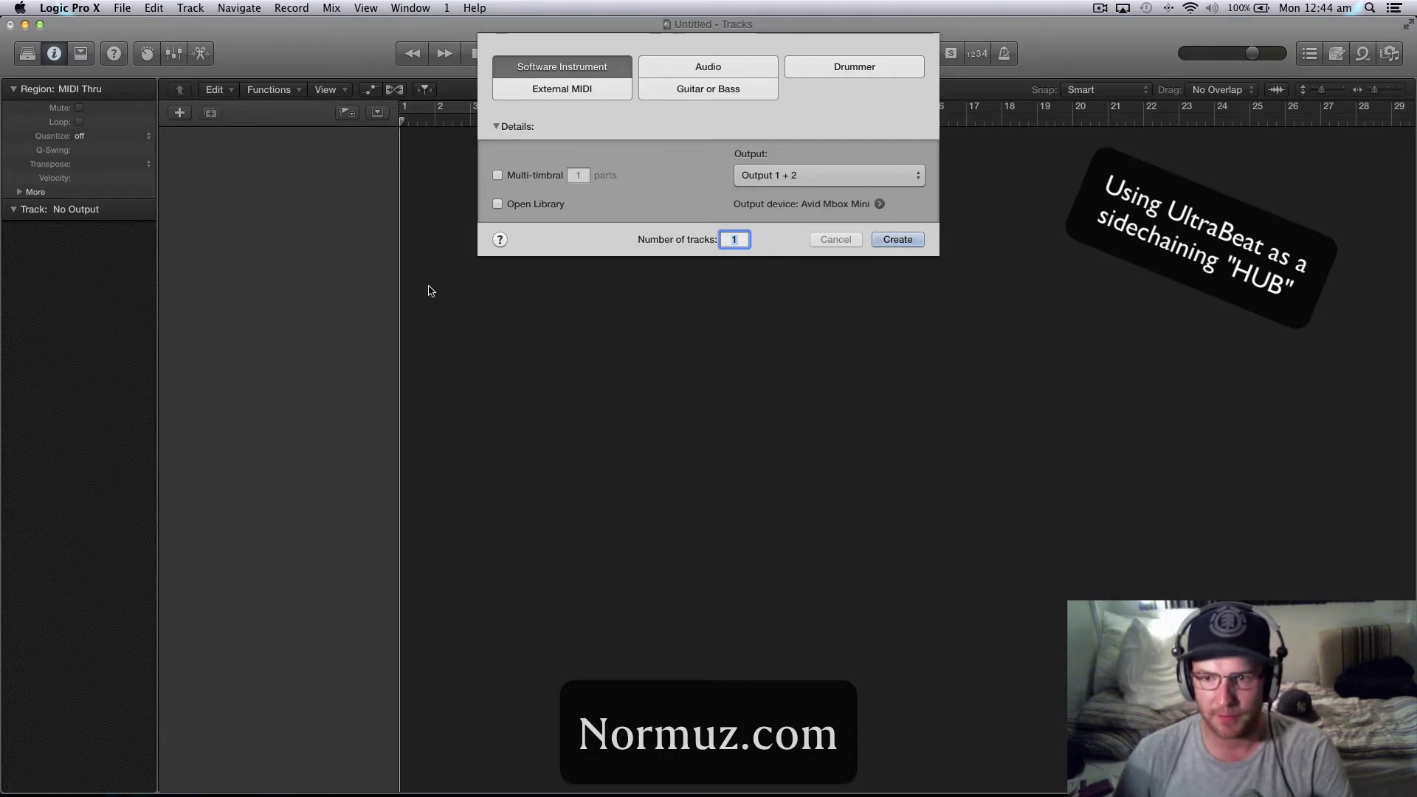
- Create one Software Instrument track, Inst 1, from the New Tracks dialog
{"action": "left_click", "coordinate": [912, 244]}
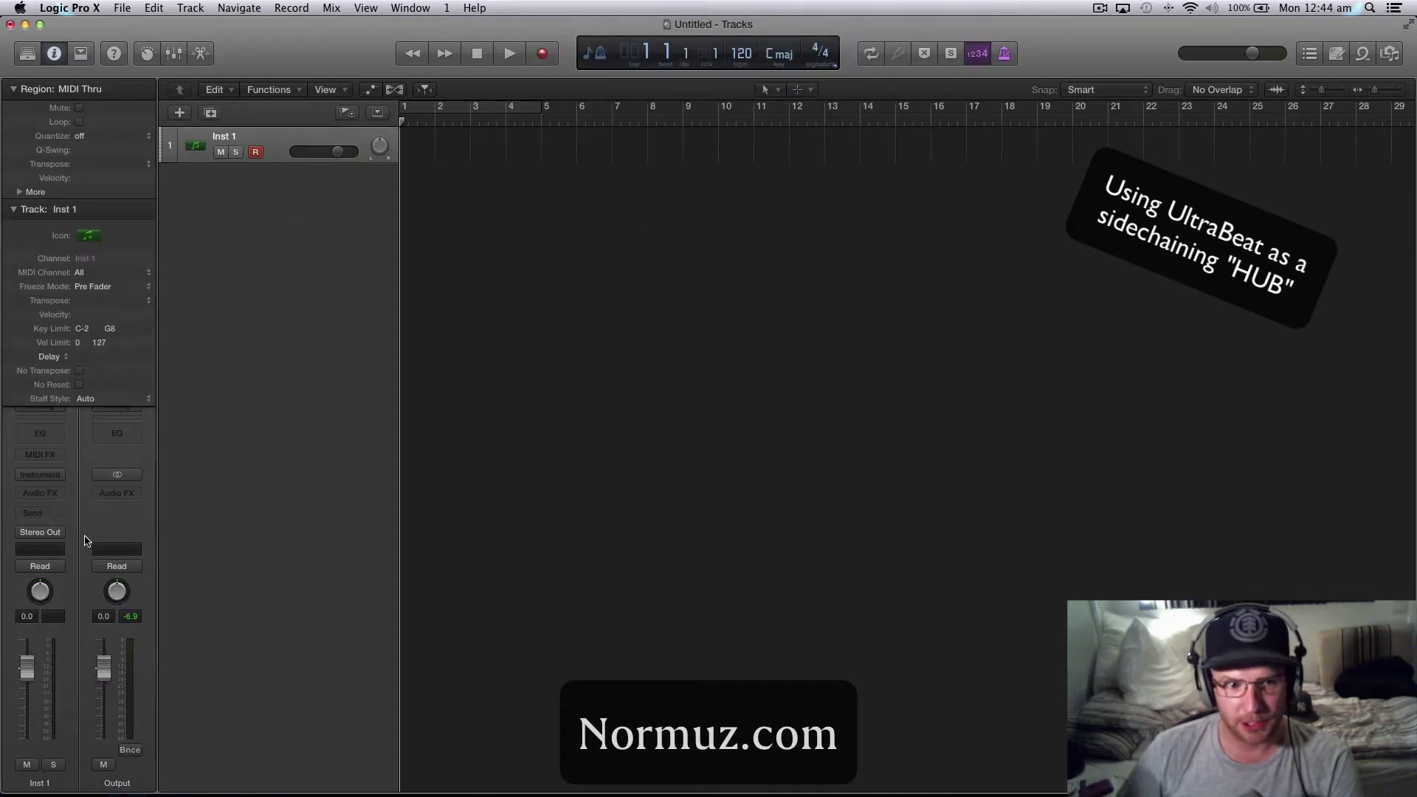
- Load the EXS24 (Sampler) in stereo into the track's Instrument slot
{"action": "left_click", "coordinate": [42, 477]}
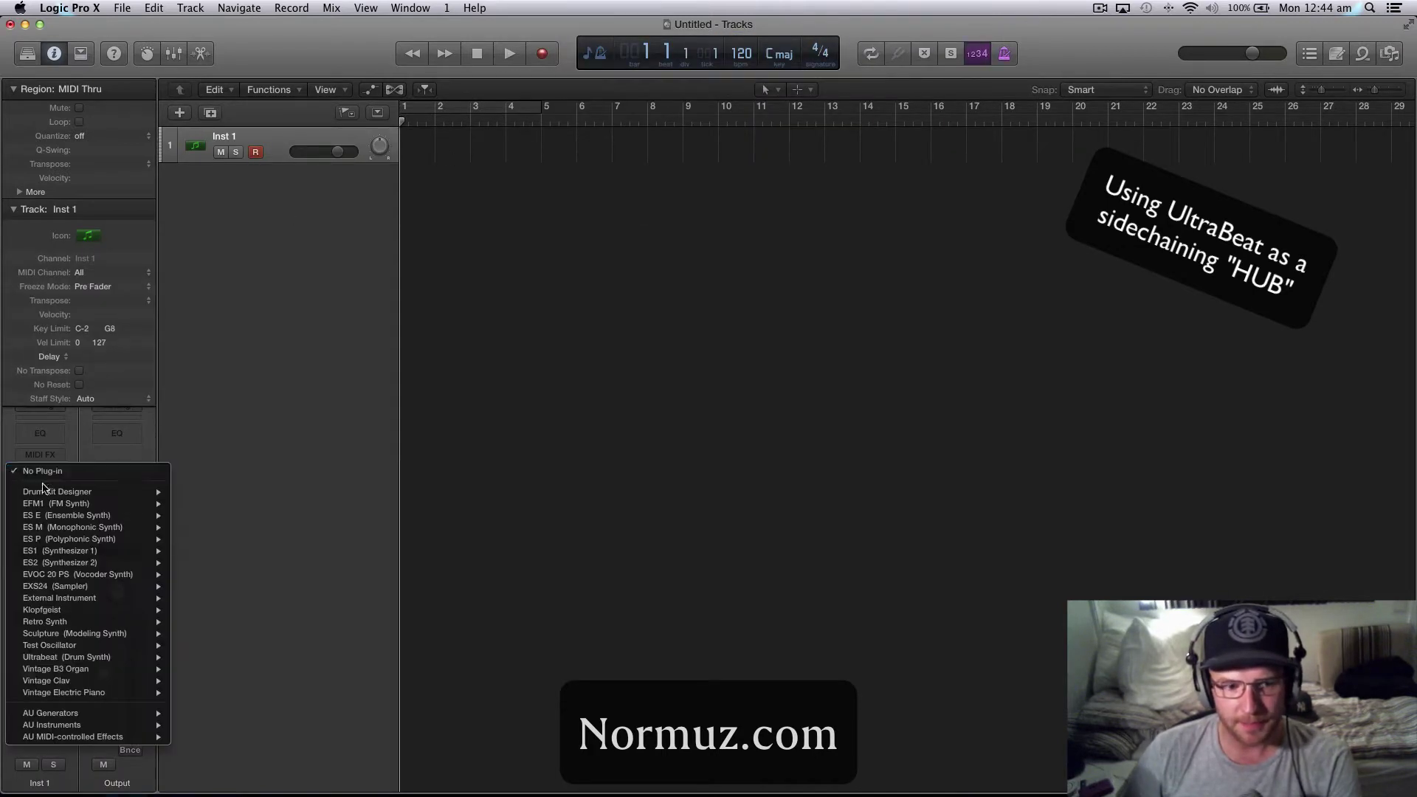
{"action": "mouse_move", "coordinate": [60, 591]}
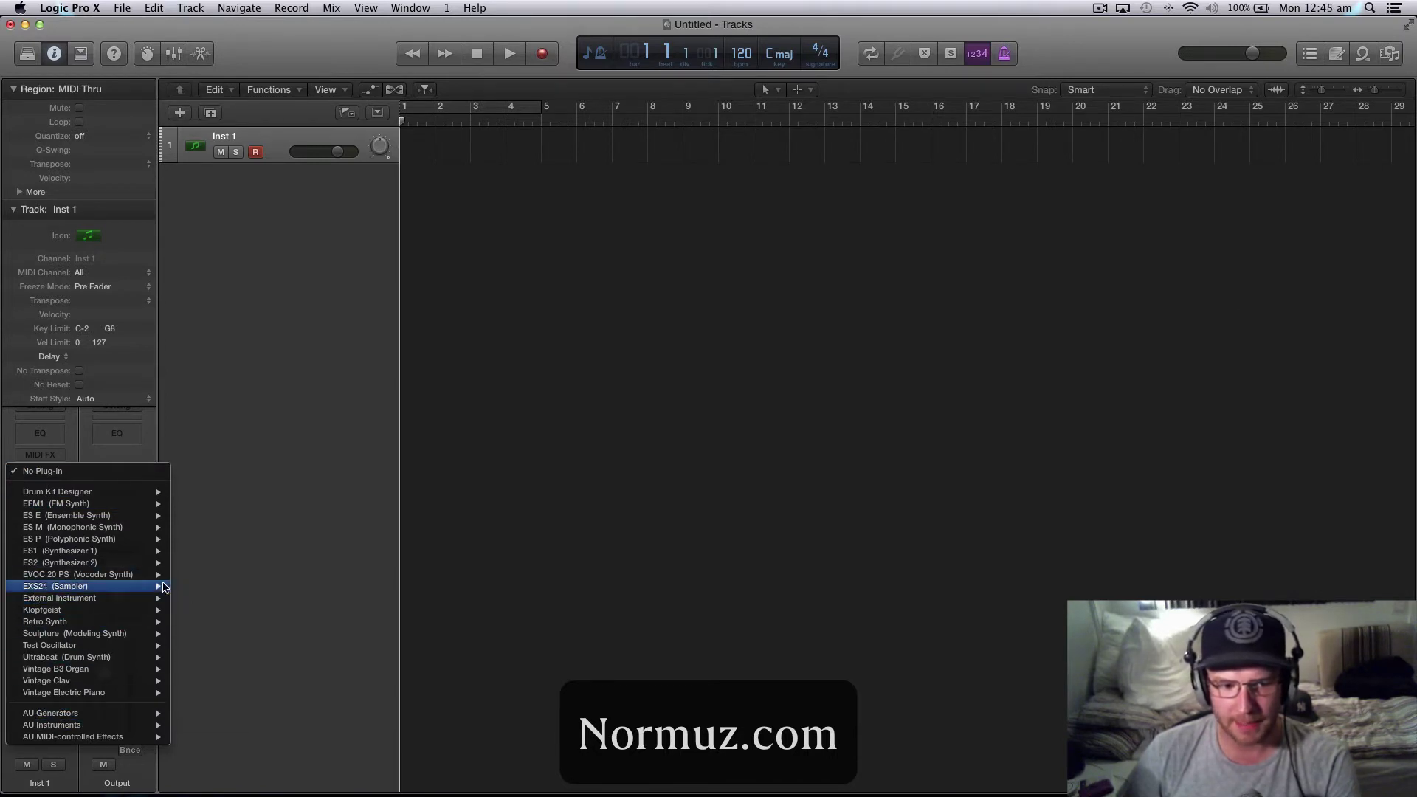
{"action": "mouse_move", "coordinate": [135, 588]}
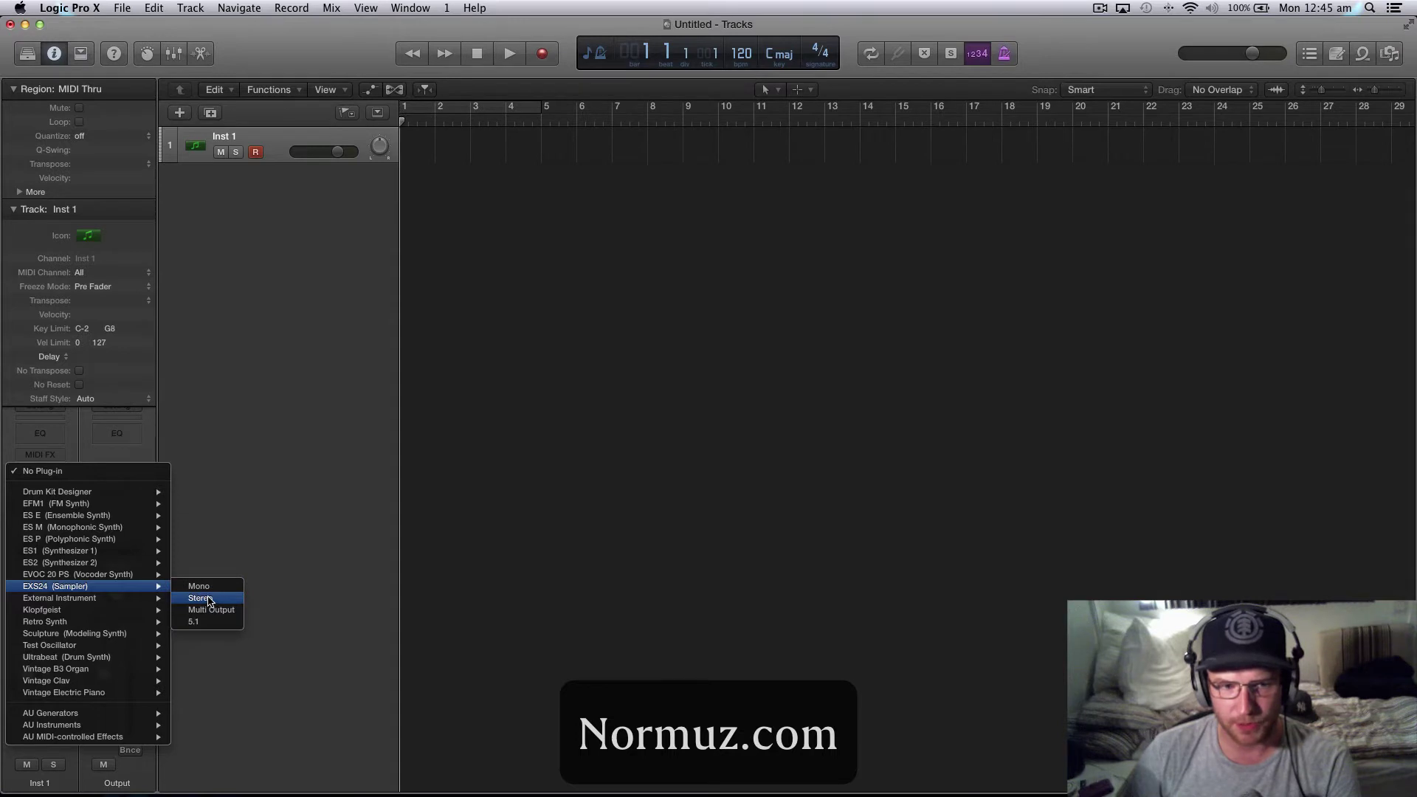
{"action": "left_click", "coordinate": [225, 599]}
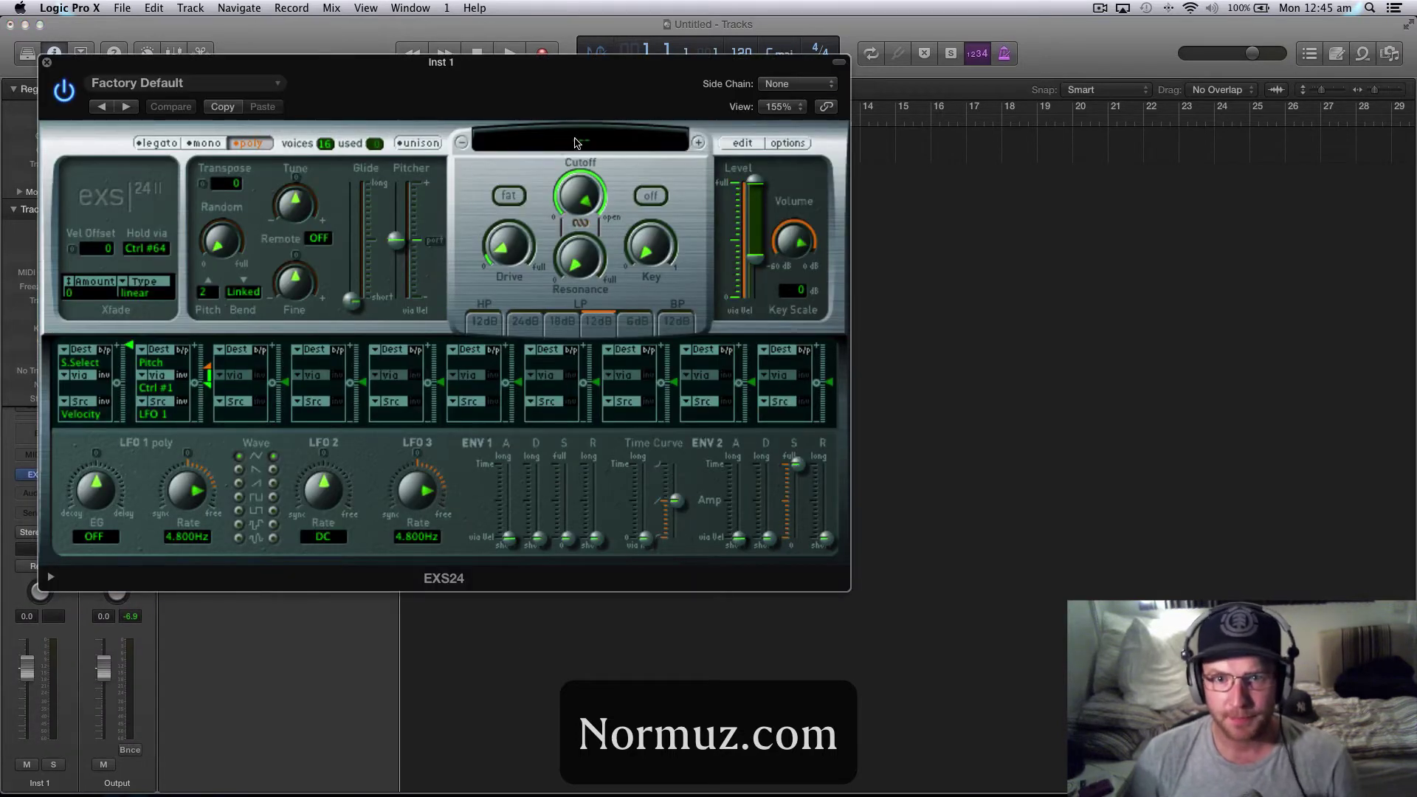
- Choose the Synthesizers > Synth Pads > Another Pad patch and close the sampler window
{"action": "left_click", "coordinate": [576, 143]}
{"action": "mouse_move", "coordinate": [561, 291]}
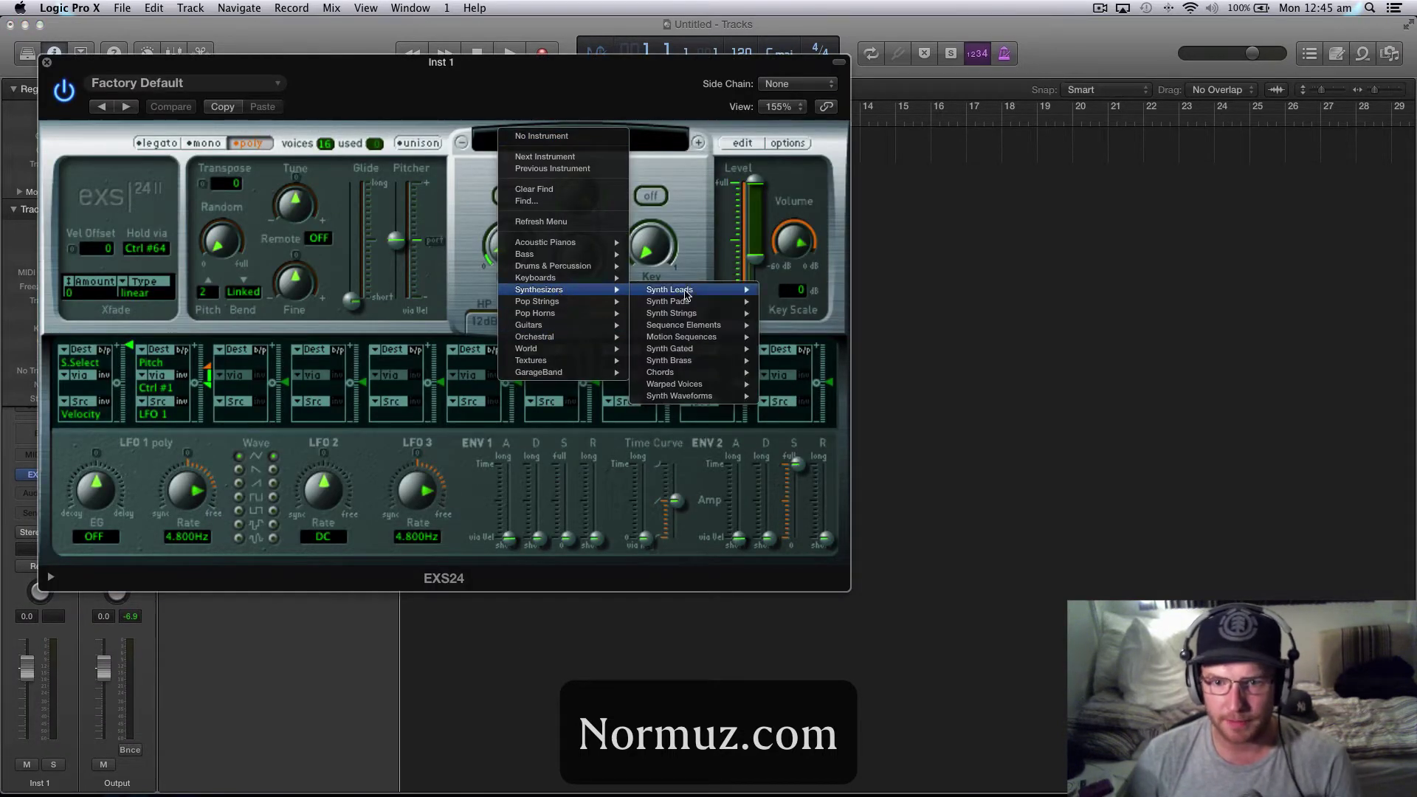
{"action": "mouse_move", "coordinate": [686, 303]}
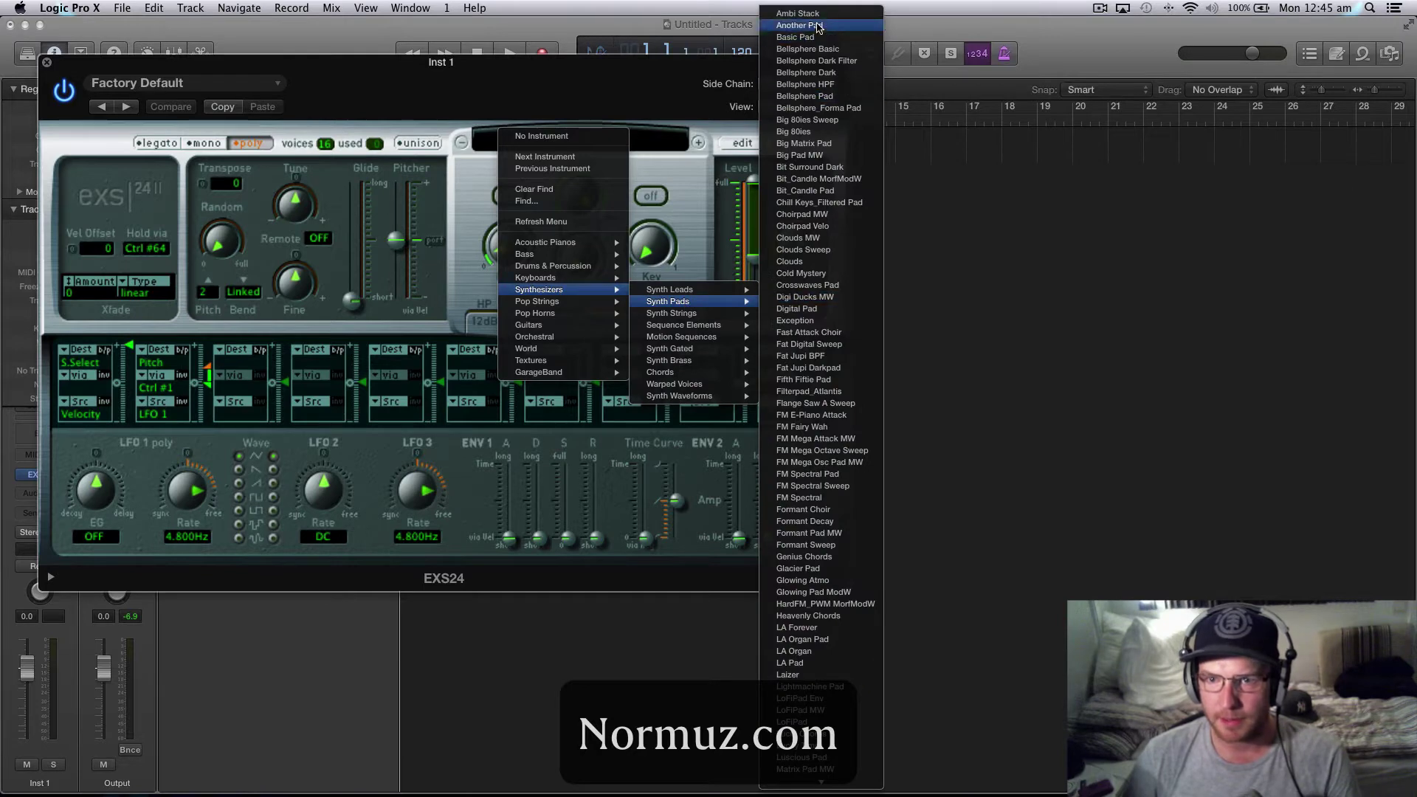
{"action": "left_click", "coordinate": [800, 25]}
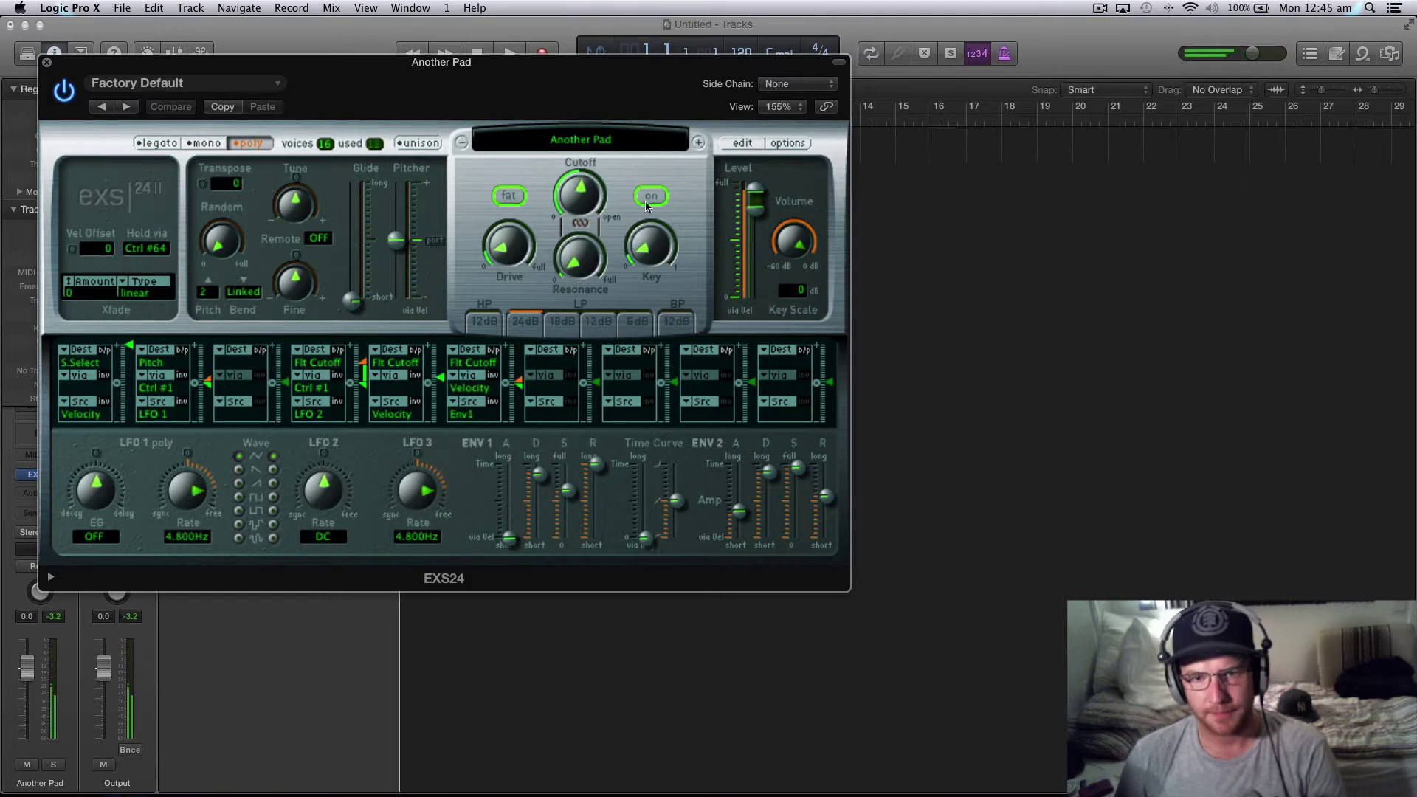
{"action": "left_click", "coordinate": [45, 63]}
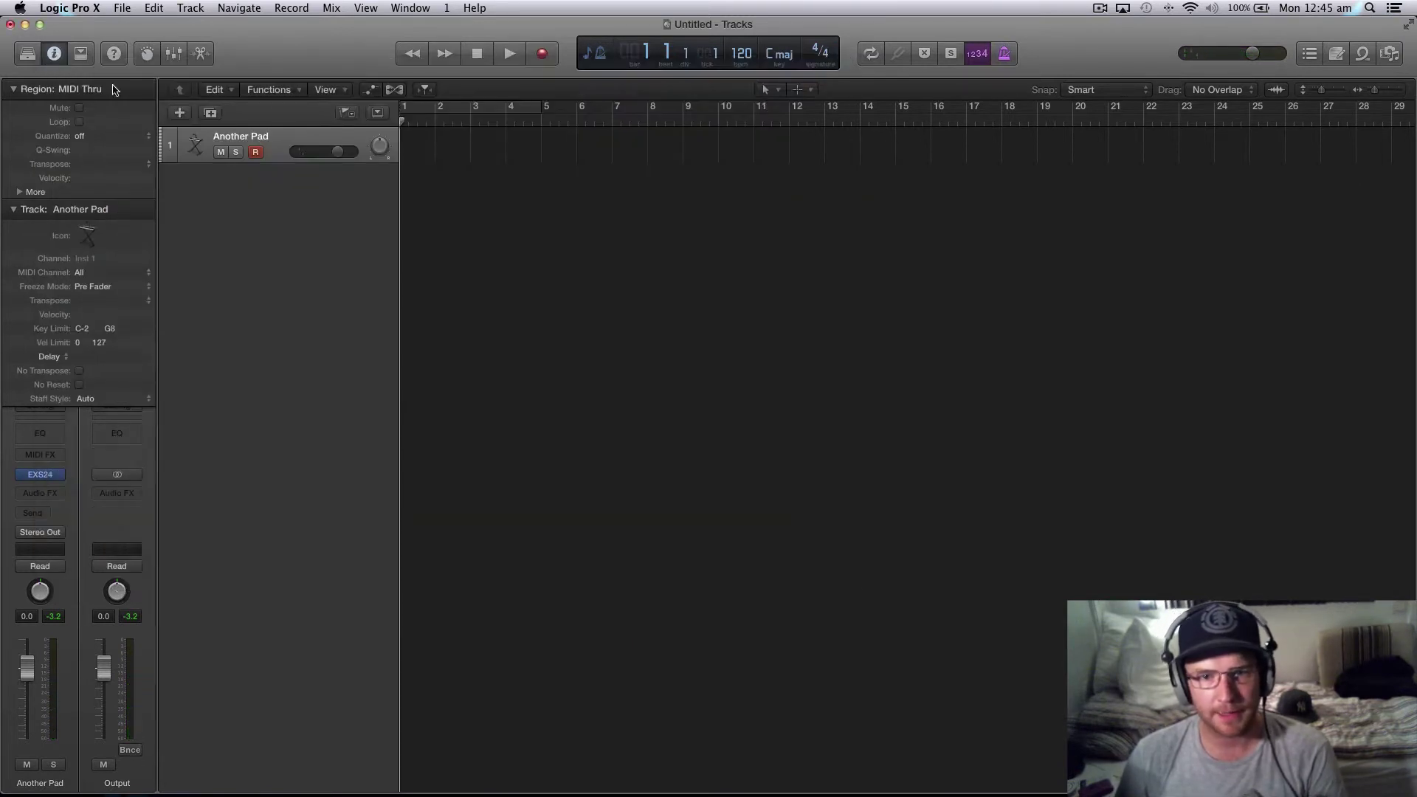
- Record a four-bar MIDI region of pad chords on the Another Pad track
{"action": "left_click", "coordinate": [547, 56]}
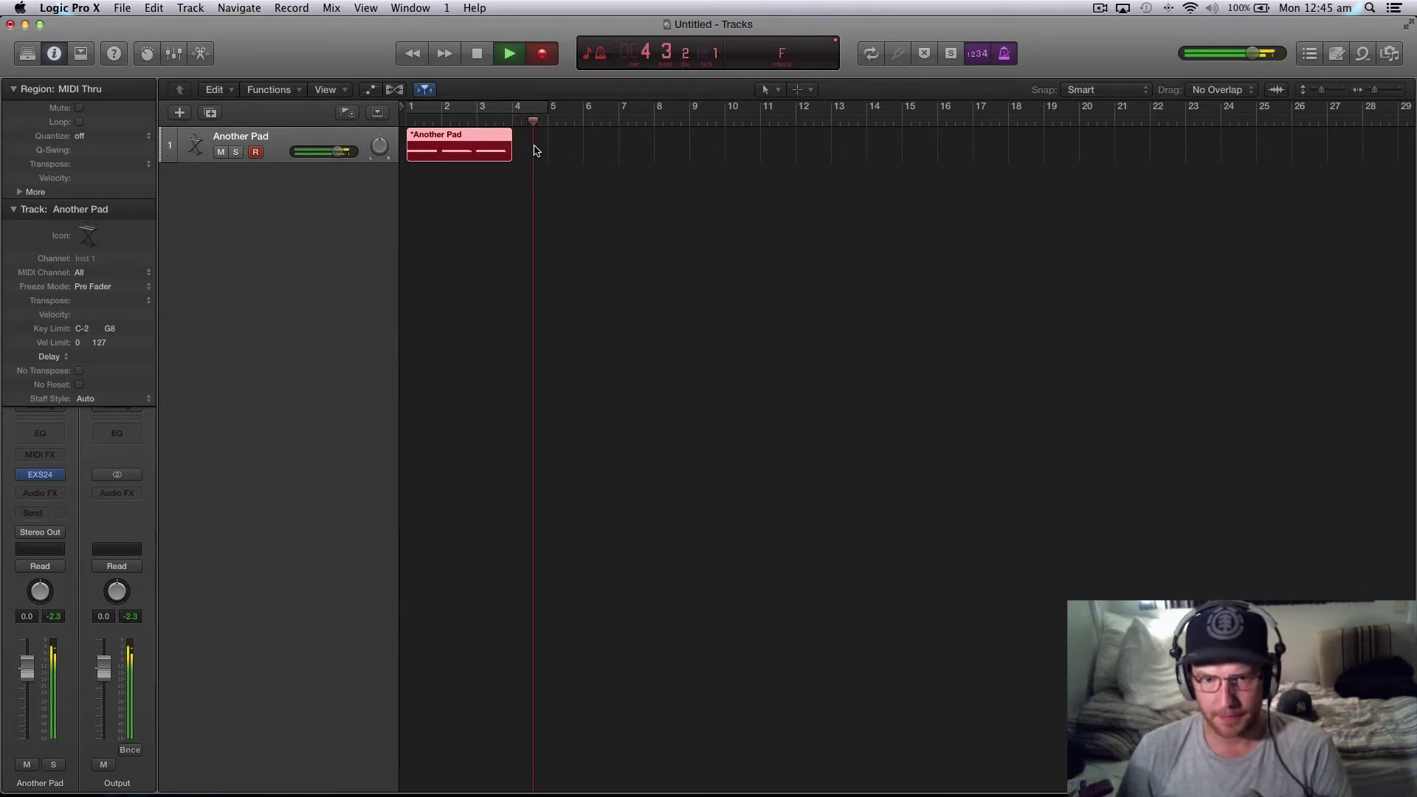
{"action": "key", "text": "space"}
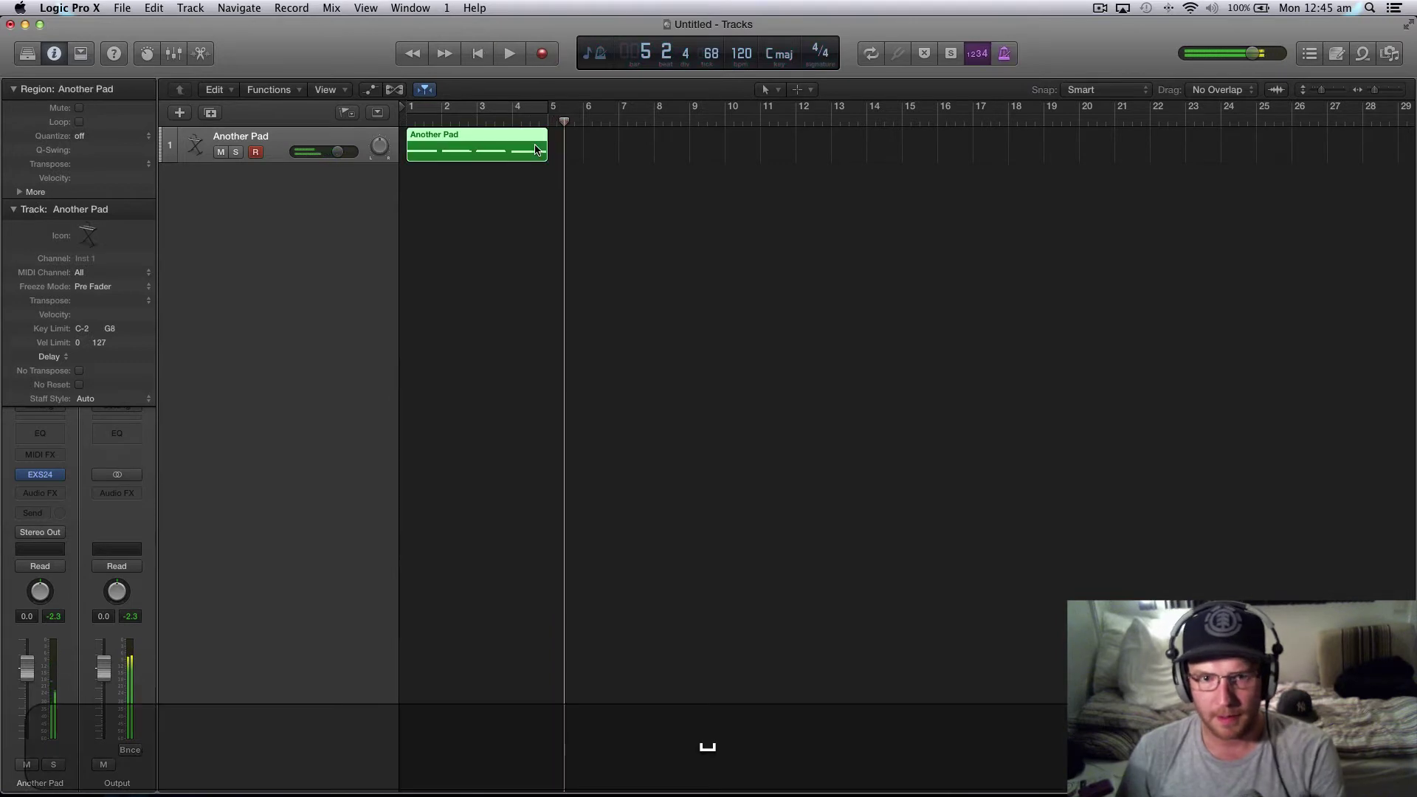
- Open the pad region in the Piano Roll and delete the short stray G2 note
{"action": "double_click", "coordinate": [536, 150]}
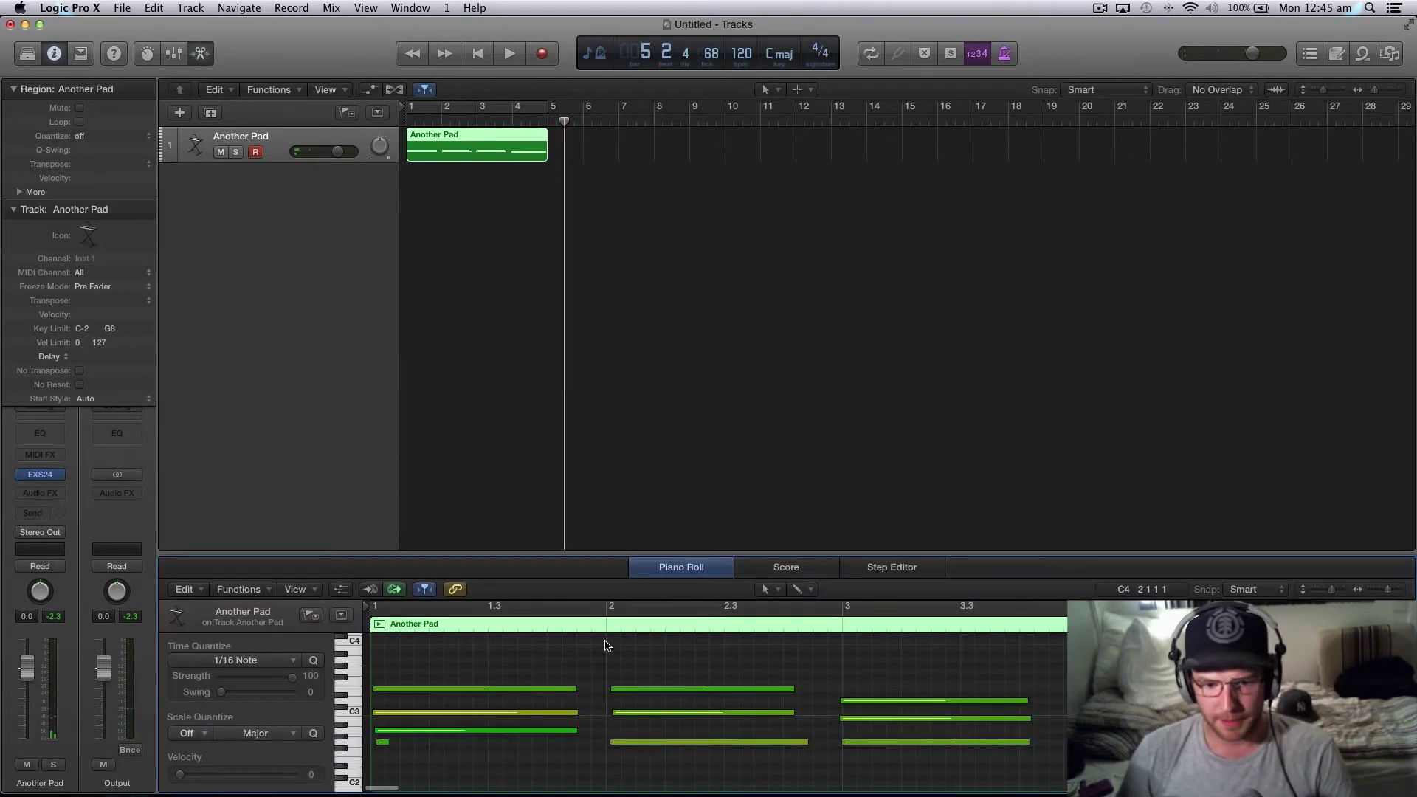
{"action": "left_click", "coordinate": [382, 743]}
{"action": "key", "text": "BackSpace"}
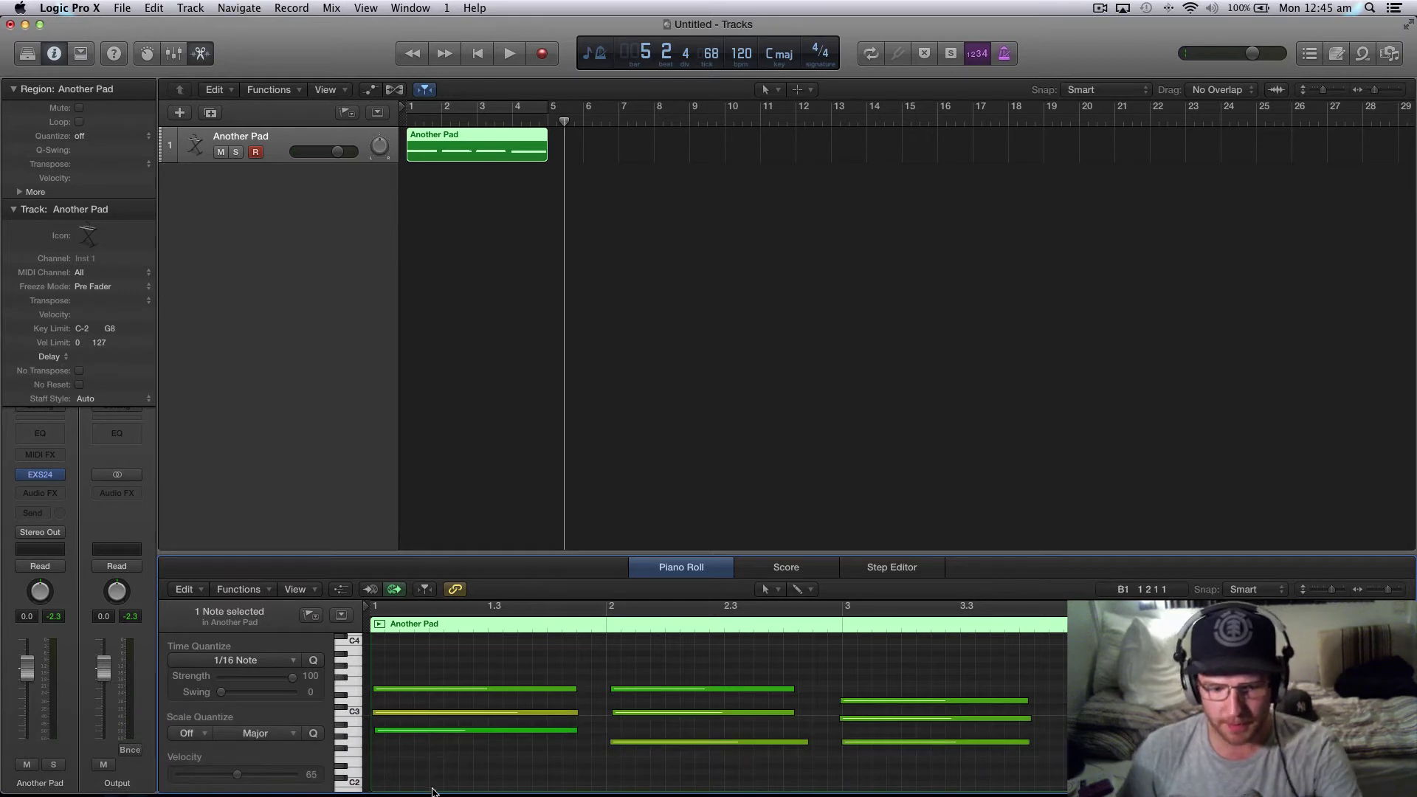
- Quantize all notes and apply Force Legato with Shorten so each chord runs into the next
{"action": "key", "text": "super"}
{"action": "key", "text": "super+a"}
{"action": "key", "text": "q"}
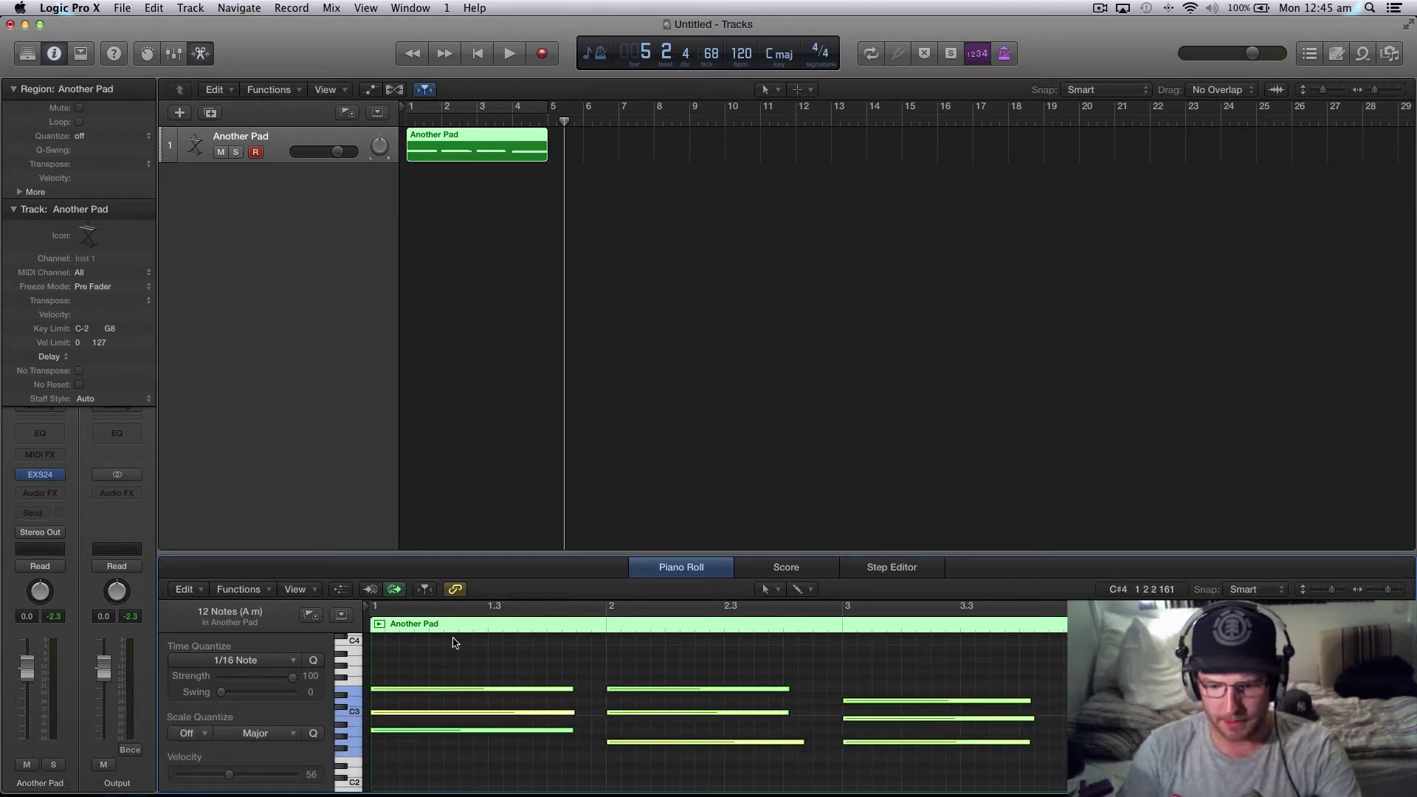
{"action": "key", "text": "shift+2"}
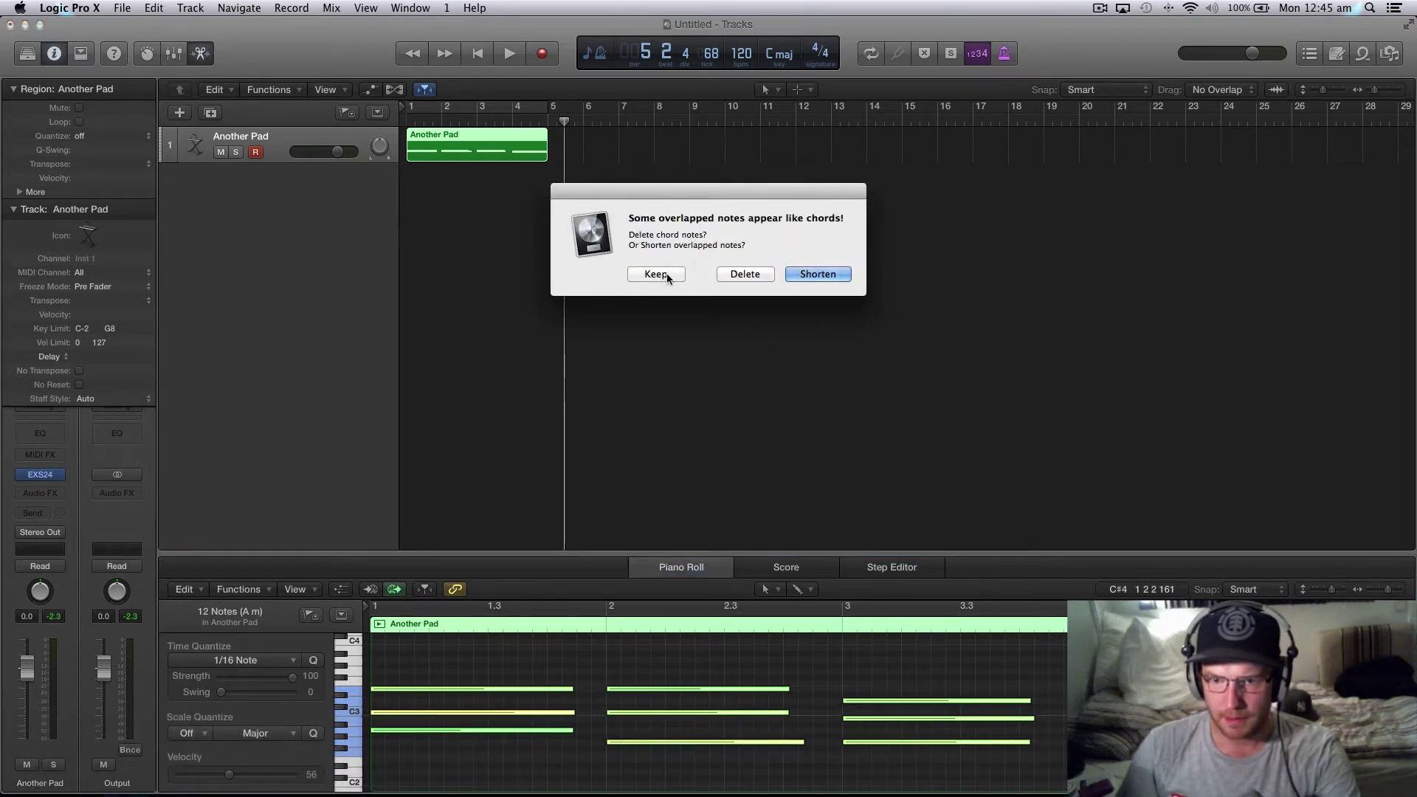
{"action": "left_click", "coordinate": [832, 274]}
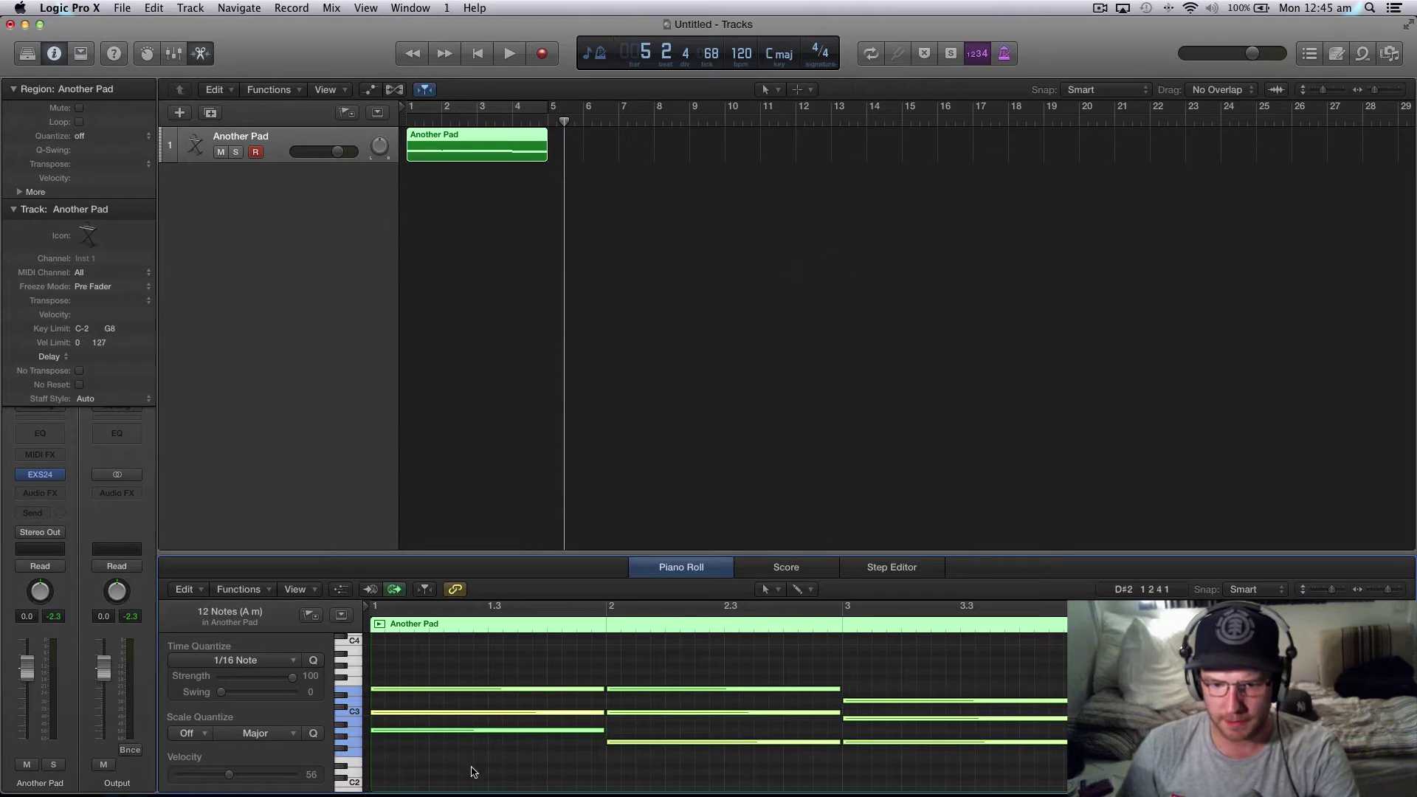
{"action": "left_click", "coordinate": [696, 671]}
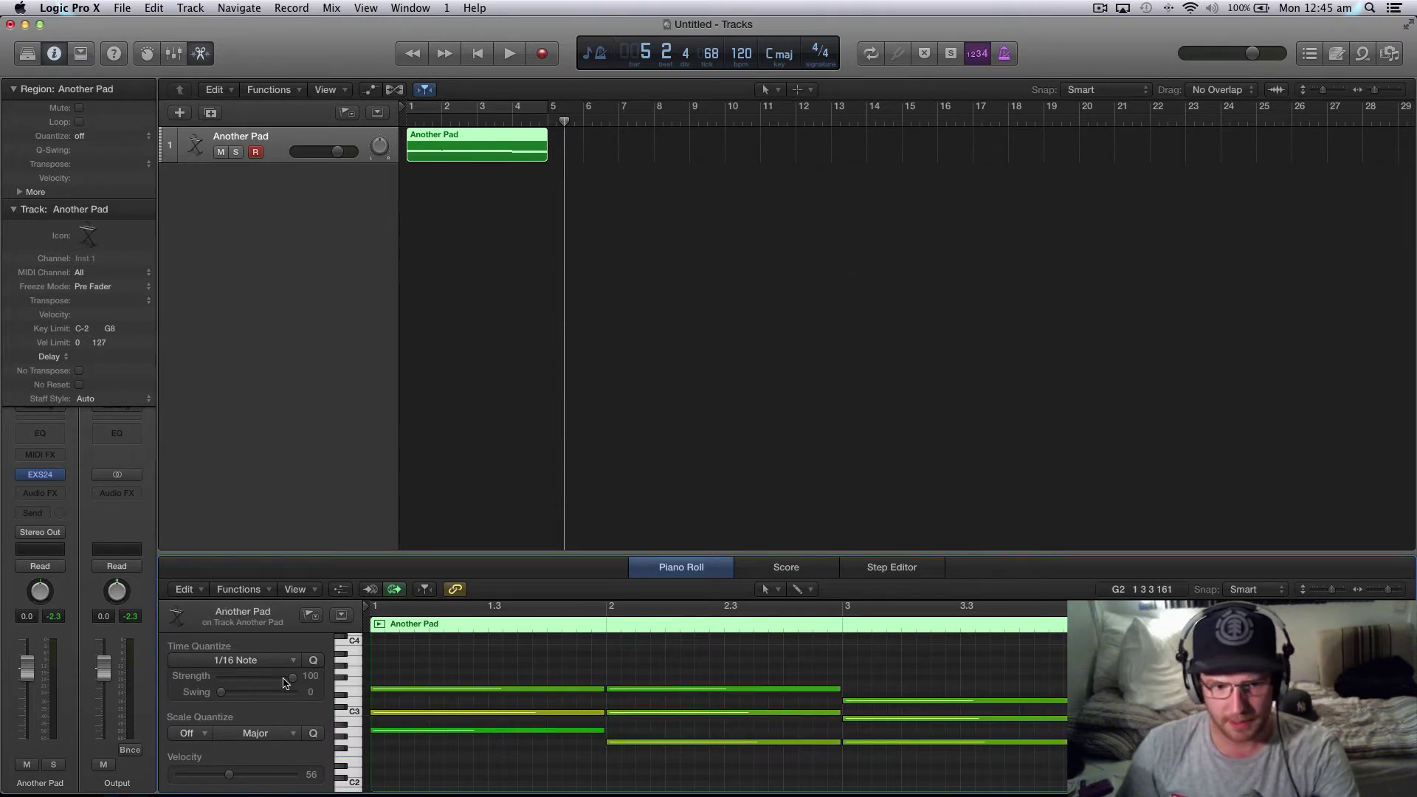
{"action": "left_click", "coordinate": [186, 590]}
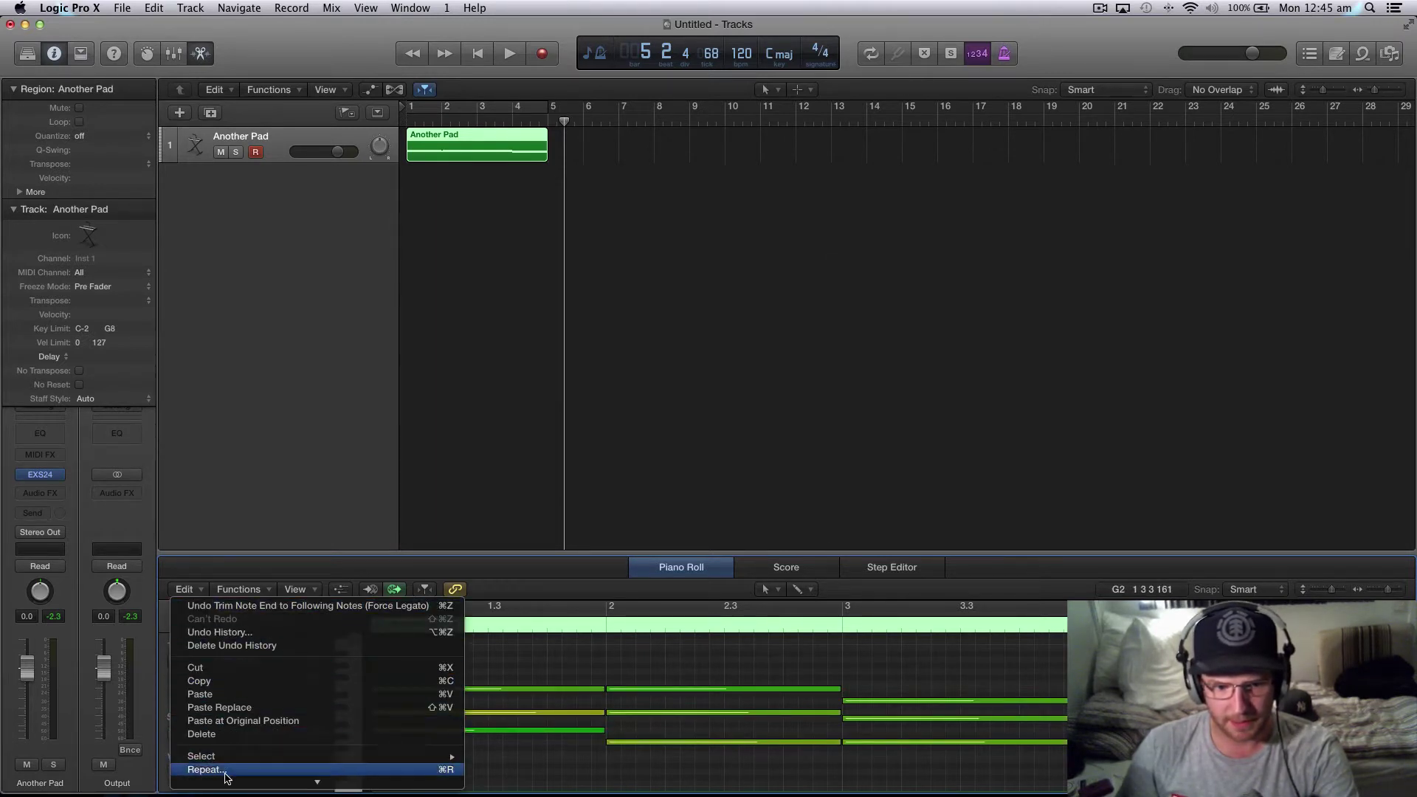
{"action": "mouse_move", "coordinate": [235, 710]}
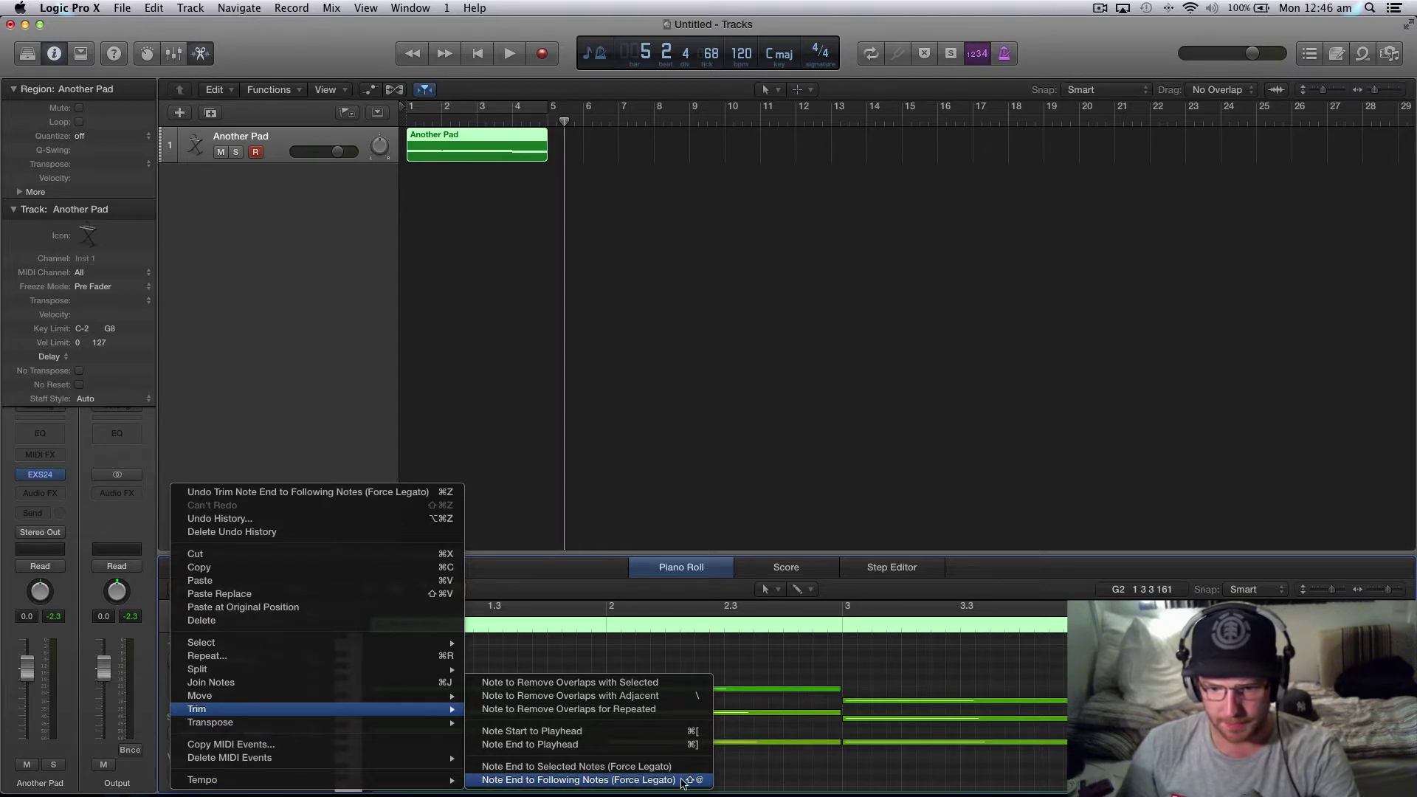
{"action": "left_click", "coordinate": [775, 291]}
{"action": "left_click", "coordinate": [91, 10]}
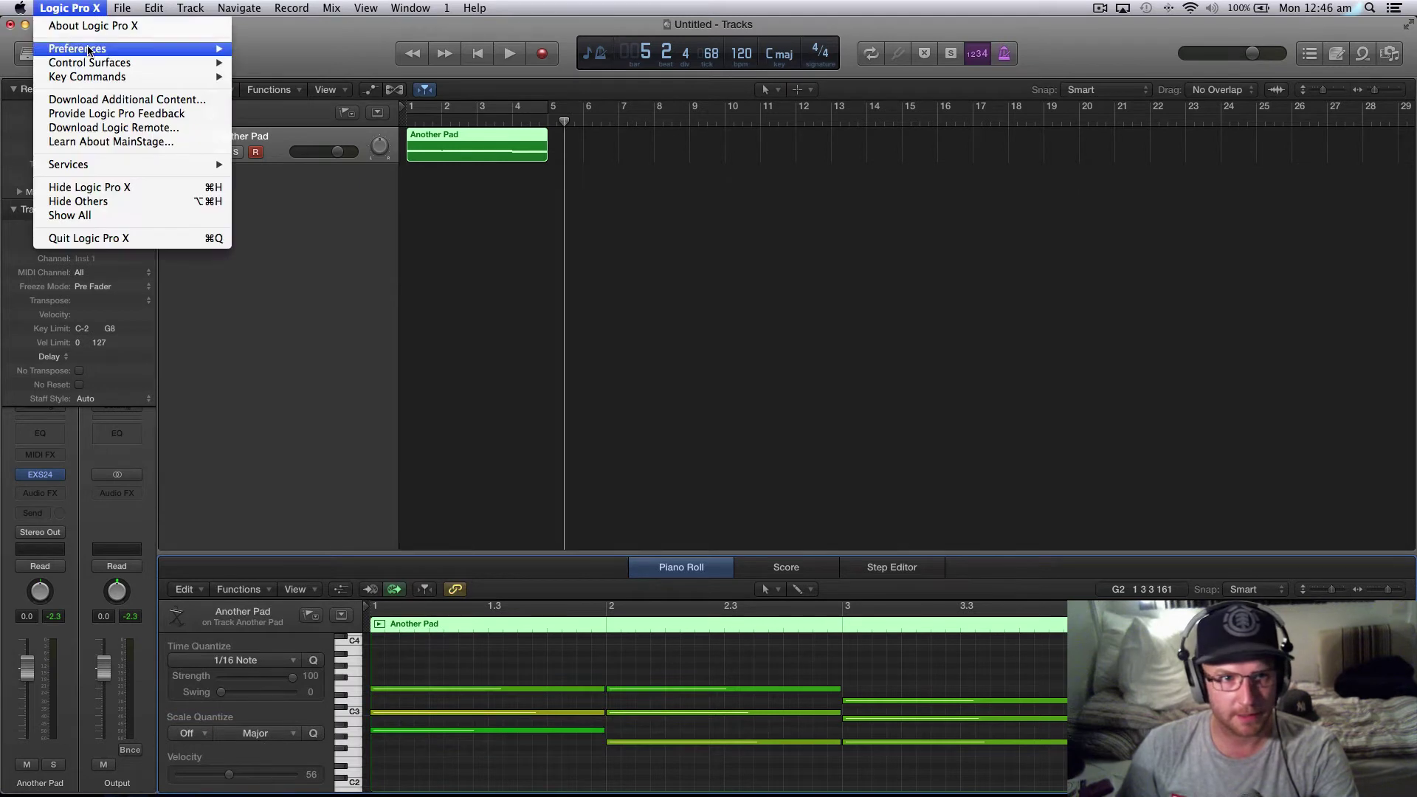
{"action": "mouse_move", "coordinate": [89, 77]}
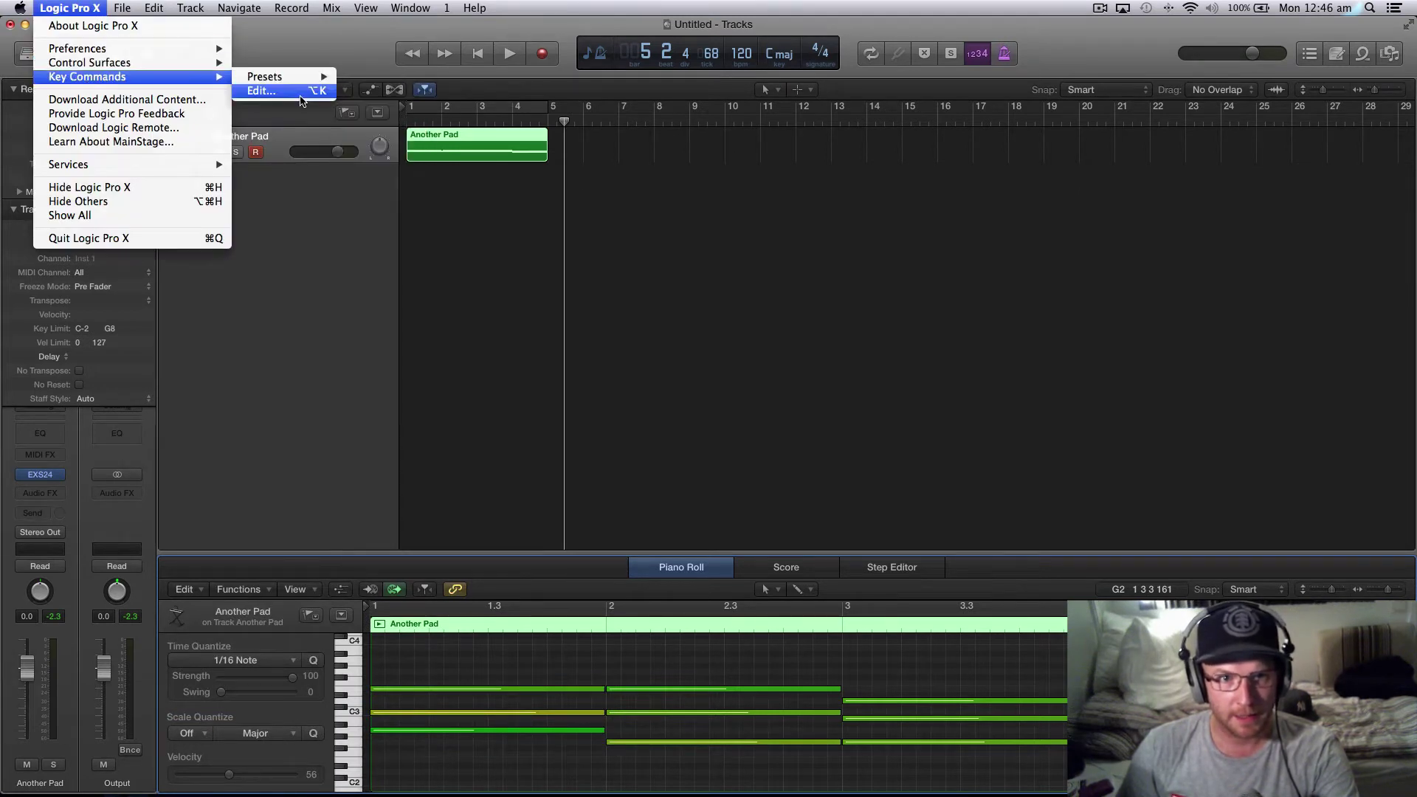
{"action": "left_click", "coordinate": [301, 91]}
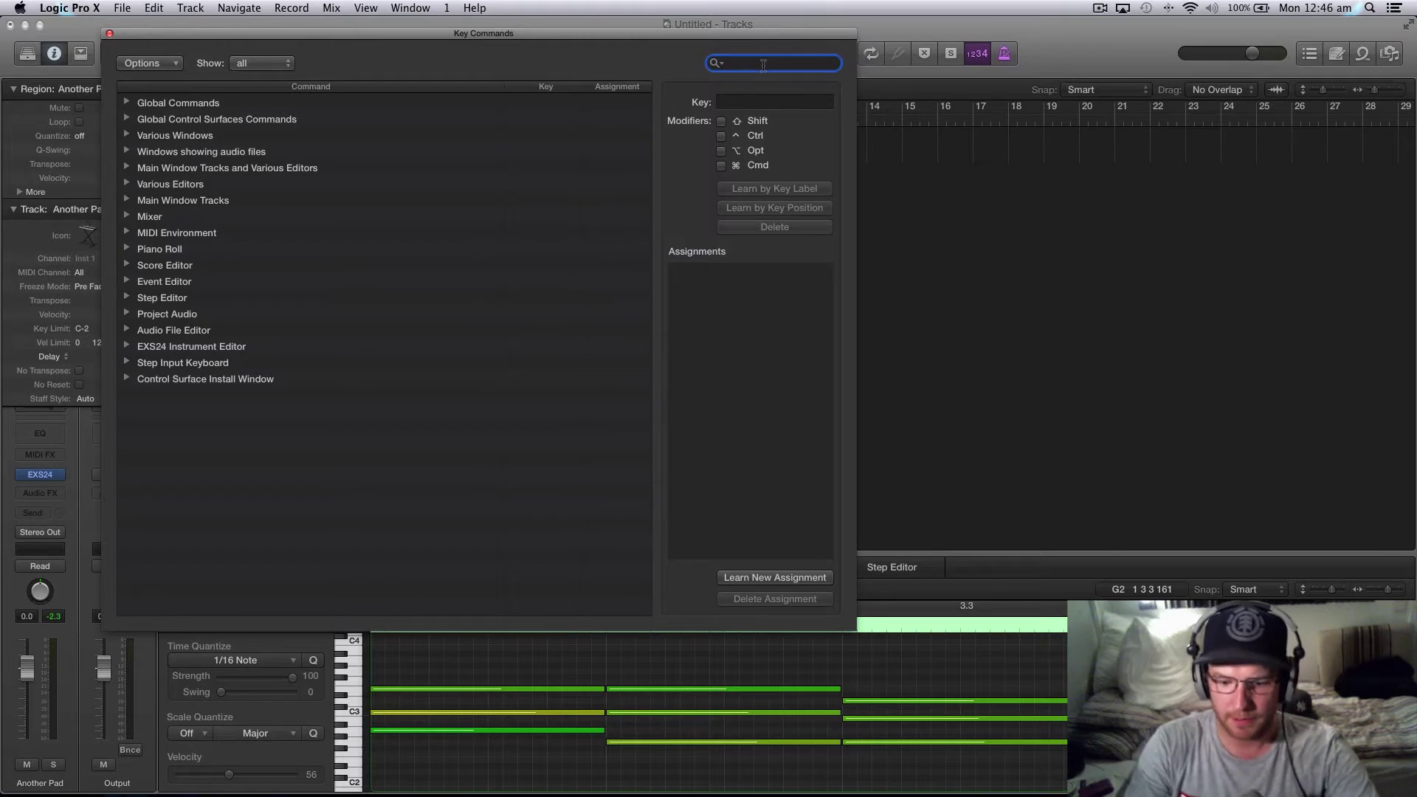
{"action": "type", "text": "force legato"}
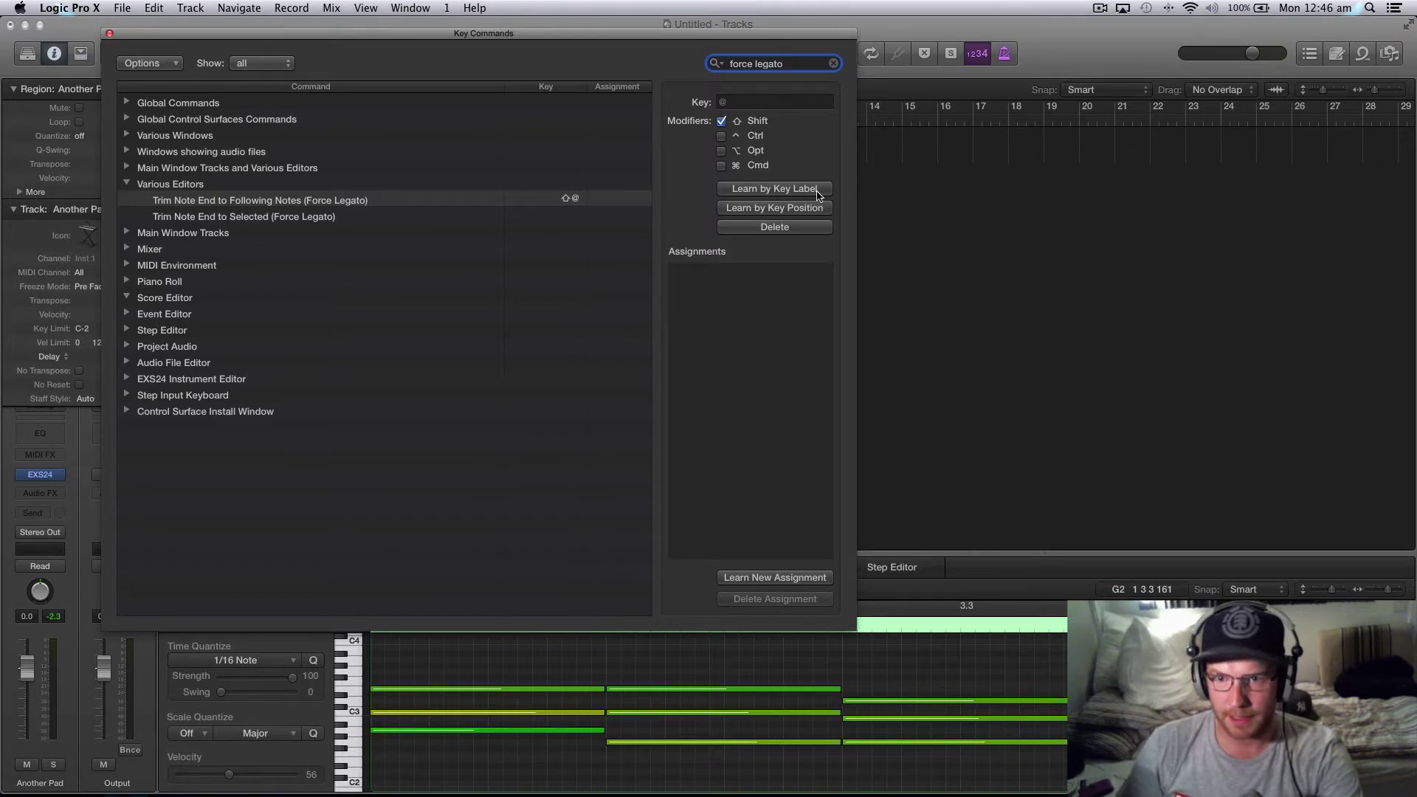
{"action": "left_click", "coordinate": [110, 32]}
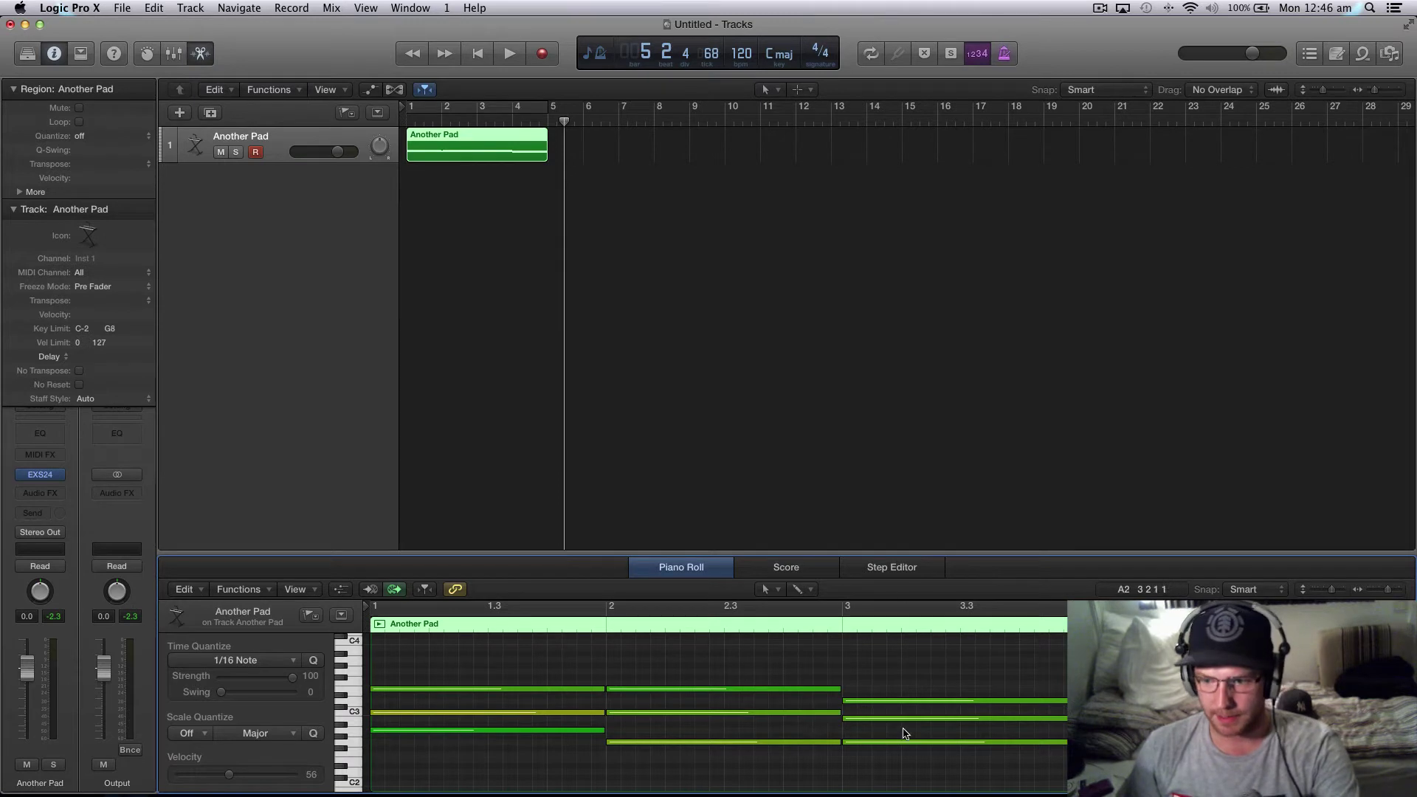
- Set all 12 selected notes to velocity 100 using MIDI Transform Fixed Velocity
{"action": "key", "text": "super+a"}
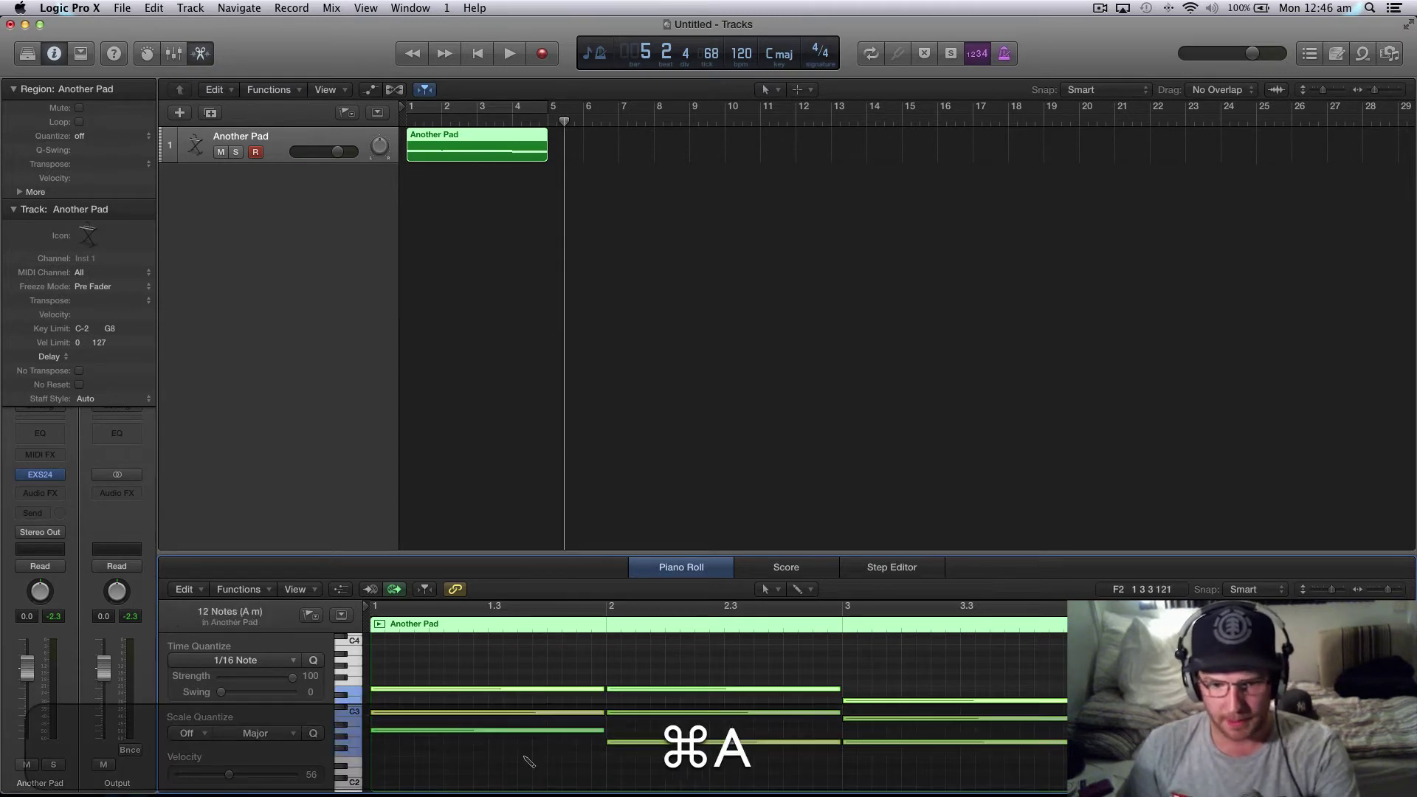
{"action": "left_click", "coordinate": [186, 590]}
{"action": "left_click", "coordinate": [307, 573]}
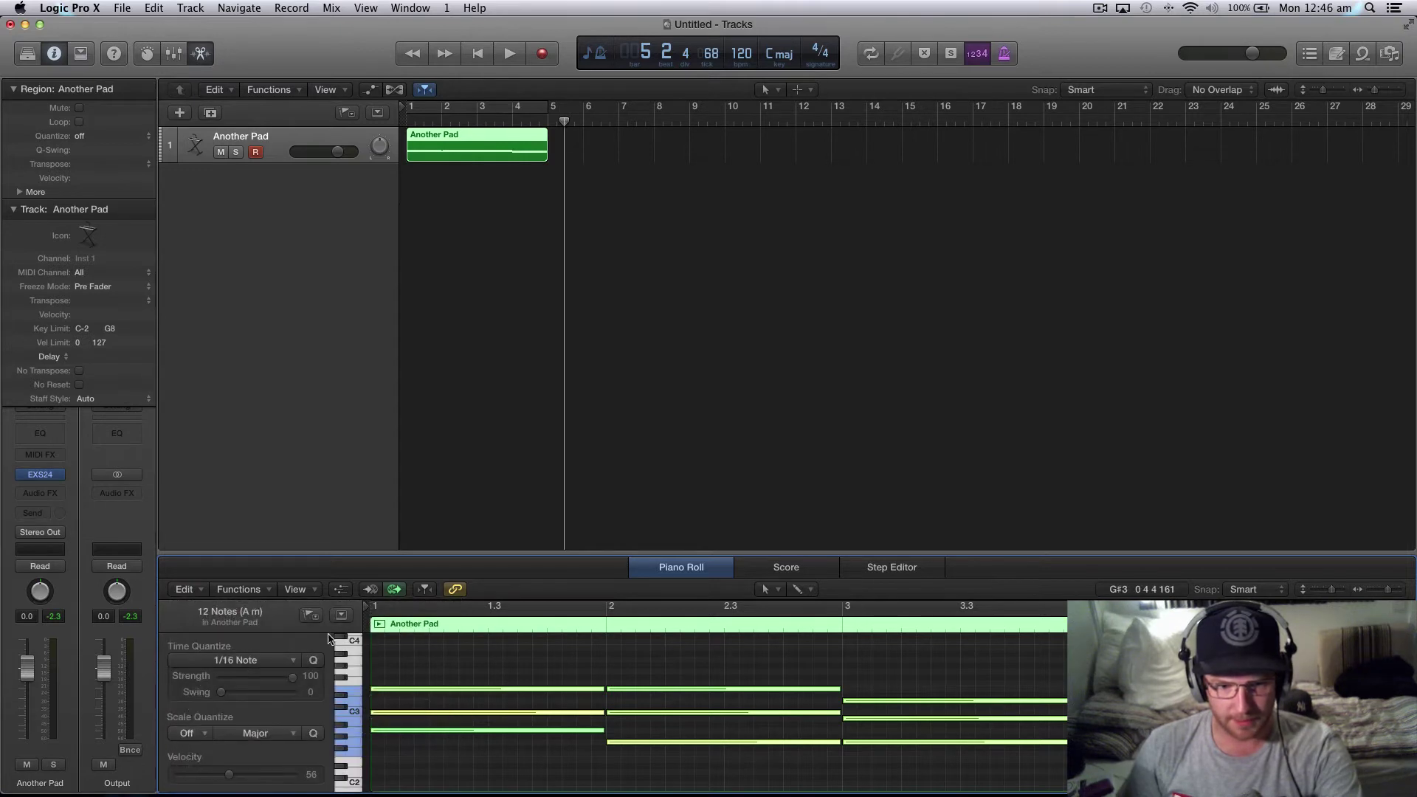
{"action": "left_click", "coordinate": [246, 595]}
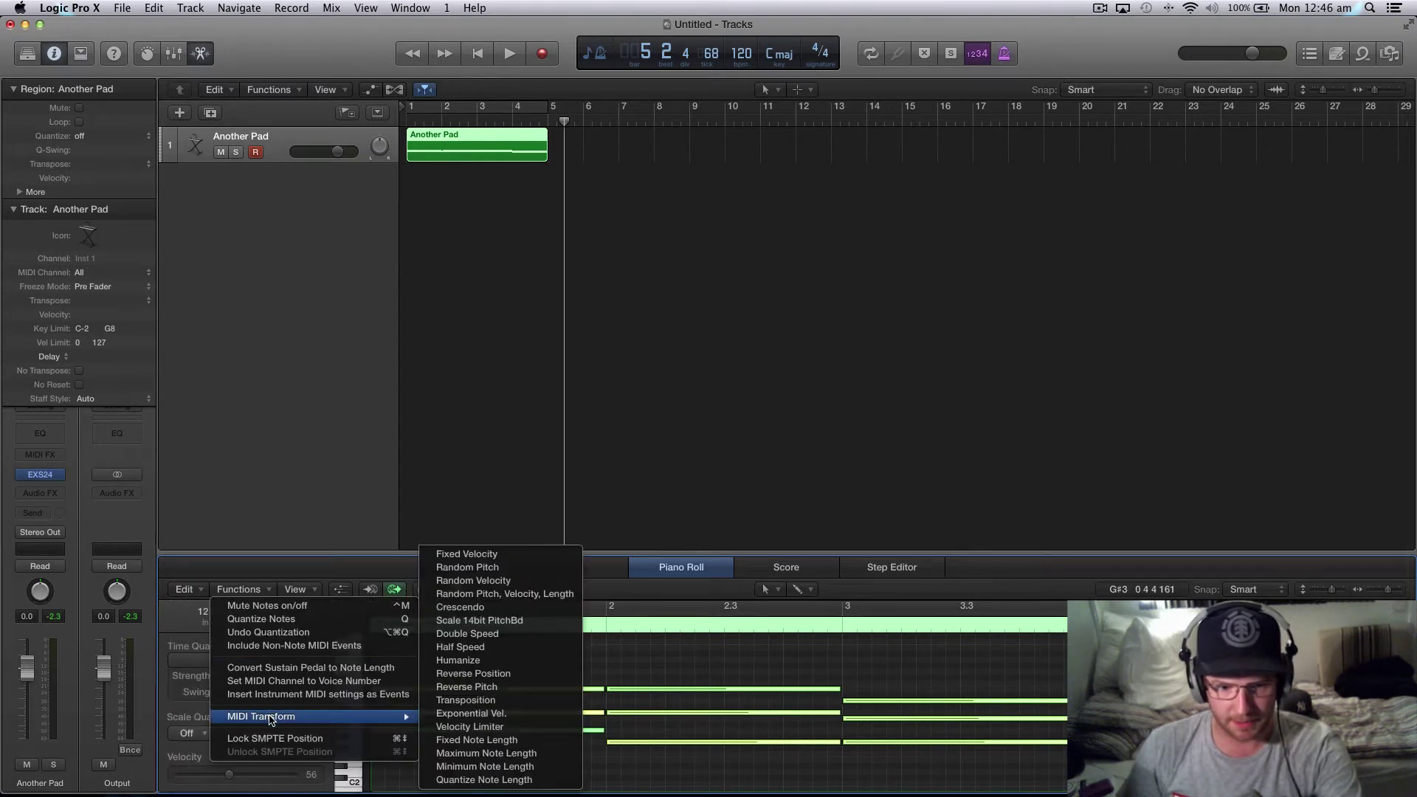
{"action": "left_click", "coordinate": [536, 555]}
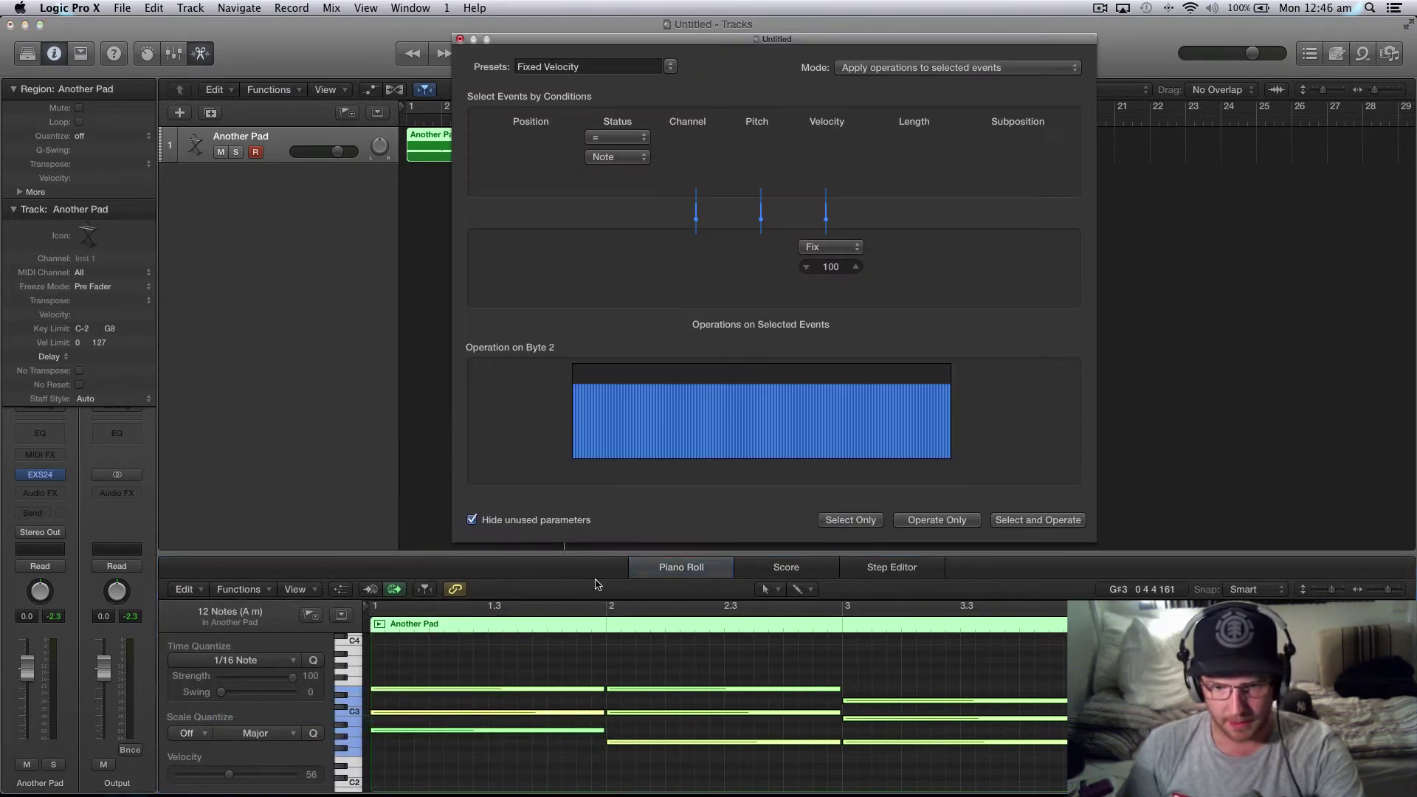
{"action": "left_click", "coordinate": [938, 521]}
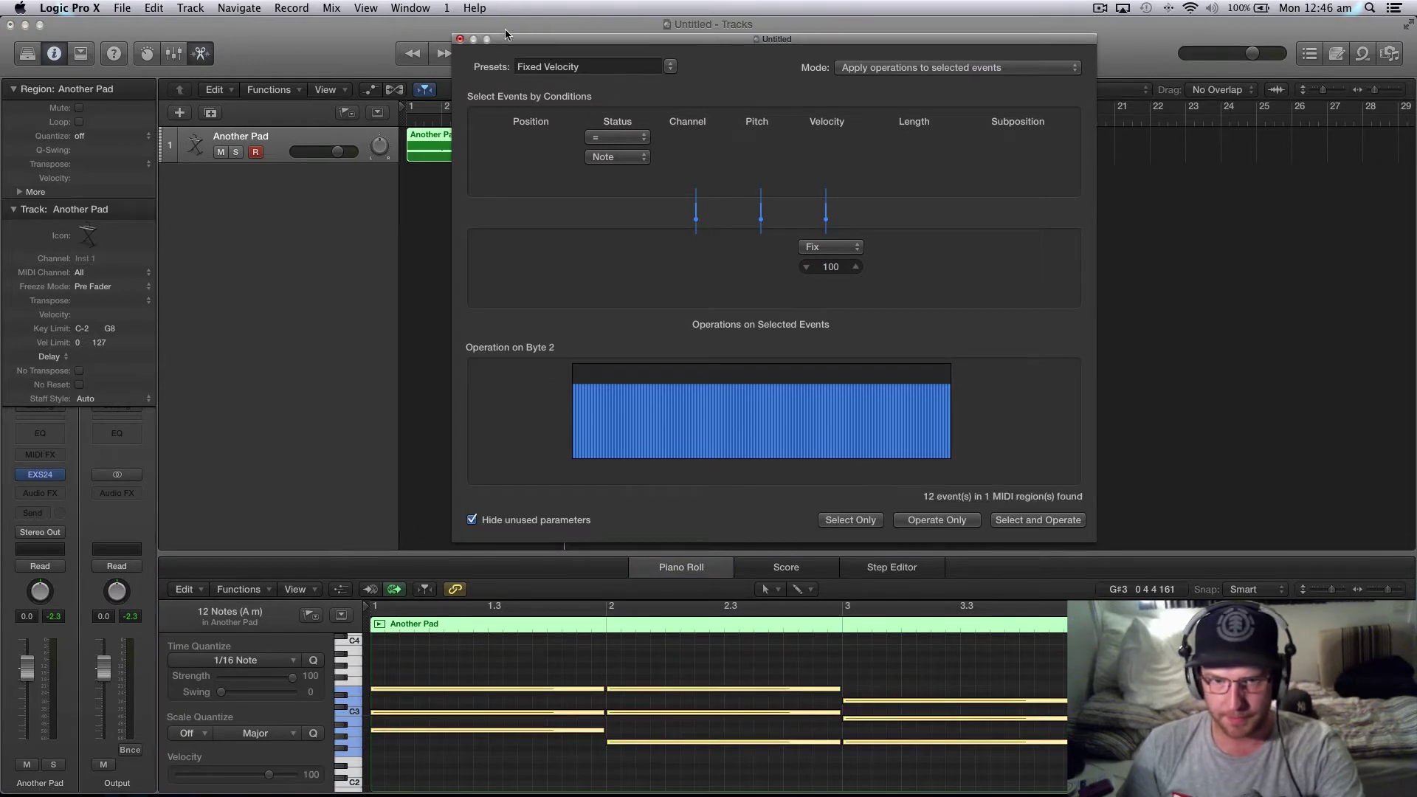
{"action": "left_click", "coordinate": [461, 40]}
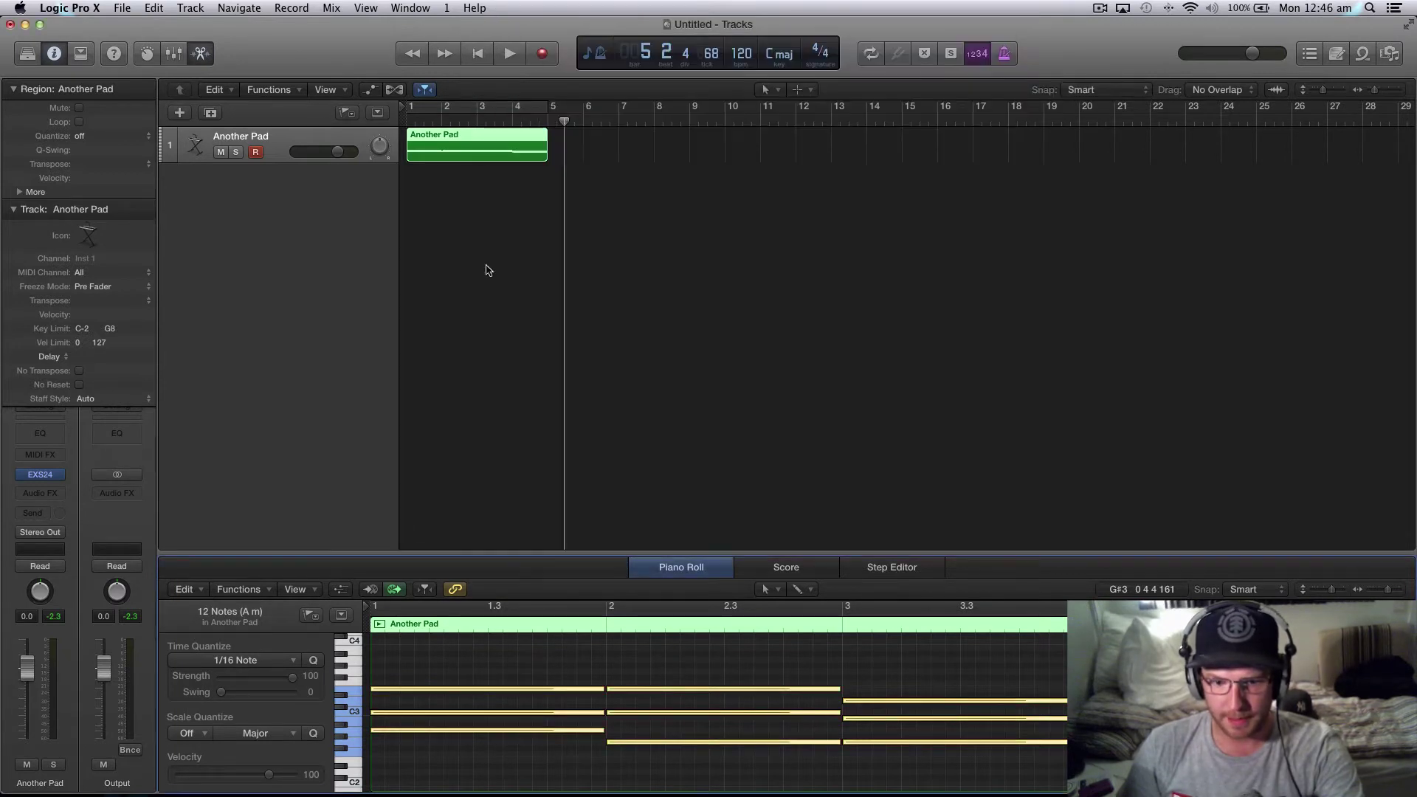
{"action": "left_click", "coordinate": [519, 775]}
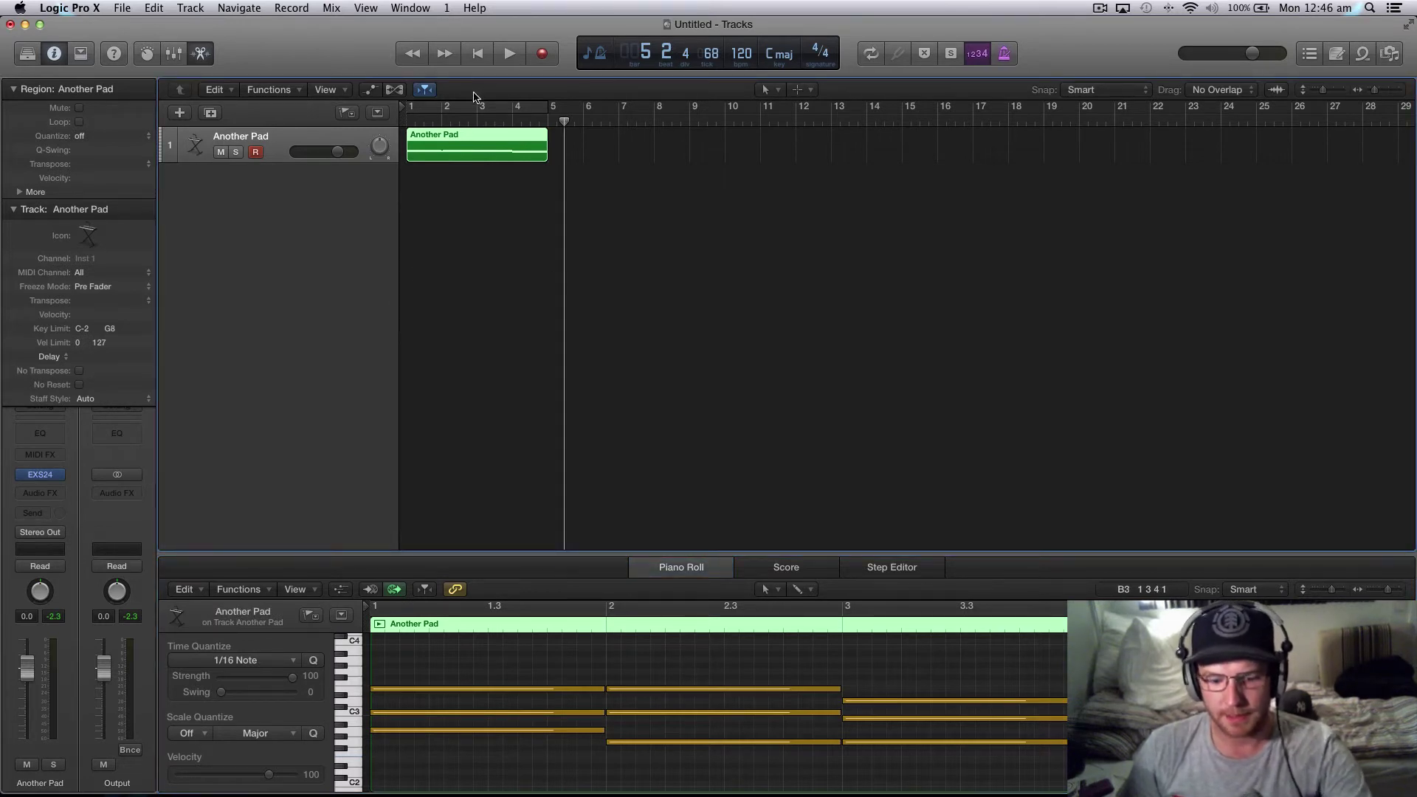
- Cycle bars 1–5 and lower the Another Pad EXS24 volume to about -10 dB during playback
{"action": "key", "text": "c"}
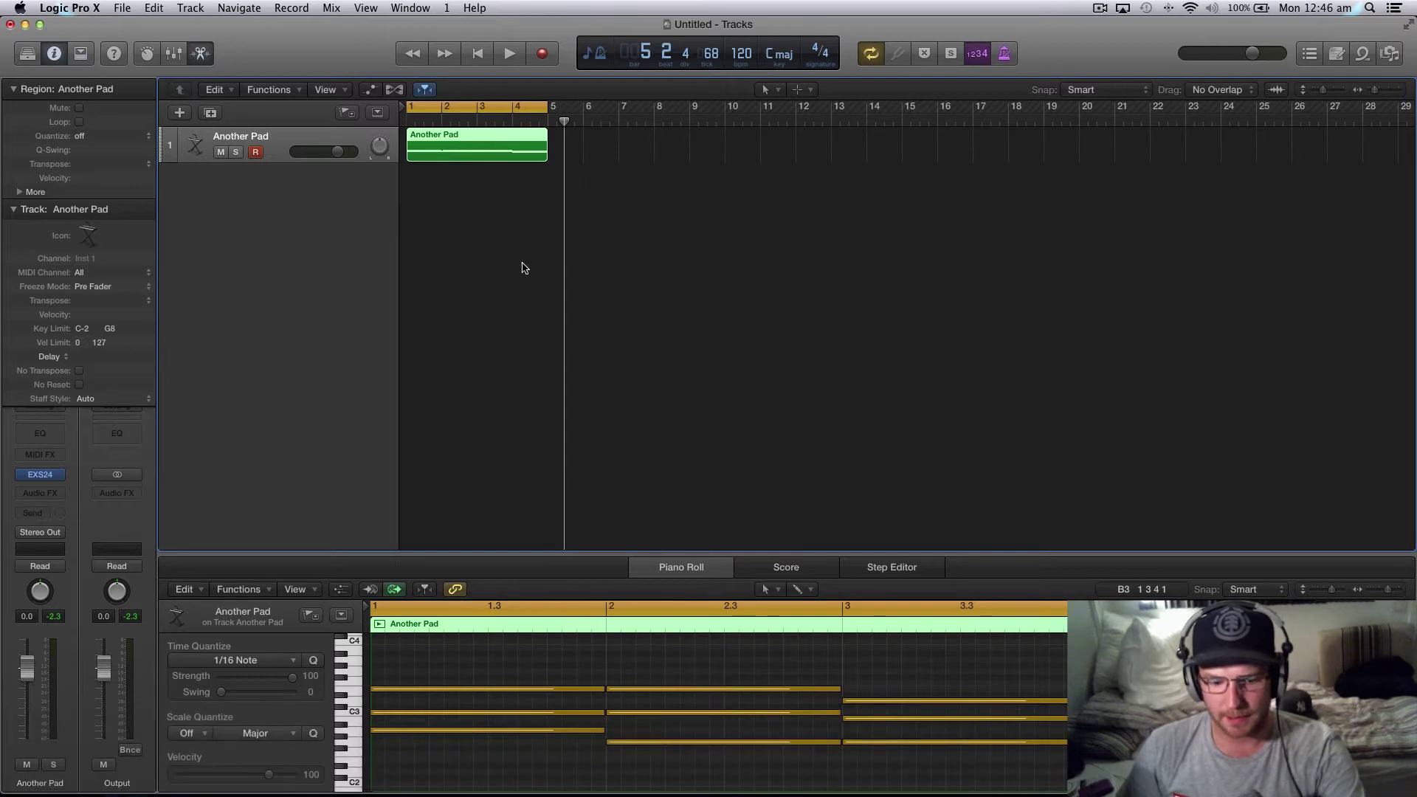
{"action": "key", "text": "space"}
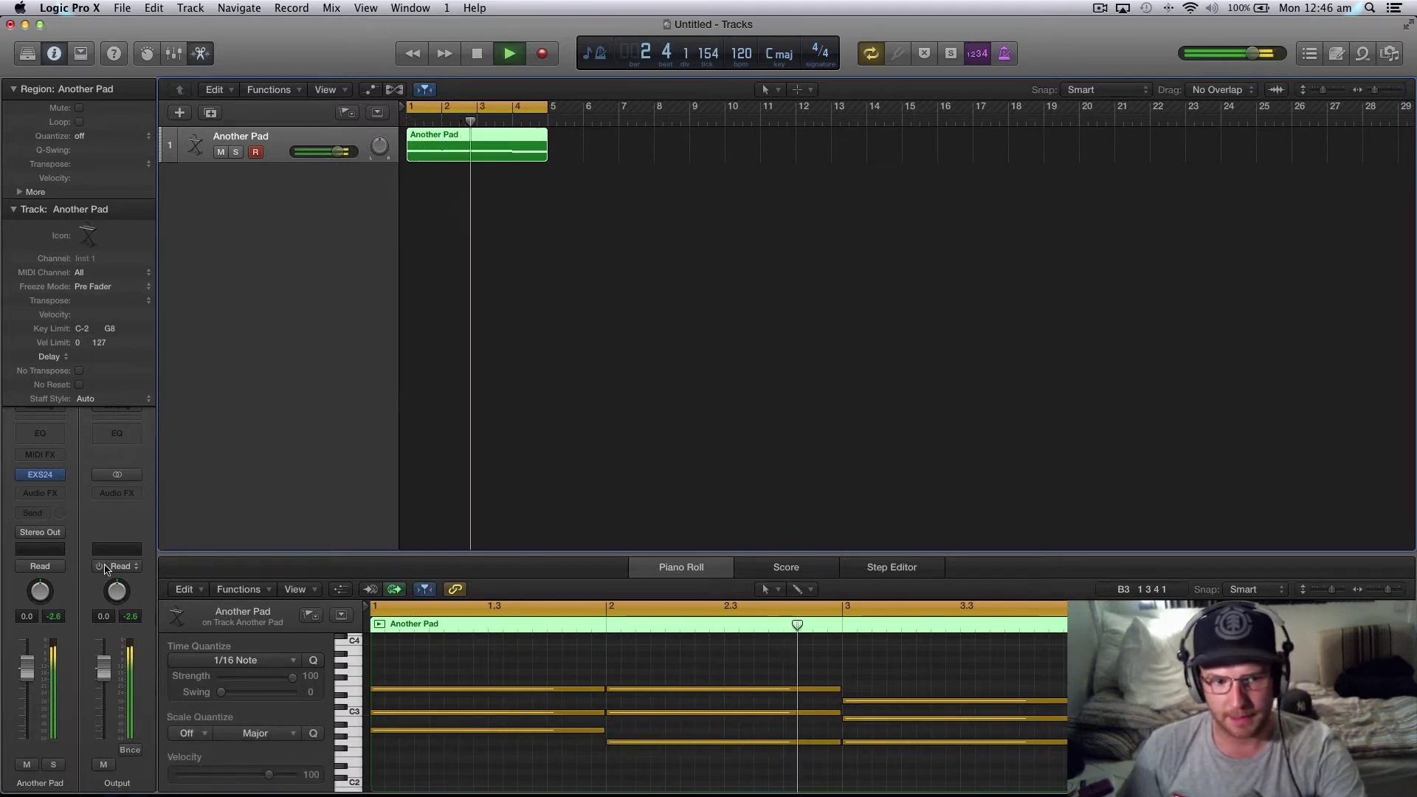
{"action": "left_click", "coordinate": [40, 474]}
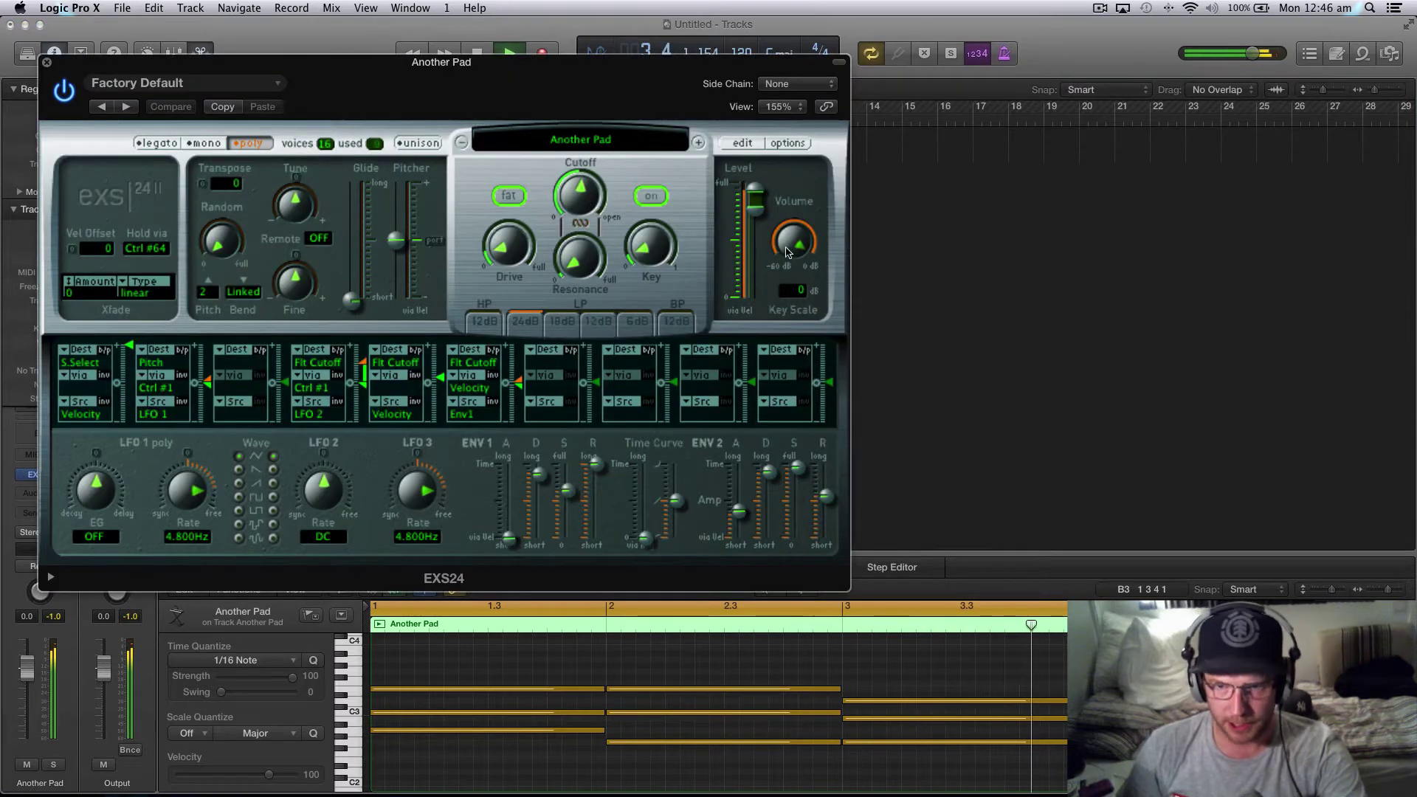
{"action": "left_click_drag", "start_coordinate": [789, 251], "coordinate": [794, 267]}
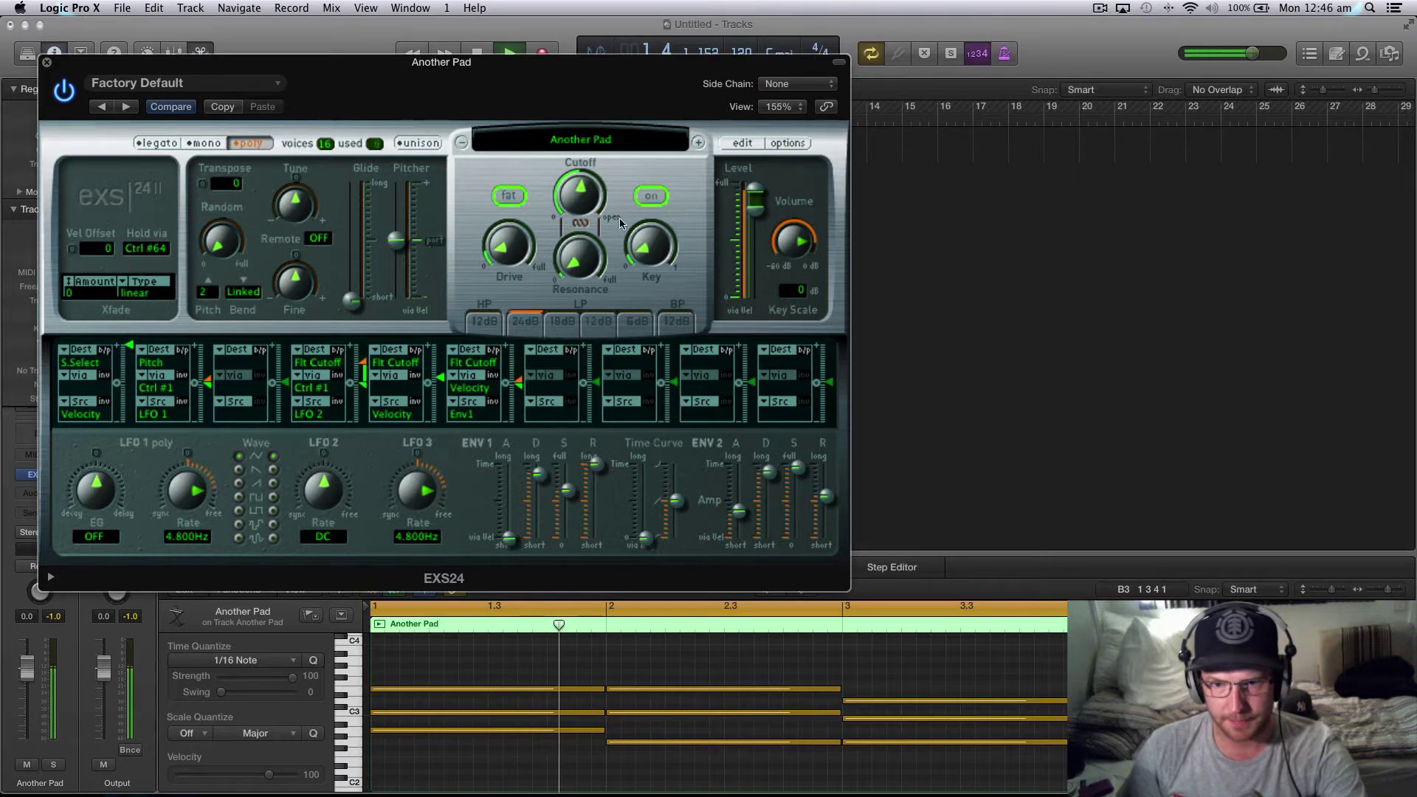
{"action": "left_click", "coordinate": [47, 62]}
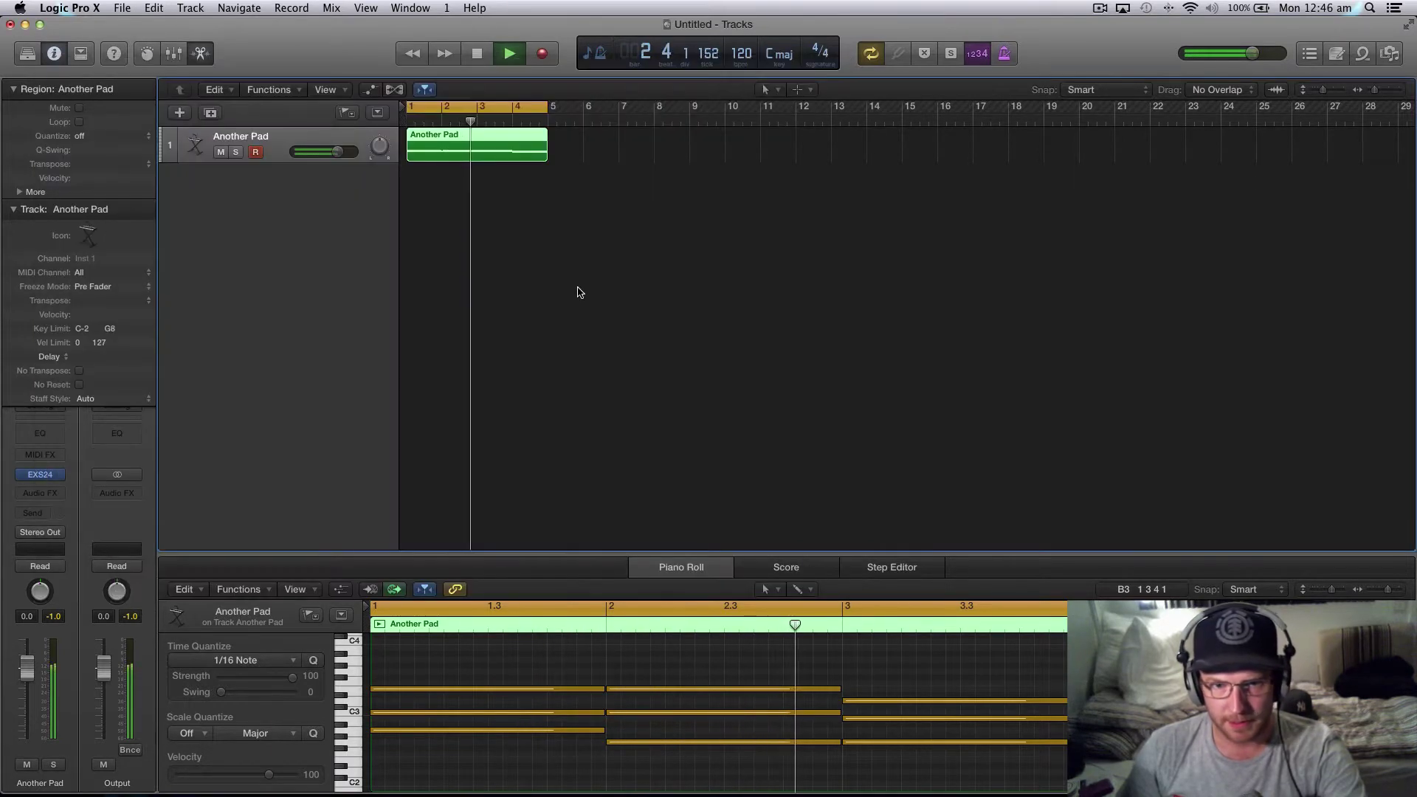
{"action": "key", "text": "space"}
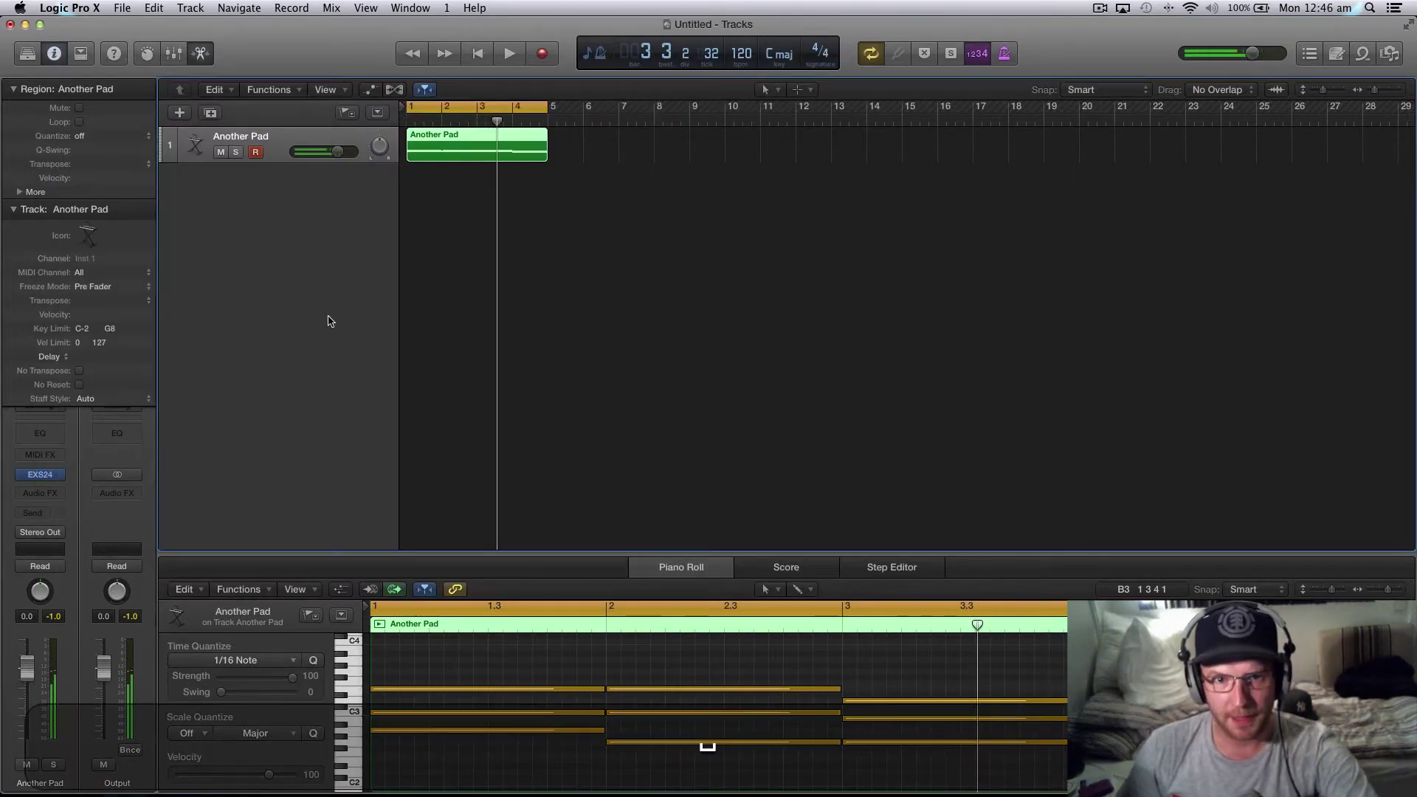
- Add software instrument track Inst 2 running Ultrabeat (Drum Synth) Multi Output
{"action": "left_click", "coordinate": [179, 112]}
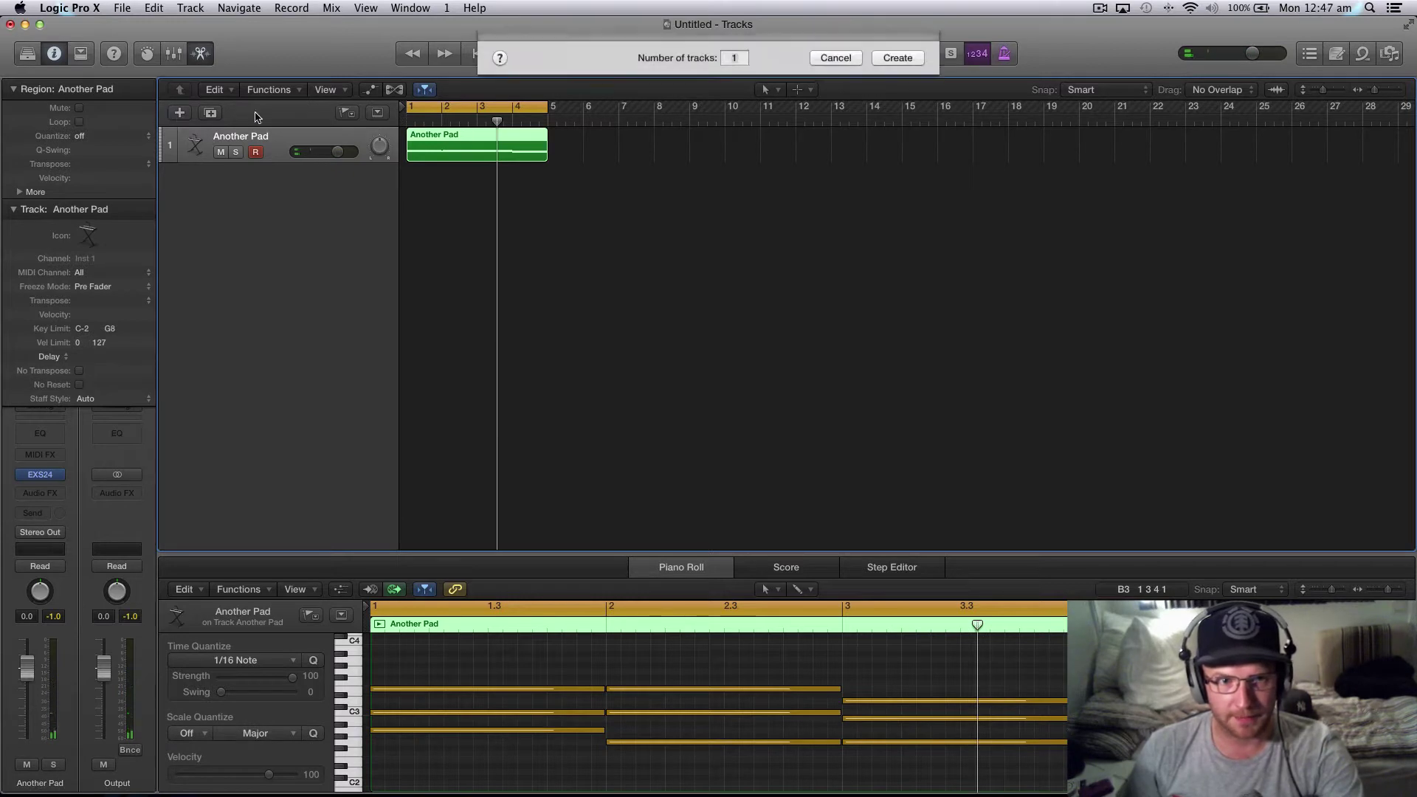
{"action": "key", "text": "Return"}
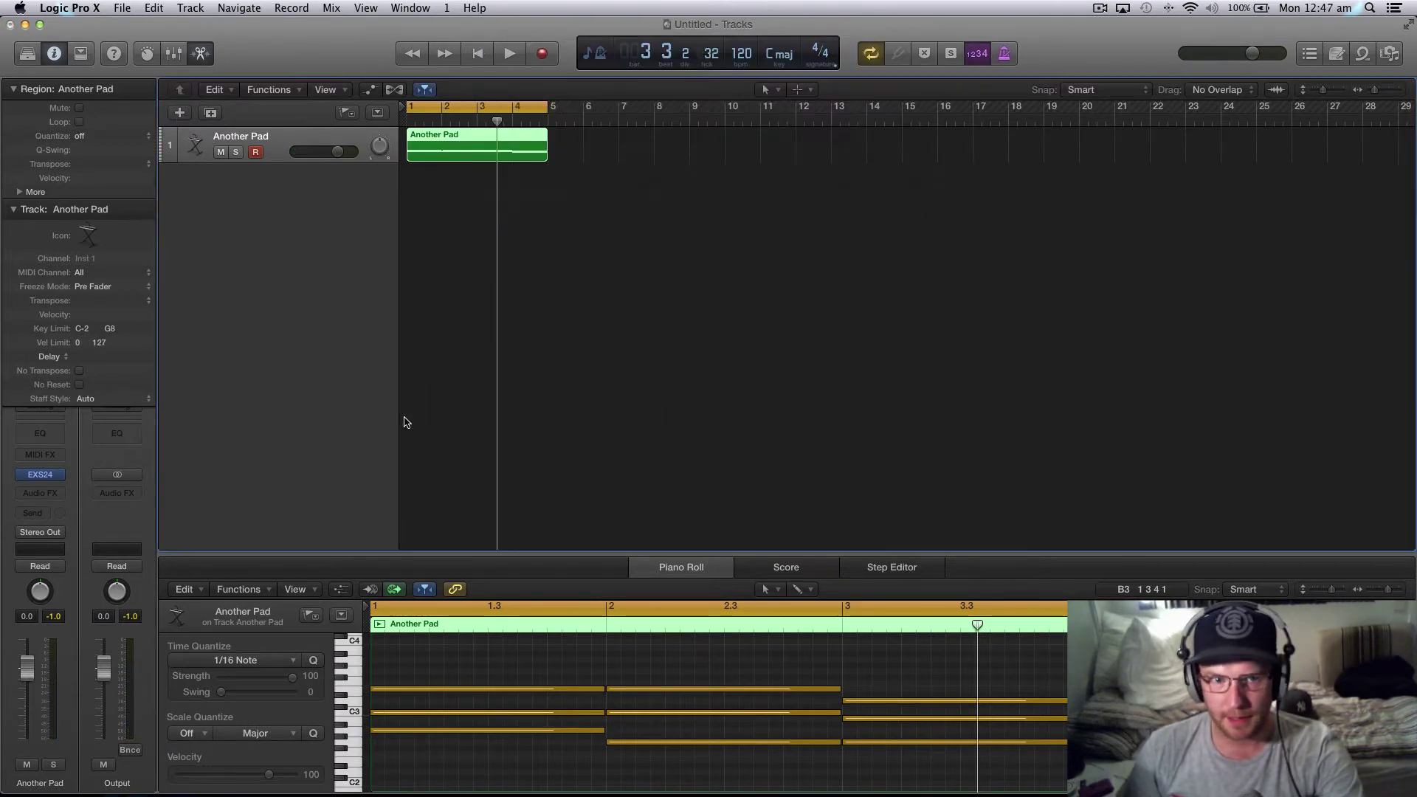
{"action": "left_click", "coordinate": [45, 475]}
{"action": "mouse_move", "coordinate": [81, 663]}
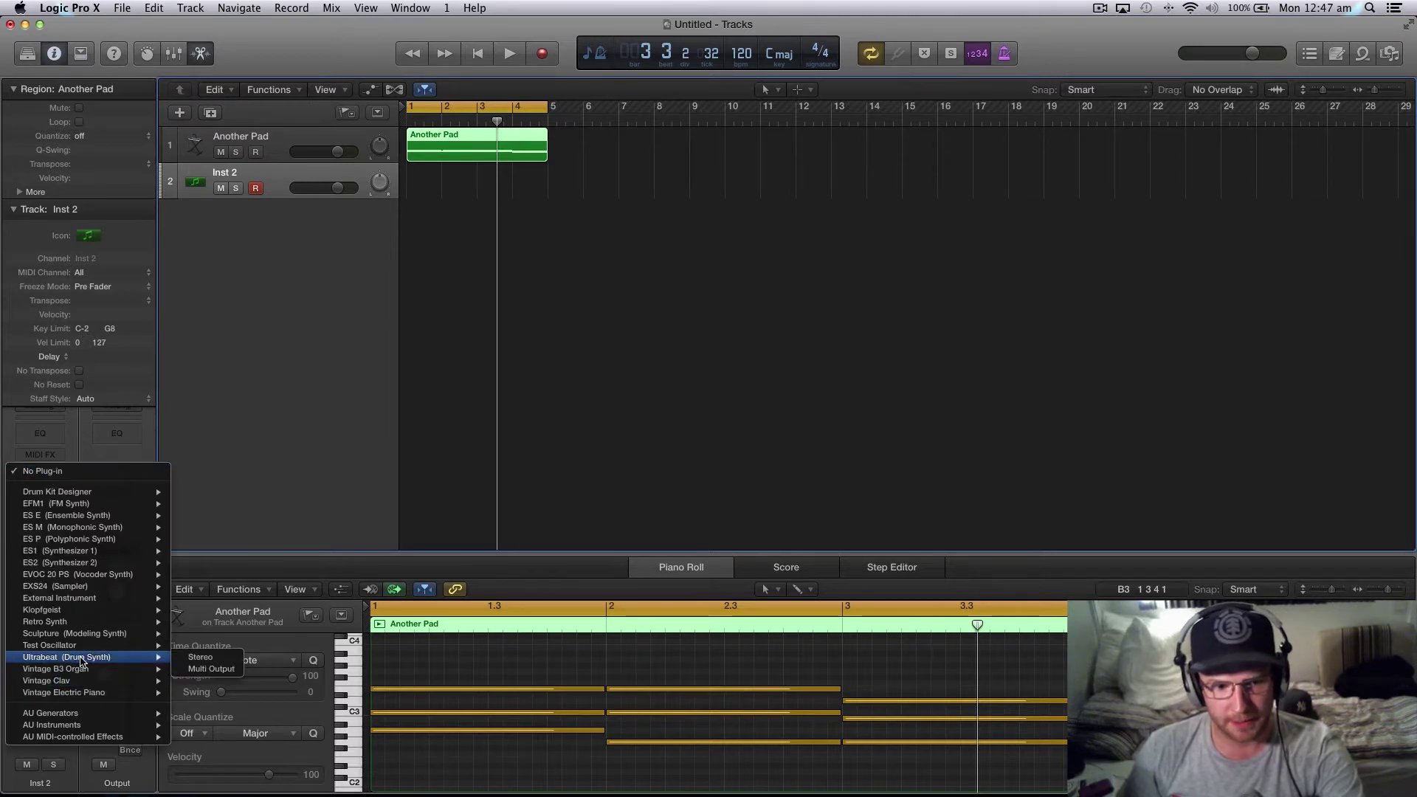
{"action": "left_click", "coordinate": [220, 674]}
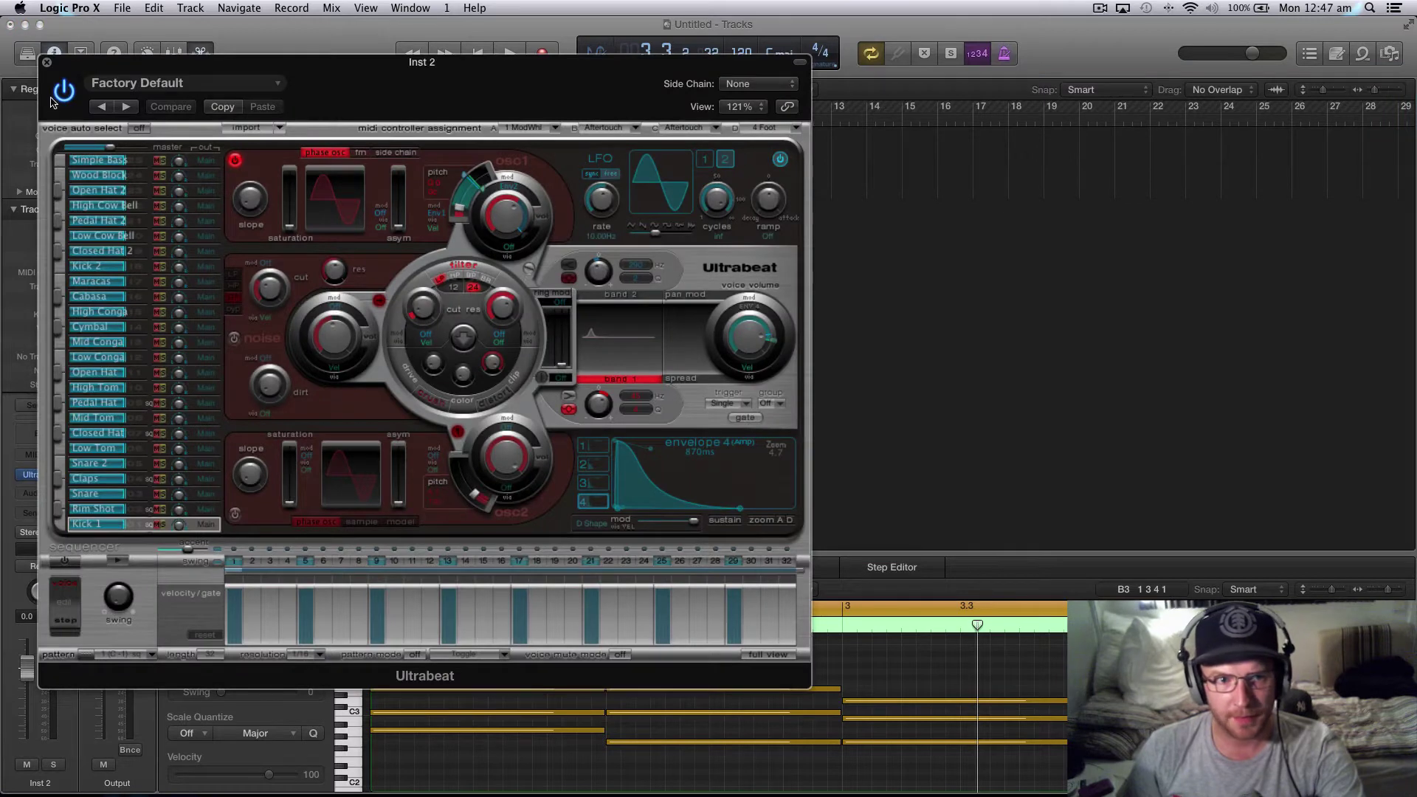
- Select Ultrabeat's Rim voice and reveal its sample file in Finder beside Ultrabeat
{"action": "left_click", "coordinate": [128, 107]}
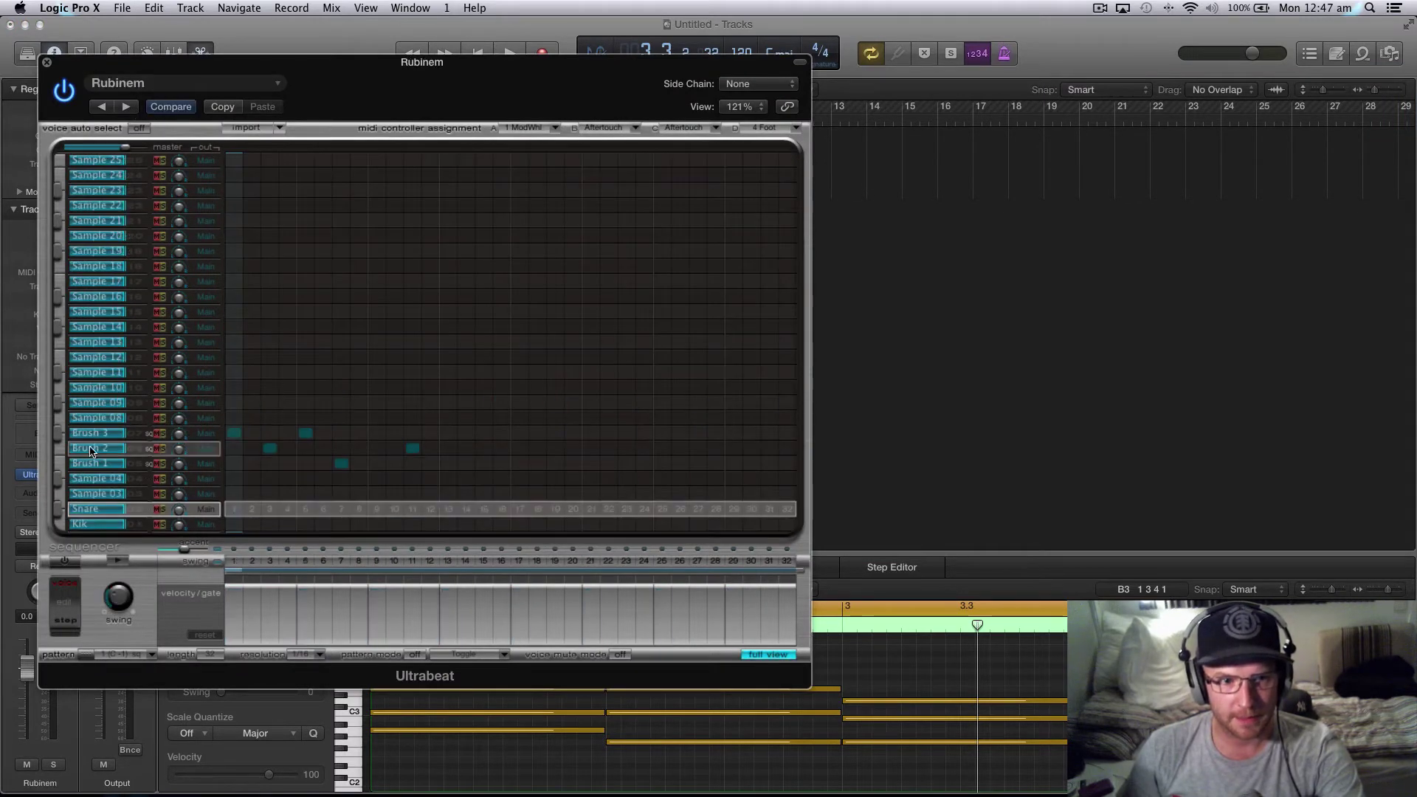
{"action": "left_click", "coordinate": [129, 107]}
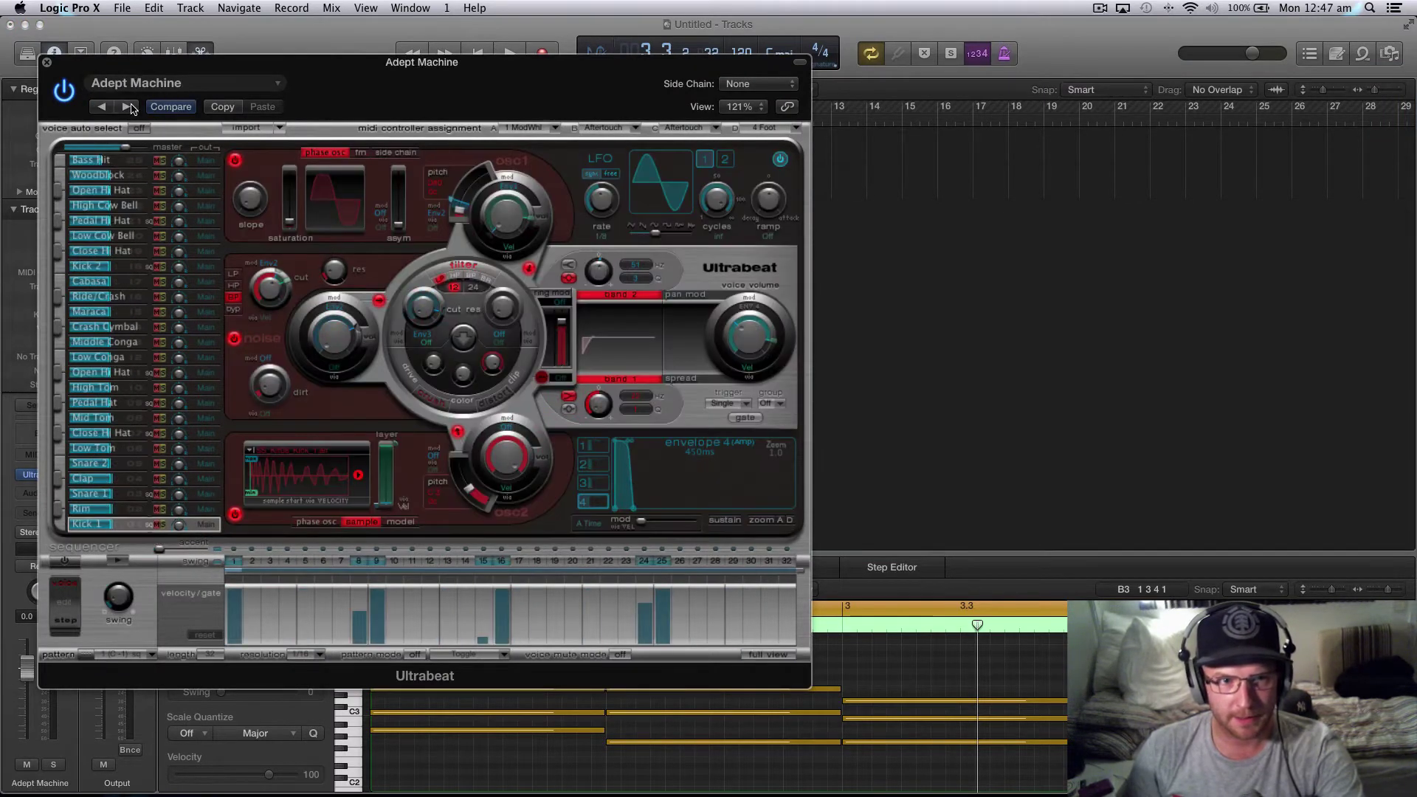
{"action": "left_click", "coordinate": [57, 525]}
{"action": "left_click", "coordinate": [56, 509]}
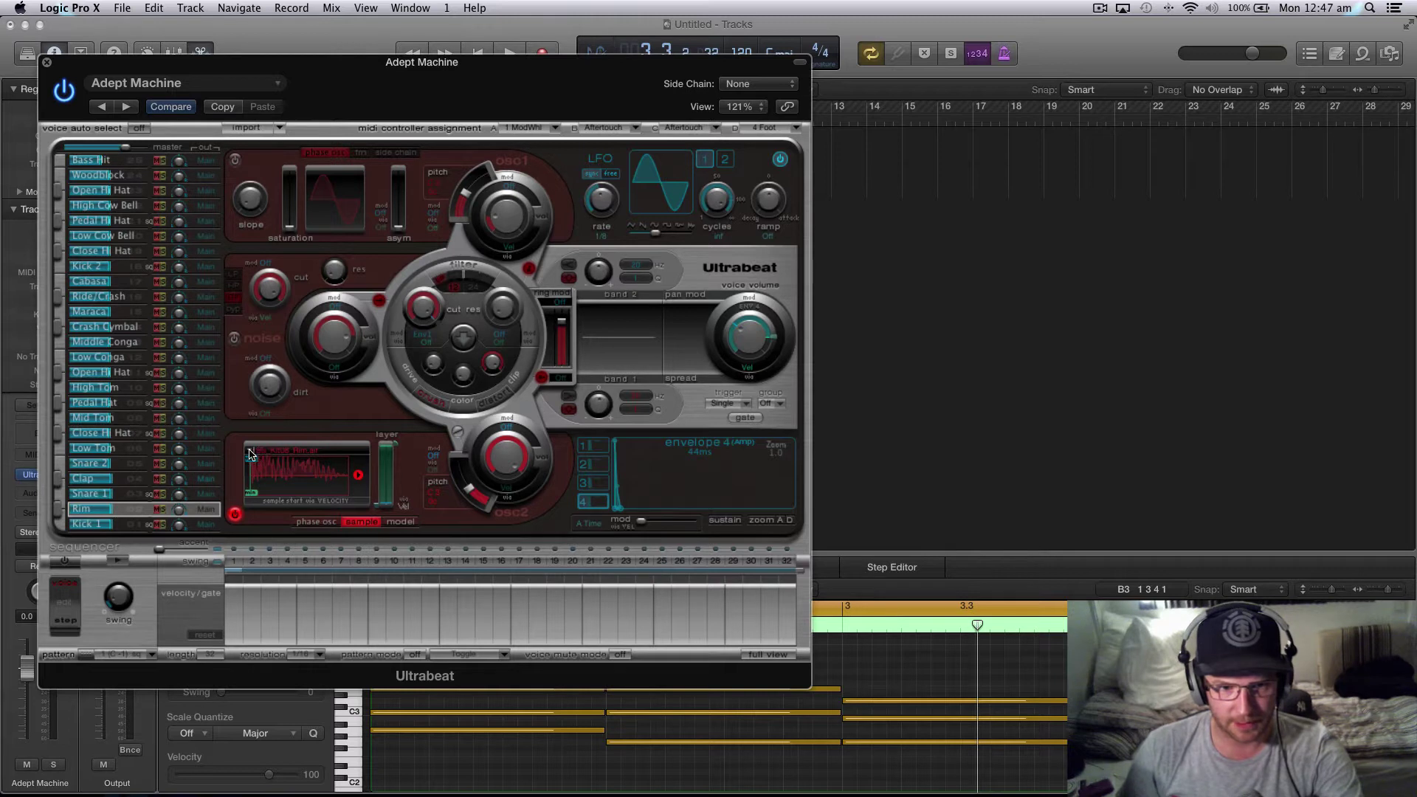
{"action": "left_click", "coordinate": [250, 452]}
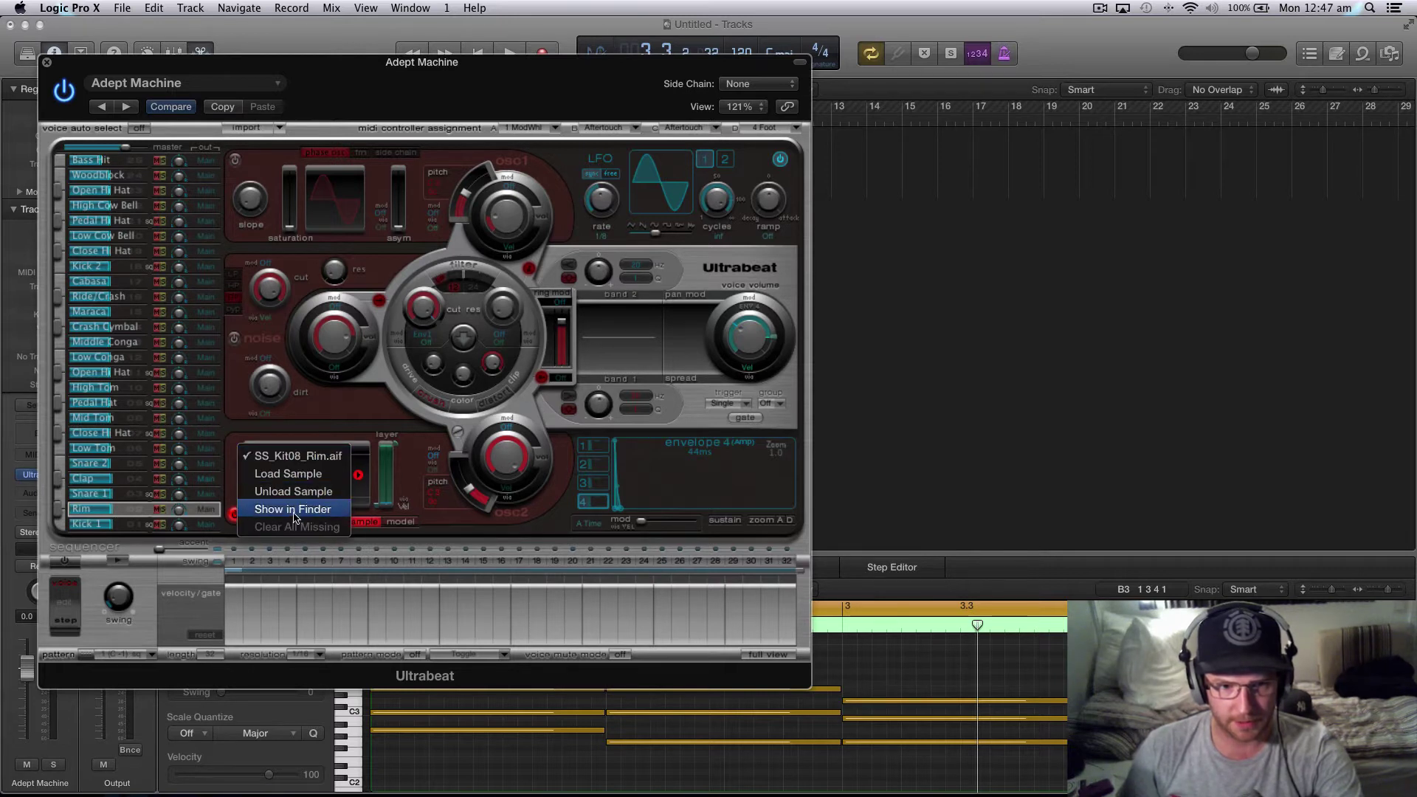
{"action": "left_click", "coordinate": [287, 499]}
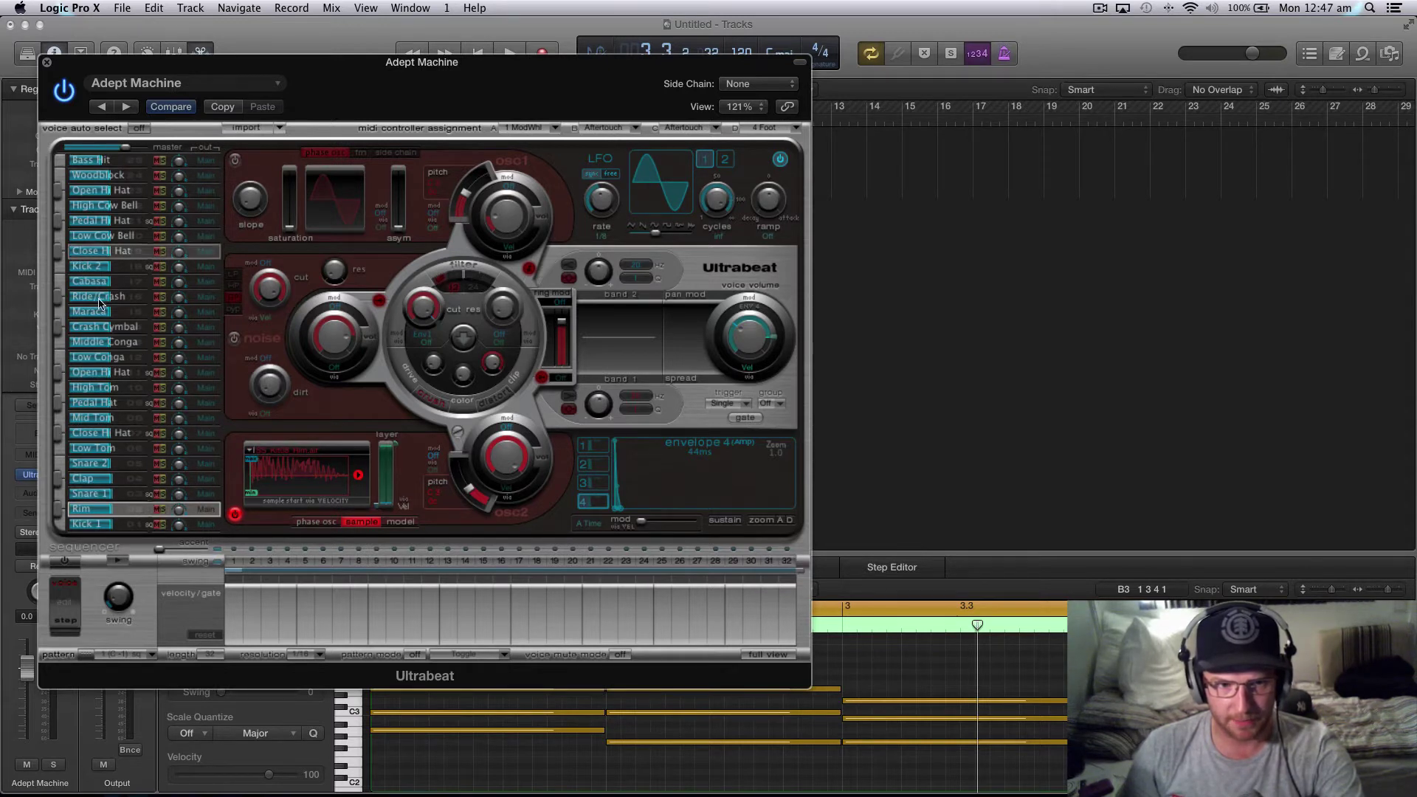
{"action": "left_click", "coordinate": [249, 454]}
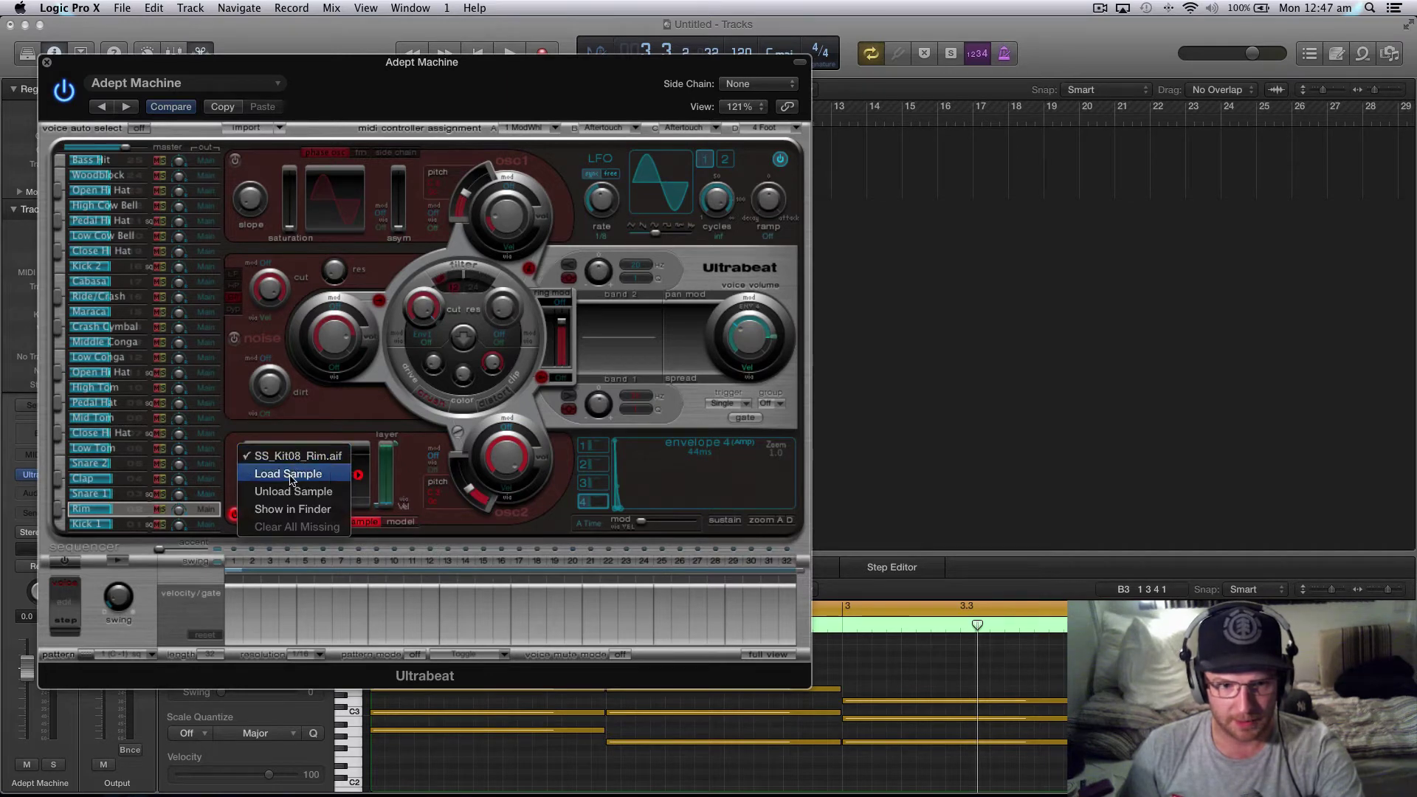
{"action": "left_click", "coordinate": [292, 515]}
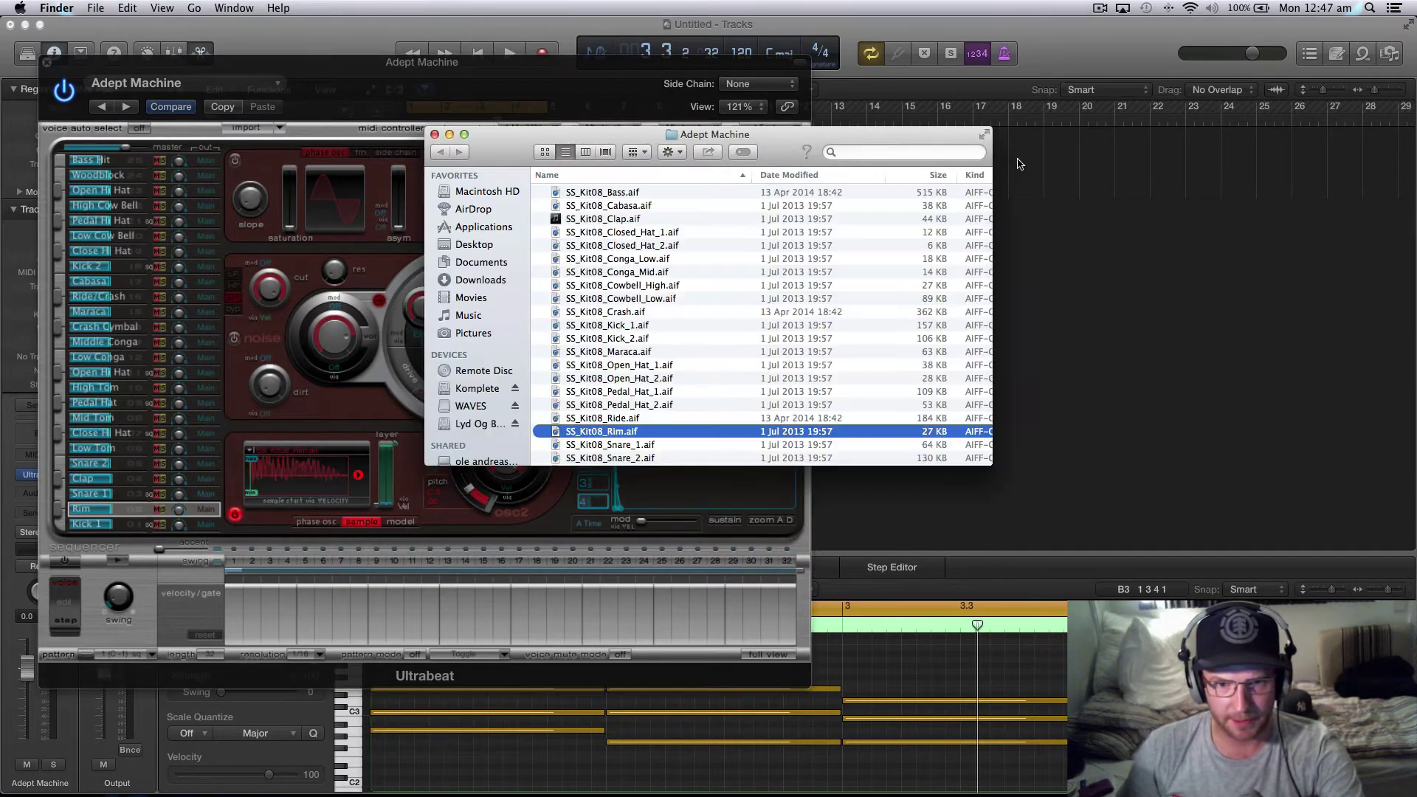
{"action": "left_click_drag", "start_coordinate": [797, 151], "coordinate": [1215, 121]}
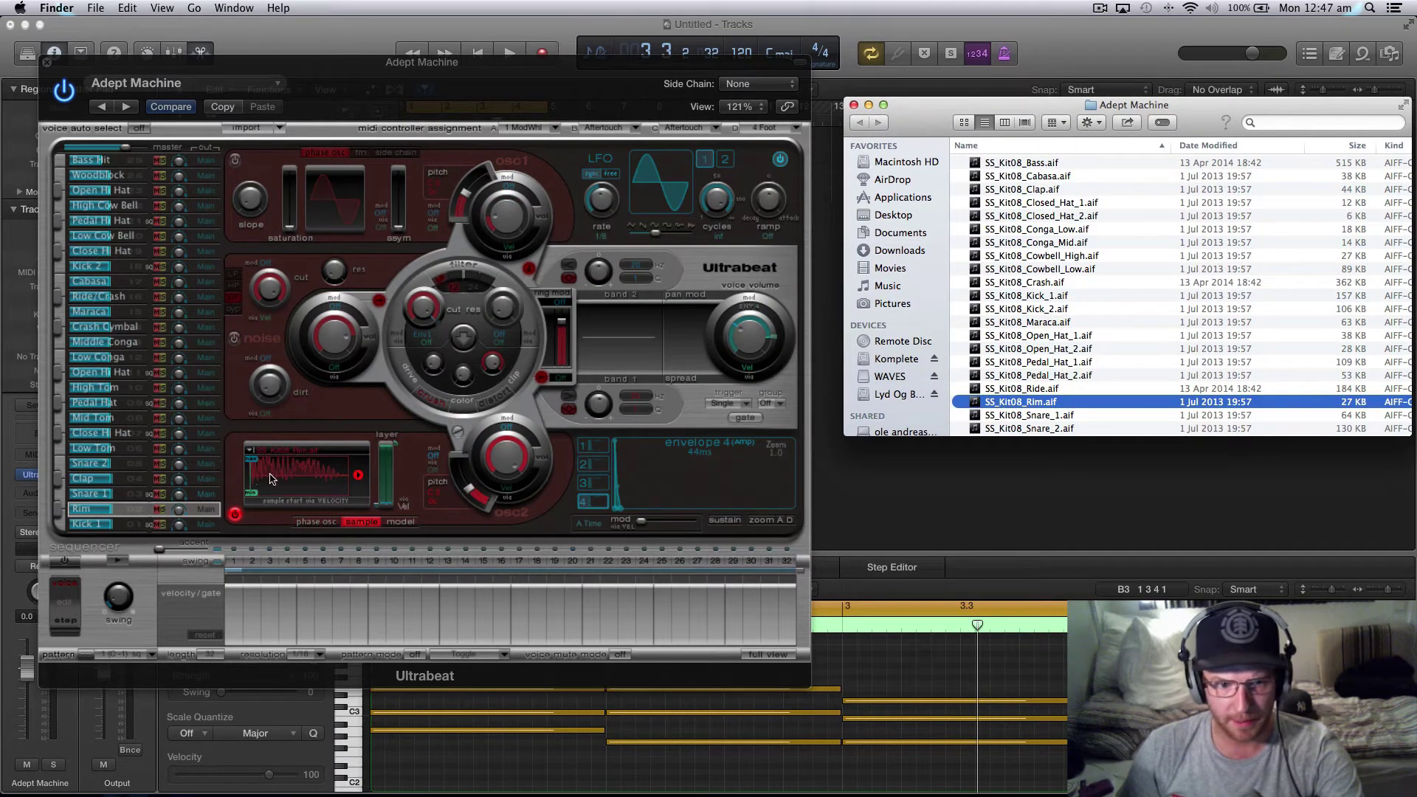
- Load the Drag & Drop Samples preset in Ultrabeat
{"action": "left_click", "coordinate": [133, 87]}
{"action": "left_click", "coordinate": [133, 87]}
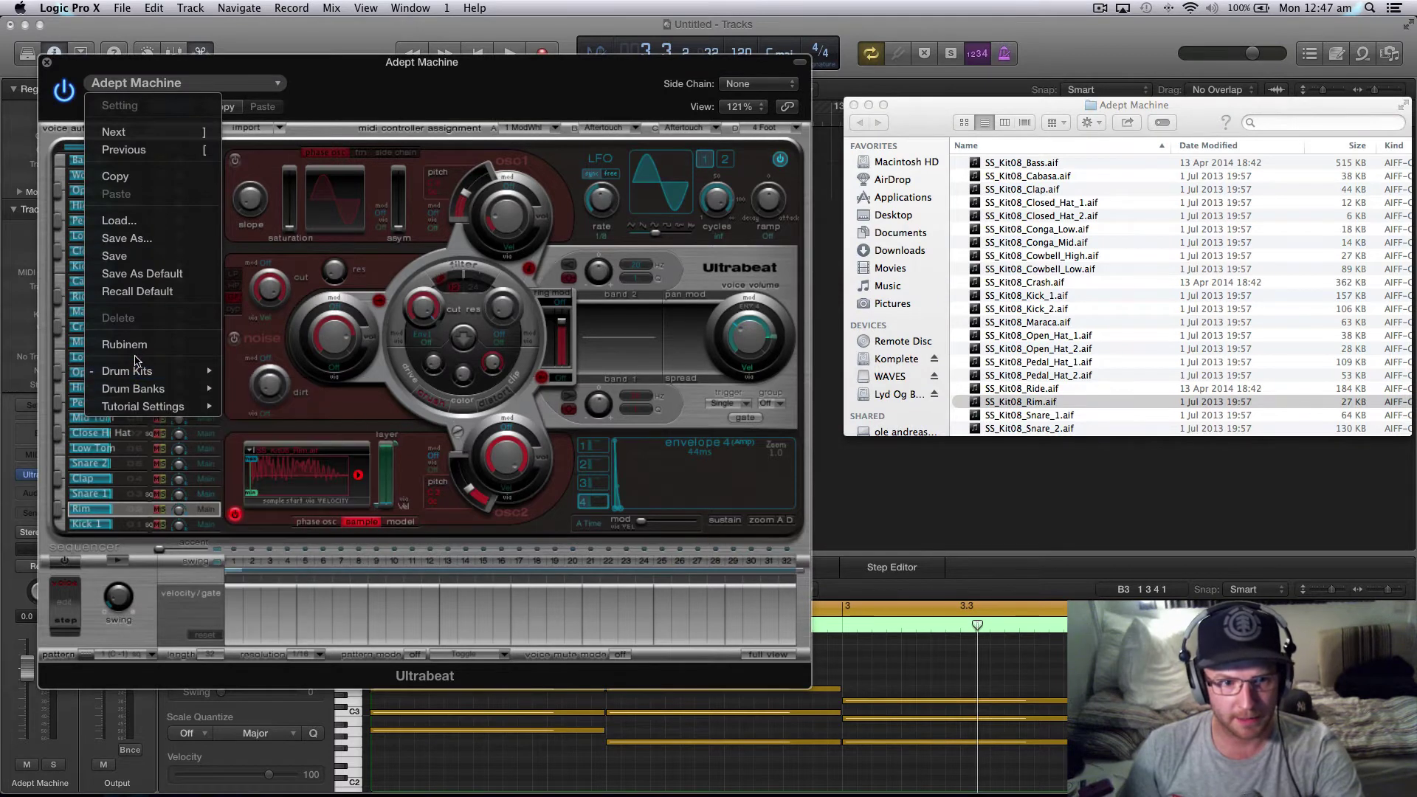
{"action": "left_click", "coordinate": [1060, 469]}
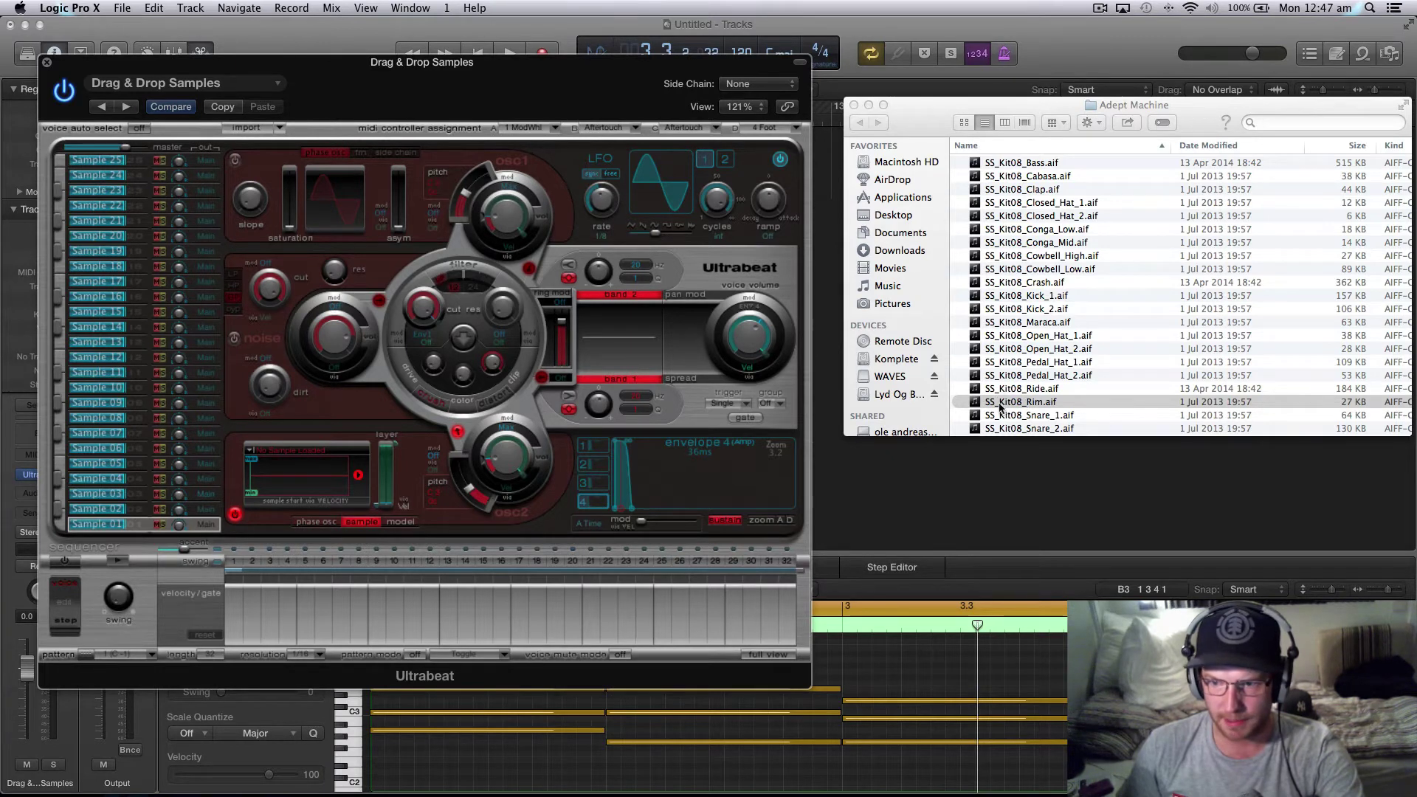
- Drag SS_Kit08_Rim.aif from Finder into Samples 01, 02 and 03
{"action": "left_click_drag", "start_coordinate": [1002, 406], "coordinate": [306, 478]}
{"action": "left_click", "coordinate": [103, 509]}
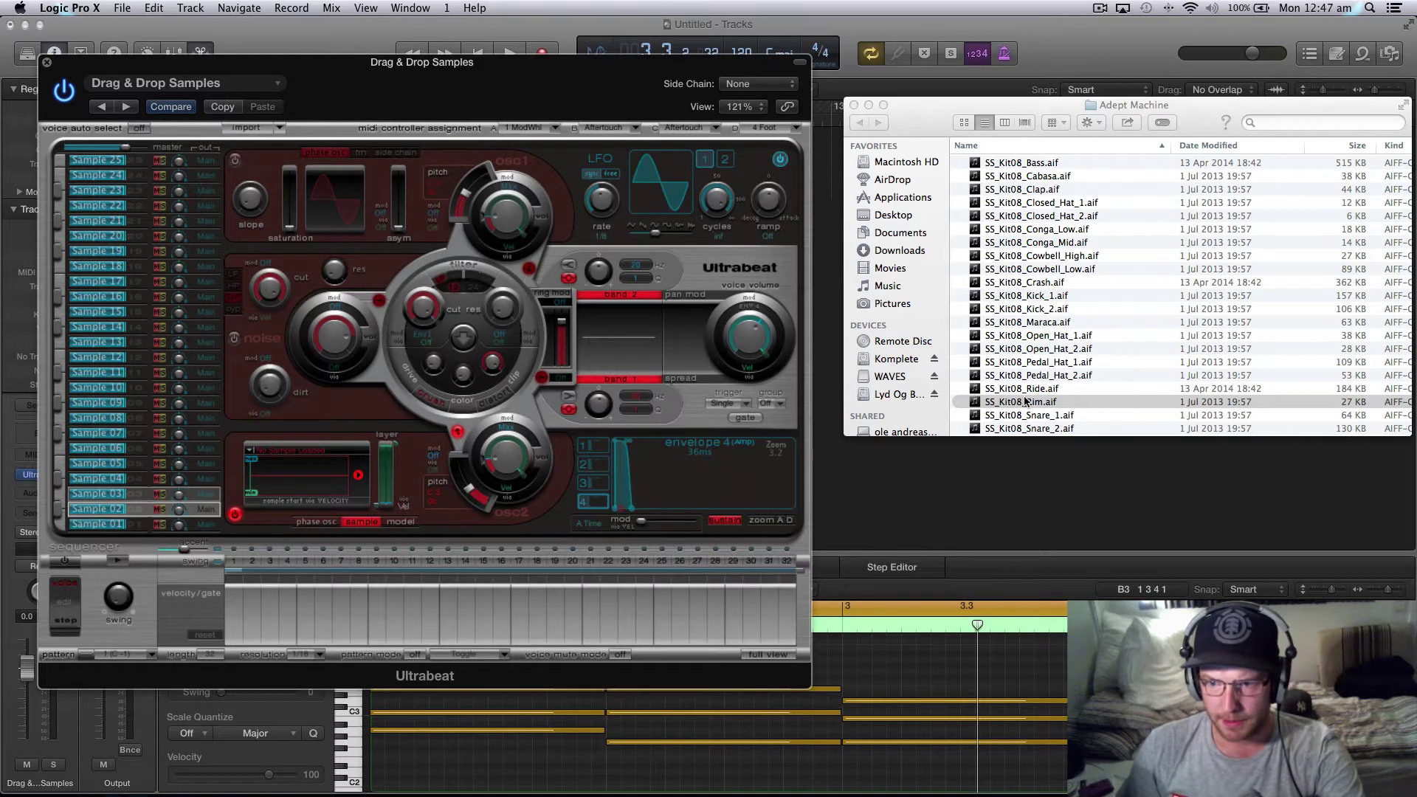
{"action": "left_click_drag", "start_coordinate": [1026, 401], "coordinate": [298, 476]}
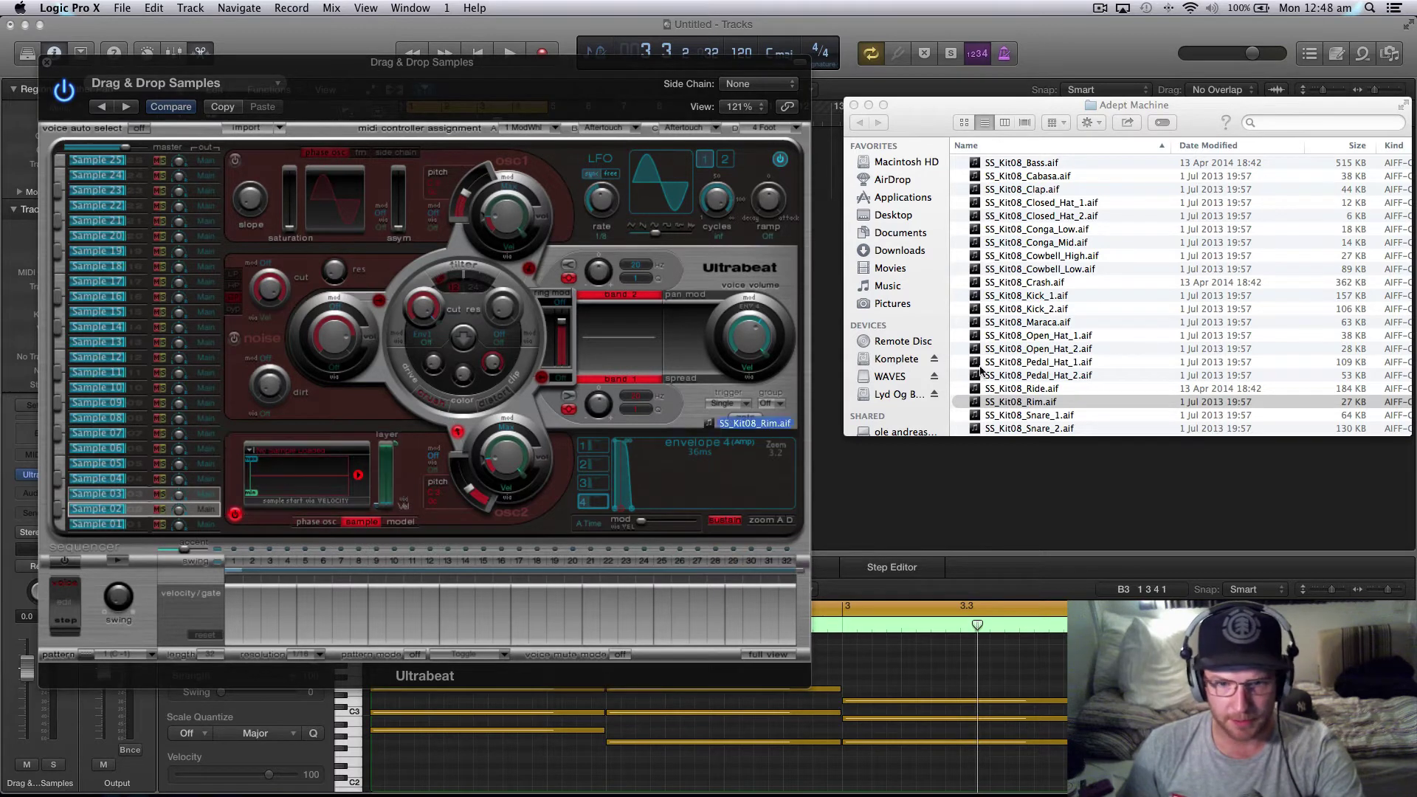
{"action": "left_click_drag", "start_coordinate": [1144, 347], "coordinate": [1143, 347]}
{"action": "left_click", "coordinate": [120, 526]}
{"action": "left_click", "coordinate": [121, 511]}
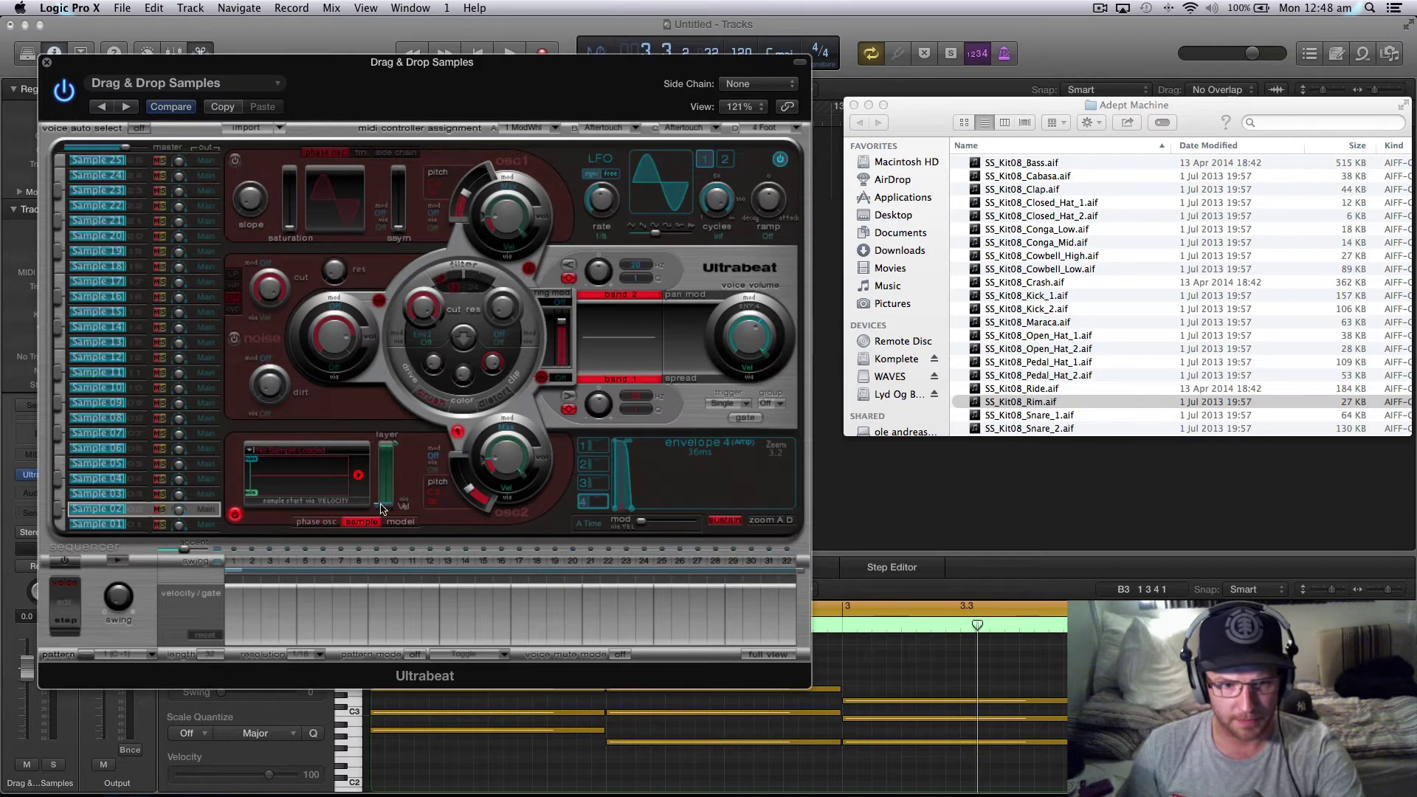
{"action": "left_click_drag", "start_coordinate": [1008, 404], "coordinate": [310, 477]}
{"action": "left_click", "coordinate": [156, 496]}
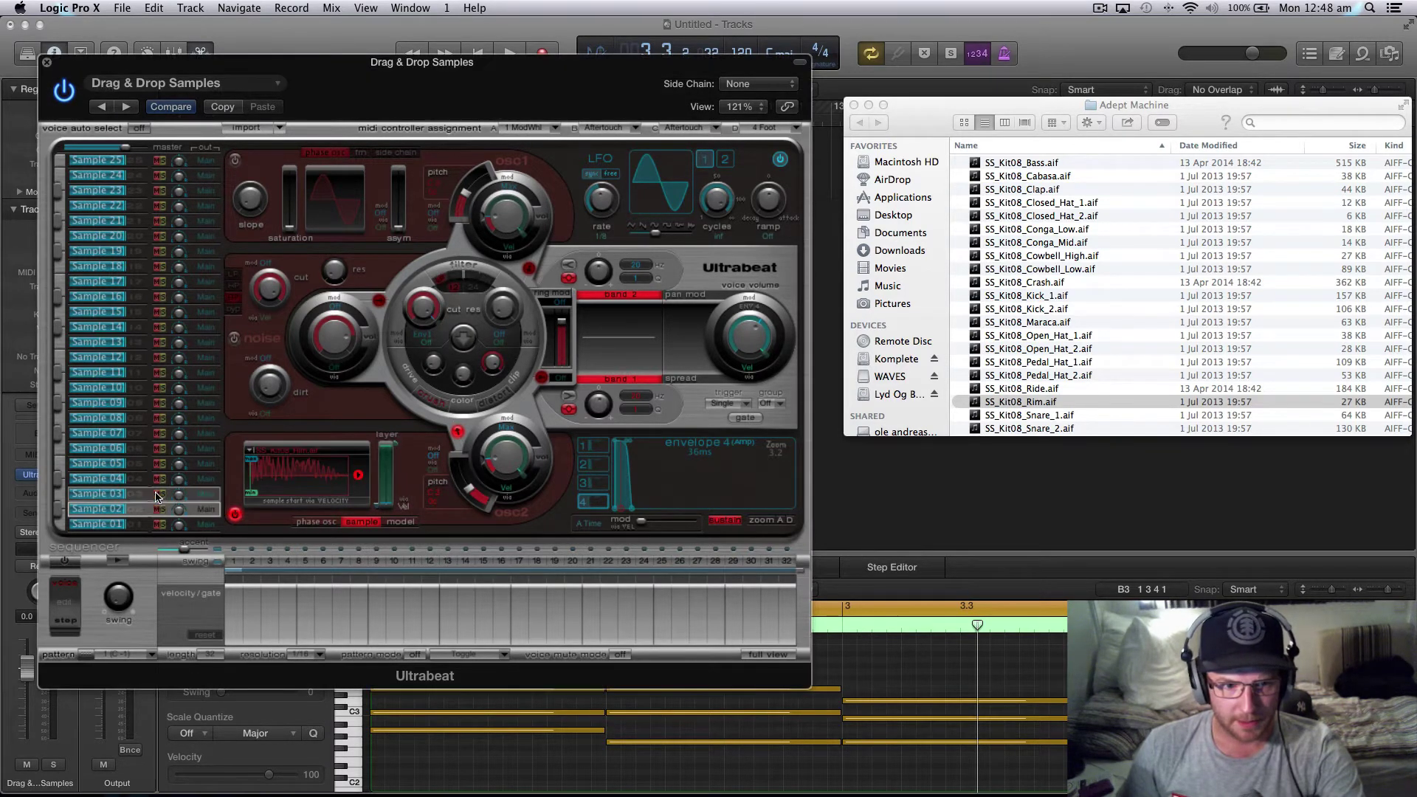
{"action": "left_click", "coordinate": [110, 499]}
{"action": "left_click_drag", "start_coordinate": [1021, 405], "coordinate": [322, 481]}
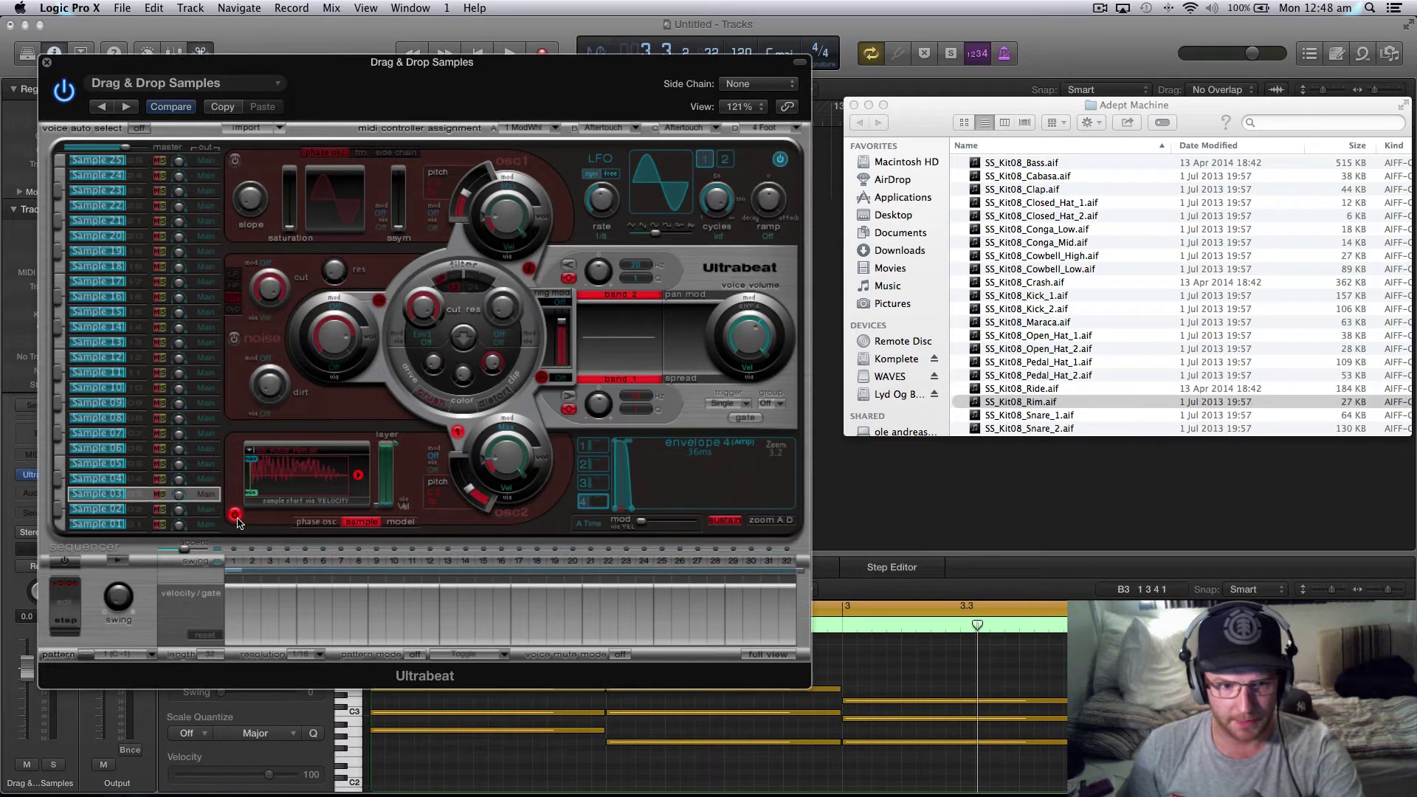
- Set Sample 01's output popup to 3-4 and Sample 03's to 7-8
{"action": "left_click", "coordinate": [207, 525]}
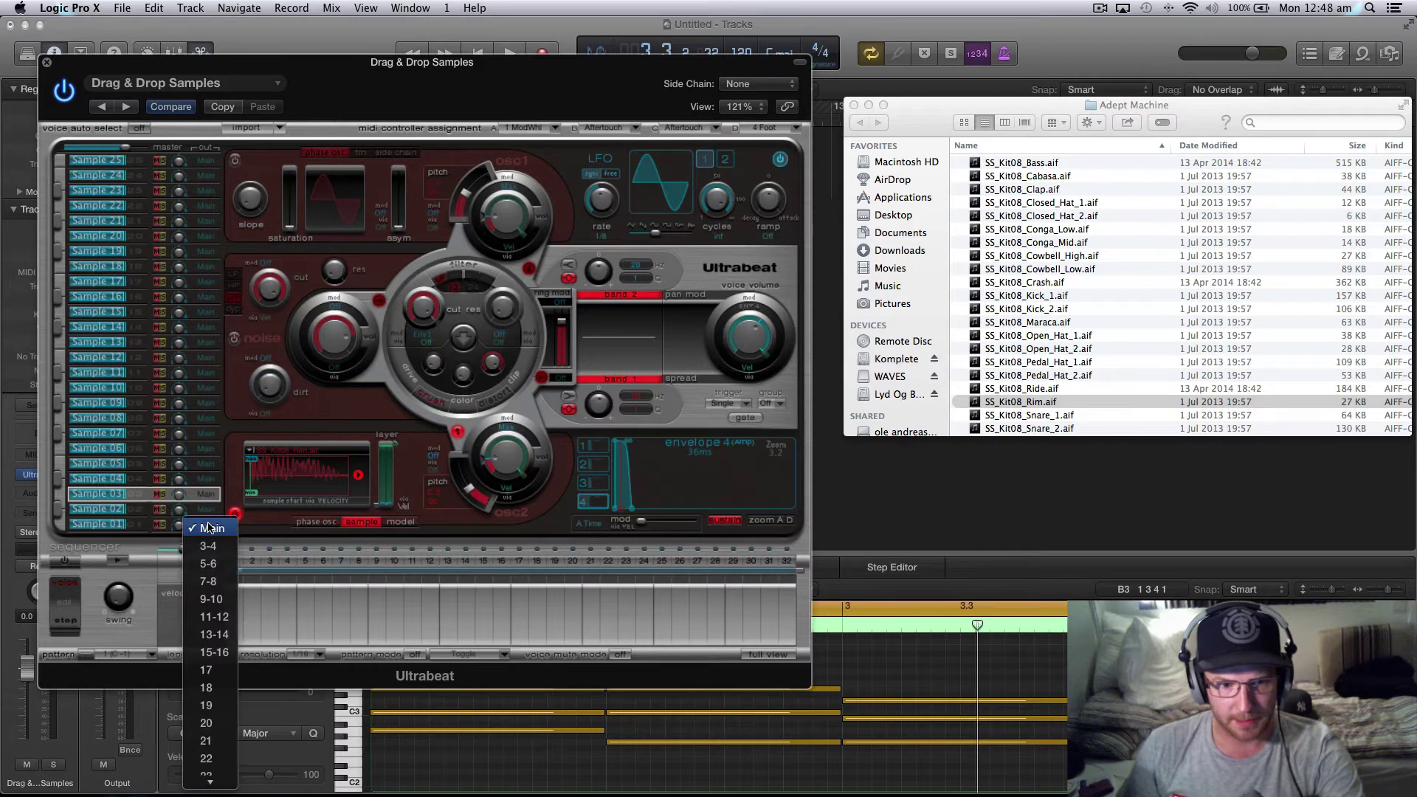
{"action": "left_click", "coordinate": [209, 541]}
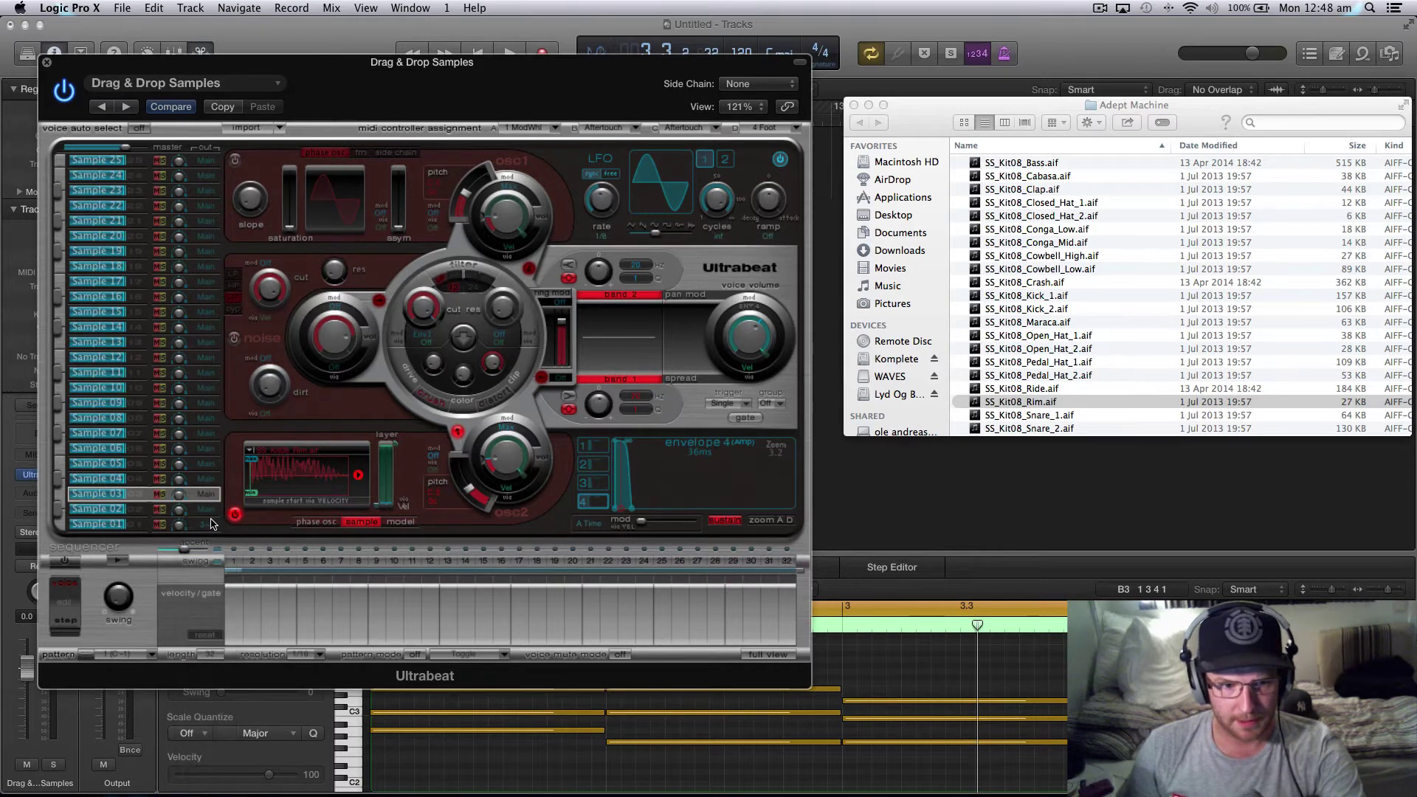
{"action": "left_click", "coordinate": [211, 499]}
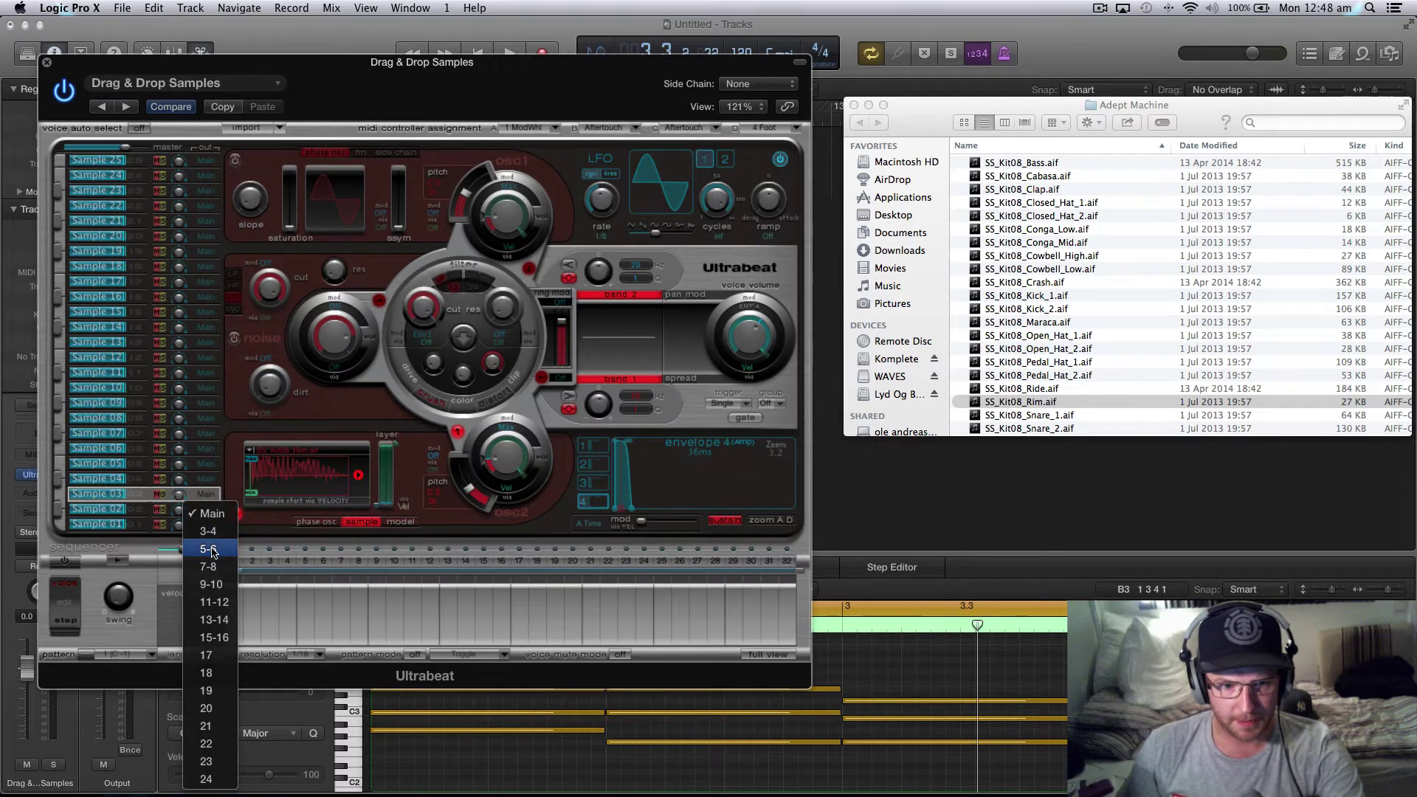
{"action": "left_click", "coordinate": [209, 504]}
{"action": "left_click", "coordinate": [209, 504]}
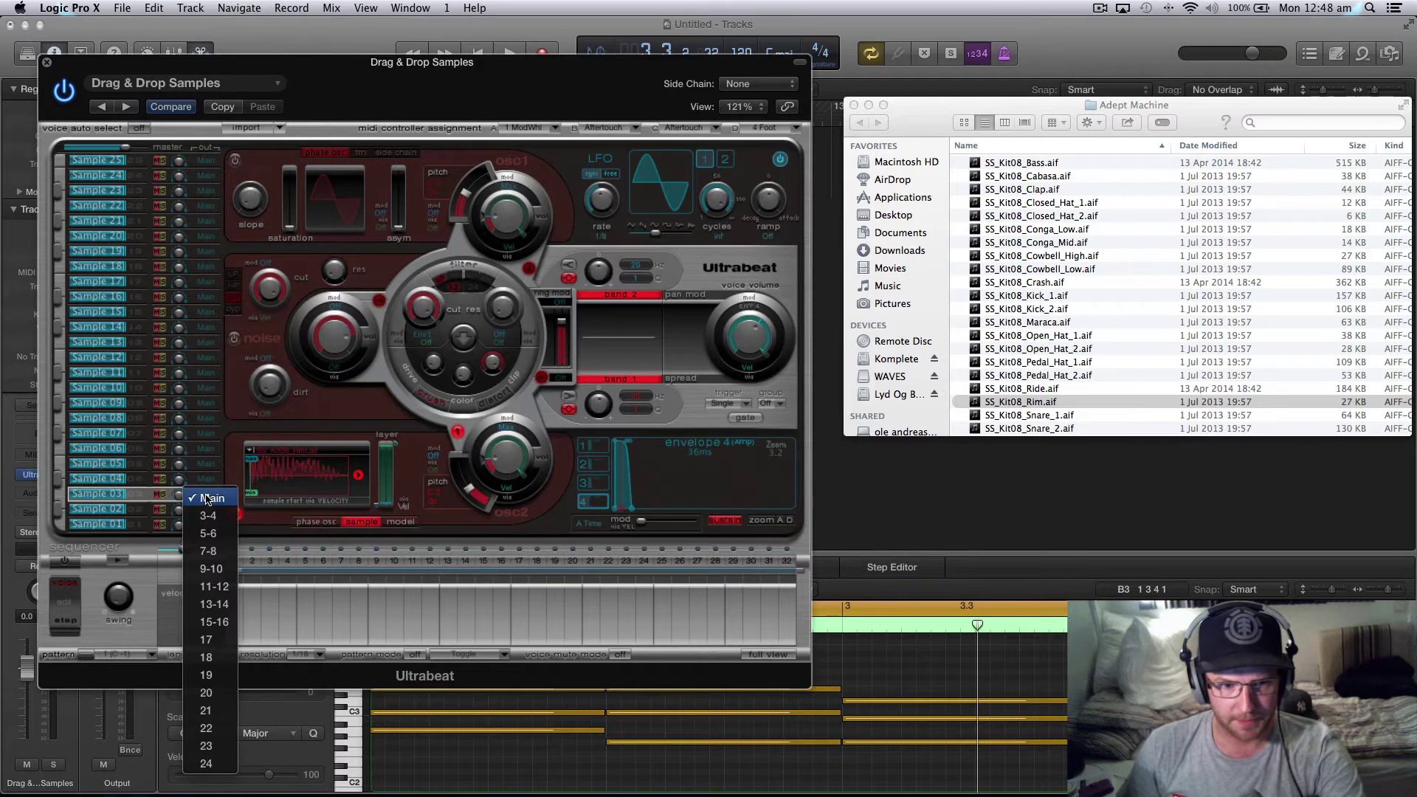
{"action": "left_click", "coordinate": [210, 555]}
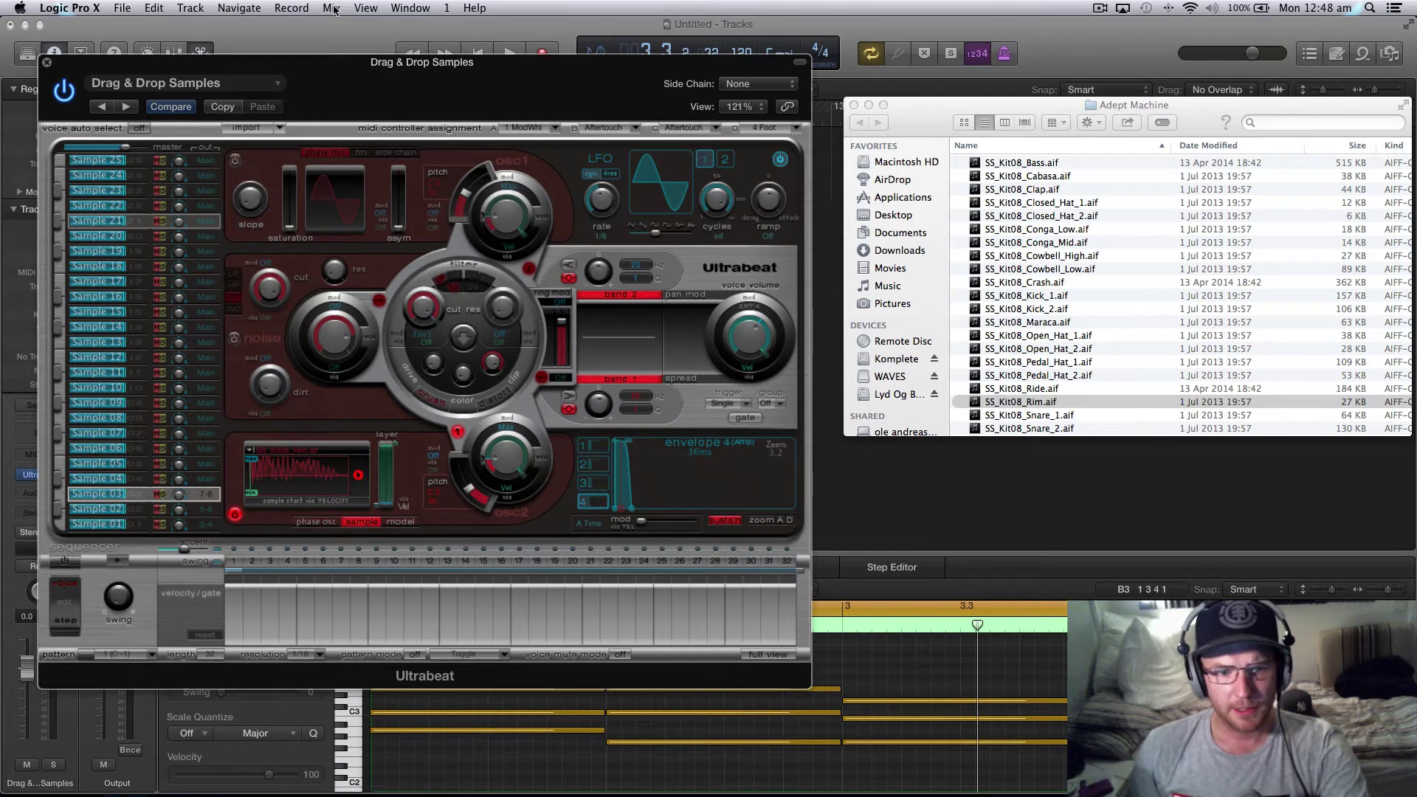
- Close Ultrabeat, show the Mixer, and add three extra Ultrabeat output Aux channels
{"action": "left_click", "coordinate": [46, 64]}
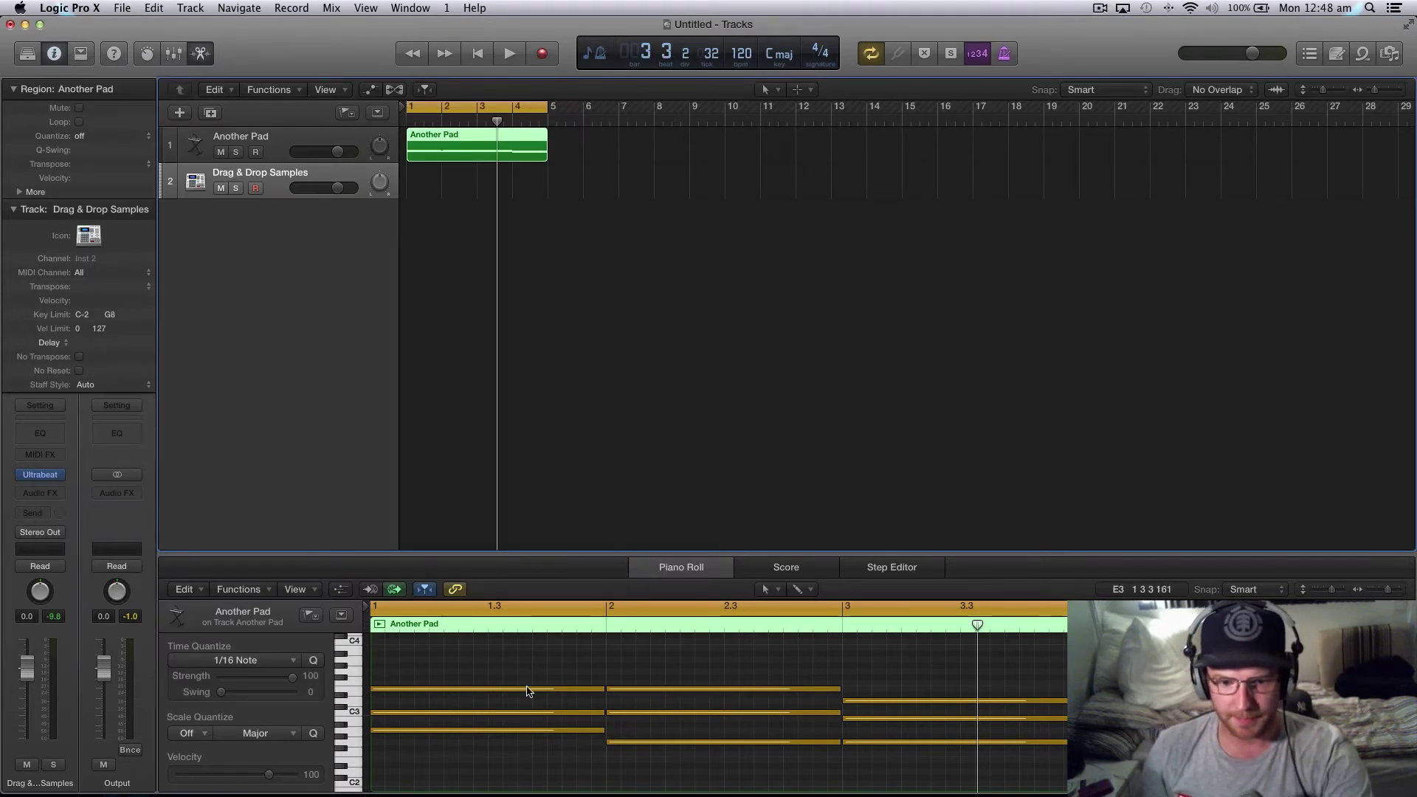
{"action": "key", "text": "x"}
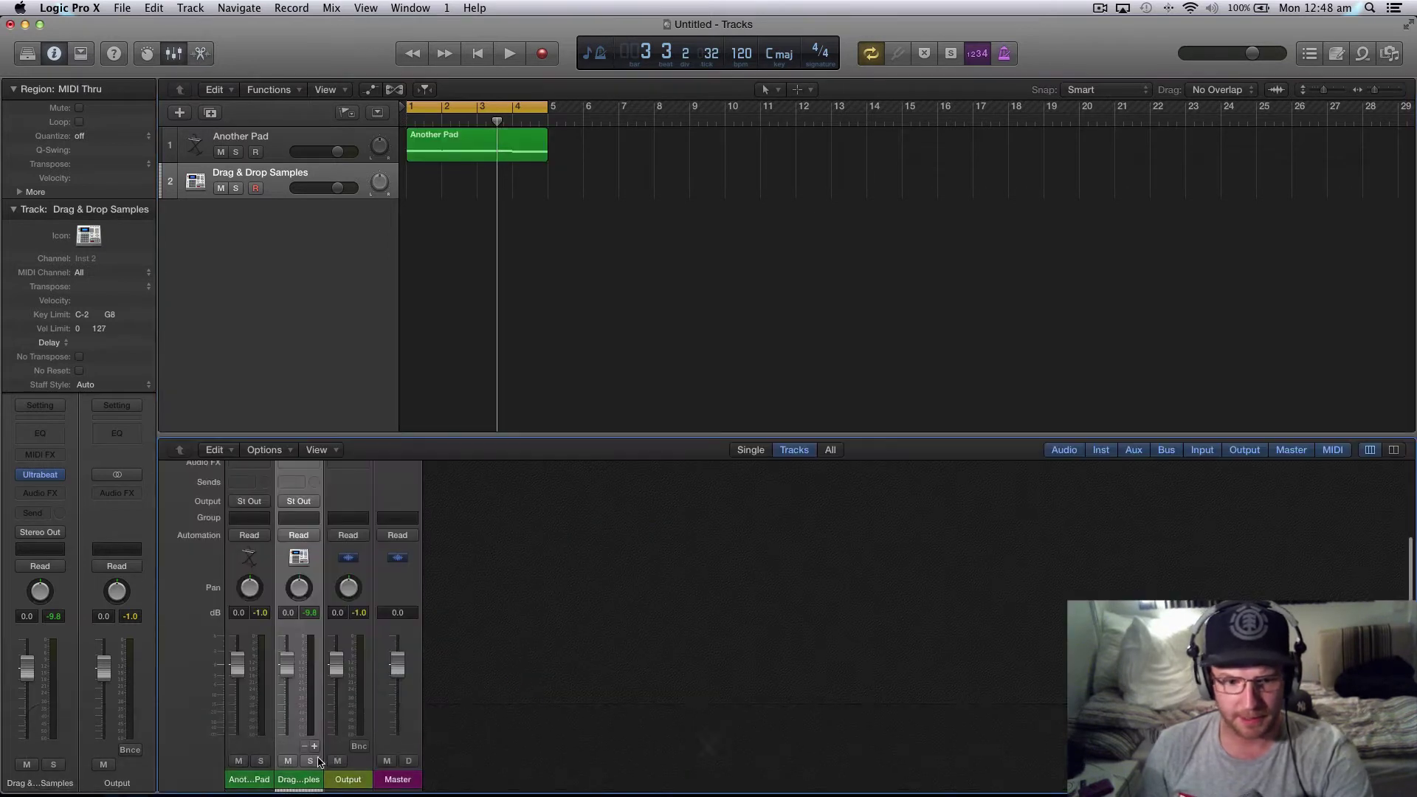
{"action": "left_click", "coordinate": [315, 747]}
{"action": "left_click", "coordinate": [315, 746]}
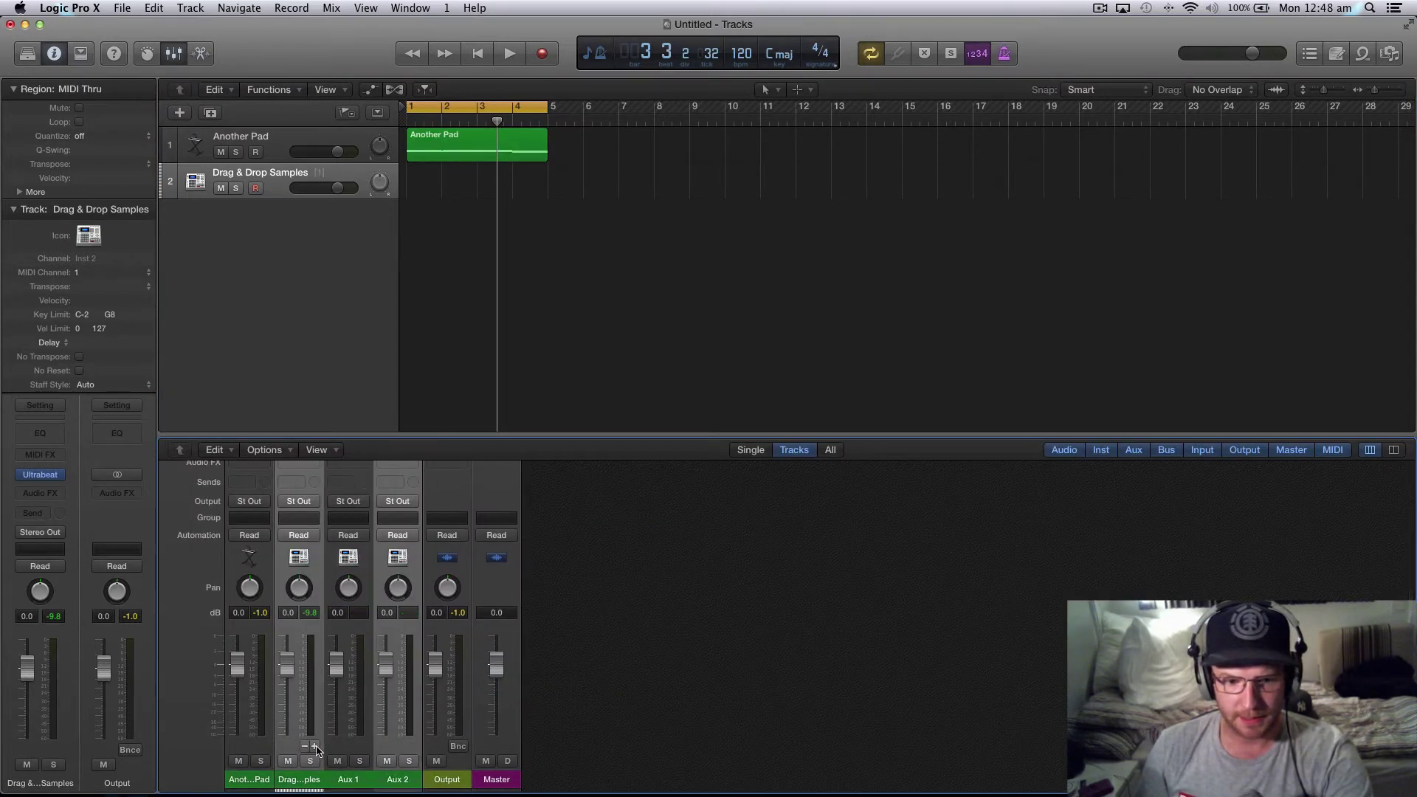
{"action": "left_click", "coordinate": [315, 746]}
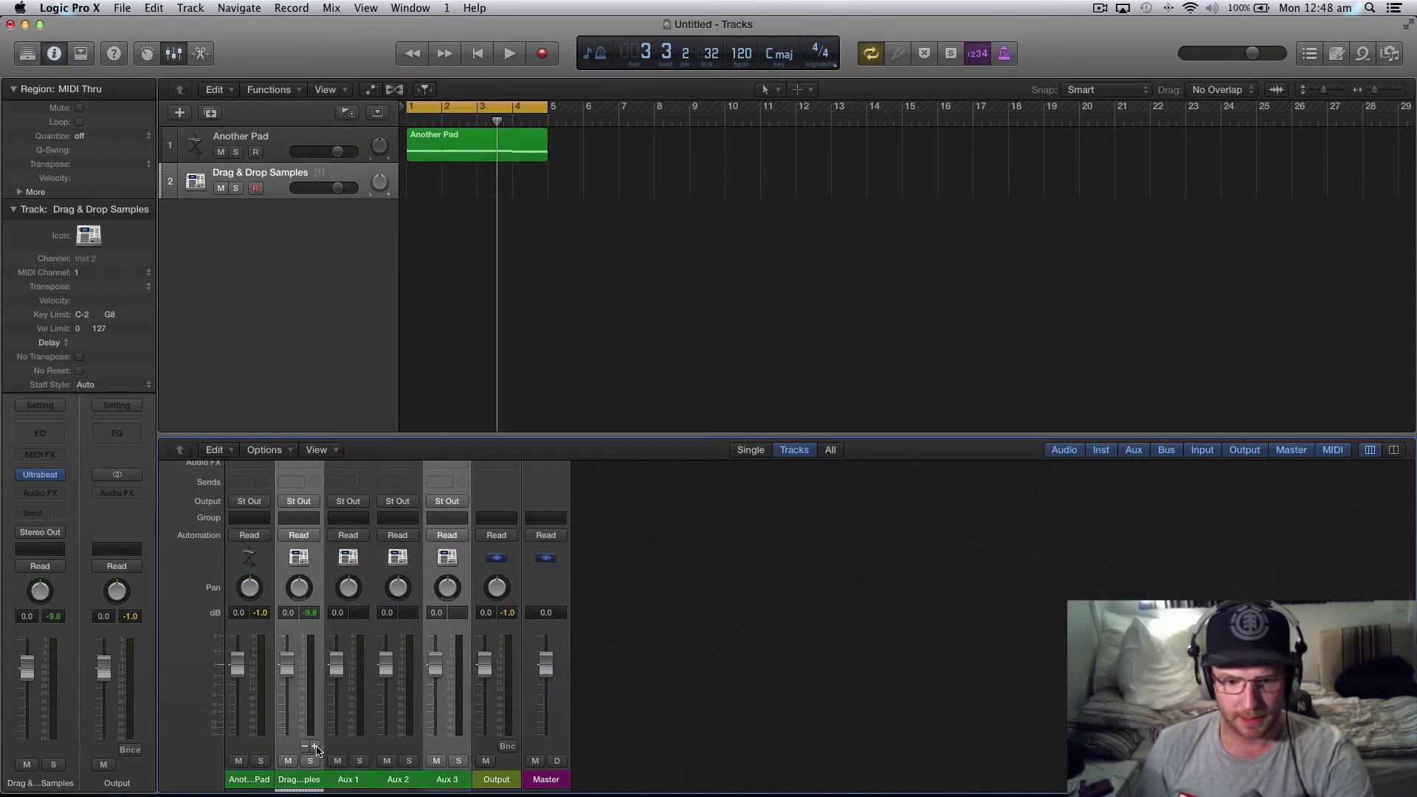
- Rename the three new Aux strips SC 1, SC 2 and SC 3
{"action": "double_click", "coordinate": [349, 780]}
{"action": "type", "text": "SC 1"}
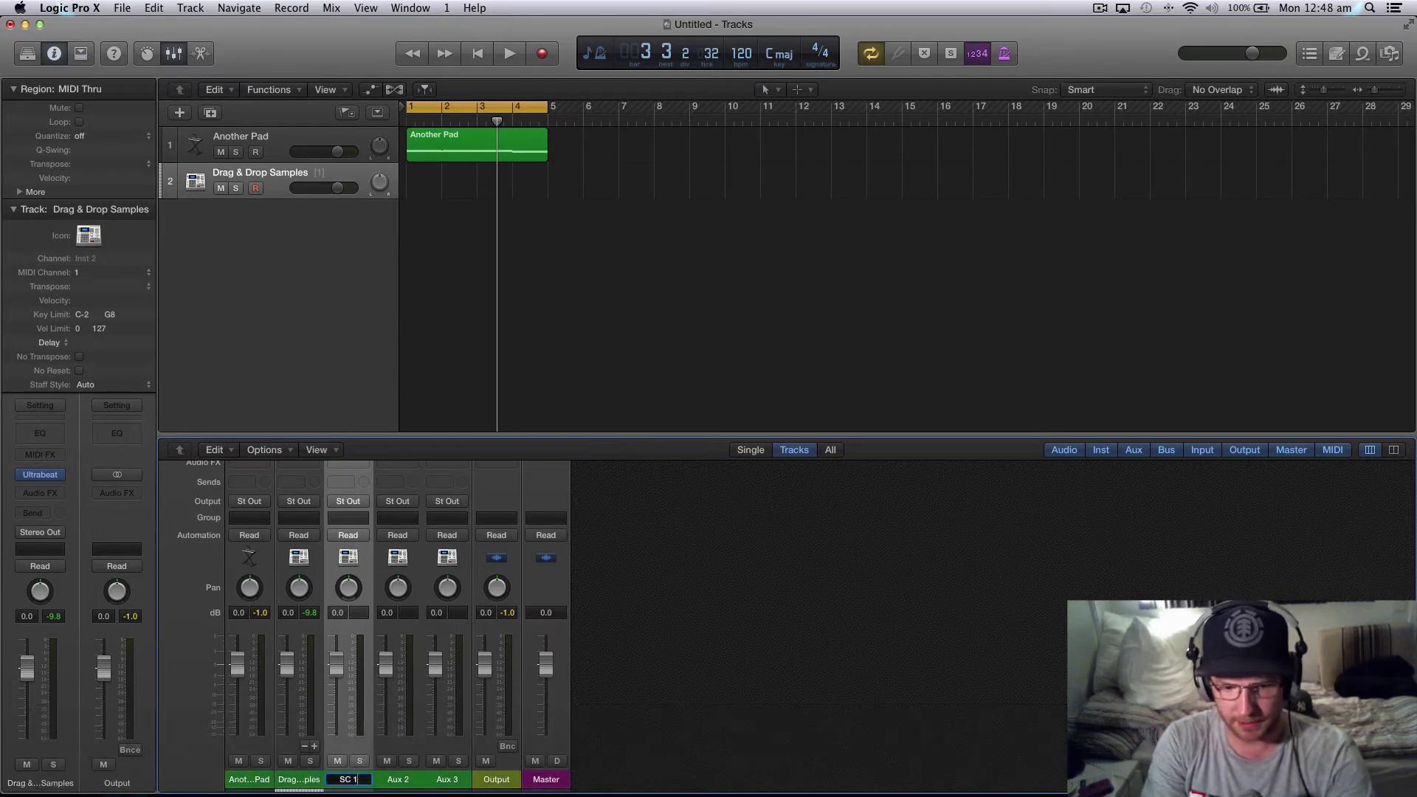
{"action": "key", "text": "Tab"}
{"action": "type", "text": "SC 2"}
{"action": "key", "text": "Tab"}
{"action": "type", "text": "SC 3"}
{"action": "key", "text": "Return"}
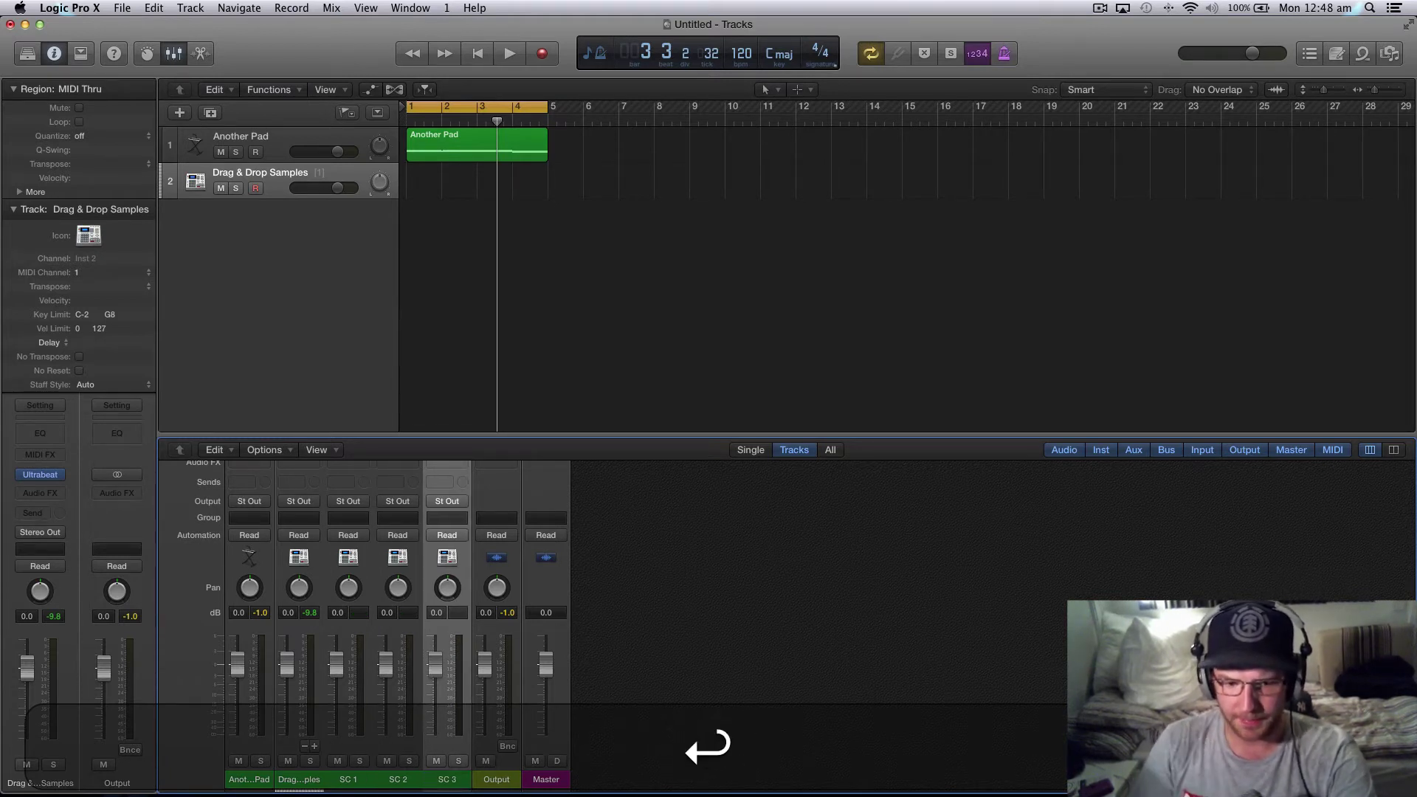
{"action": "left_click", "coordinate": [657, 688]}
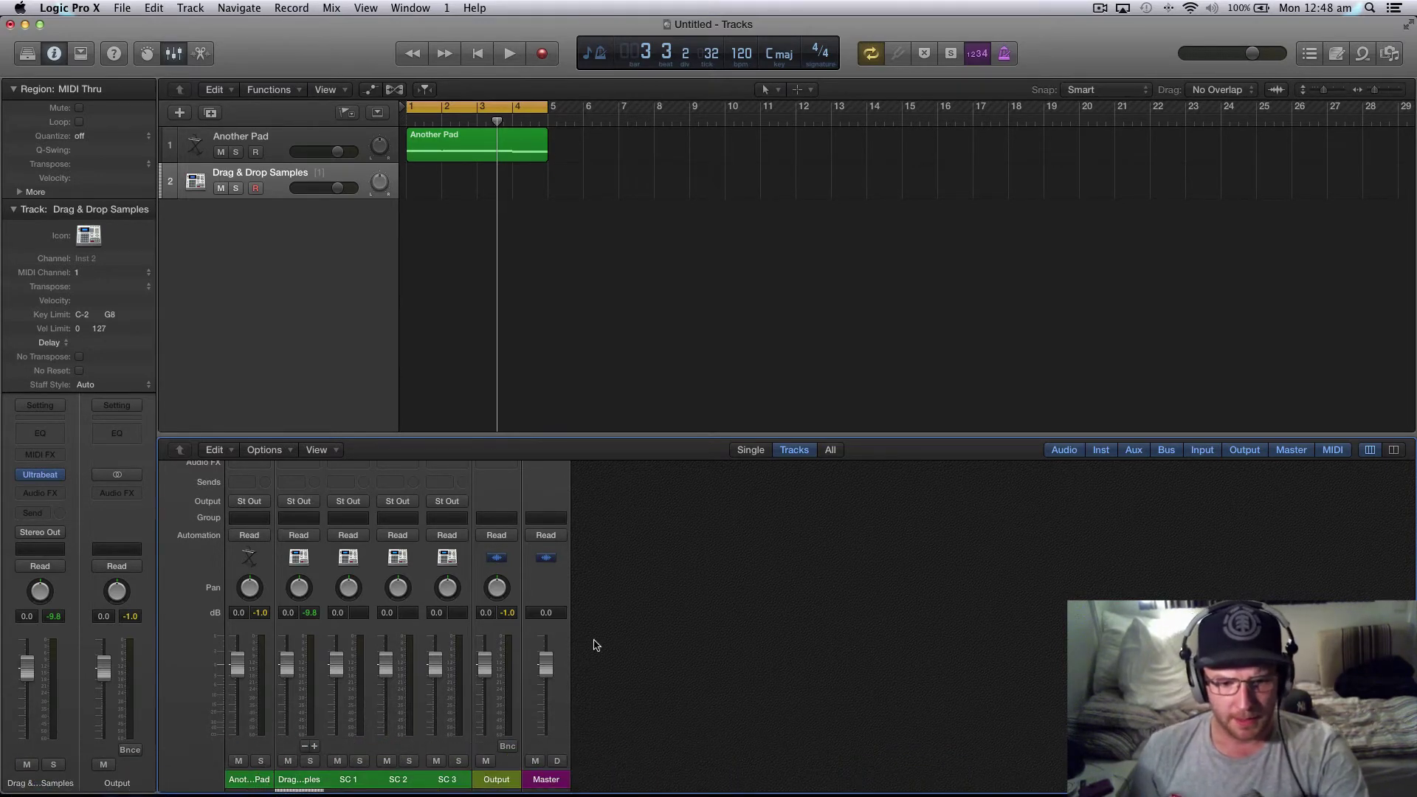
- Route SC 1's output to Bus 10 in the Mixer
{"action": "scroll", "coordinate": [648, 642], "scroll_direction": "up", "scroll_amount": 5}
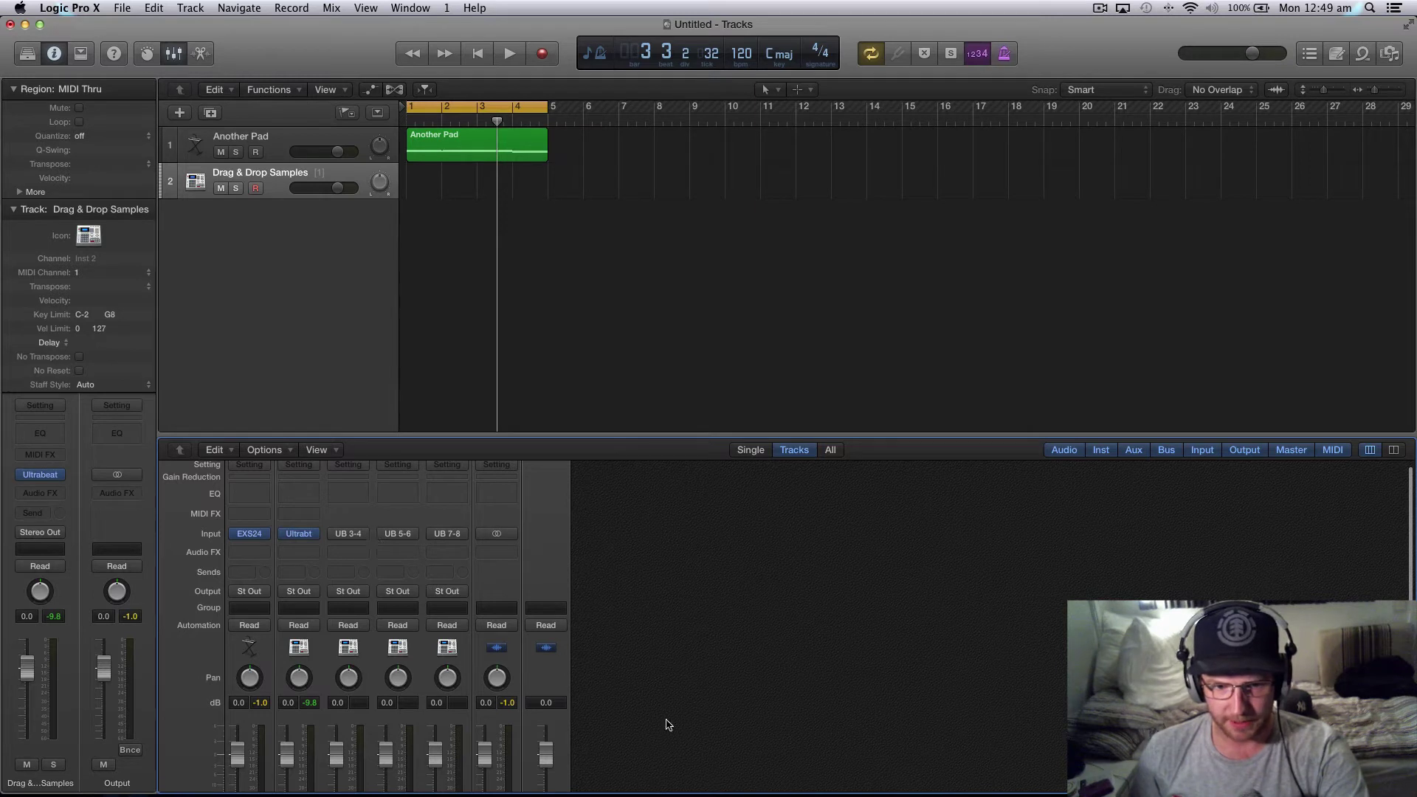
{"action": "scroll", "coordinate": [649, 523], "scroll_direction": "down", "scroll_amount": 4}
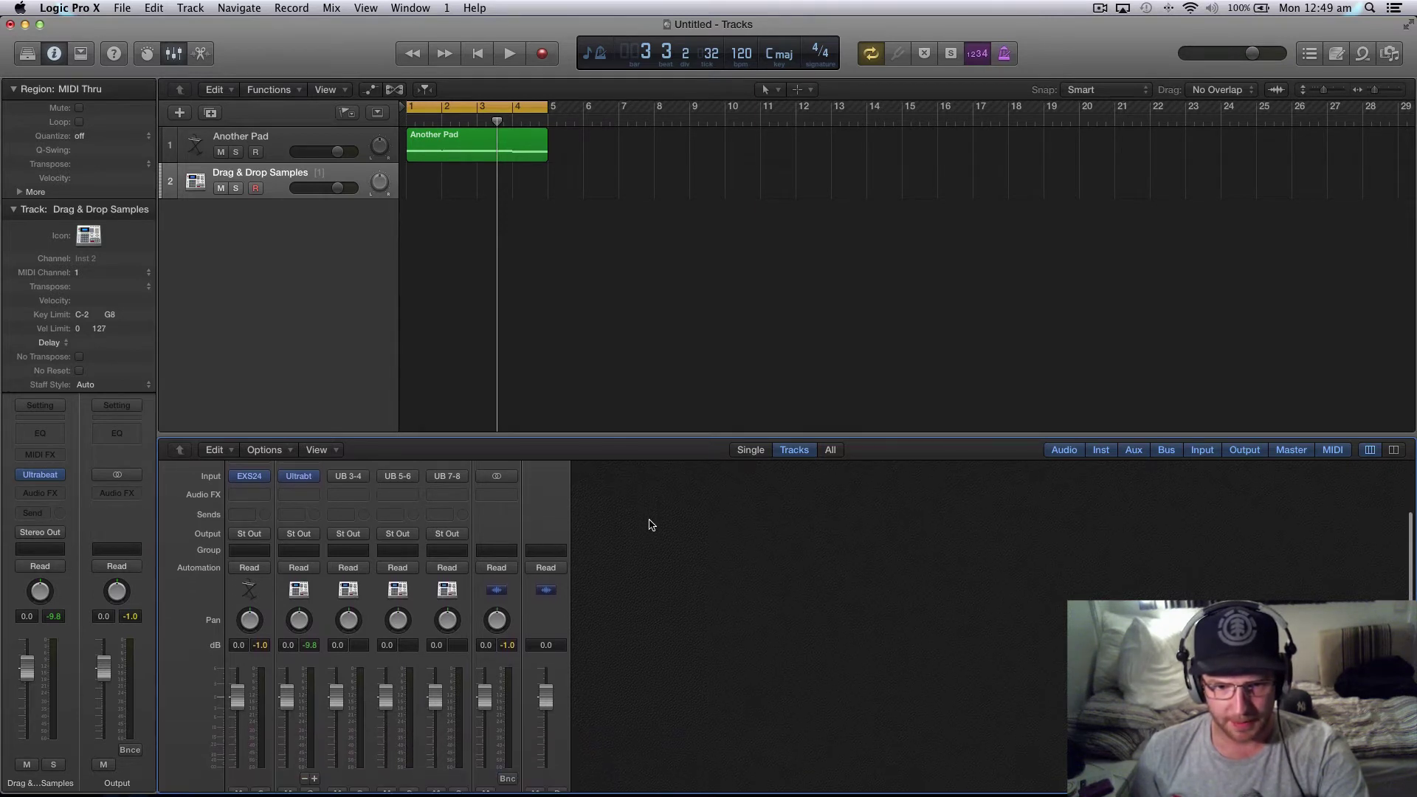
{"action": "scroll", "coordinate": [649, 525], "scroll_direction": "down", "scroll_amount": 2}
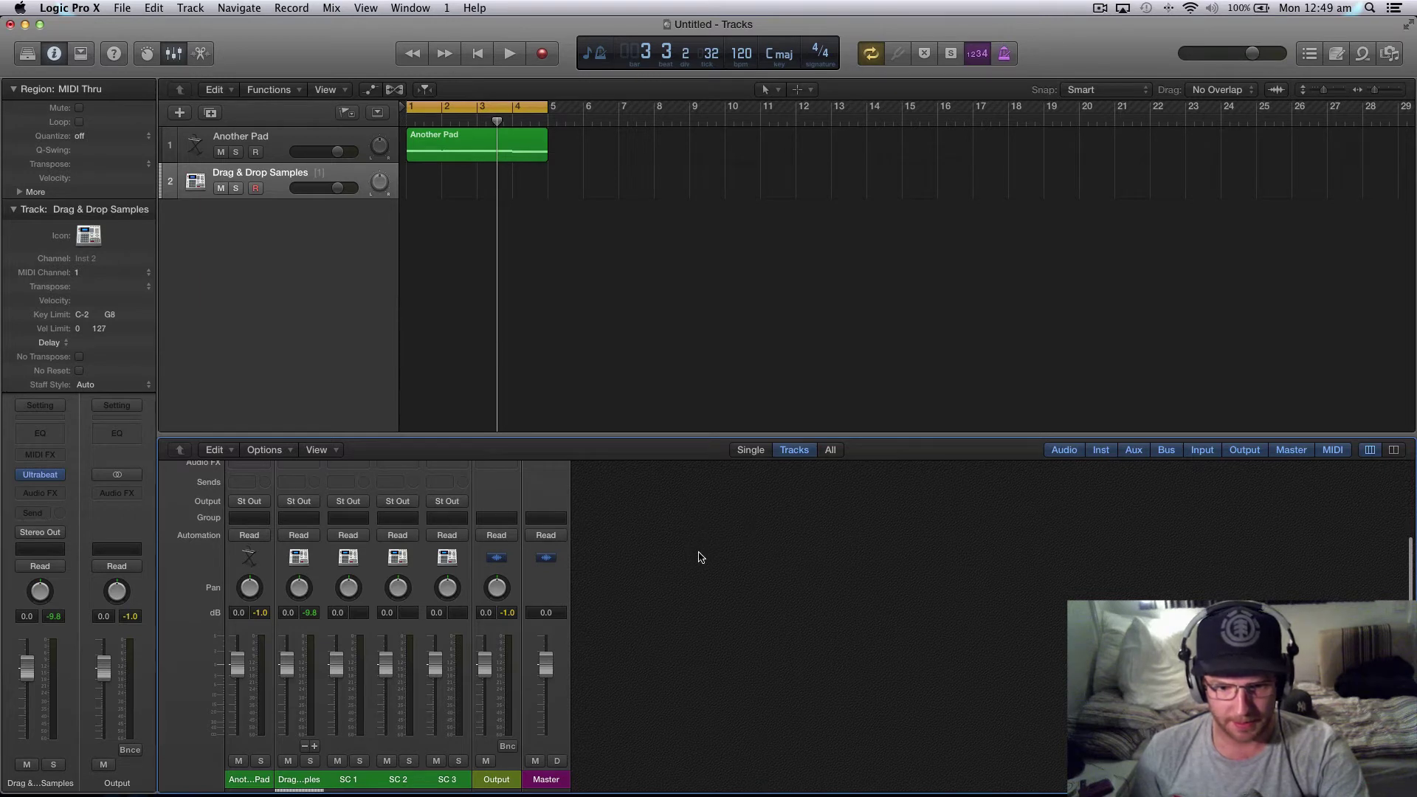
{"action": "scroll", "coordinate": [627, 657], "scroll_direction": "up", "scroll_amount": 6}
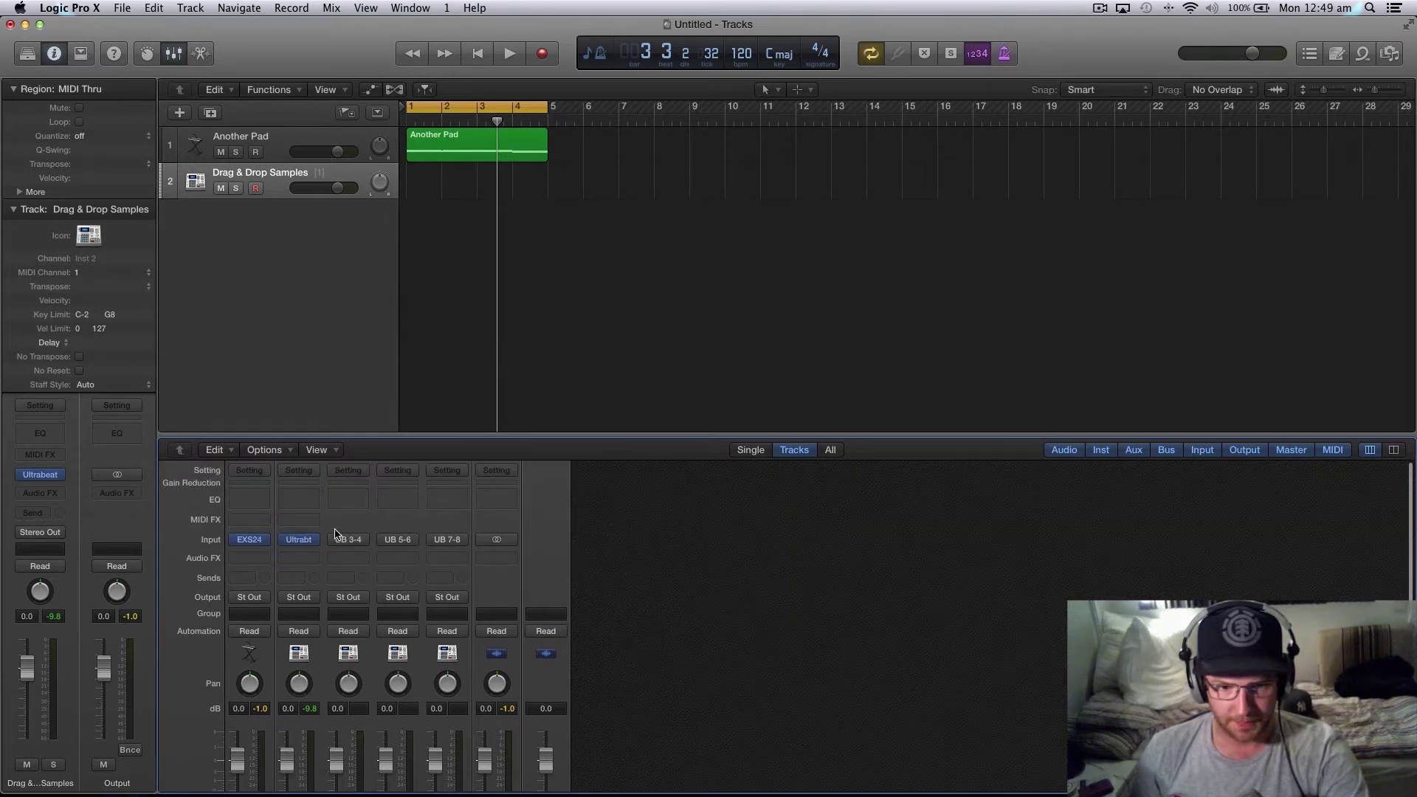
{"action": "scroll", "coordinate": [664, 635], "scroll_direction": "down", "scroll_amount": 6}
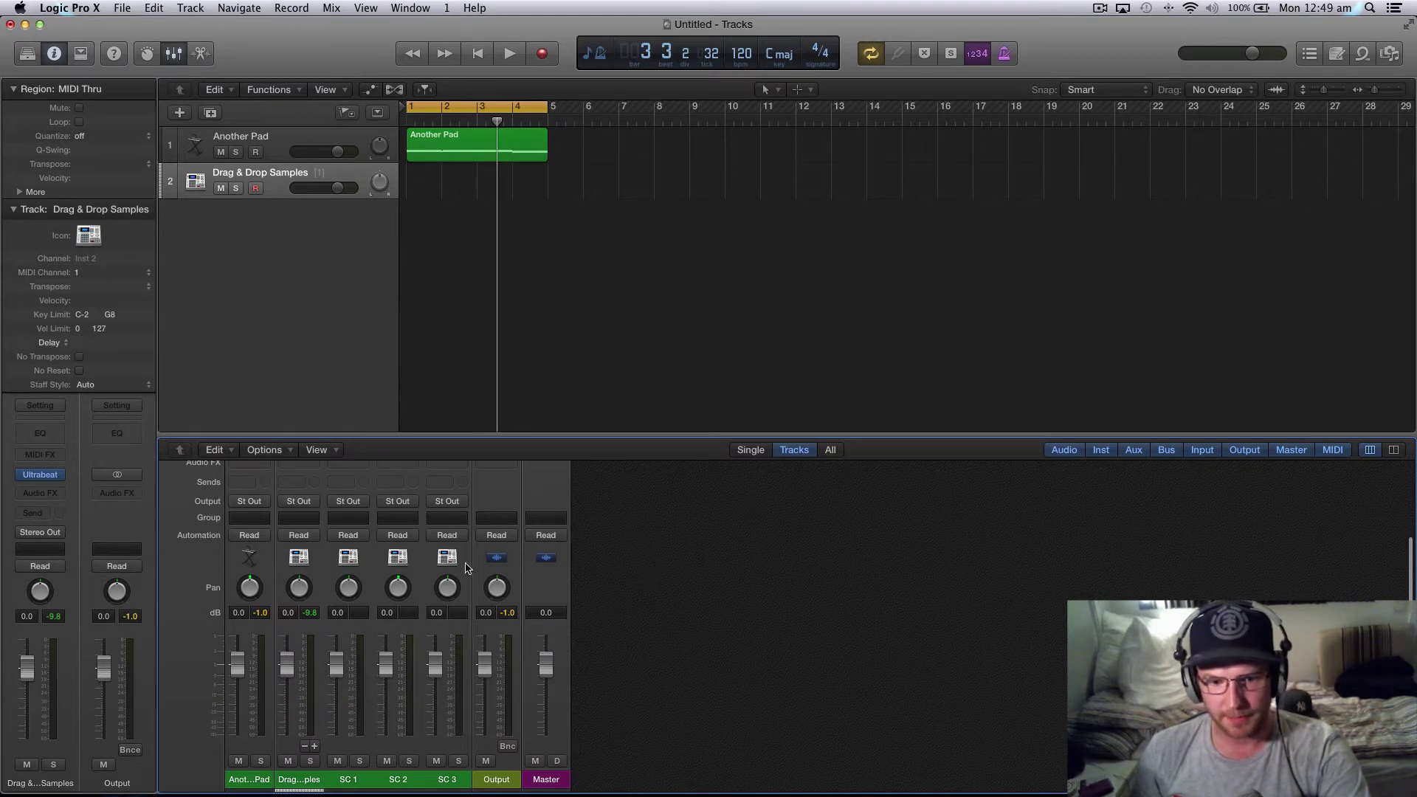
{"action": "scroll", "coordinate": [657, 680], "scroll_direction": "up", "scroll_amount": 3}
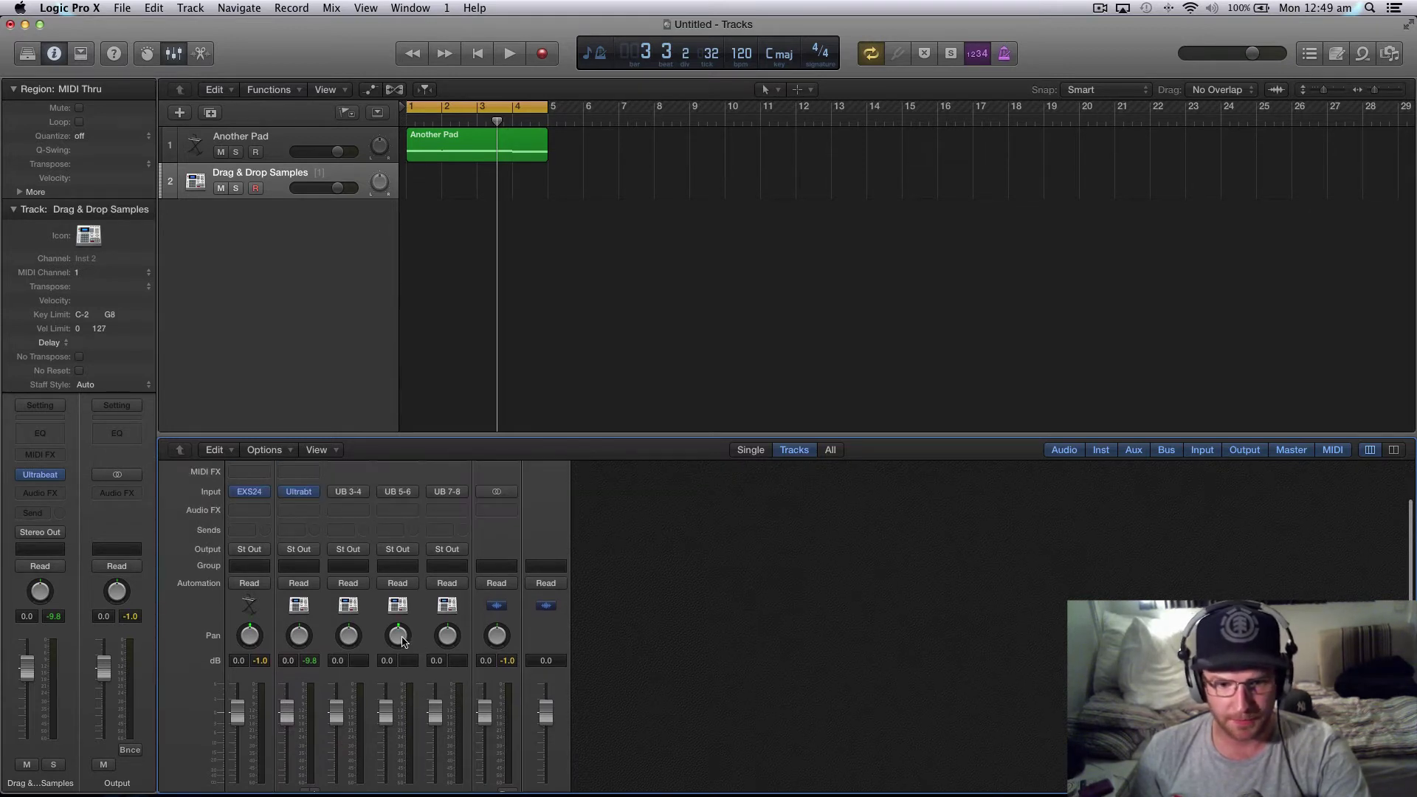
{"action": "scroll", "coordinate": [623, 617], "scroll_direction": "up", "scroll_amount": 3}
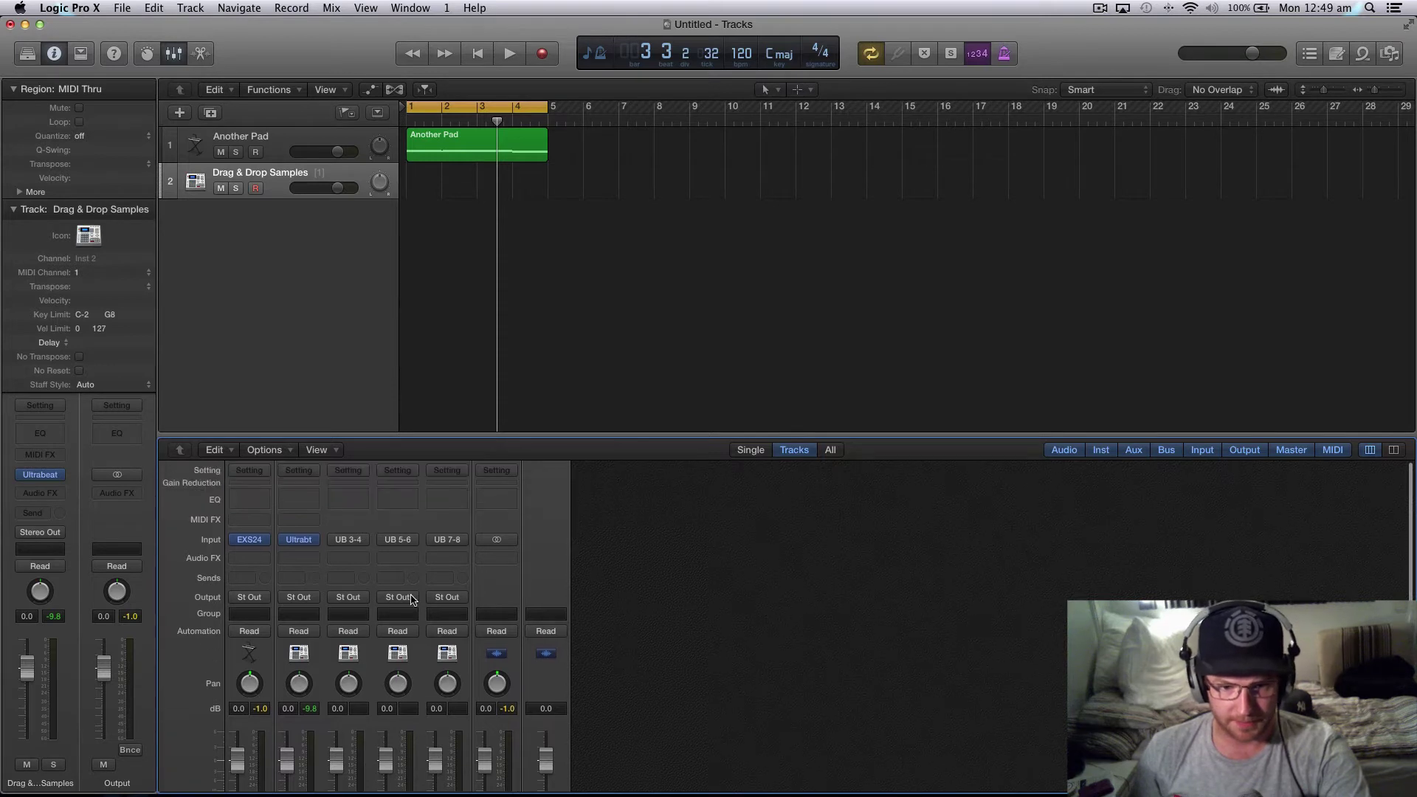
{"action": "left_click", "coordinate": [361, 600]}
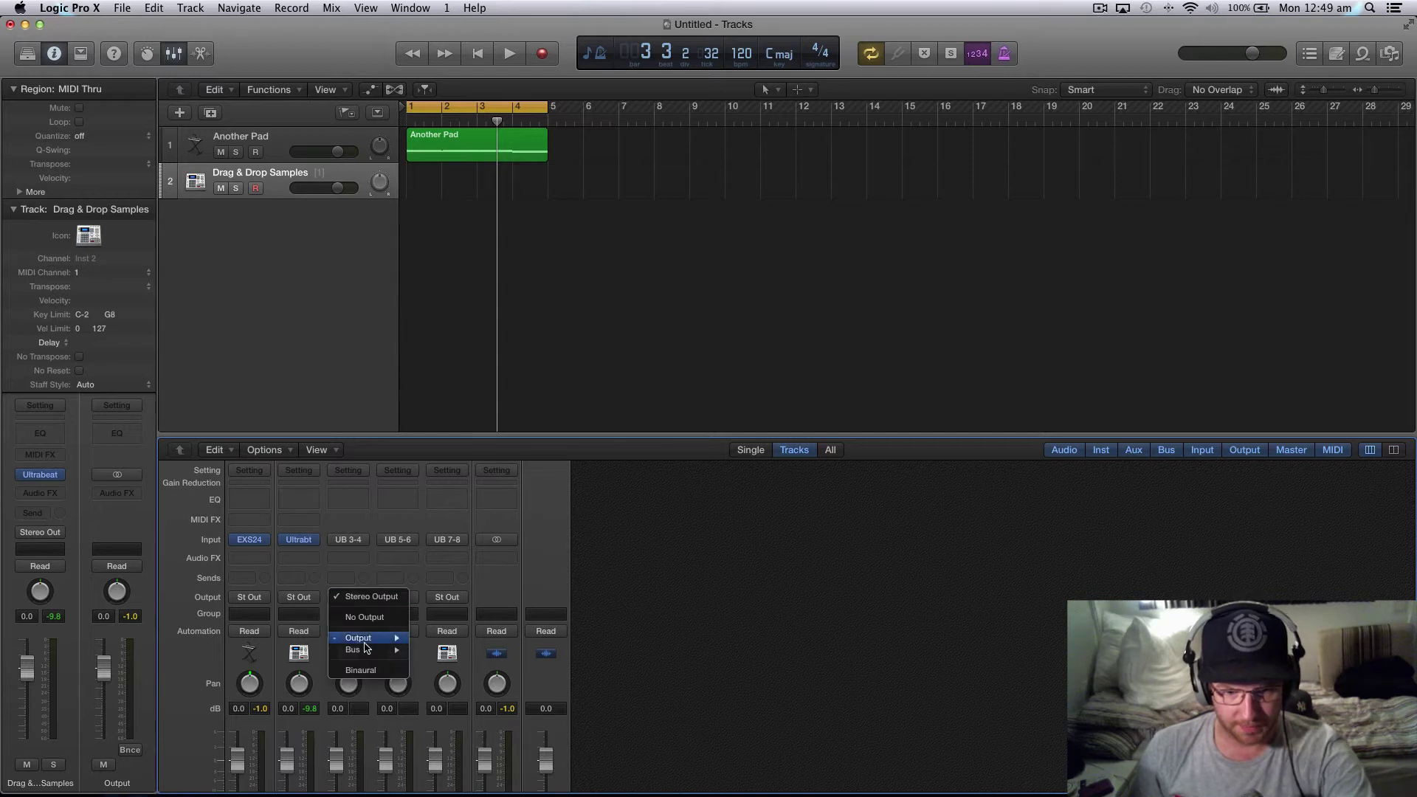
{"action": "mouse_move", "coordinate": [367, 655]}
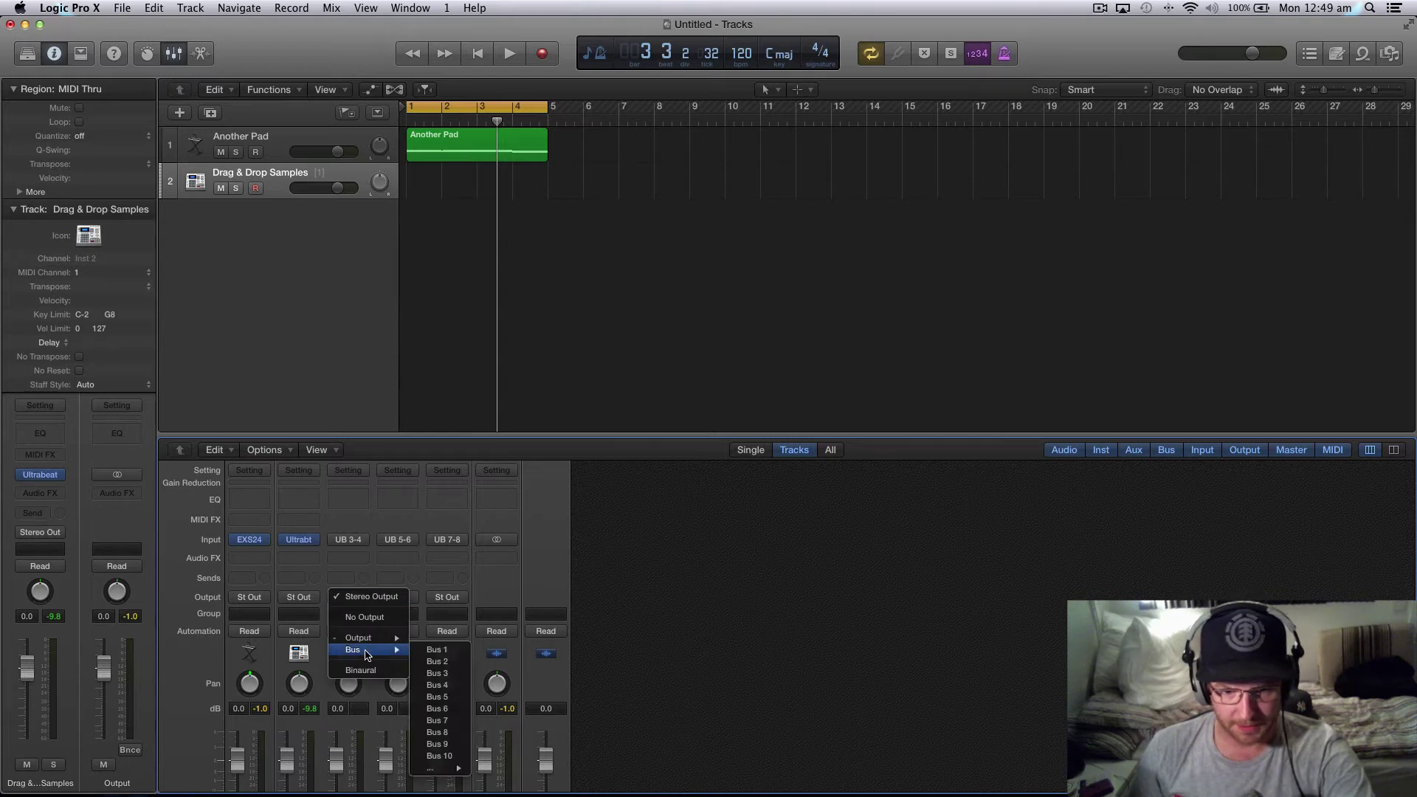
{"action": "left_click", "coordinate": [443, 756]}
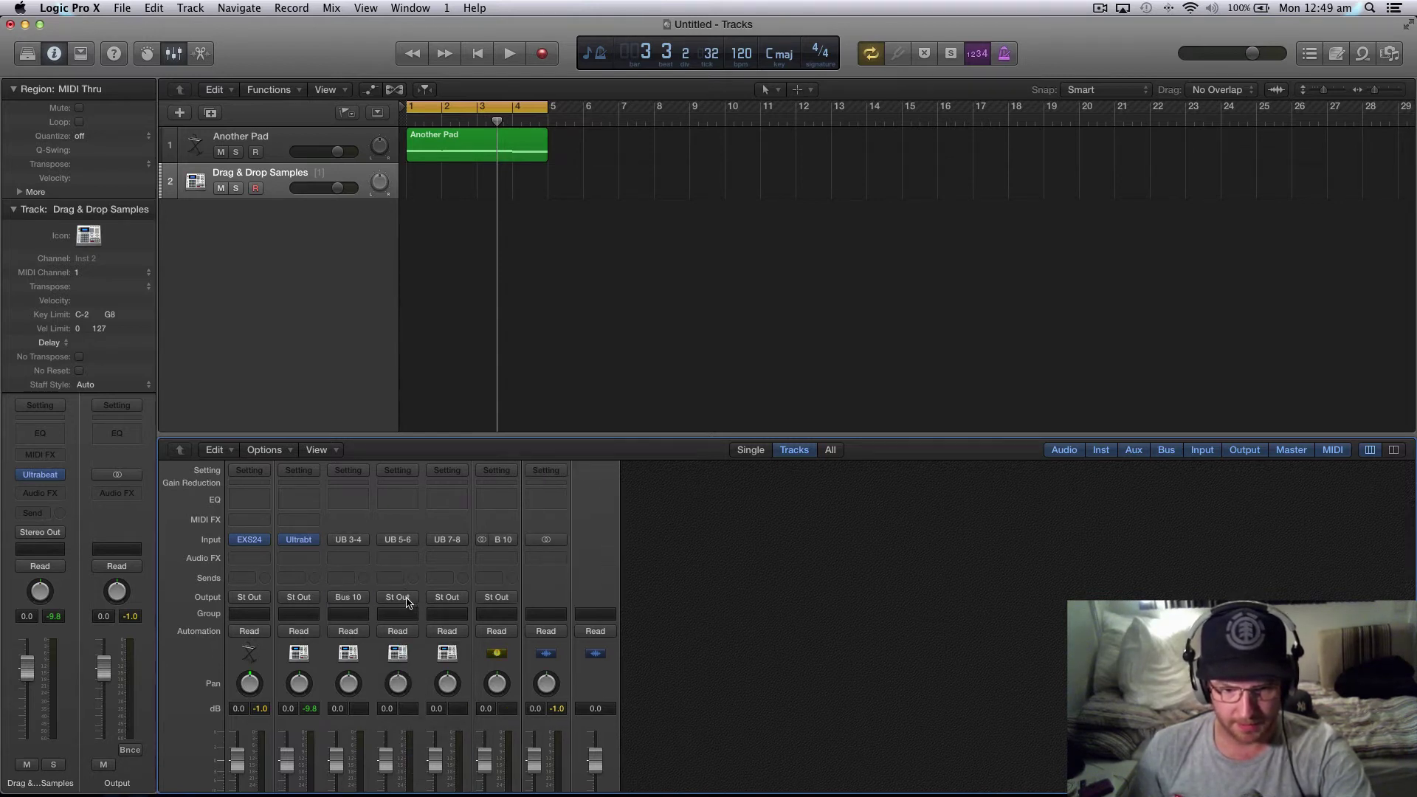
- Route SC 2's output to Bus 11 and SC 3's output to Bus 12
{"action": "left_click", "coordinate": [407, 602]}
{"action": "mouse_move", "coordinate": [414, 650]}
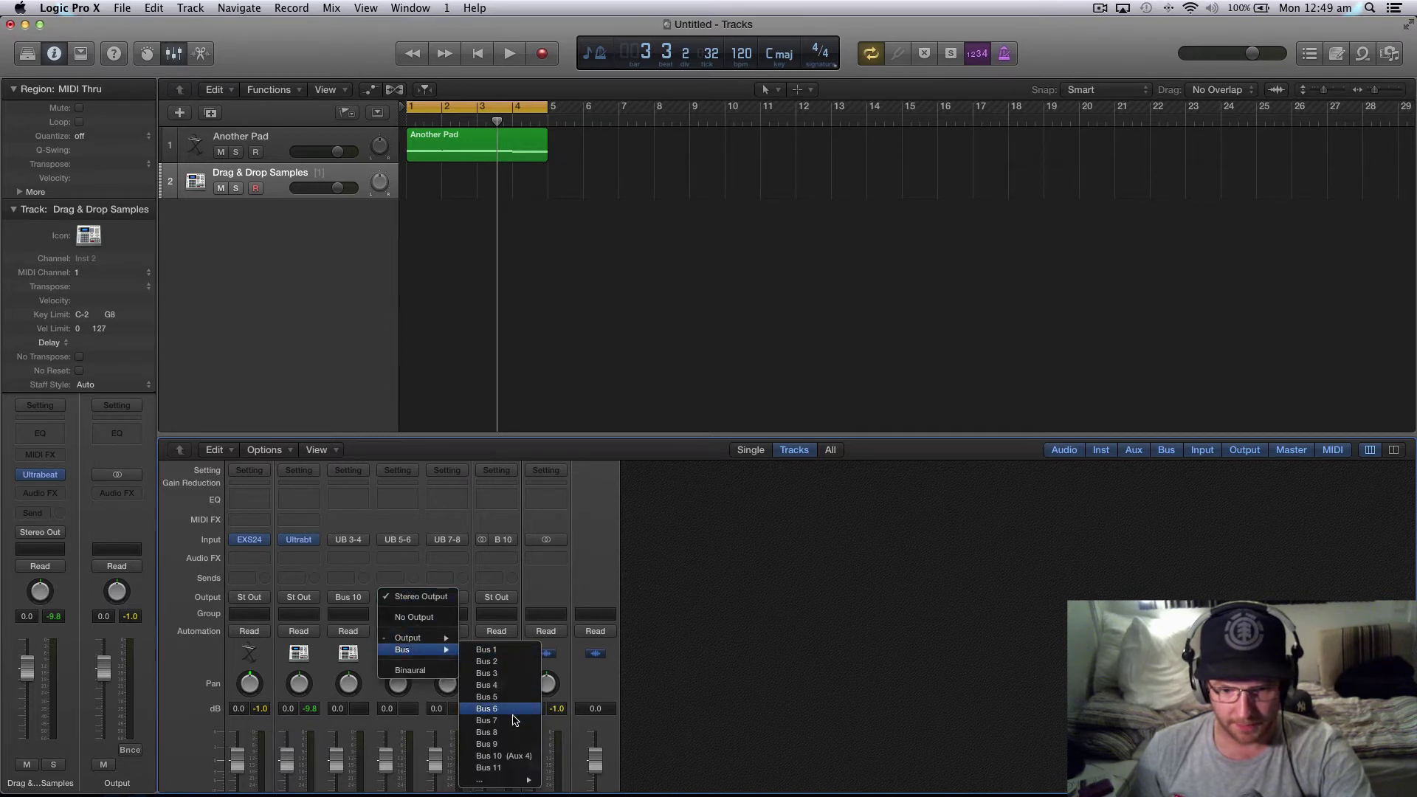
{"action": "left_click", "coordinate": [491, 768]}
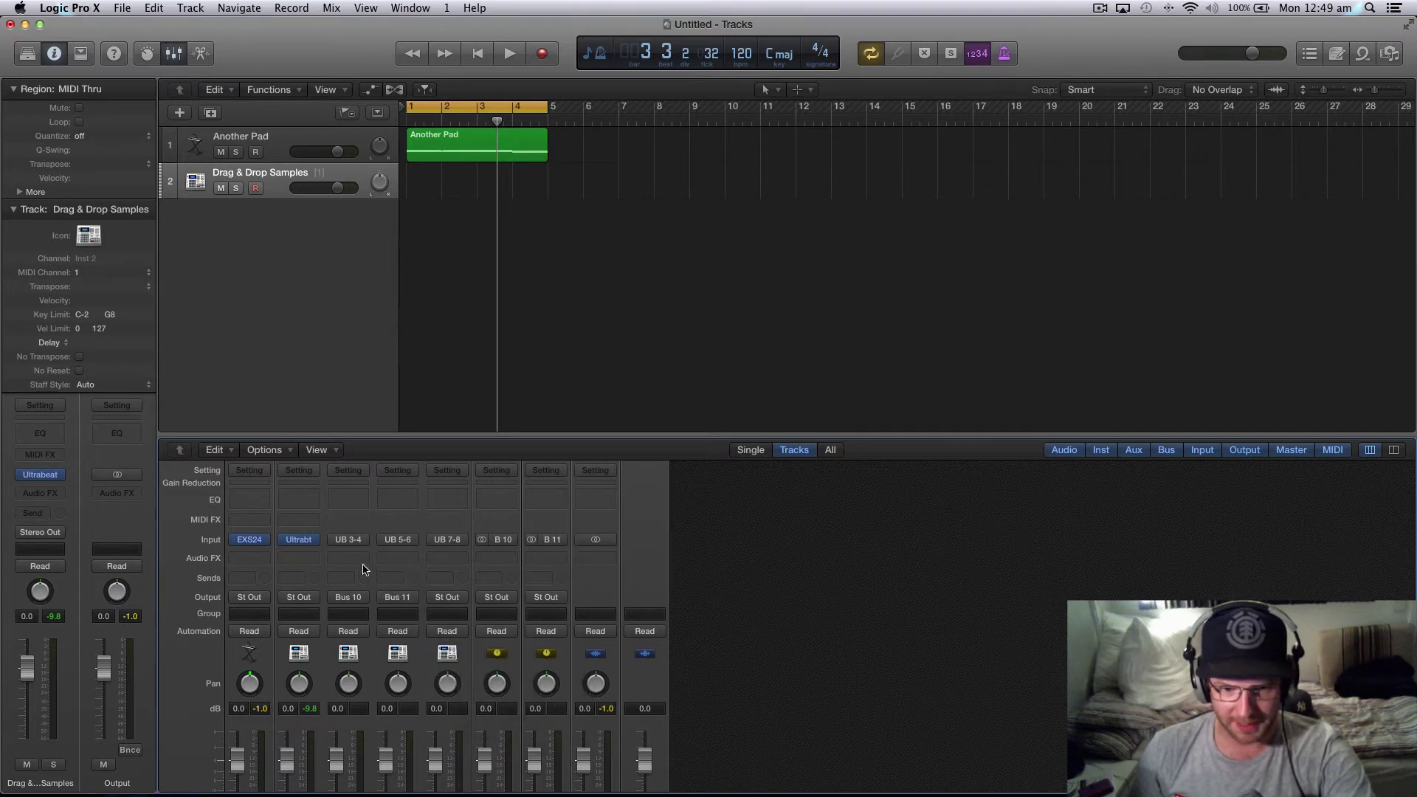
{"action": "left_click", "coordinate": [450, 601]}
{"action": "mouse_move", "coordinate": [460, 649]}
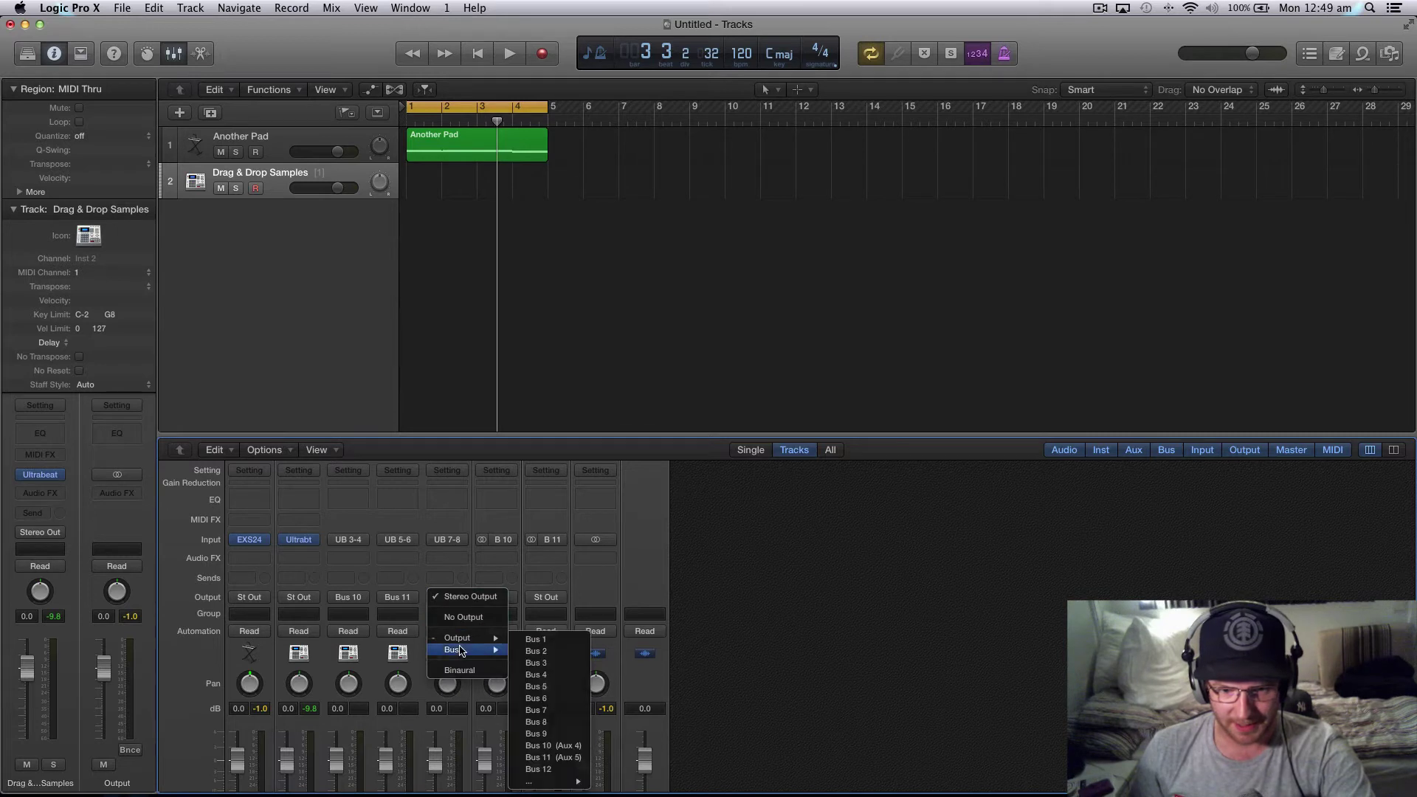
{"action": "left_click", "coordinate": [545, 771]}
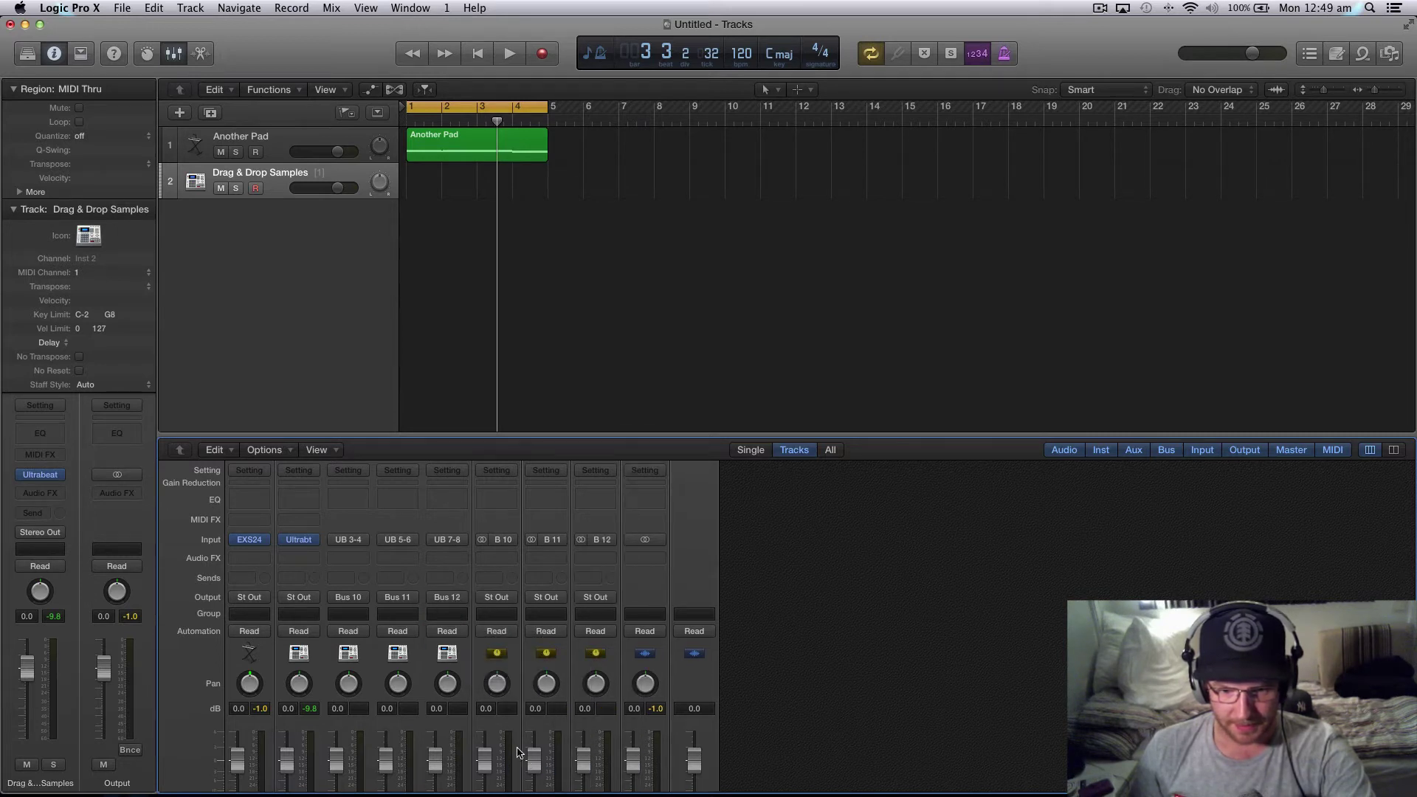
- Set the outputs of the three new aux channels to No Output
{"action": "scroll", "coordinate": [832, 640], "scroll_direction": "down", "scroll_amount": 3}
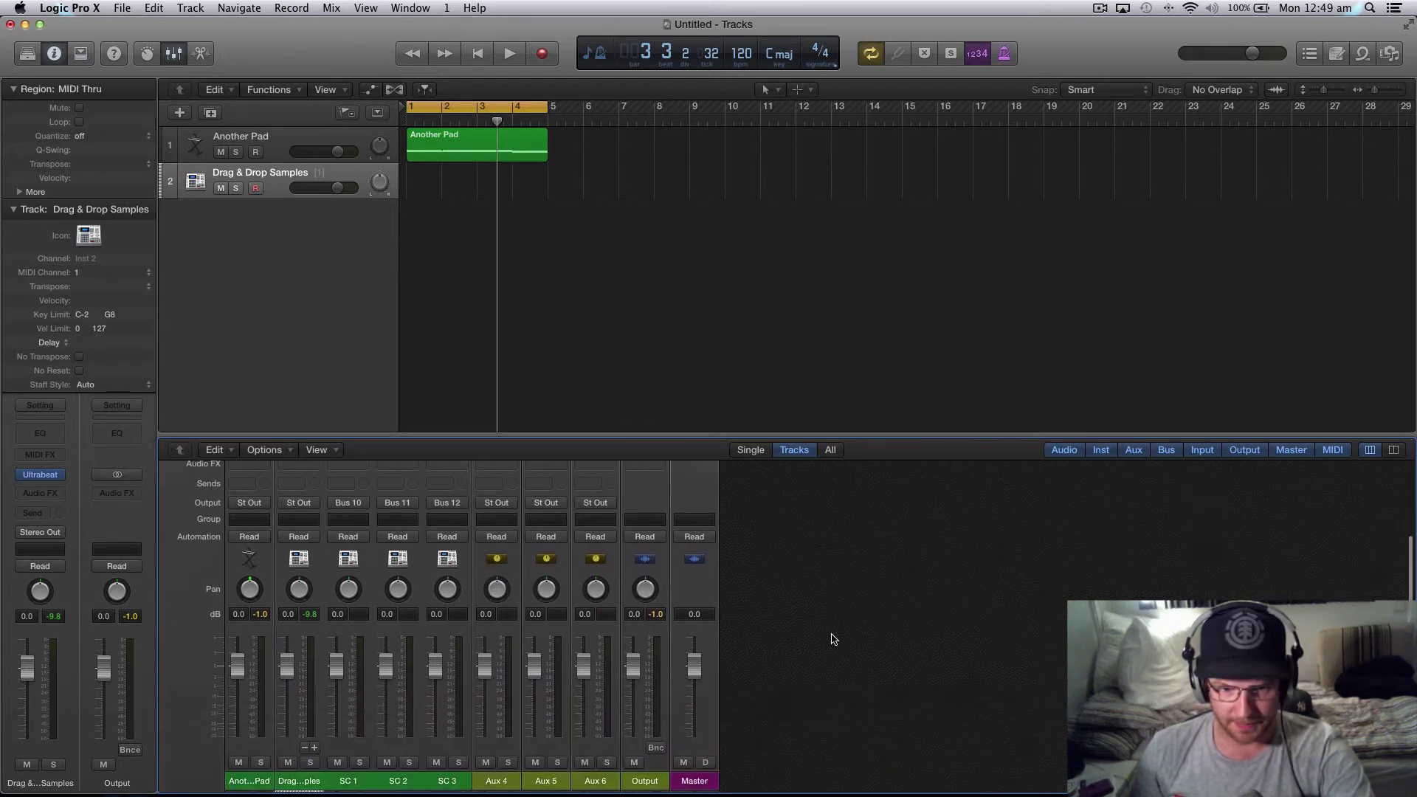
{"action": "scroll", "coordinate": [829, 639], "scroll_direction": "up", "scroll_amount": 3}
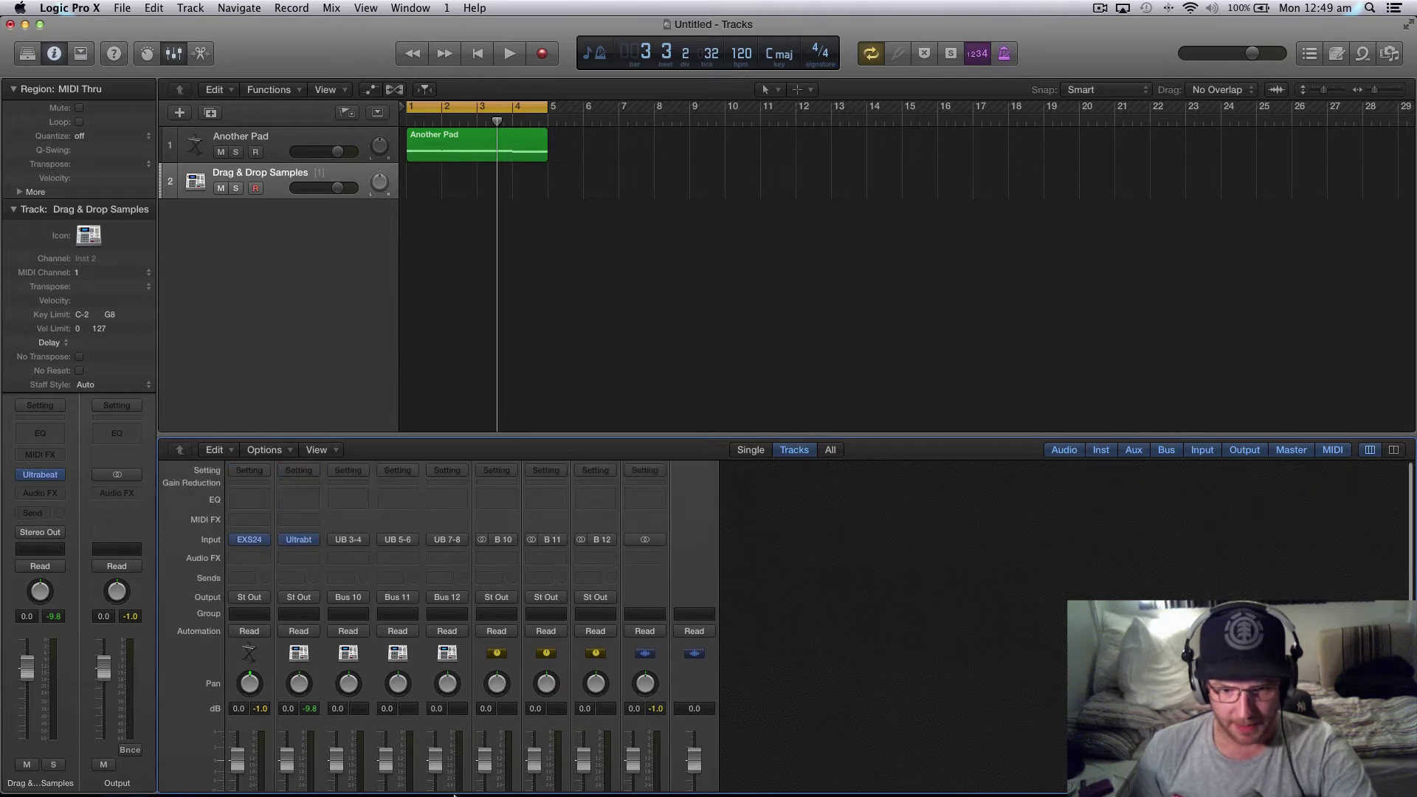
{"action": "scroll", "coordinate": [677, 641], "scroll_direction": "down", "scroll_amount": 3}
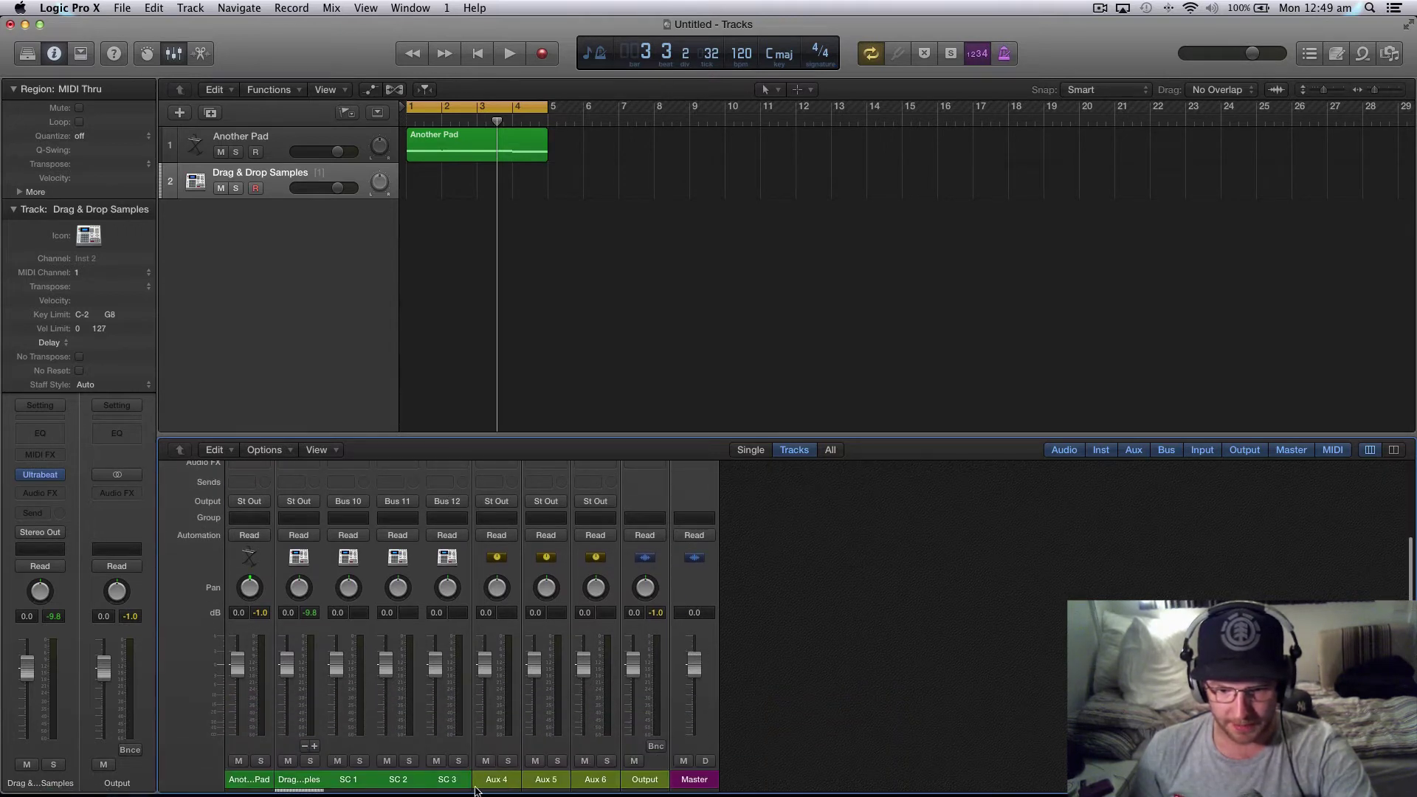
{"action": "scroll", "coordinate": [827, 702], "scroll_direction": "up", "scroll_amount": 3}
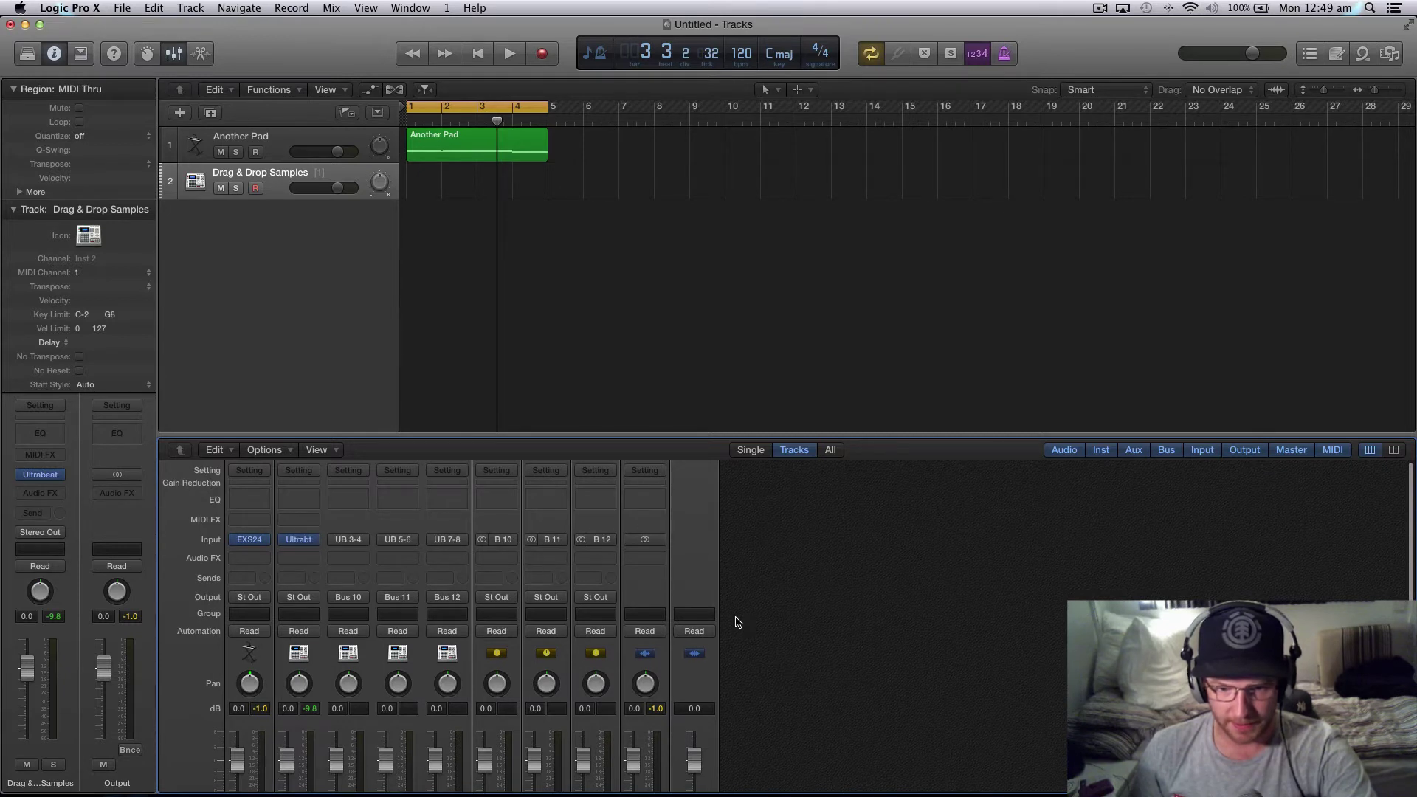
{"action": "scroll", "coordinate": [775, 668], "scroll_direction": "down", "scroll_amount": 3}
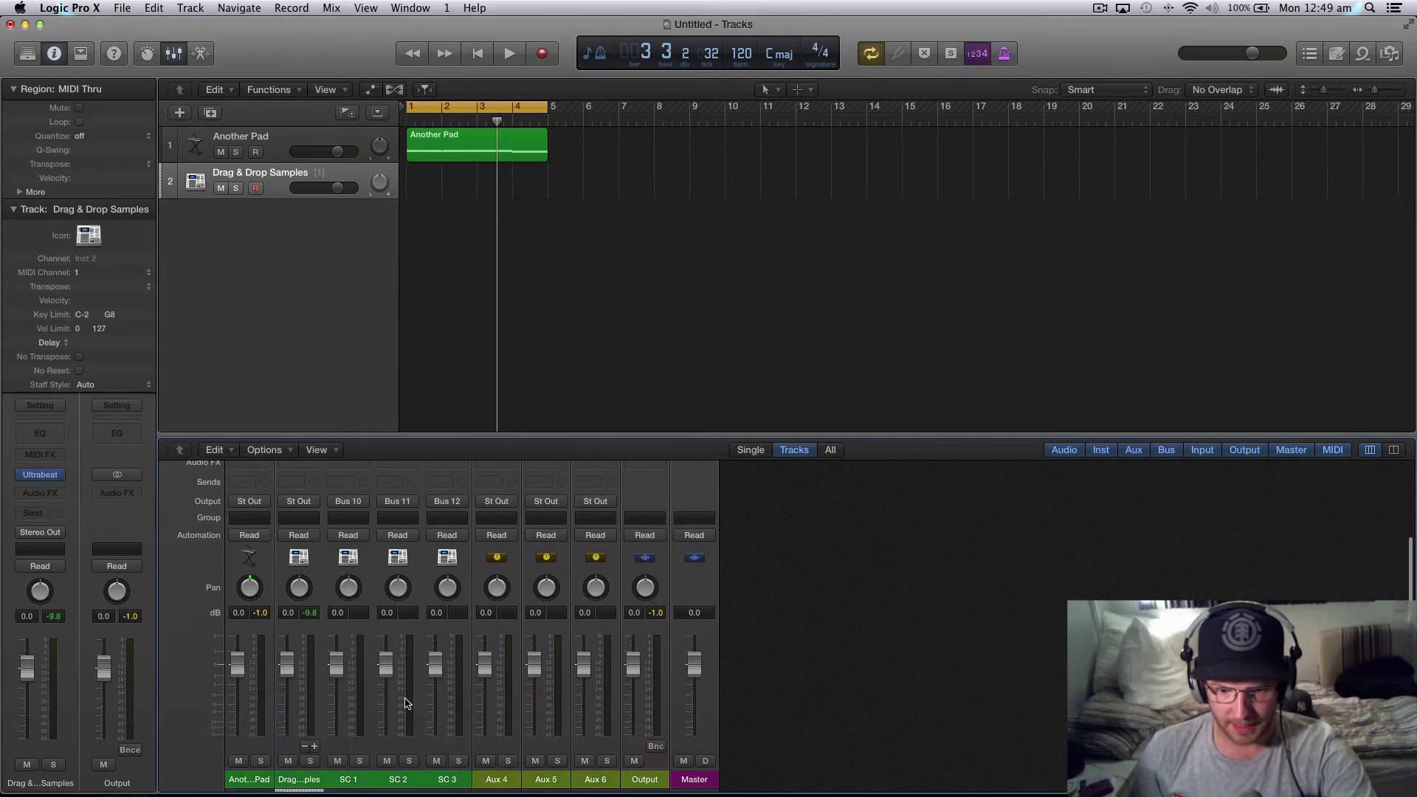
{"action": "scroll", "coordinate": [829, 631], "scroll_direction": "up", "scroll_amount": 3}
{"action": "left_click", "coordinate": [504, 603]}
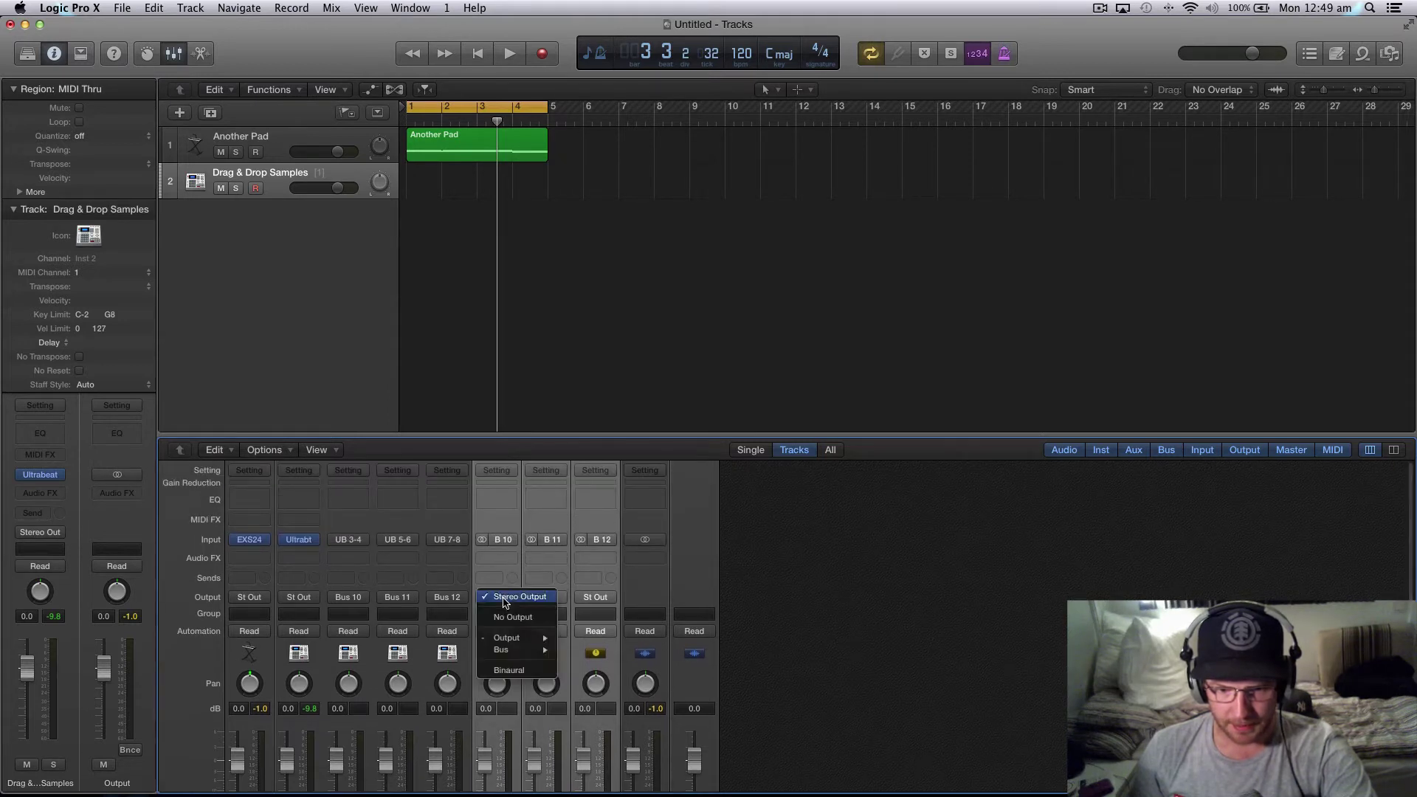
{"action": "left_click", "coordinate": [508, 620]}
{"action": "left_click", "coordinate": [845, 629]}
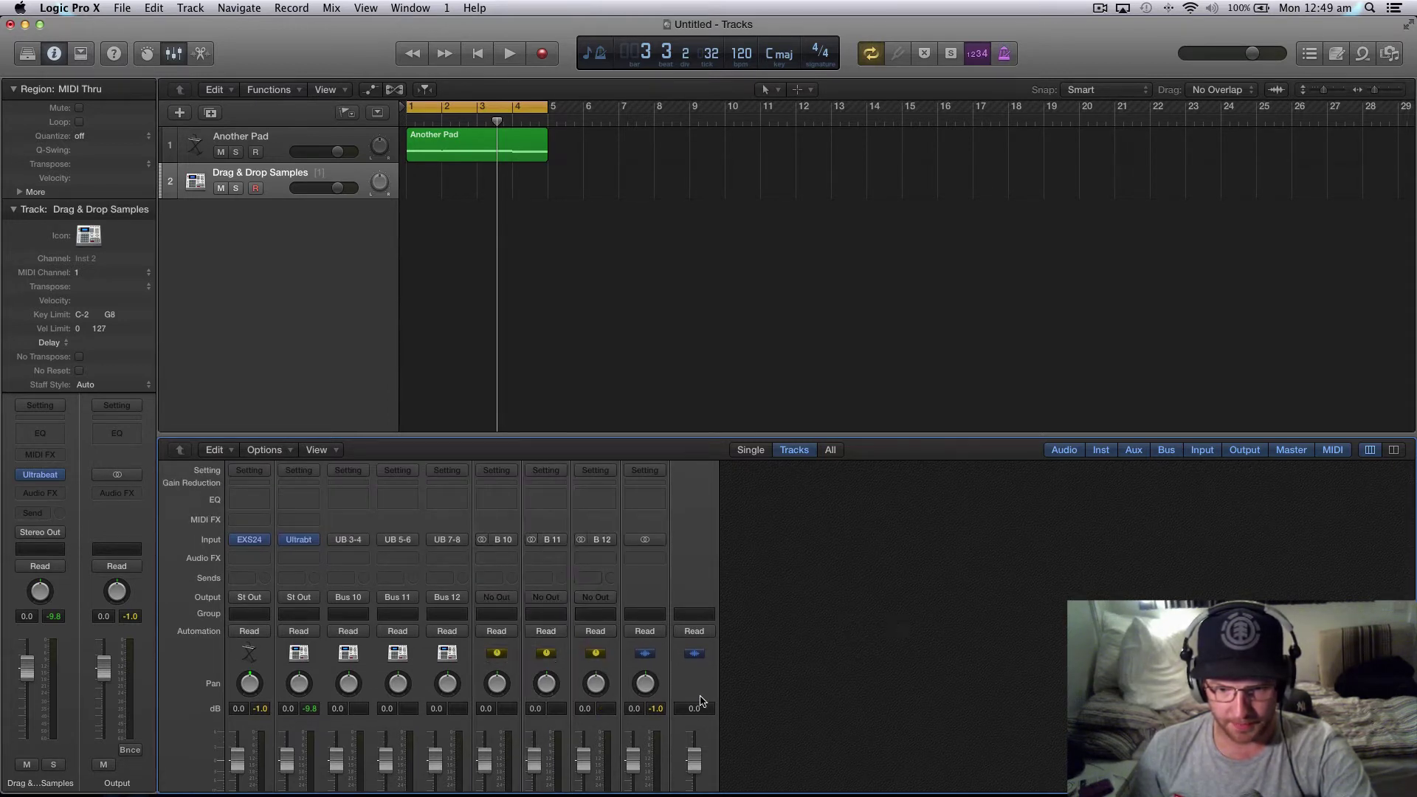
- Delete the Aux 4, Aux 5 and Aux 6 channels anyway, then select SC 1–SC 3
{"action": "scroll", "coordinate": [846, 628], "scroll_direction": "down", "scroll_amount": 3}
{"action": "left_click_drag", "start_coordinate": [485, 703], "coordinate": [595, 708]}
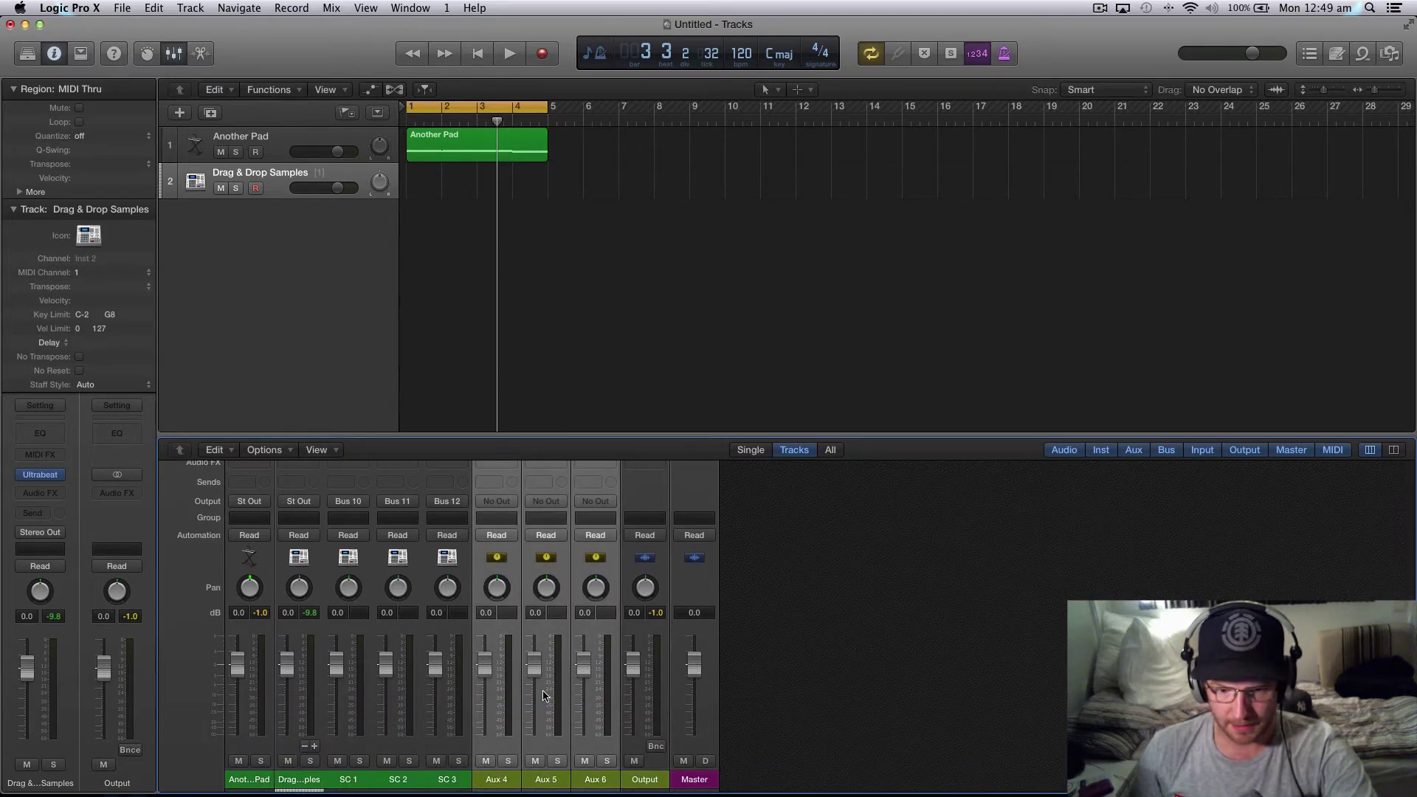
{"action": "key", "text": "BackSpace"}
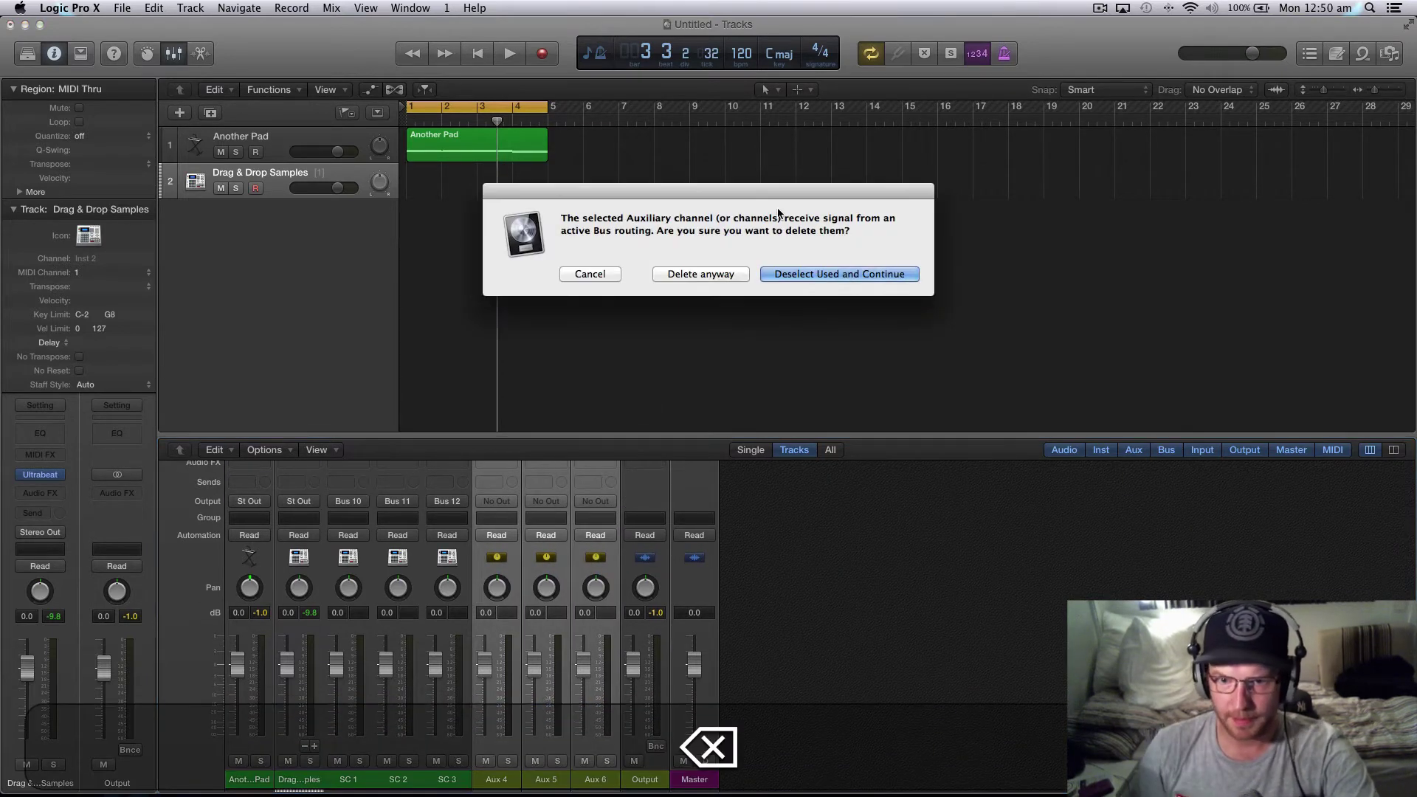
{"action": "left_click", "coordinate": [675, 274]}
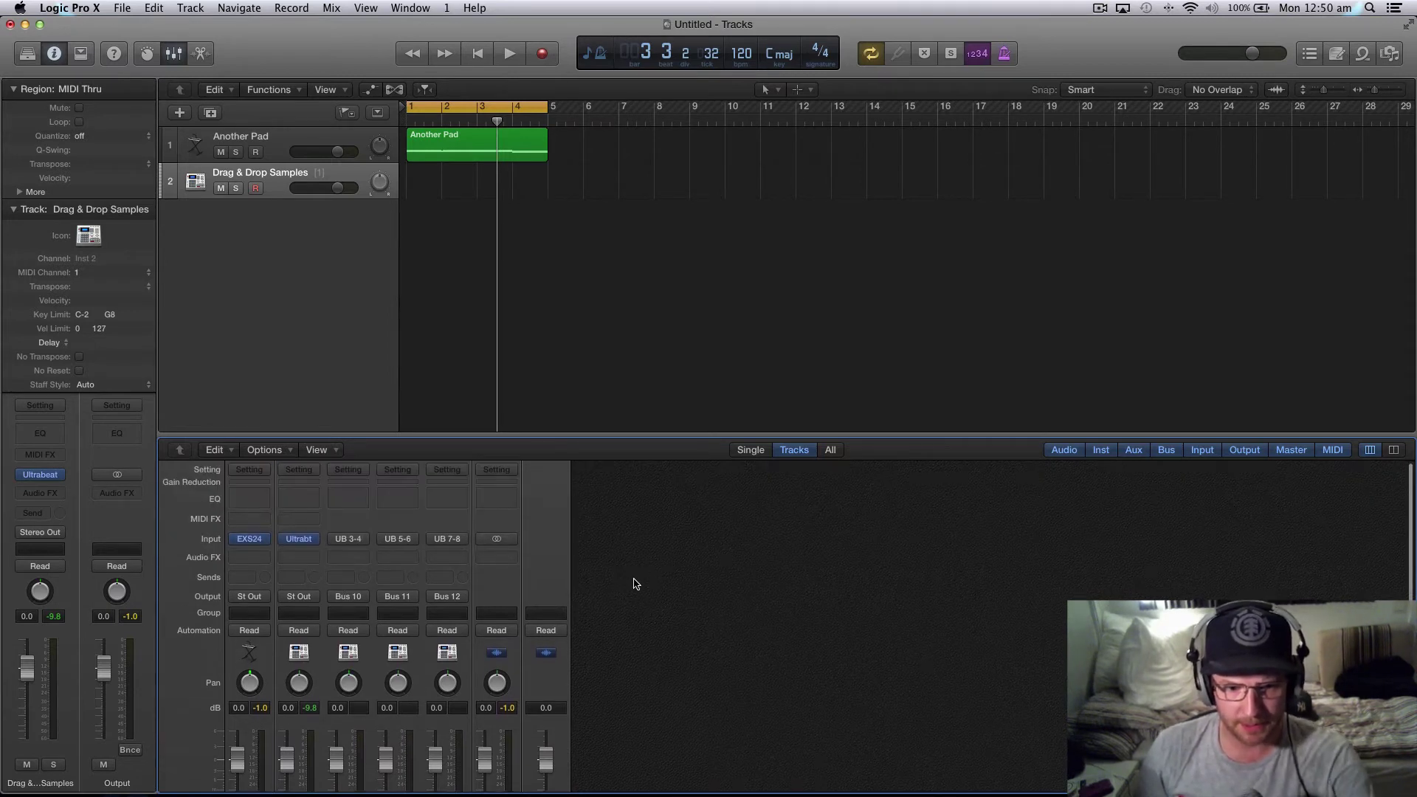
{"action": "scroll", "coordinate": [350, 701], "scroll_direction": "down", "scroll_amount": 3}
{"action": "left_click_drag", "start_coordinate": [351, 701], "coordinate": [438, 707]}
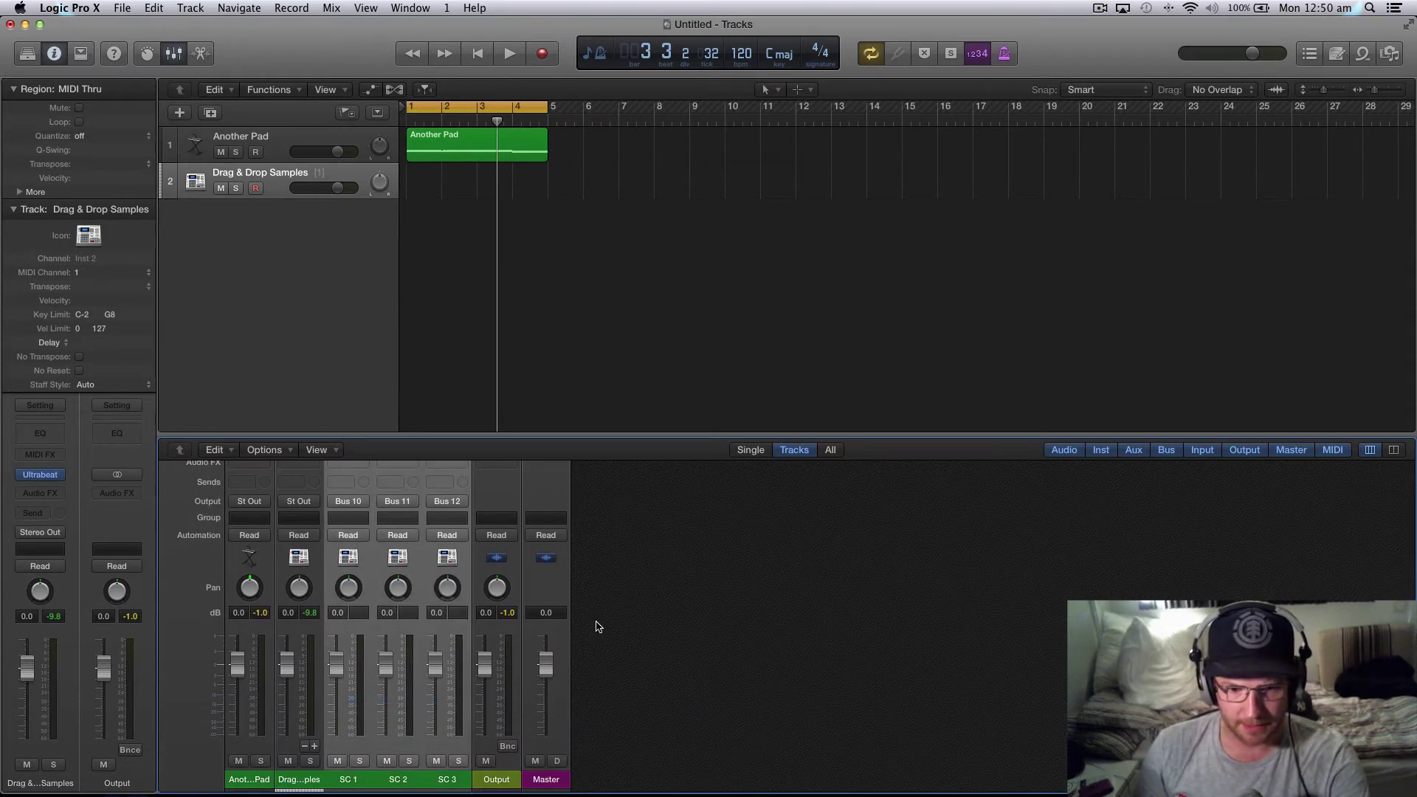
{"action": "scroll", "coordinate": [600, 626], "scroll_direction": "up", "scroll_amount": 3}
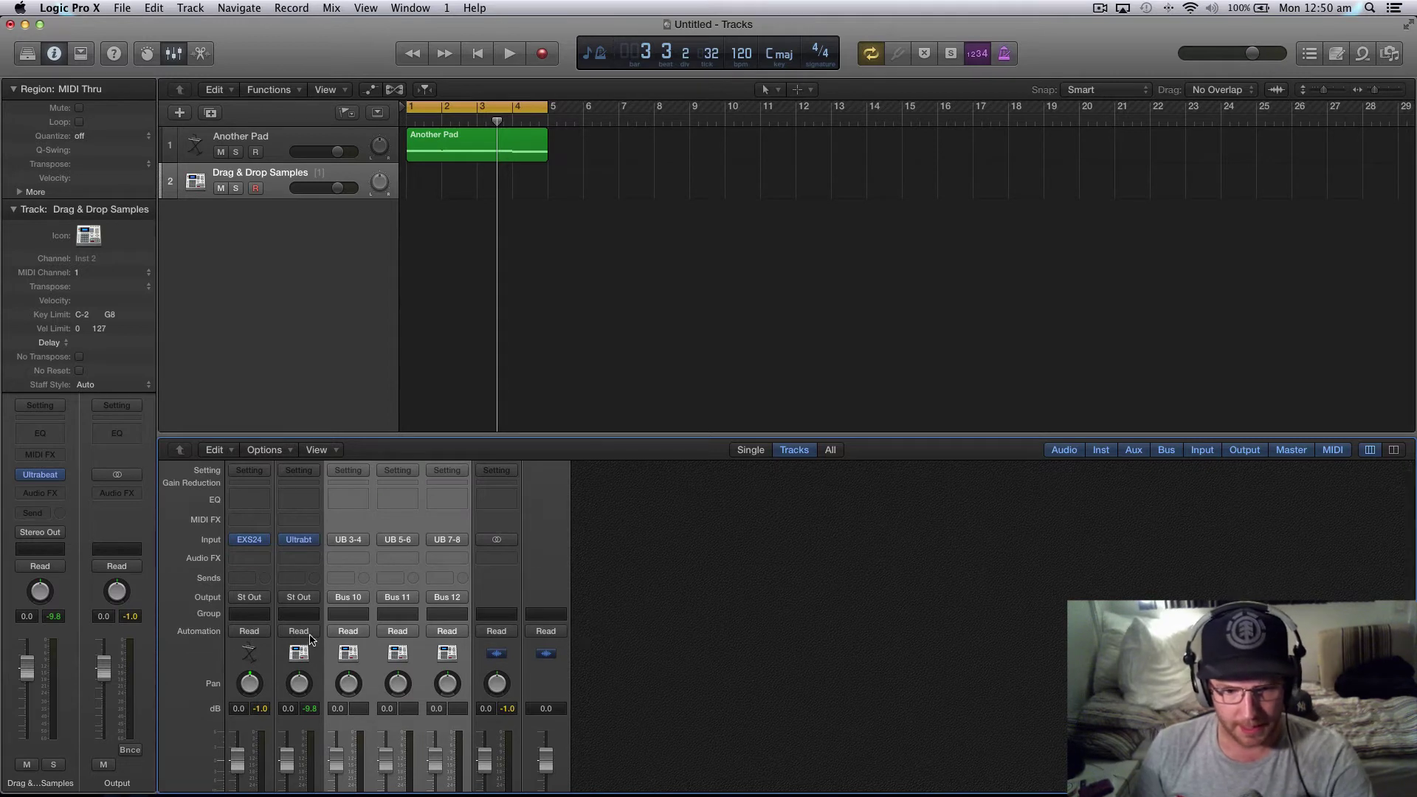
{"action": "key", "text": "alt"}
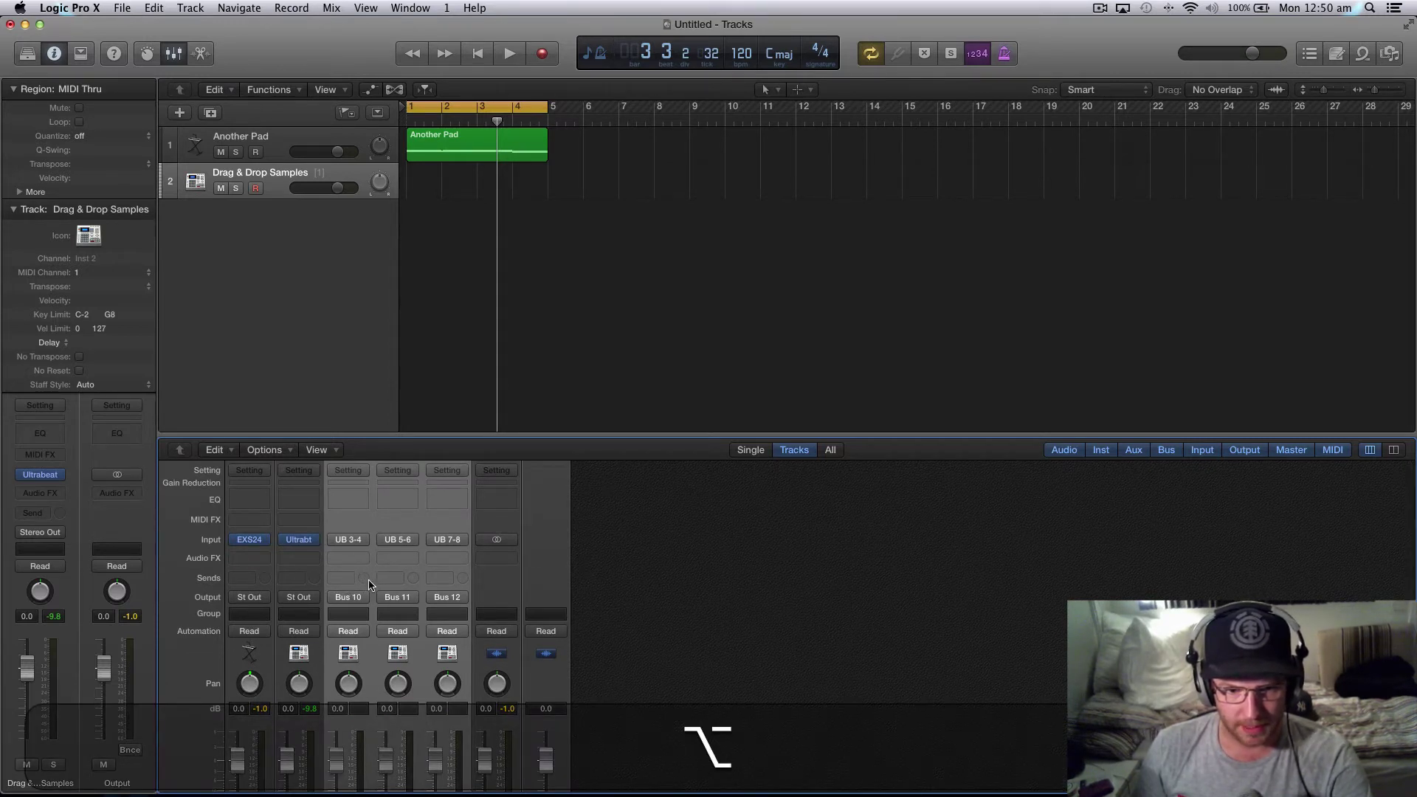
{"action": "left_click", "coordinate": [364, 582], "text": "alt"}
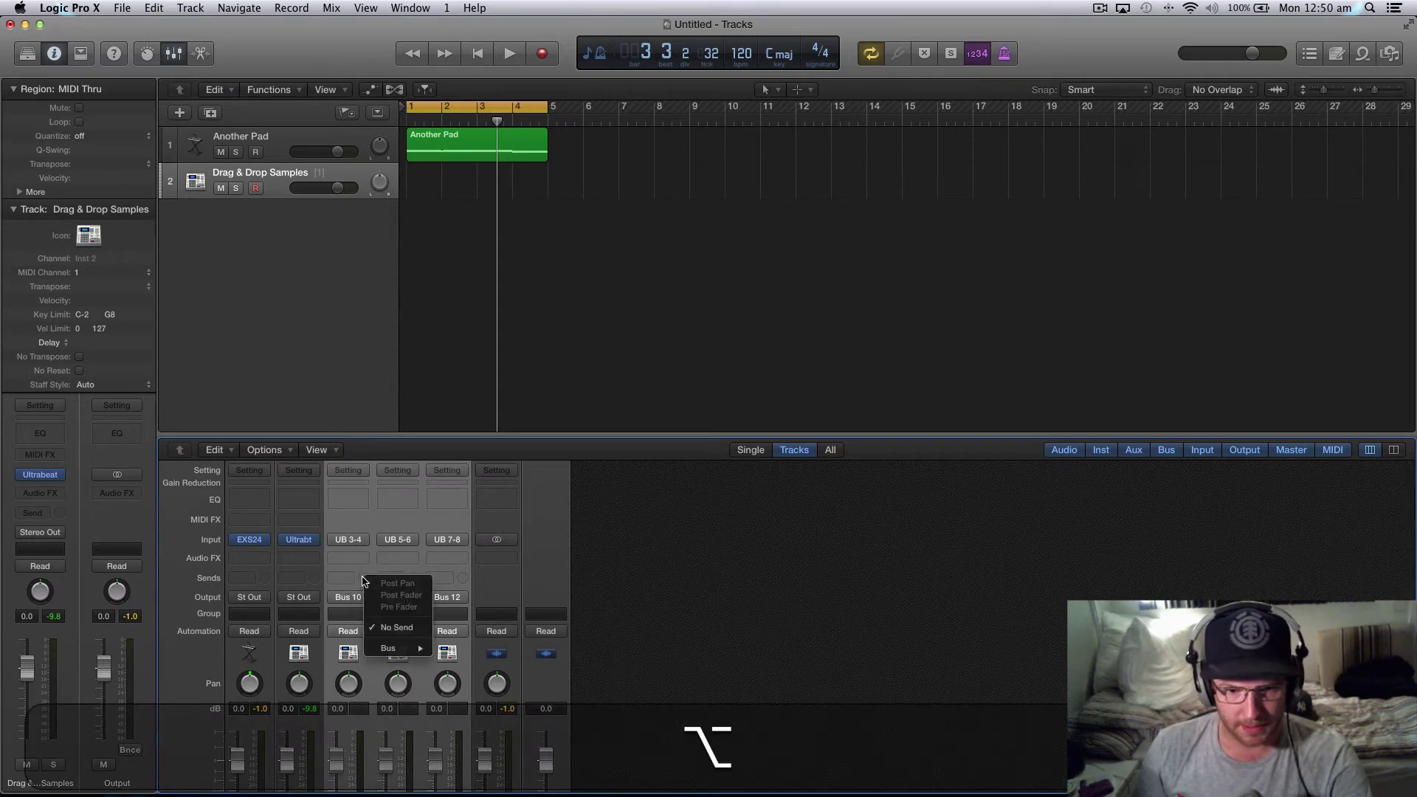
{"action": "left_click", "coordinate": [838, 584]}
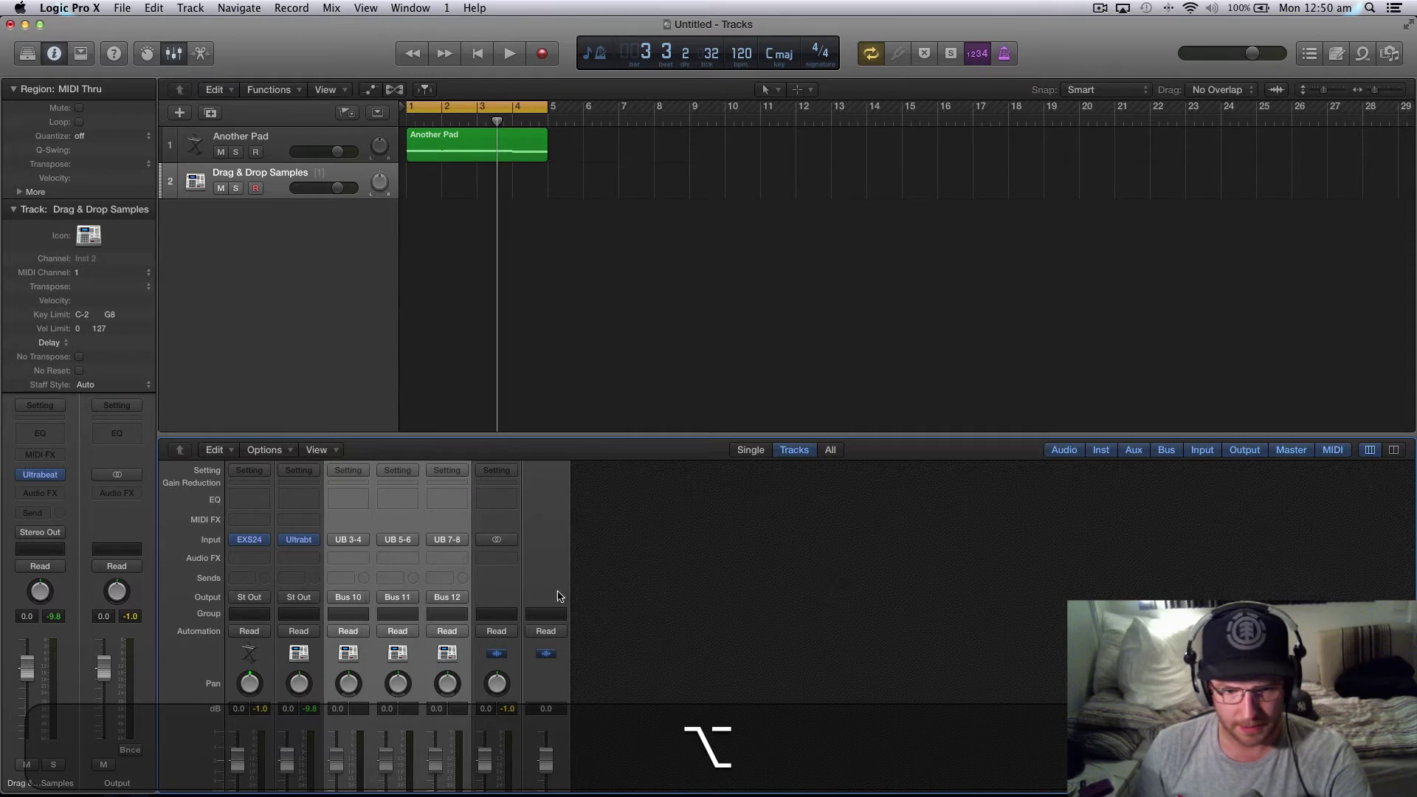
{"action": "left_click", "coordinate": [349, 581]}
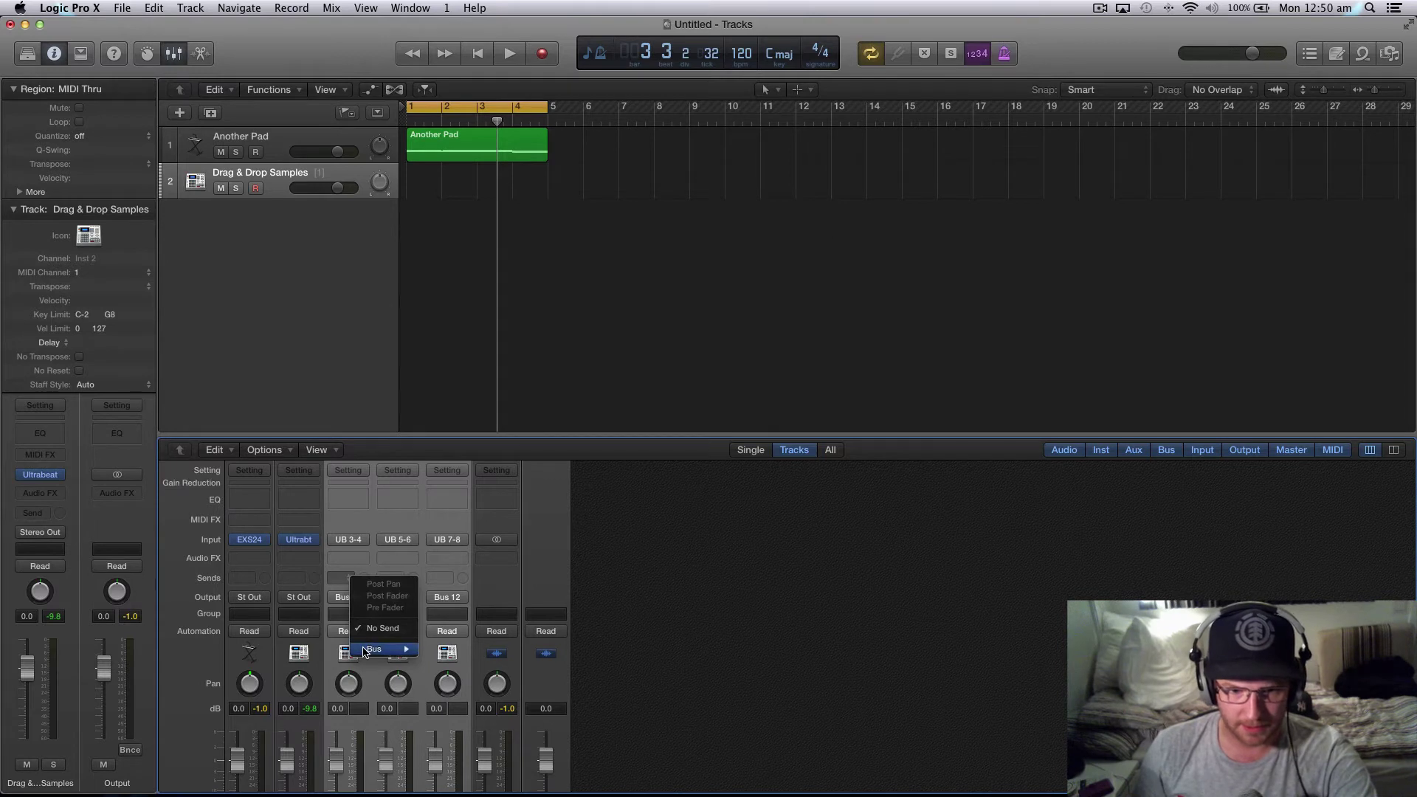
{"action": "mouse_move", "coordinate": [365, 651]}
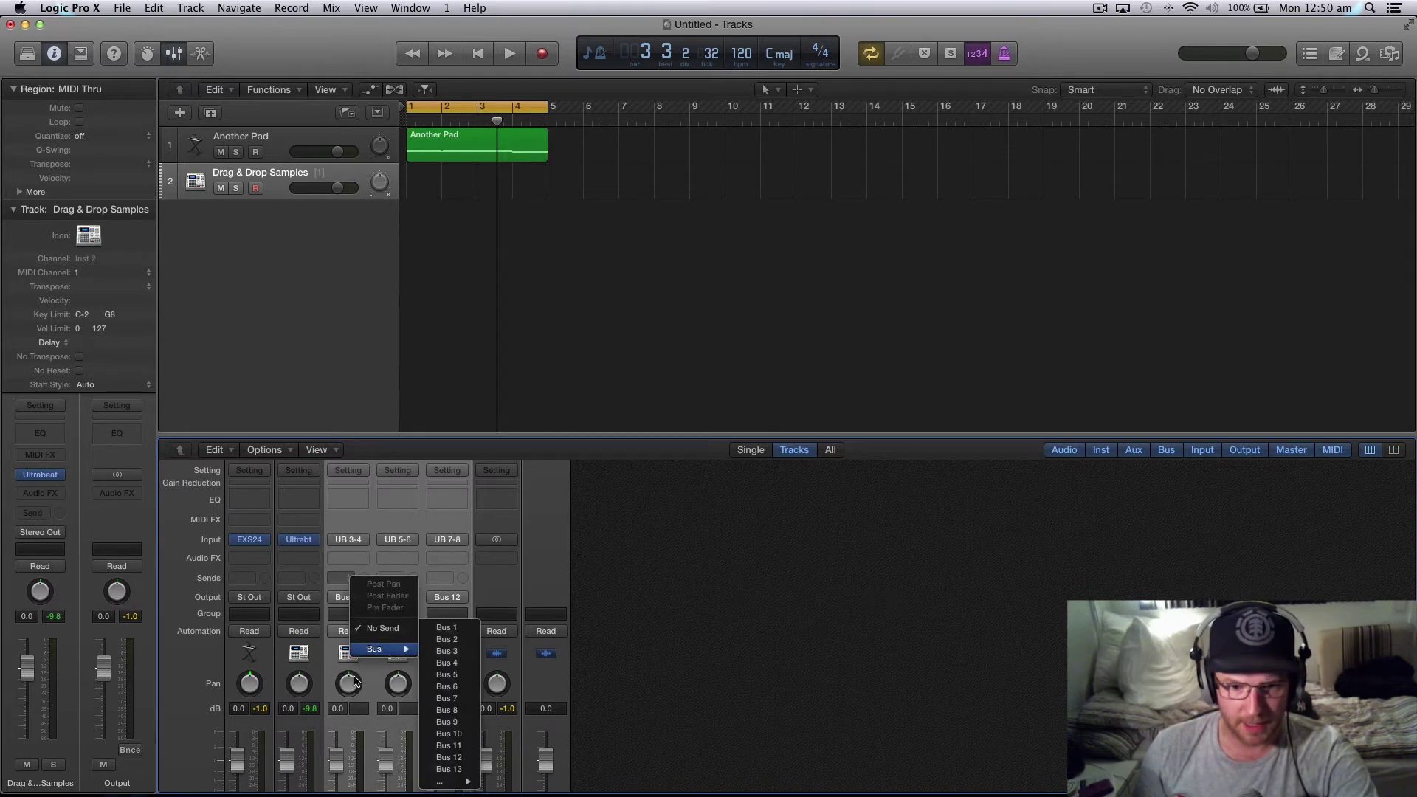
{"action": "left_click", "coordinate": [679, 531]}
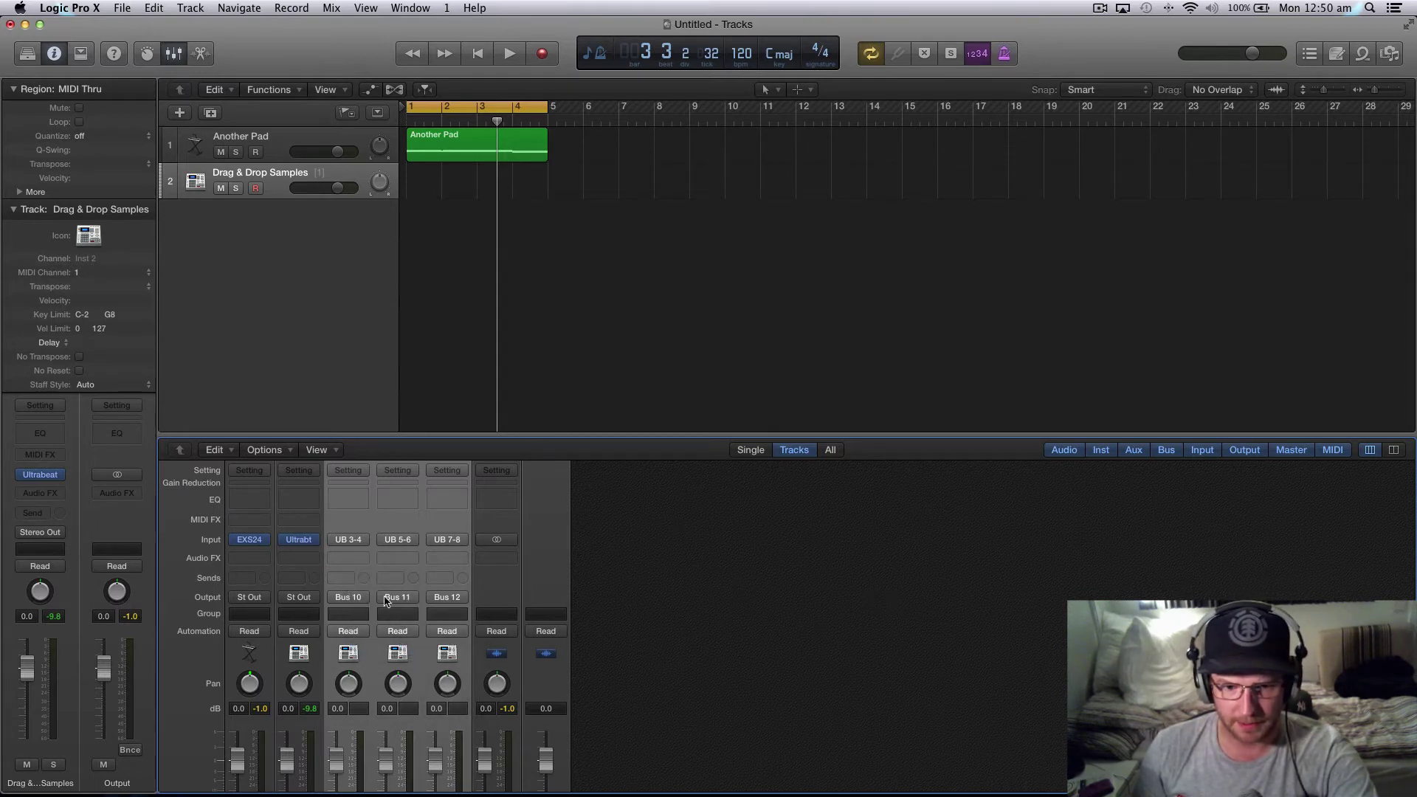
{"action": "left_click", "coordinate": [619, 604]}
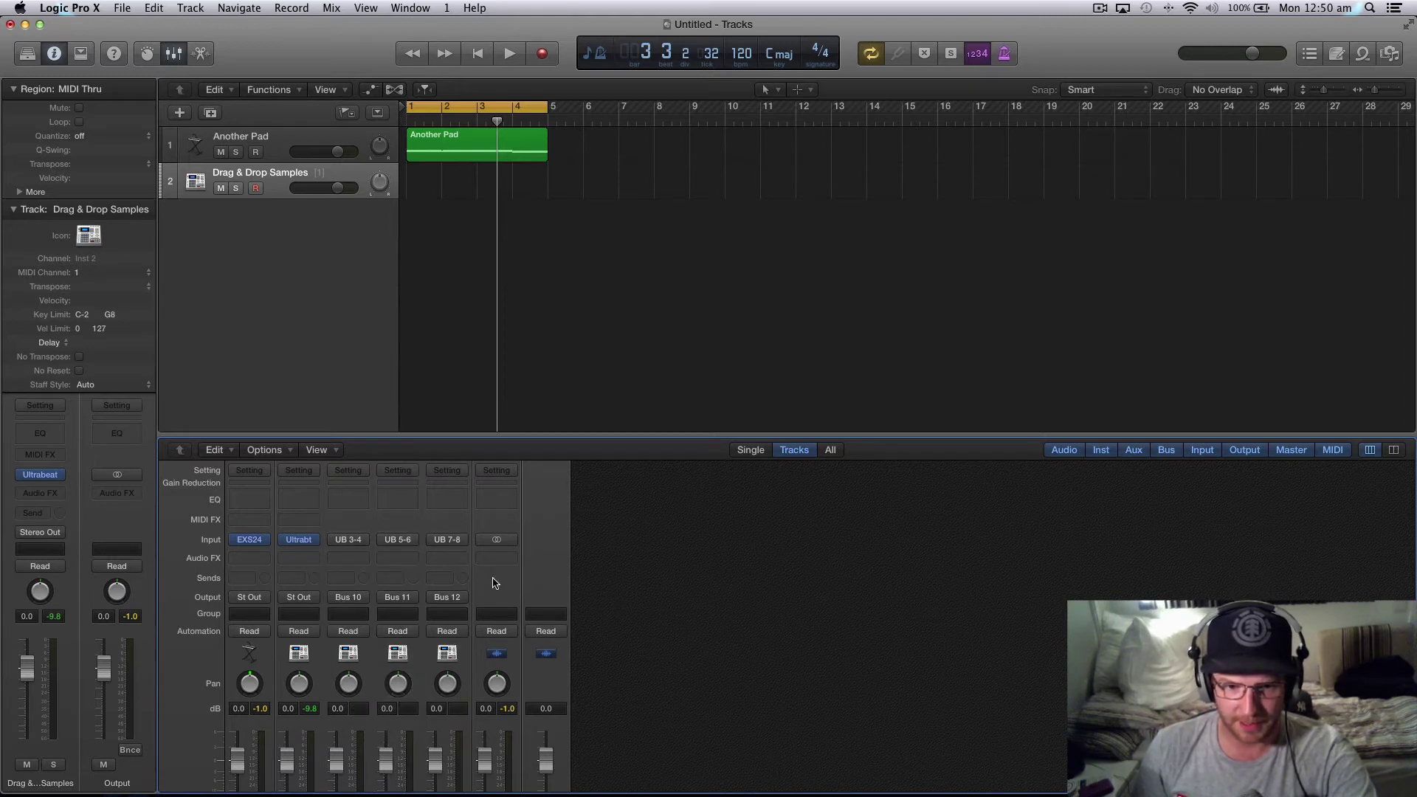
{"action": "scroll", "coordinate": [632, 583], "scroll_direction": "down", "scroll_amount": 3}
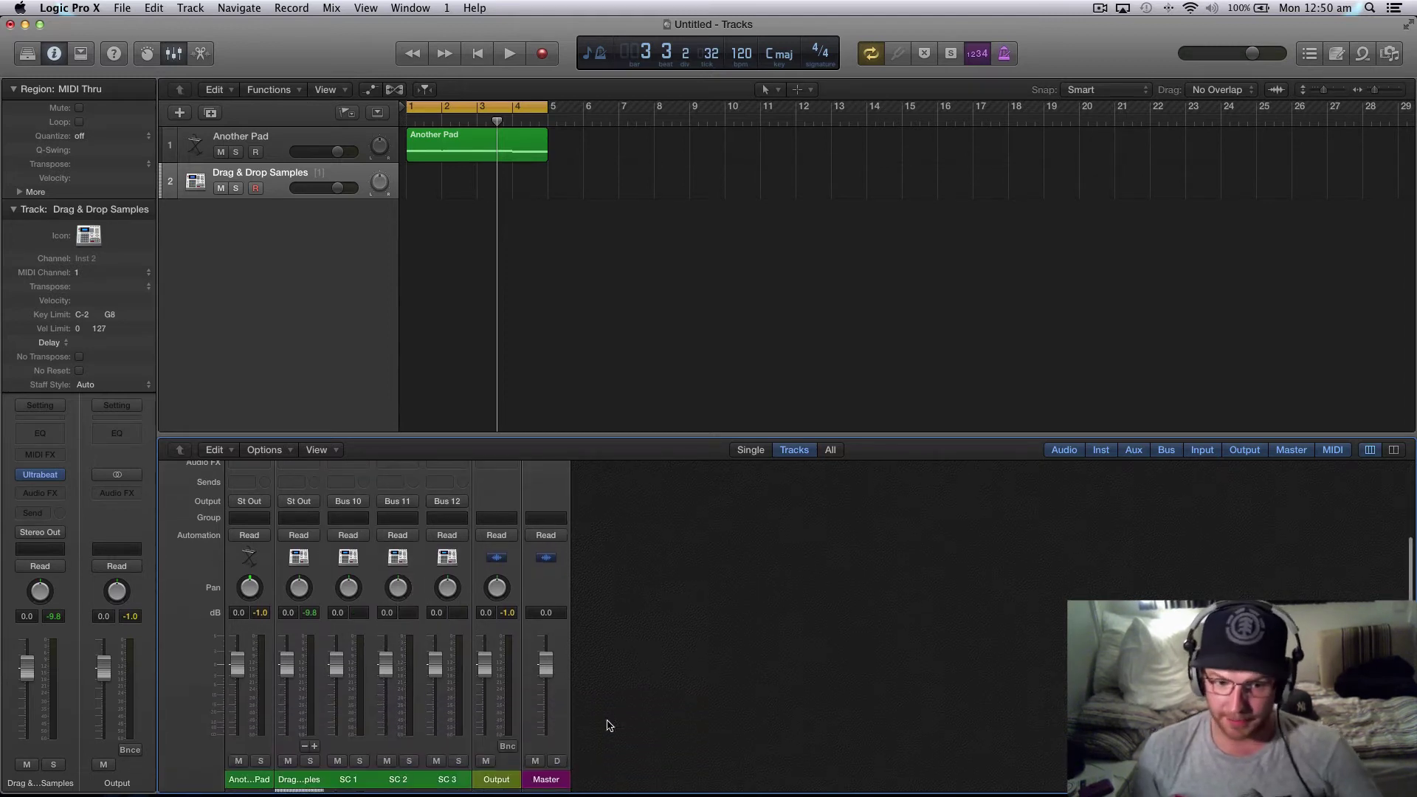
{"action": "scroll", "coordinate": [620, 630], "scroll_direction": "up", "scroll_amount": 3}
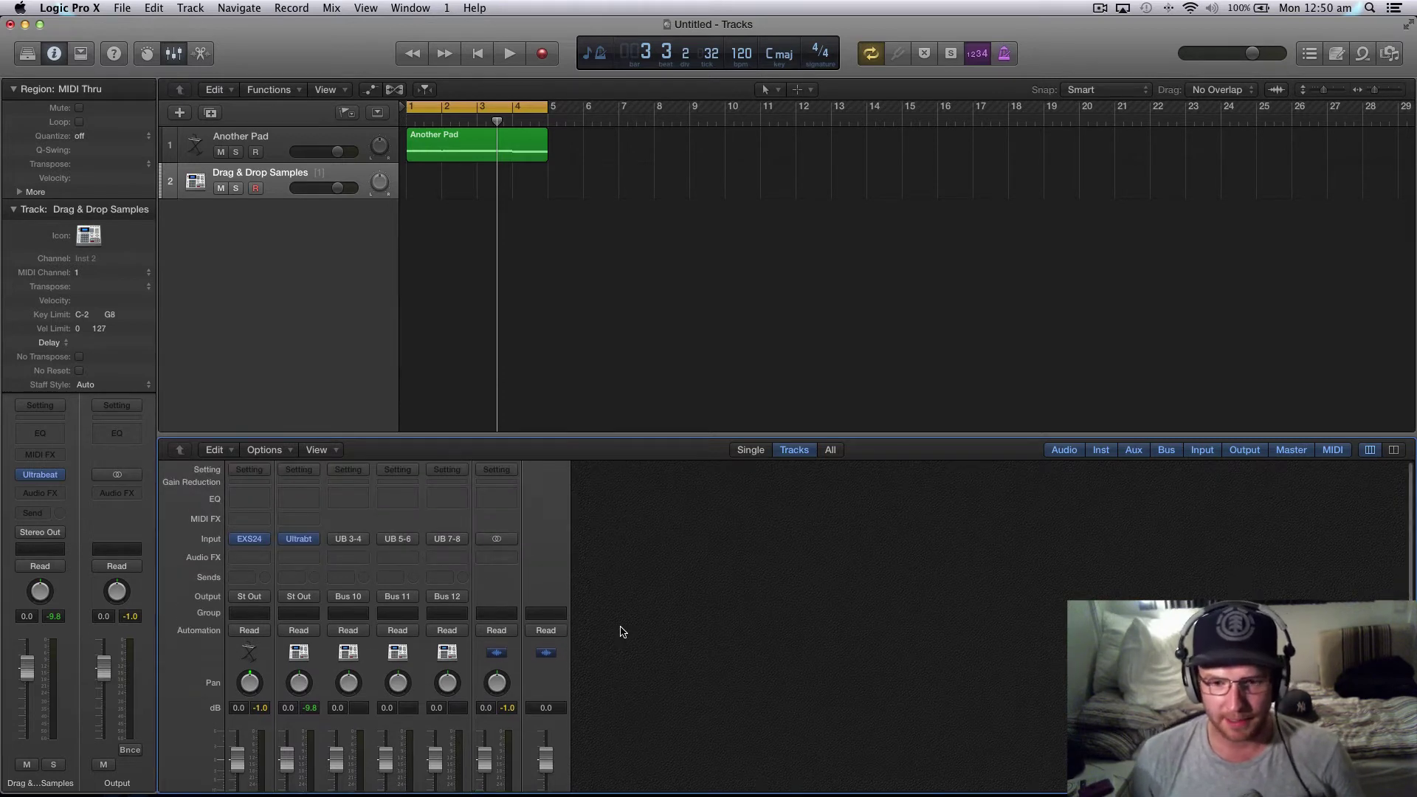
{"action": "scroll", "coordinate": [620, 633], "scroll_direction": "down", "scroll_amount": 3}
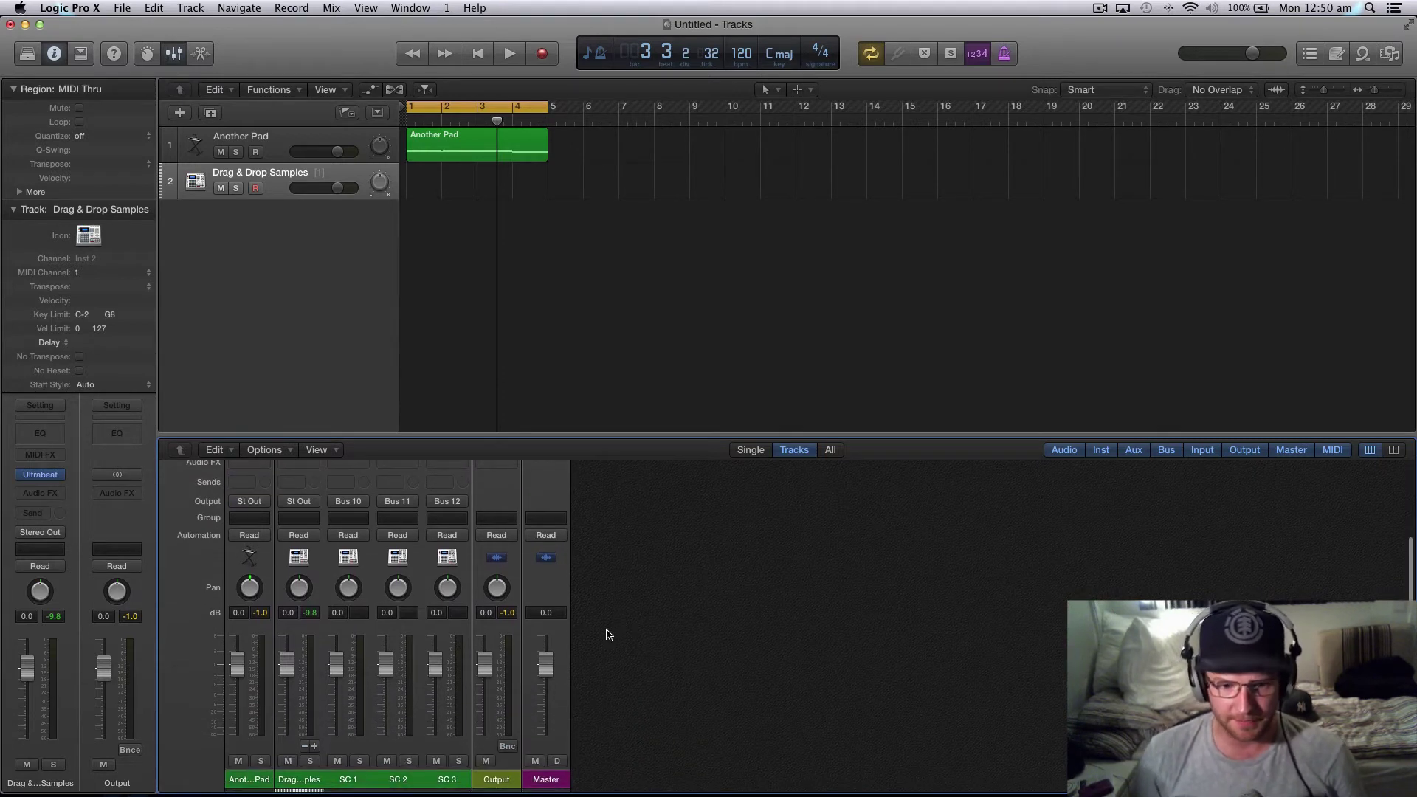
{"action": "scroll", "coordinate": [636, 598], "scroll_direction": "up", "scroll_amount": 3}
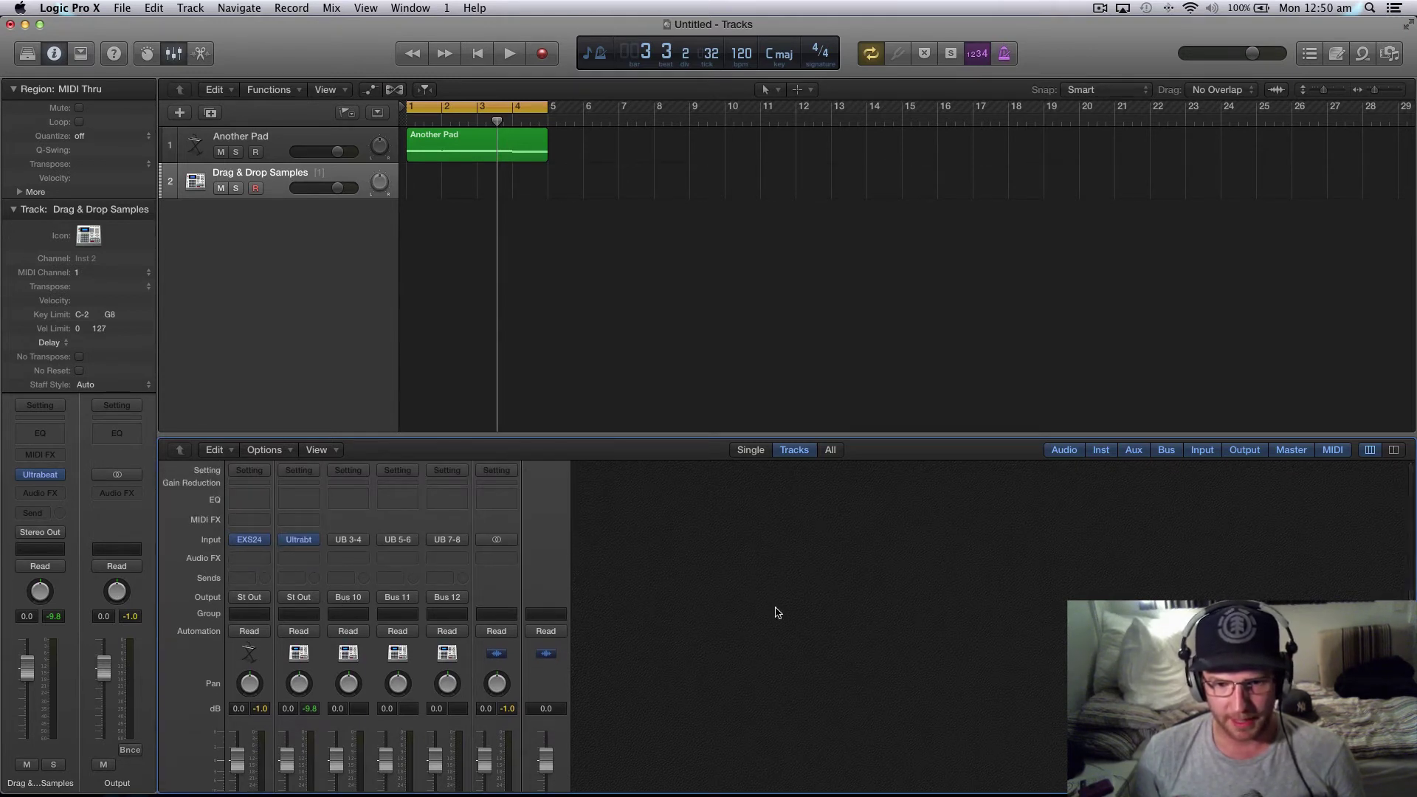
{"action": "scroll", "coordinate": [714, 659], "scroll_direction": "down", "scroll_amount": 3}
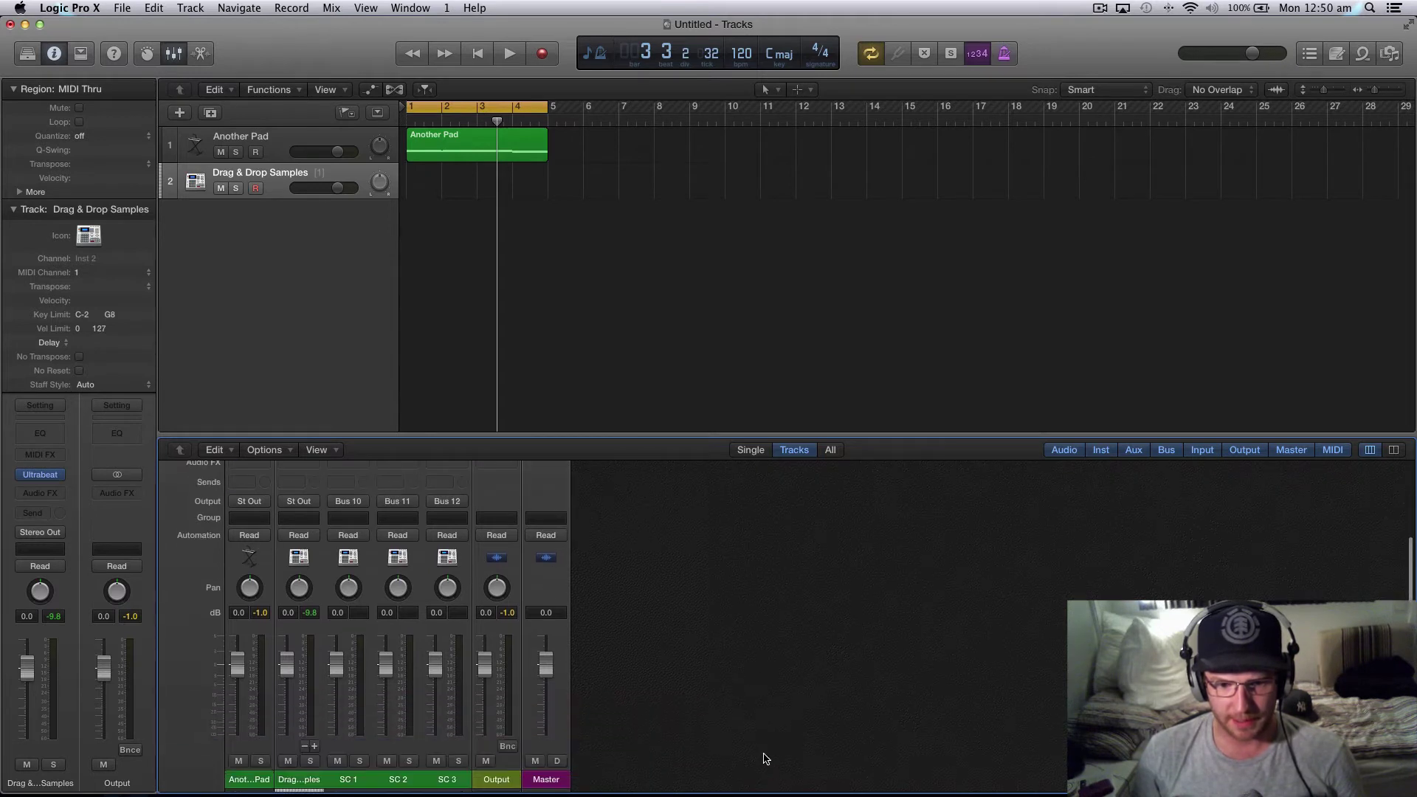
{"action": "scroll", "coordinate": [646, 624], "scroll_direction": "up", "scroll_amount": 3}
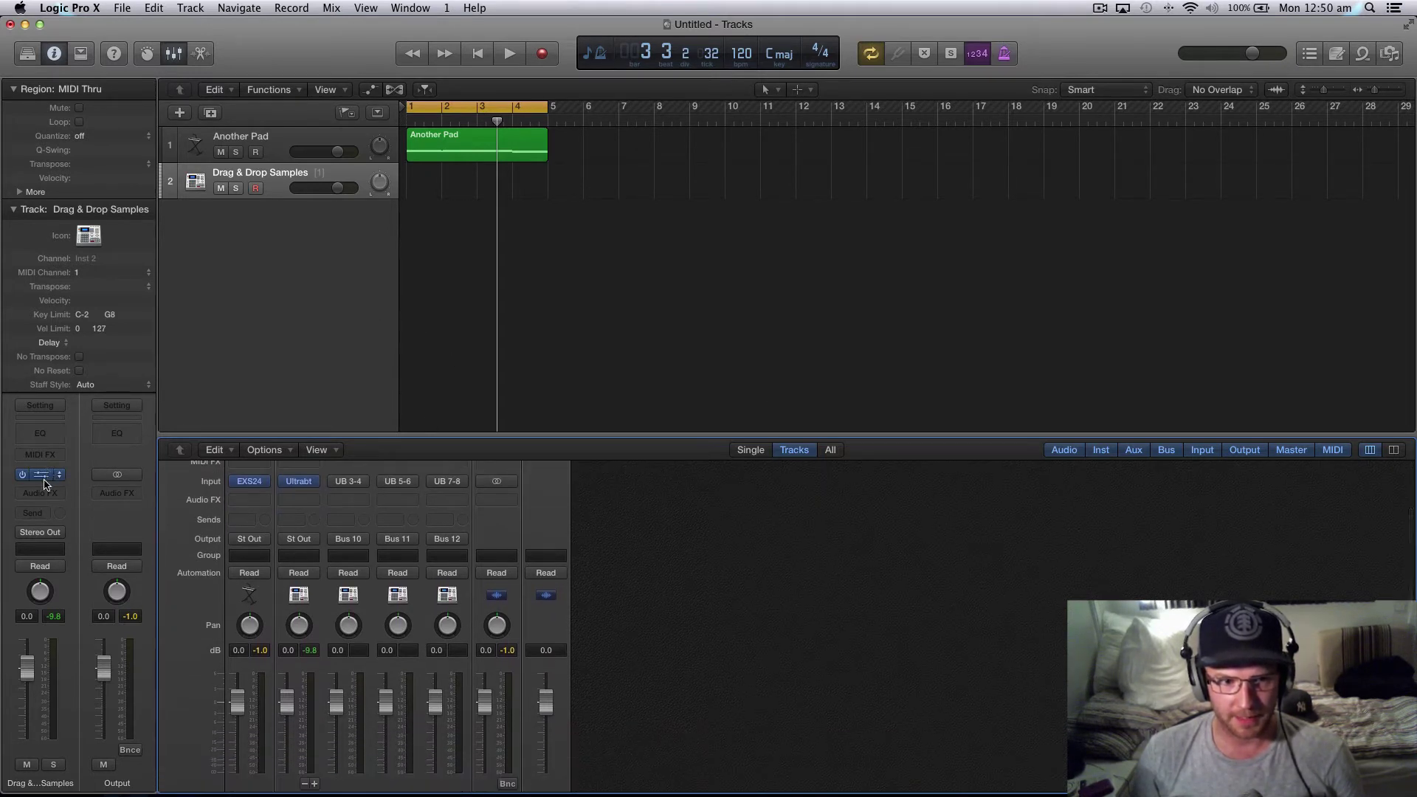
- Open Ultrabeat on Drag & Drop Samples and audition Samples 01–03 against the mixer meters
{"action": "left_click", "coordinate": [53, 477]}
{"action": "left_click", "coordinate": [59, 480]}
{"action": "left_click", "coordinate": [59, 524]}
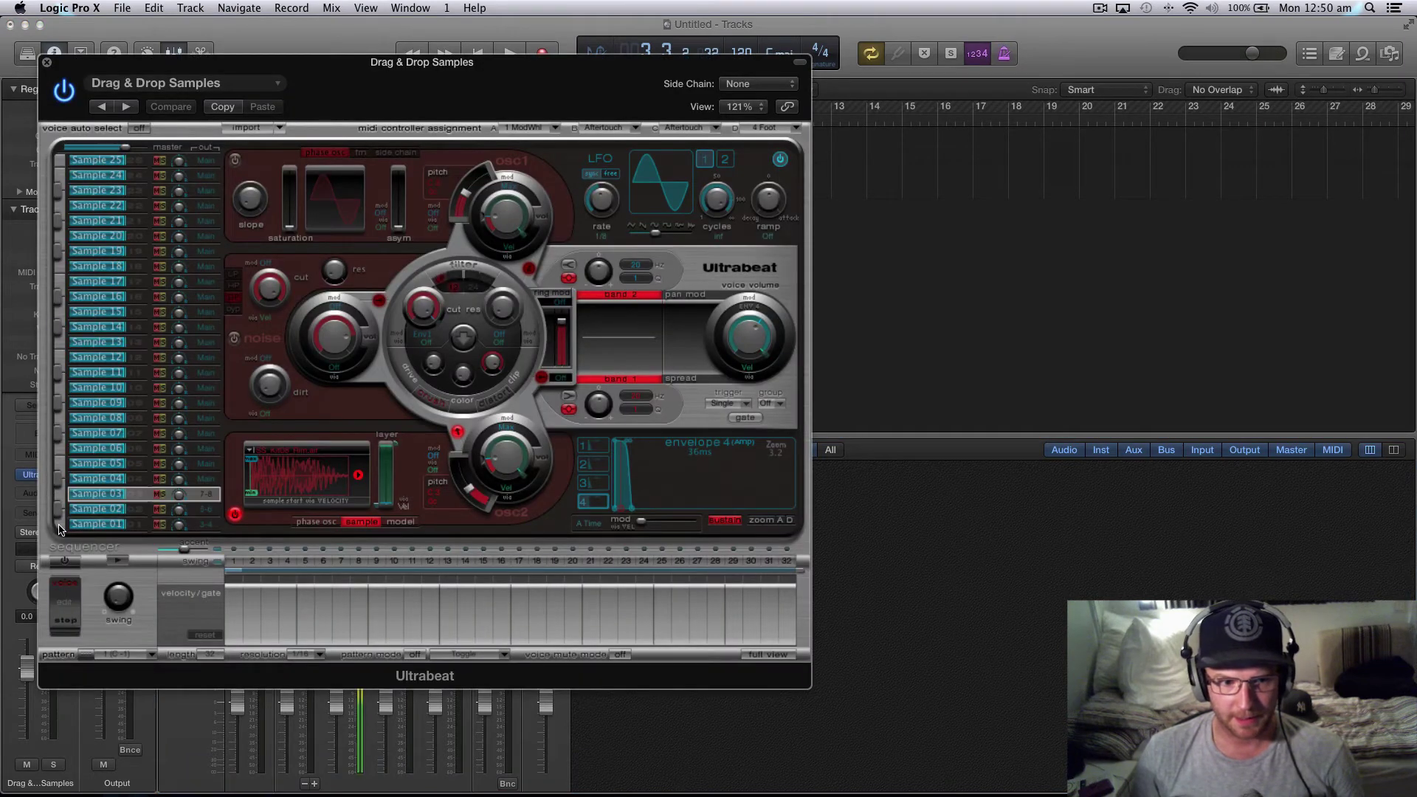
{"action": "left_click_drag", "start_coordinate": [385, 67], "coordinate": [935, 30]}
{"action": "left_click", "coordinate": [609, 488]}
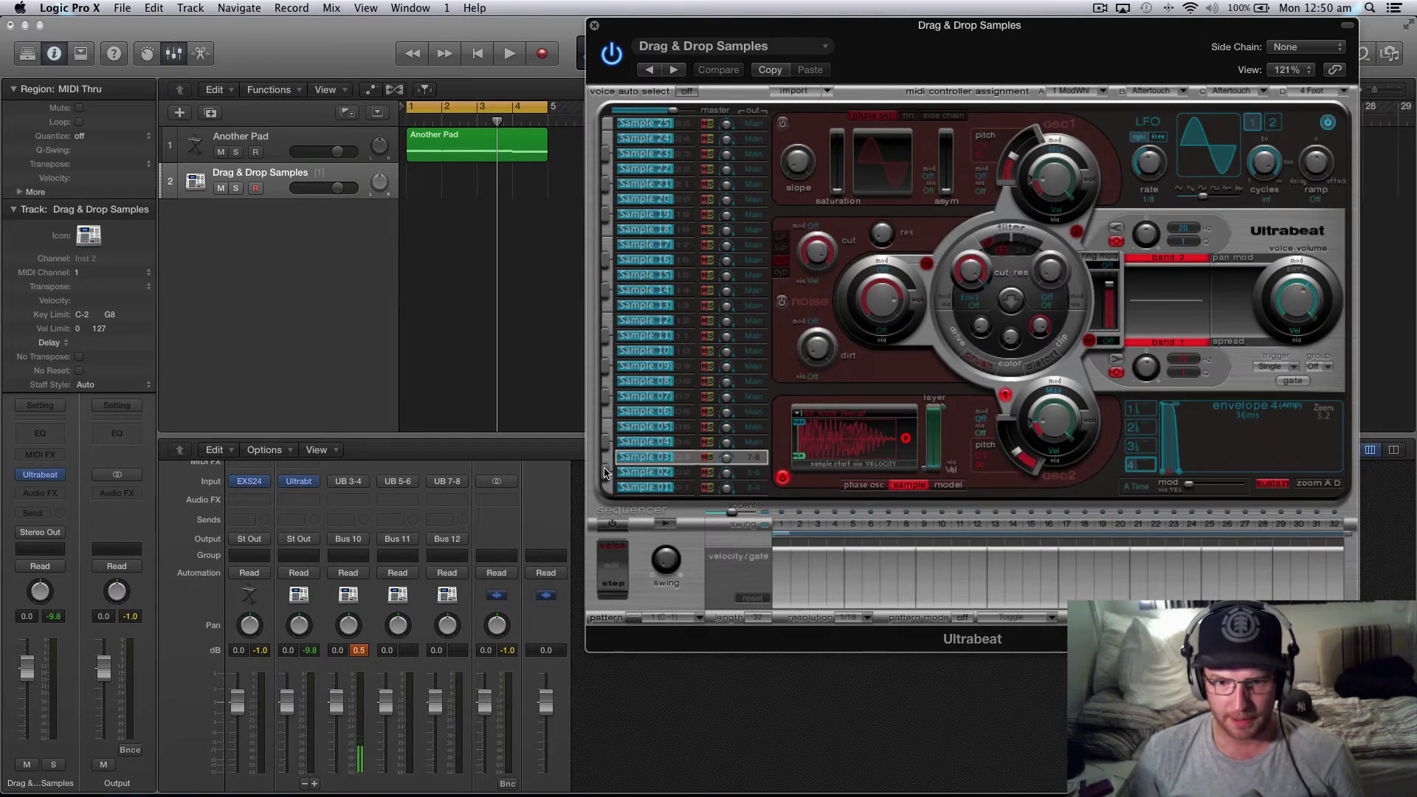
{"action": "left_click", "coordinate": [607, 472]}
{"action": "left_click", "coordinate": [608, 458]}
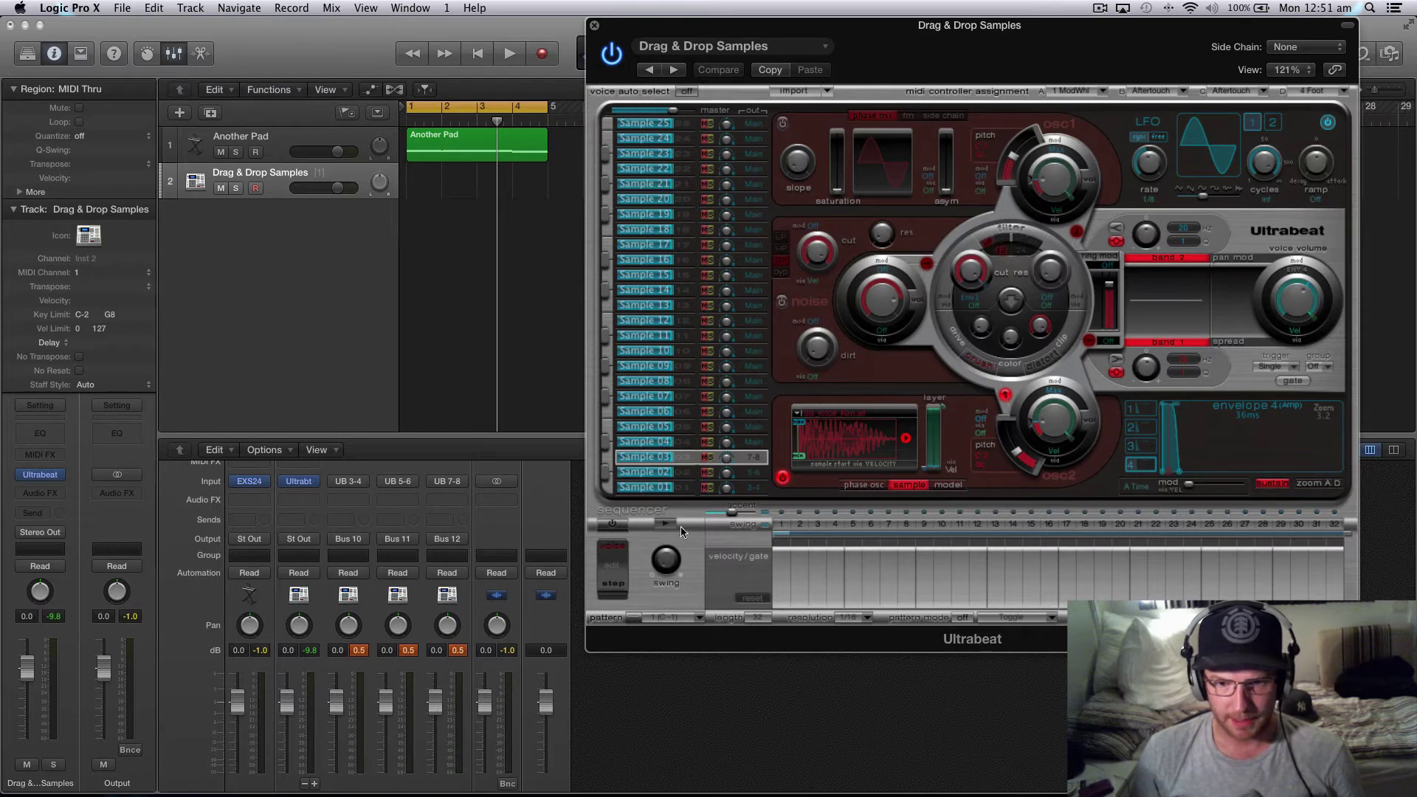
- Reset peak readouts, replay Samples 01–03 to see SC 1–3 peak at -2.4 dB, and close Ultrabeat
{"action": "left_click", "coordinate": [648, 489]}
{"action": "left_click", "coordinate": [654, 474]}
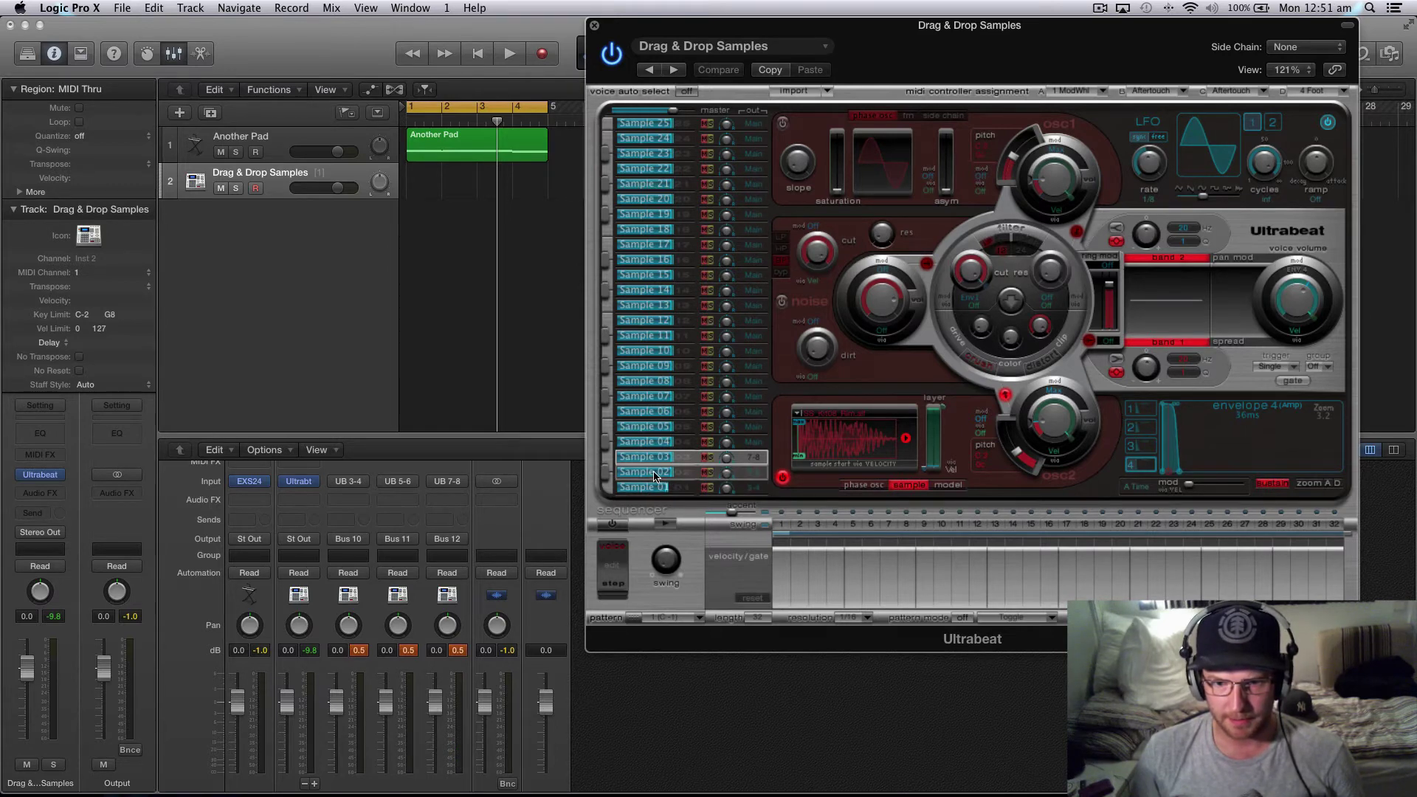
{"action": "mouse_move", "coordinate": [653, 476]}
{"action": "left_mouse_down"}
{"action": "mouse_move", "coordinate": [669, 458]}
{"action": "mouse_move", "coordinate": [657, 488]}
{"action": "left_mouse_up"}
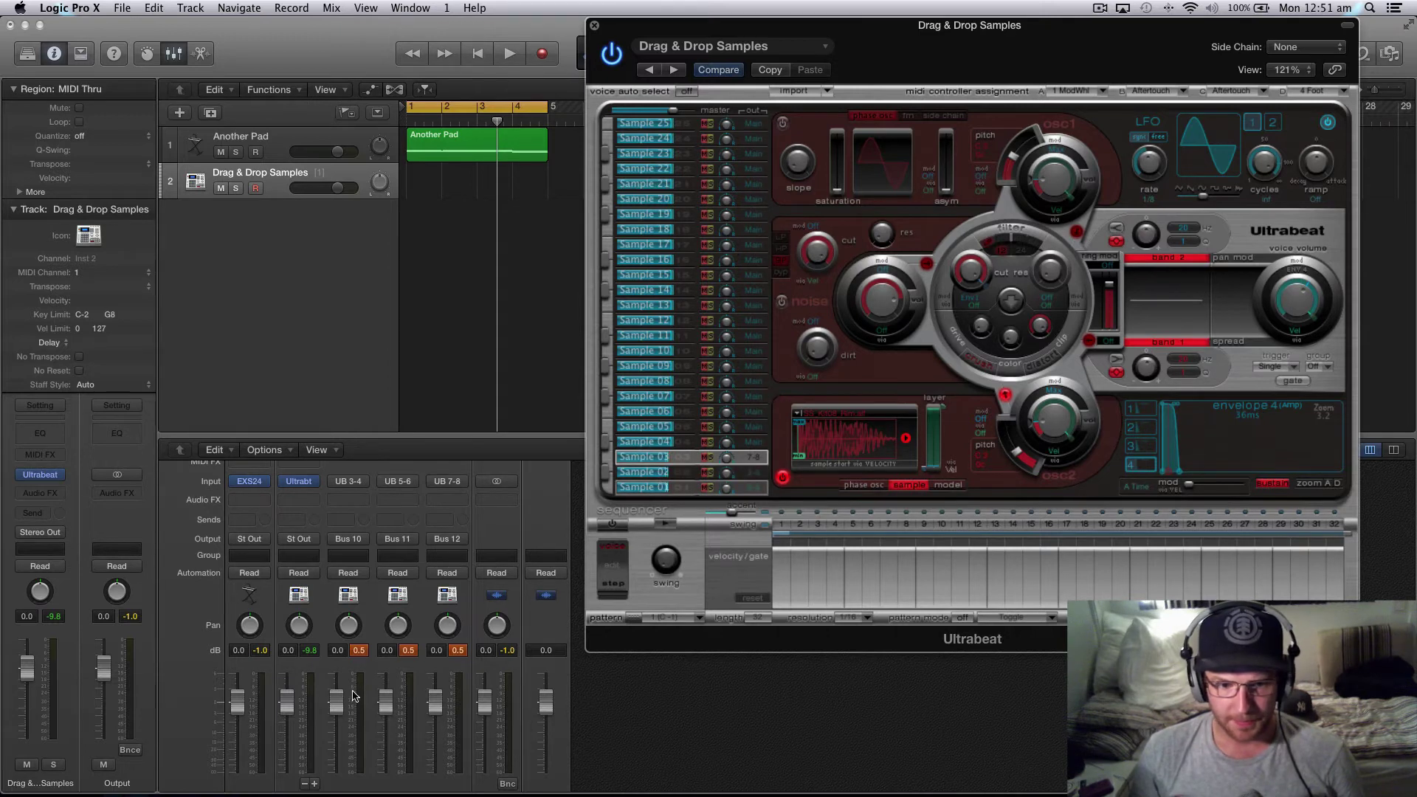
{"action": "left_click", "coordinate": [367, 655]}
{"action": "scroll", "coordinate": [582, 758], "scroll_direction": "down", "scroll_amount": 2}
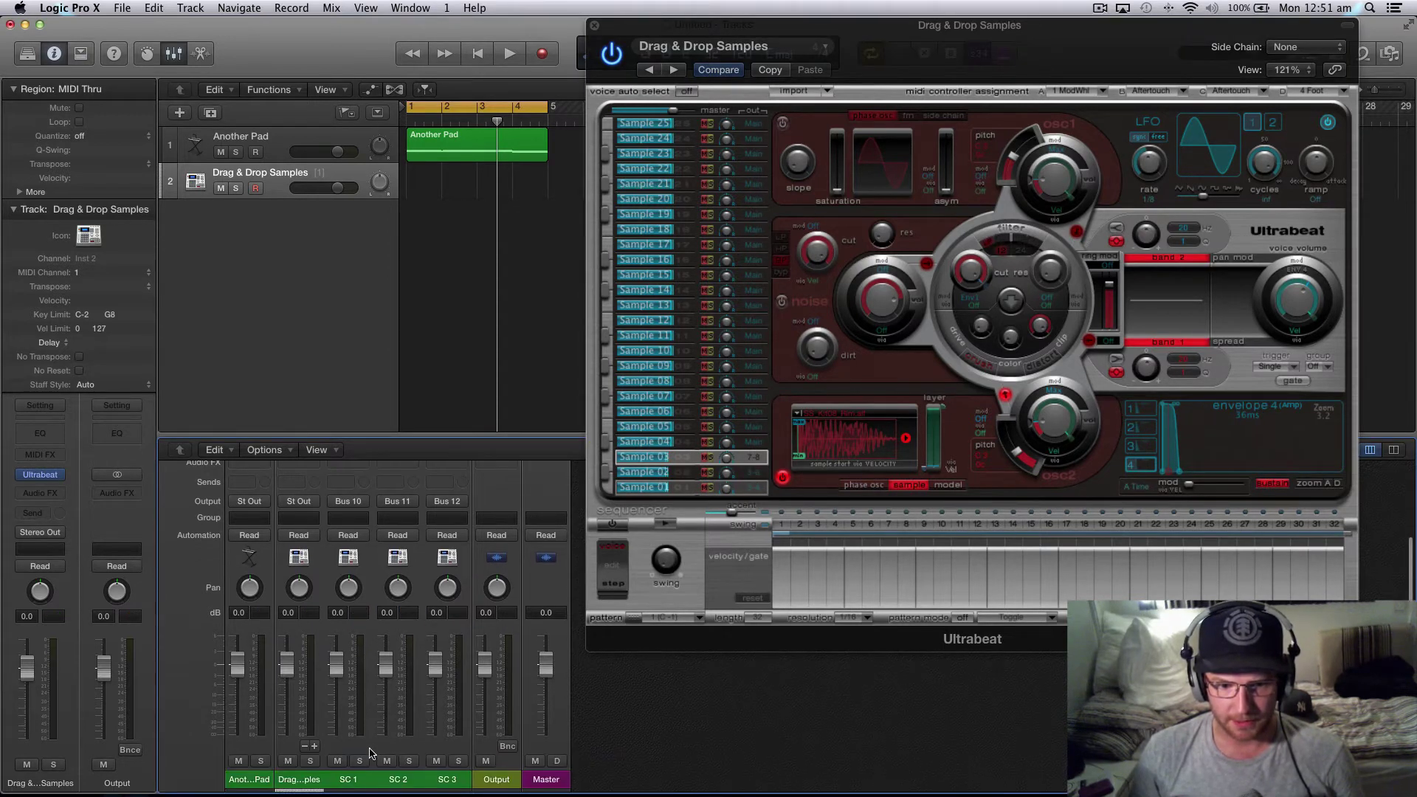
{"action": "left_click", "coordinate": [624, 491]}
{"action": "left_click", "coordinate": [612, 490]}
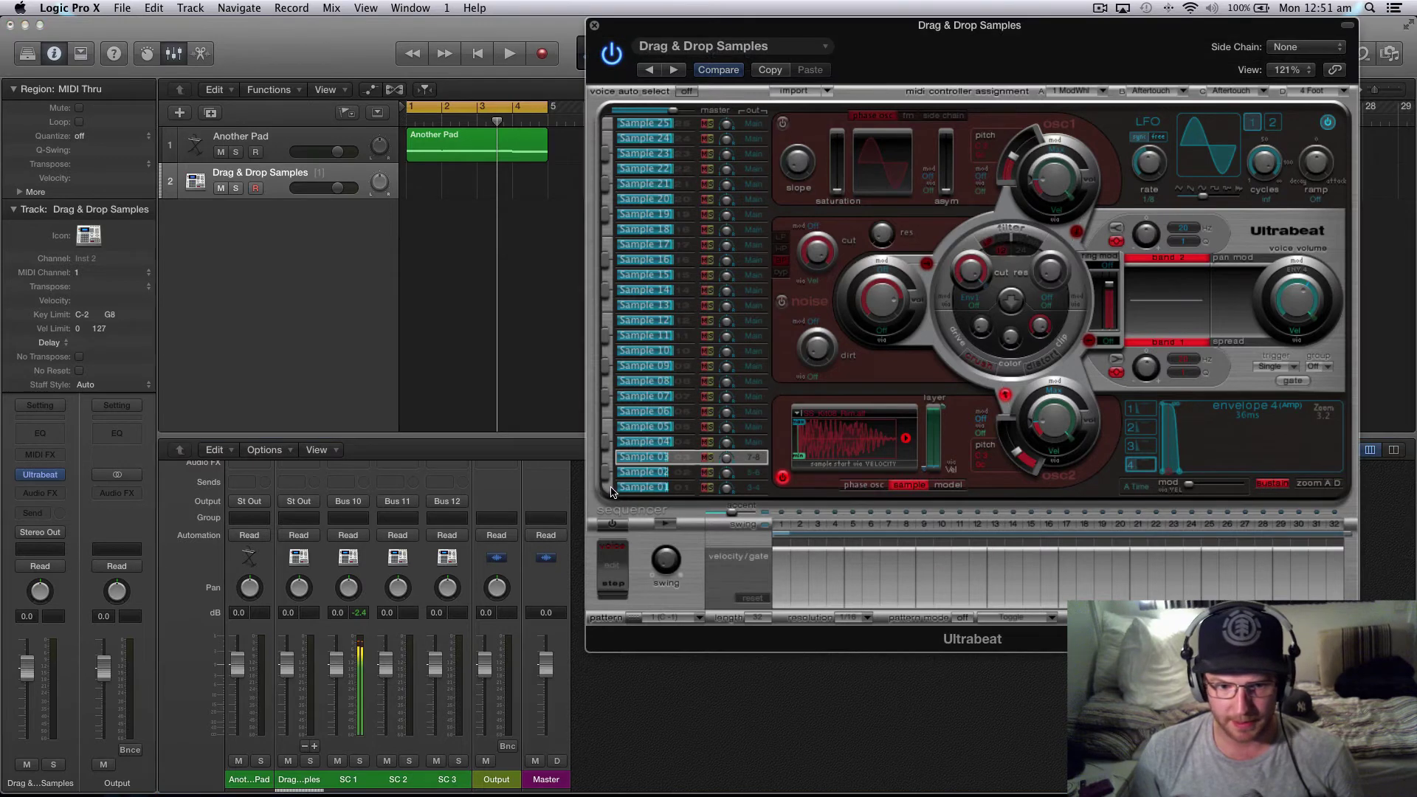
{"action": "left_click", "coordinate": [611, 473]}
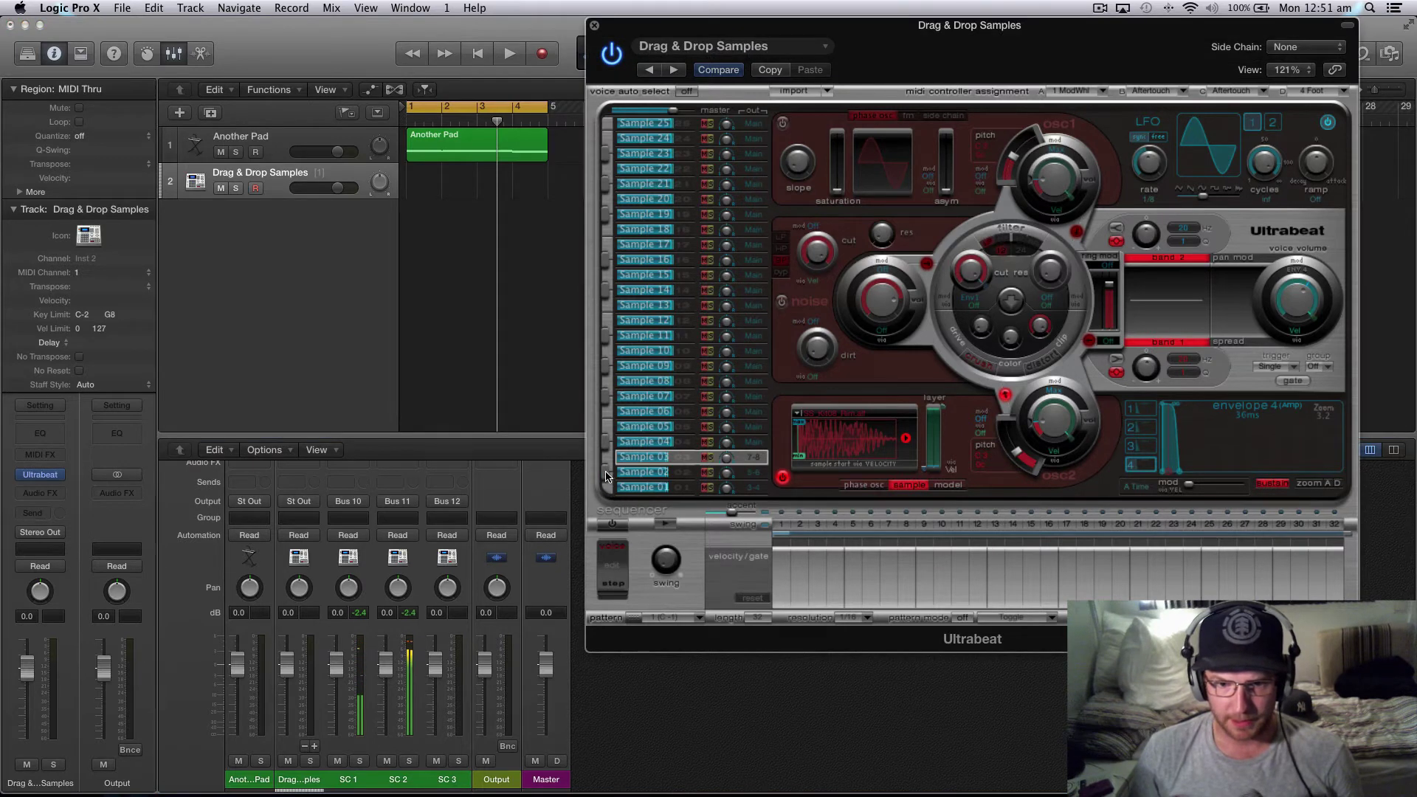
{"action": "left_click", "coordinate": [610, 458]}
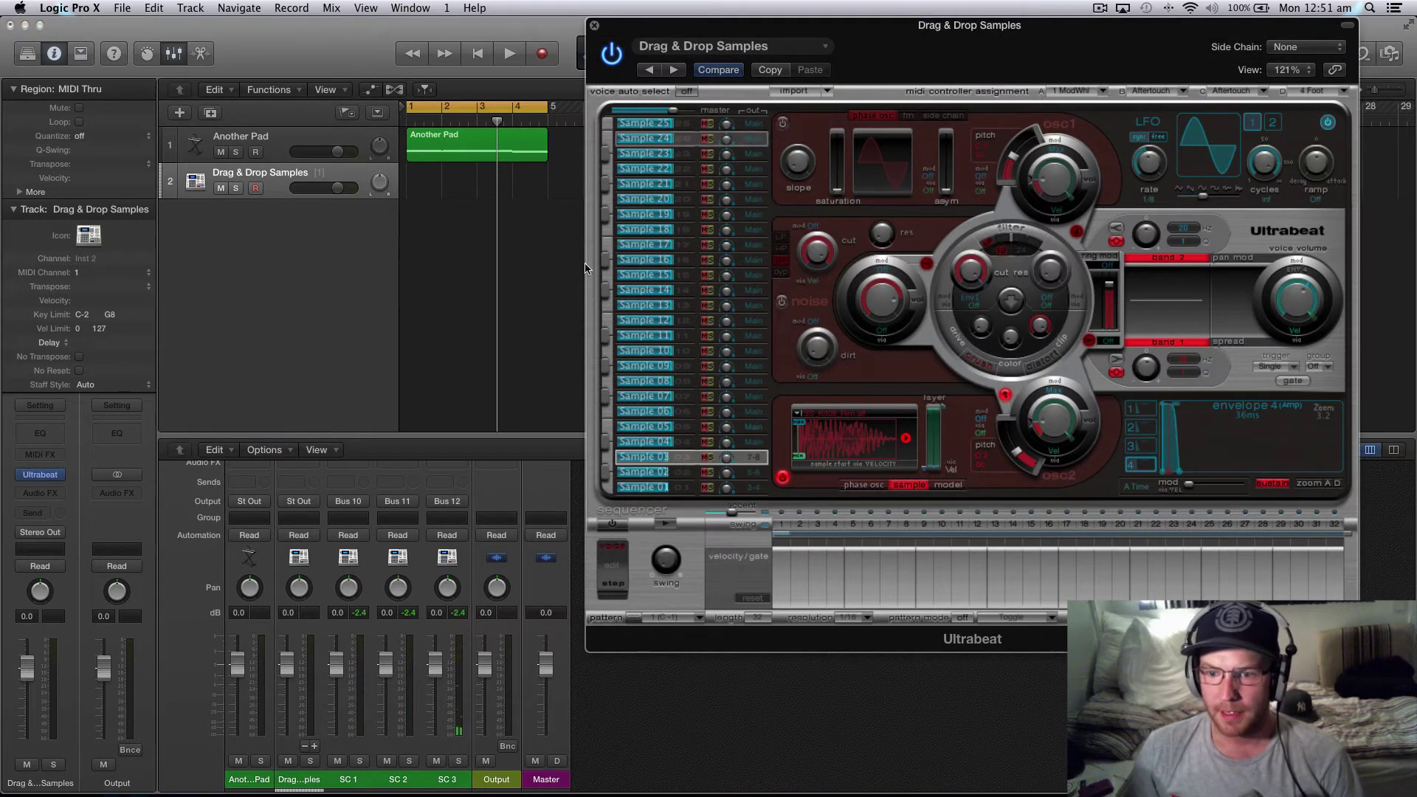
{"action": "left_click", "coordinate": [594, 26]}
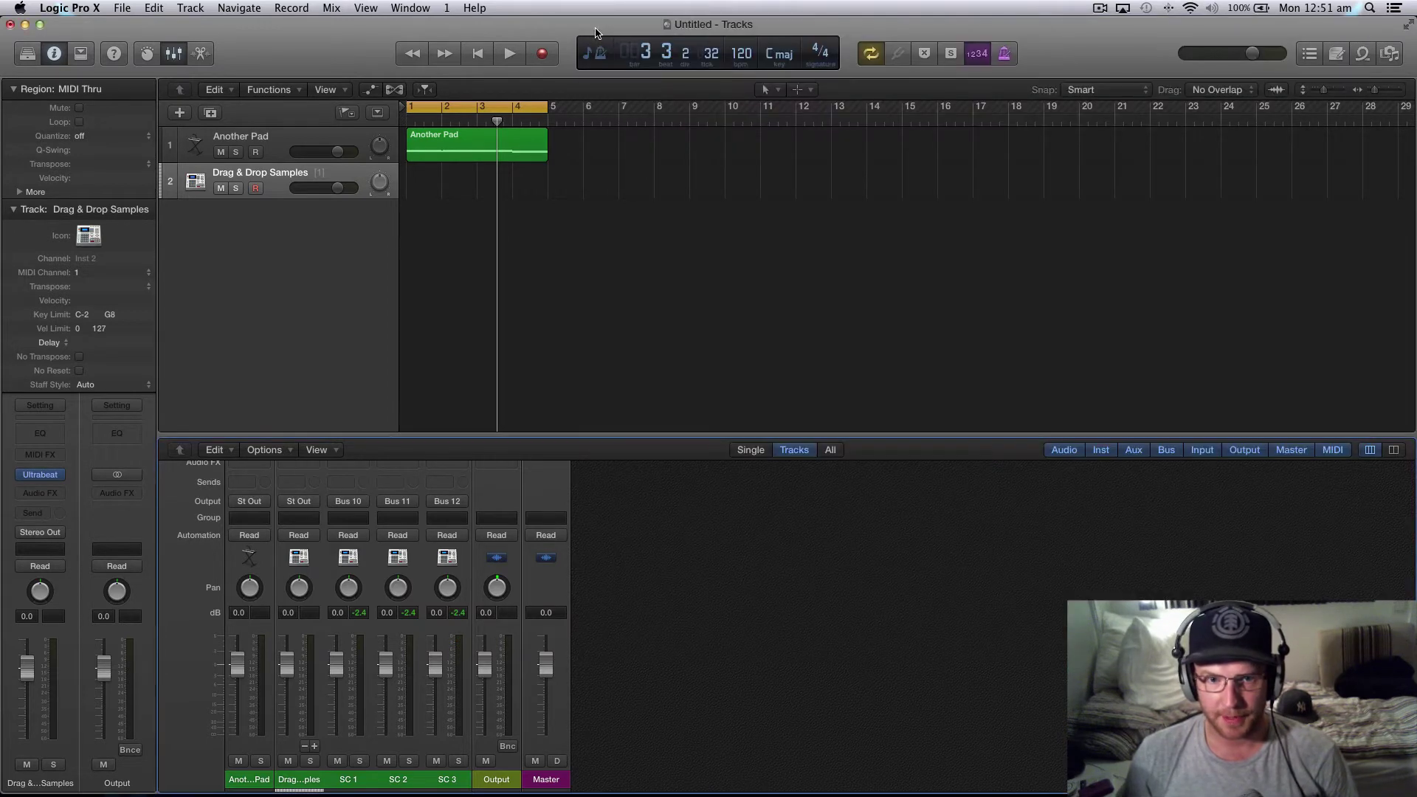
- Select the SC 1–SC 3 channel strips and create tracks for them with Create Track
{"action": "left_click", "coordinate": [282, 143]}
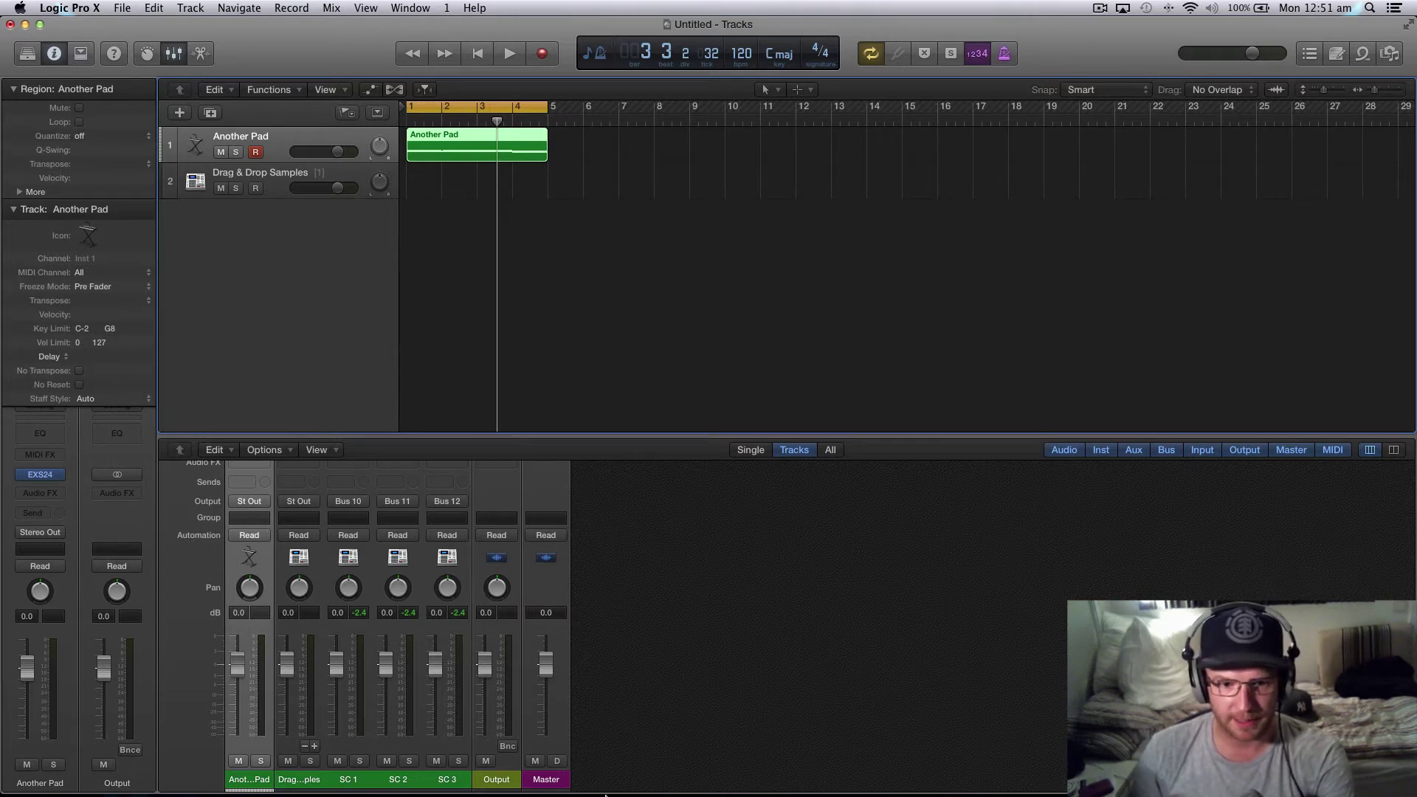
{"action": "scroll", "coordinate": [591, 650], "scroll_direction": "up", "scroll_amount": 4}
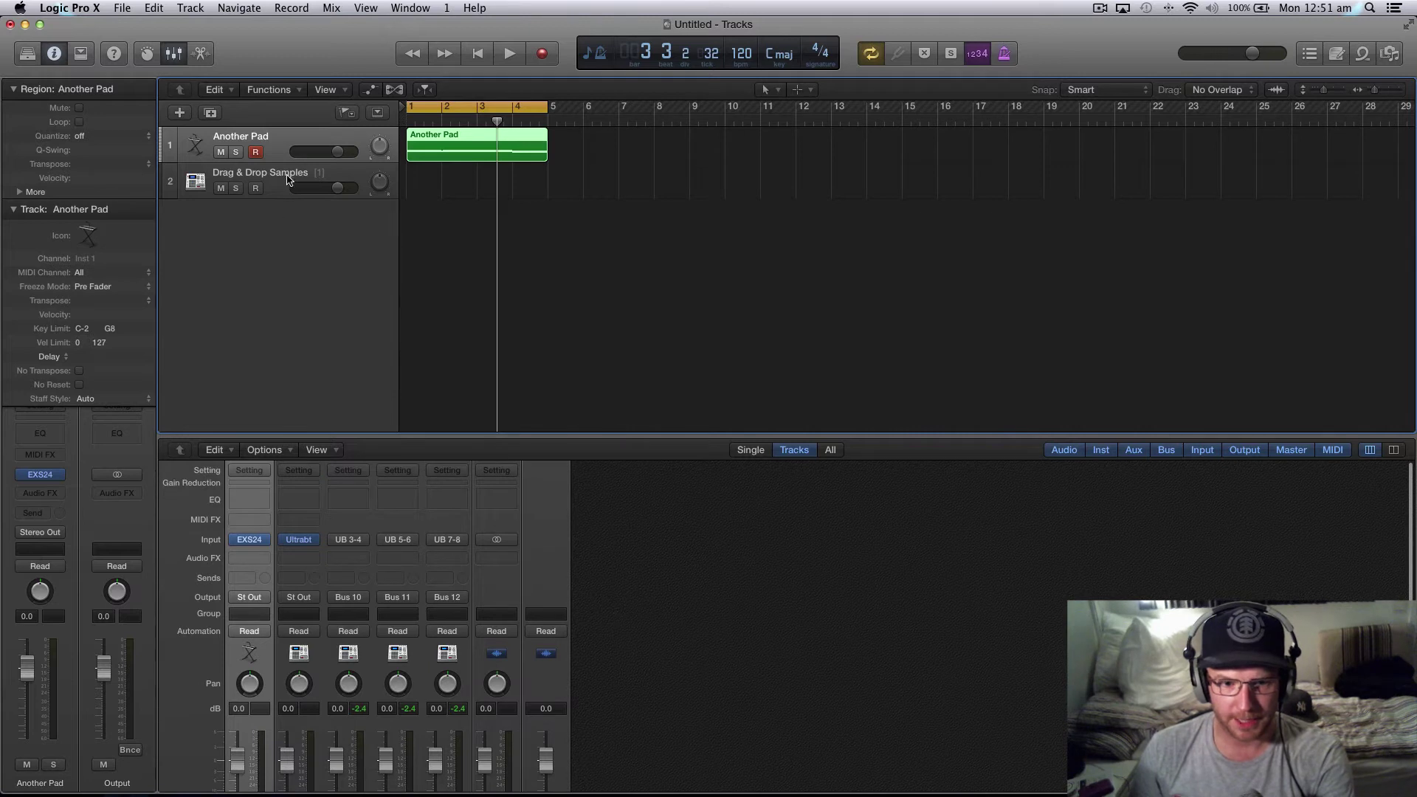
{"action": "scroll", "coordinate": [737, 647], "scroll_direction": "down", "scroll_amount": 4}
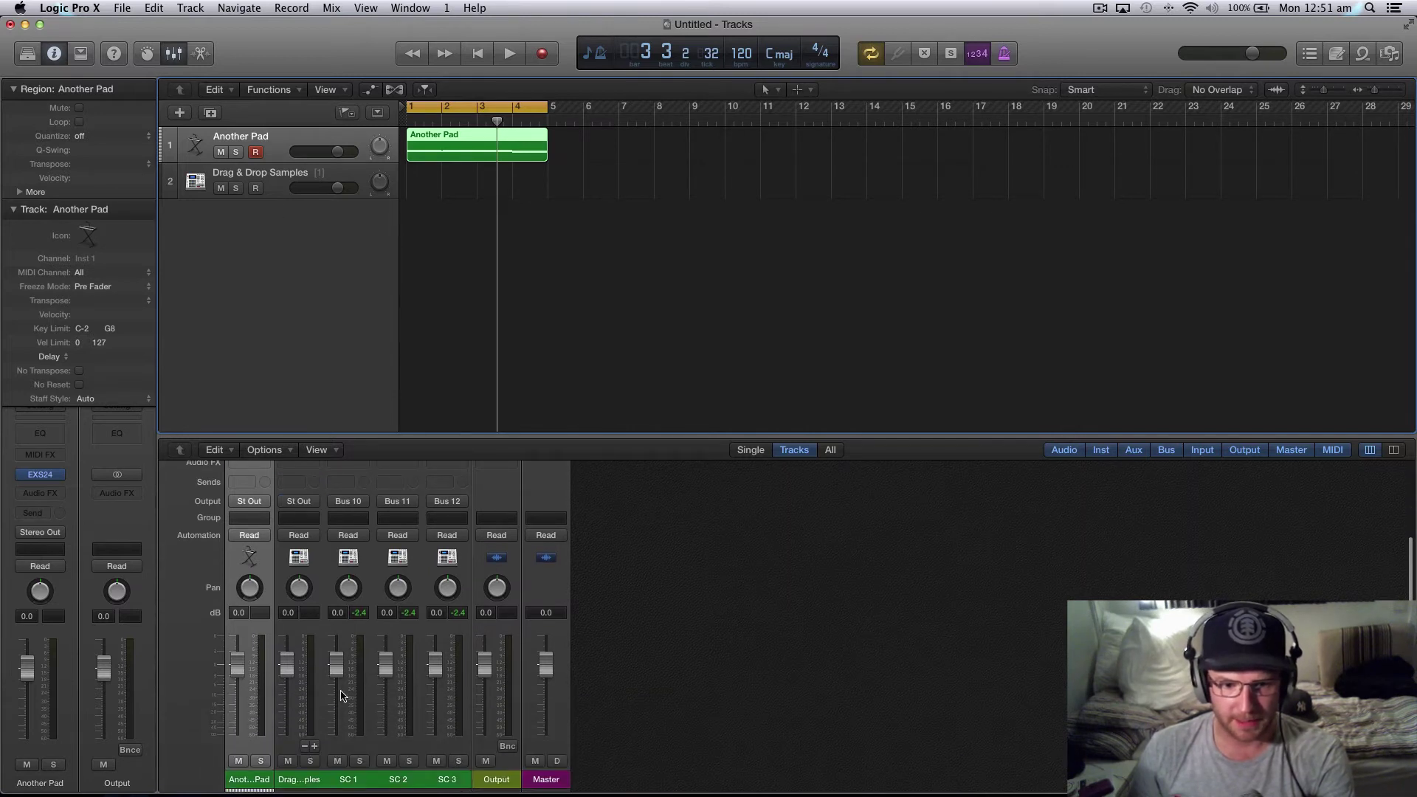
{"action": "left_click_drag", "start_coordinate": [350, 697], "coordinate": [461, 698]}
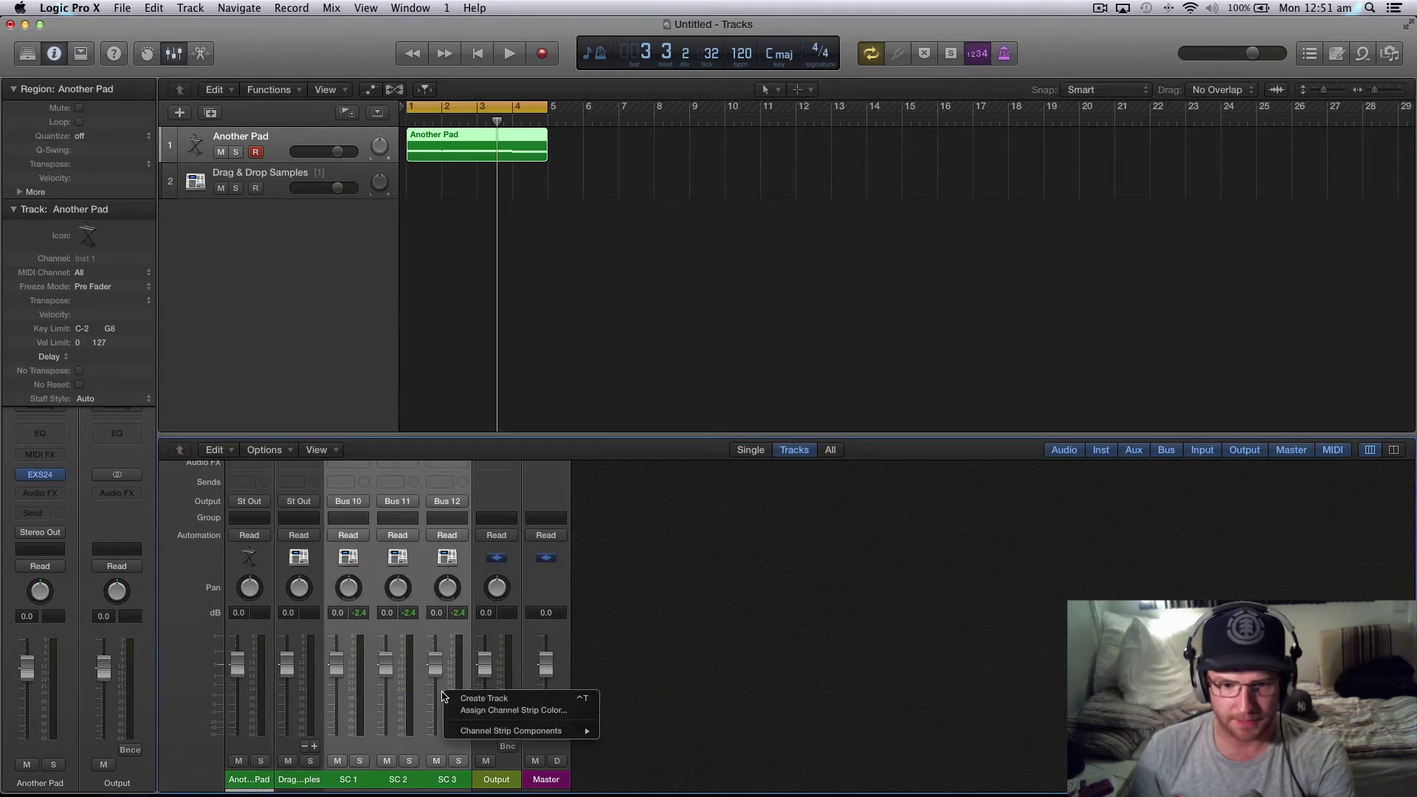
{"action": "right_click", "coordinate": [444, 693]}
{"action": "left_click", "coordinate": [469, 698]}
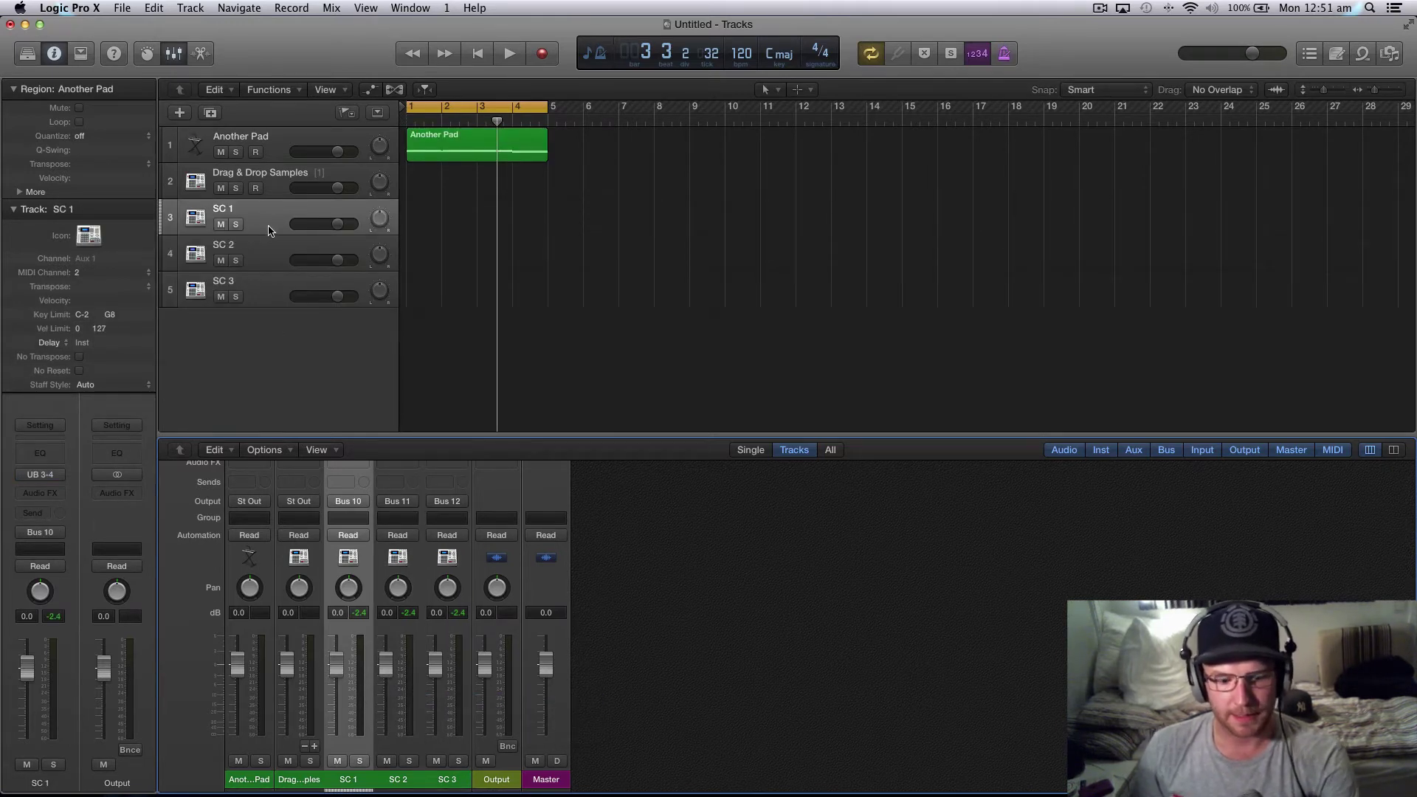
- Give SC 1 the blue folder icon from the Other icon group
{"action": "left_click", "coordinate": [271, 294], "text": "shift"}
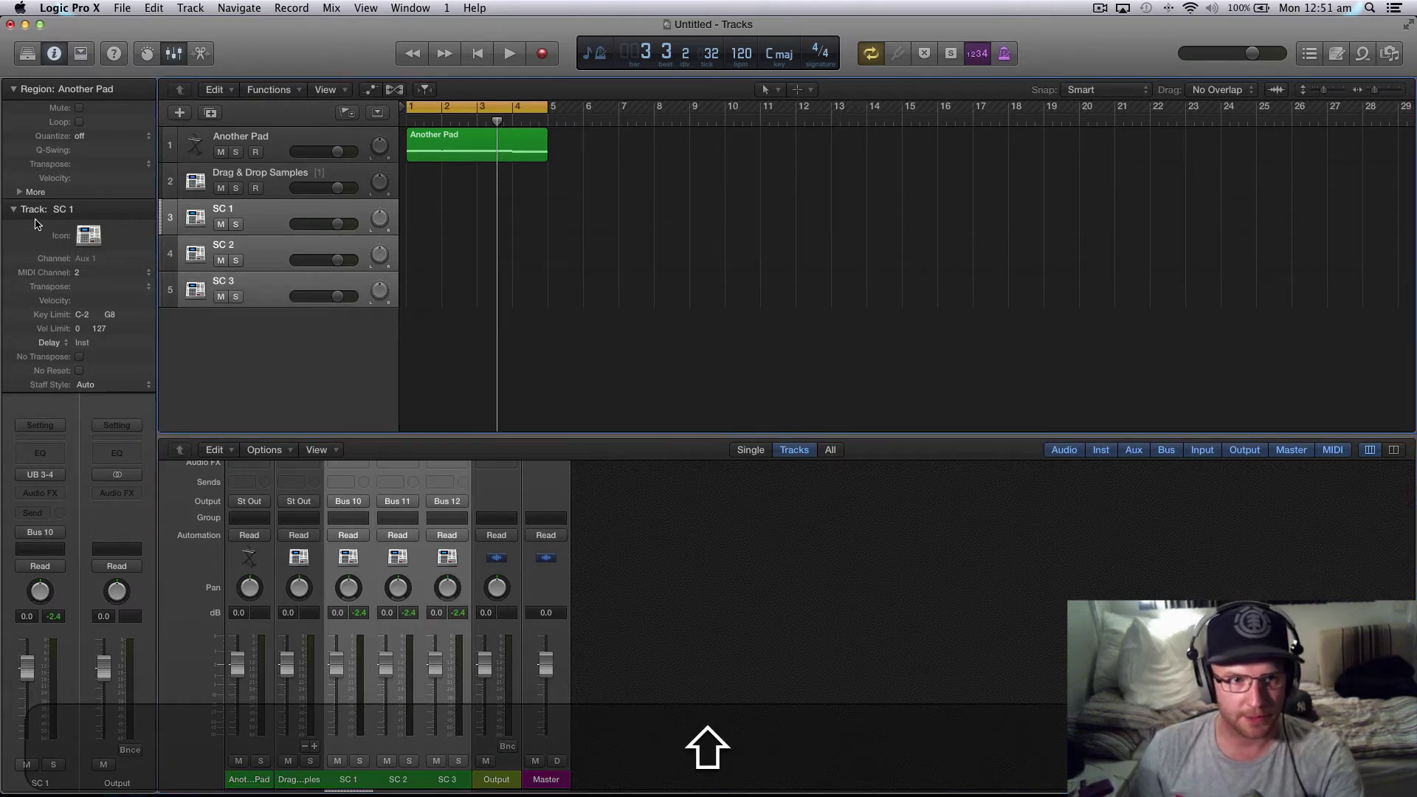
{"action": "left_click", "coordinate": [14, 210]}
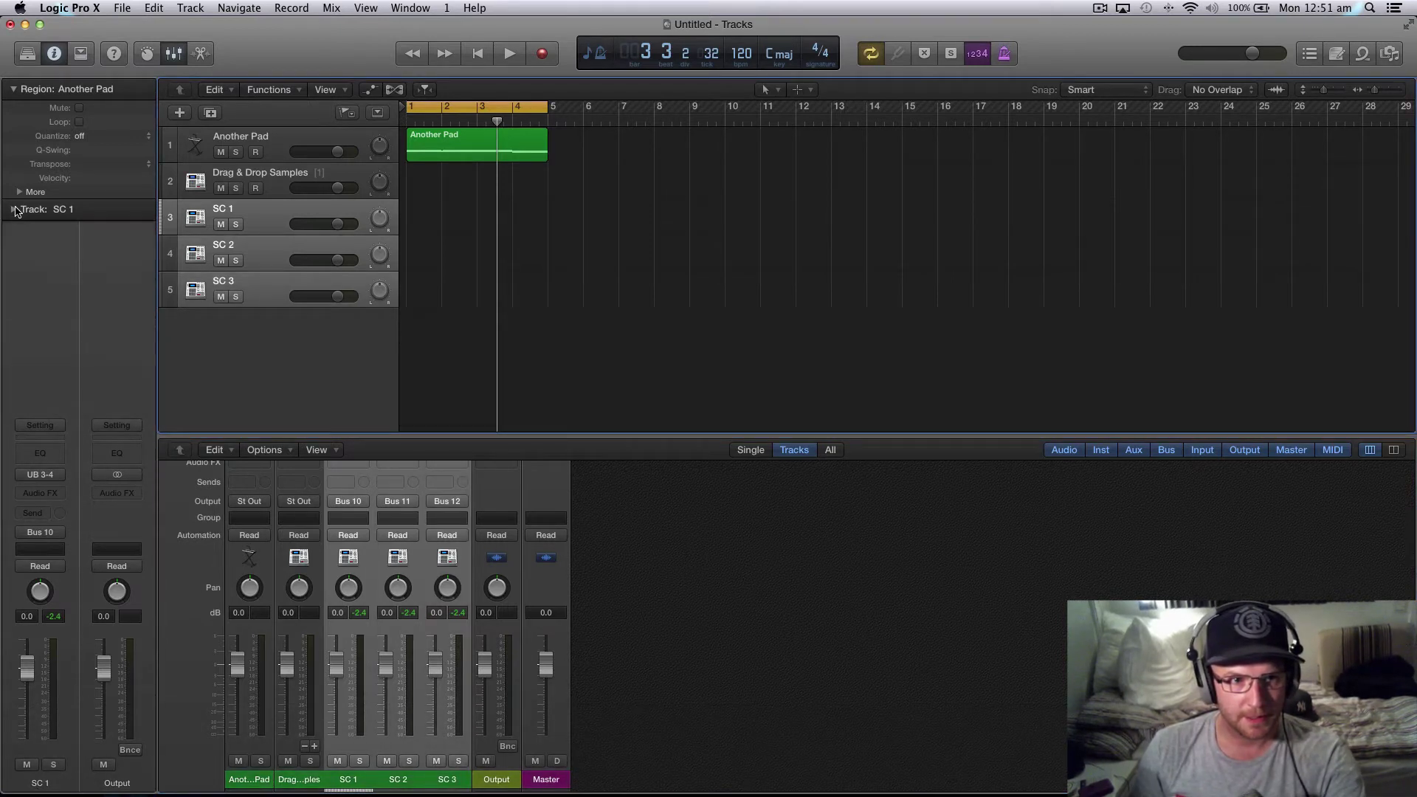
{"action": "left_click", "coordinate": [14, 89]}
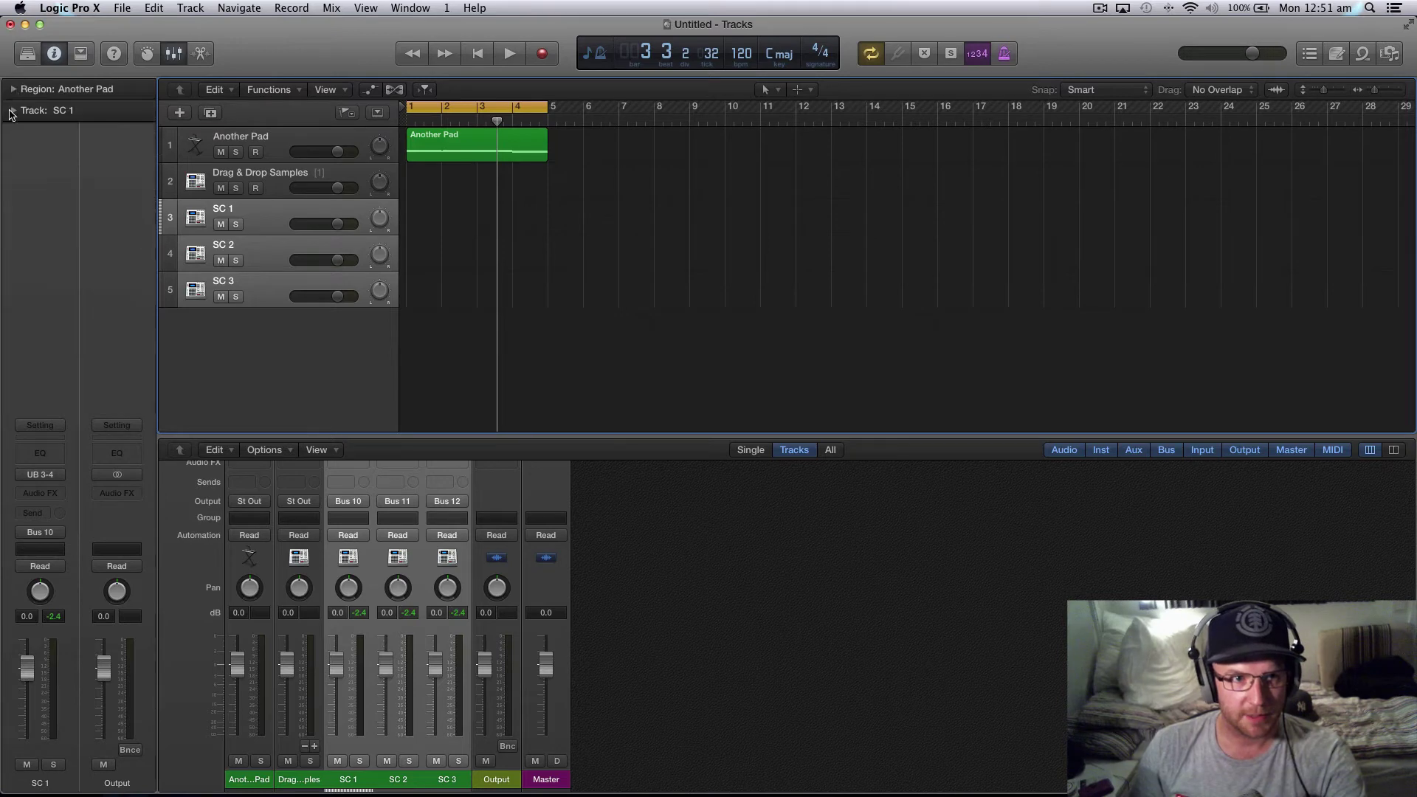
{"action": "left_click", "coordinate": [13, 111]}
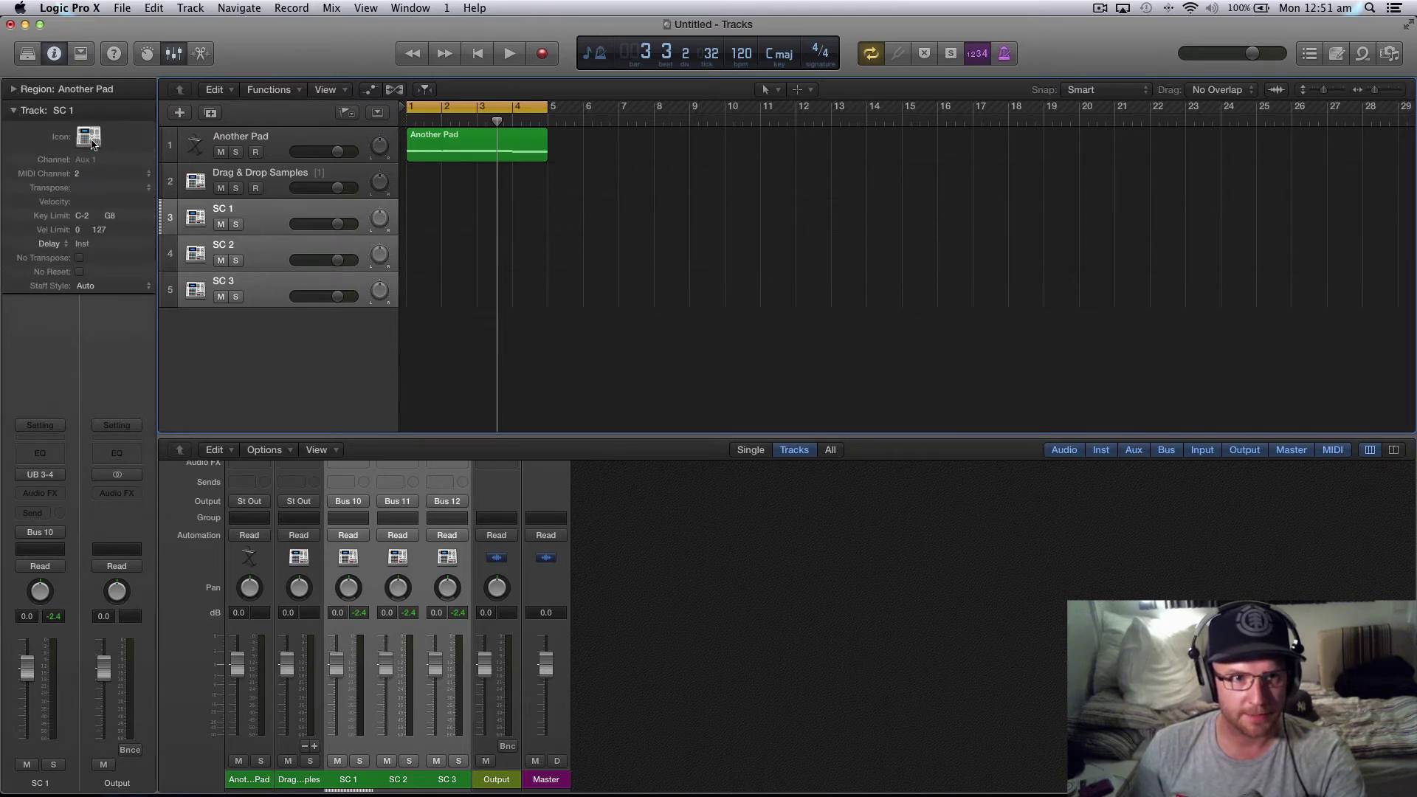
{"action": "left_click", "coordinate": [89, 138]}
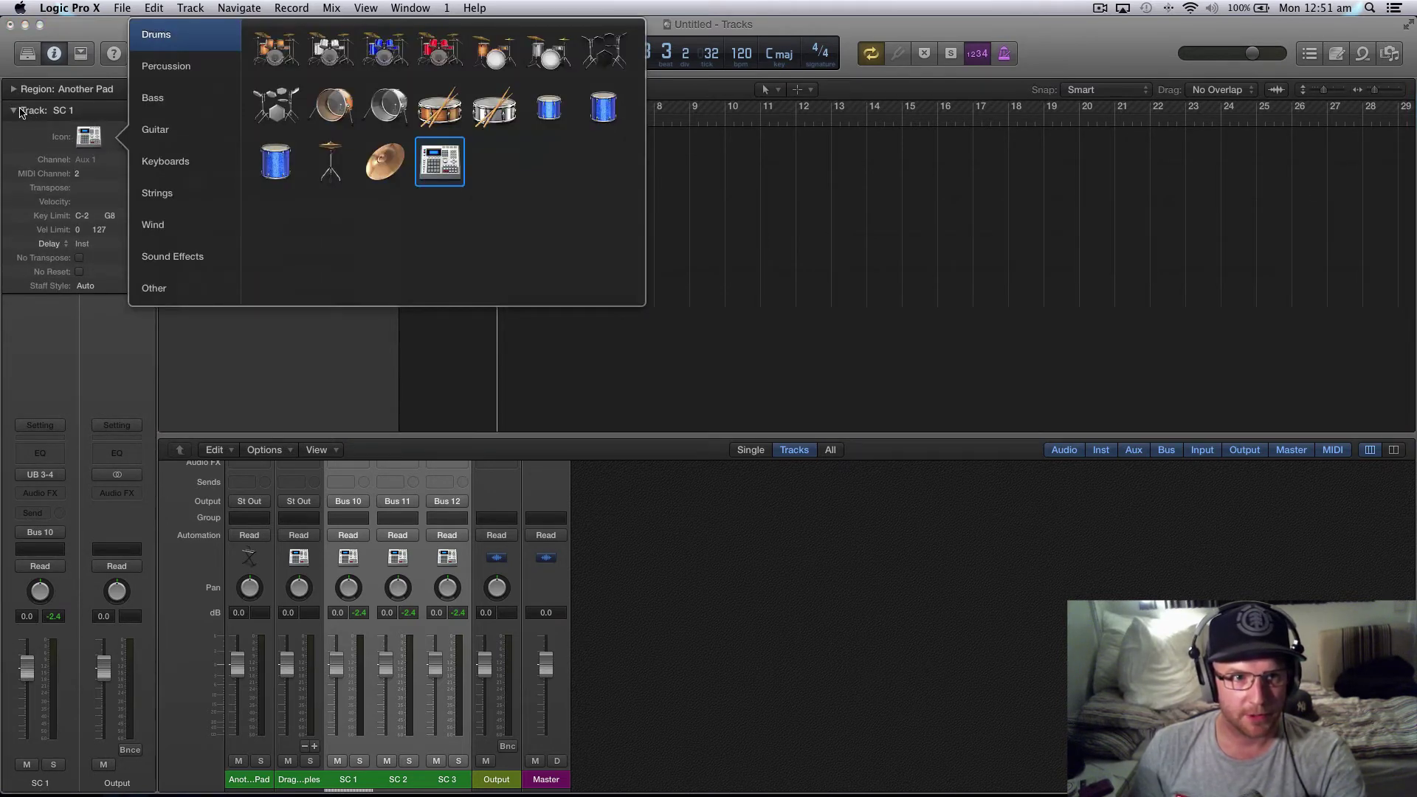
{"action": "left_click", "coordinate": [14, 111]}
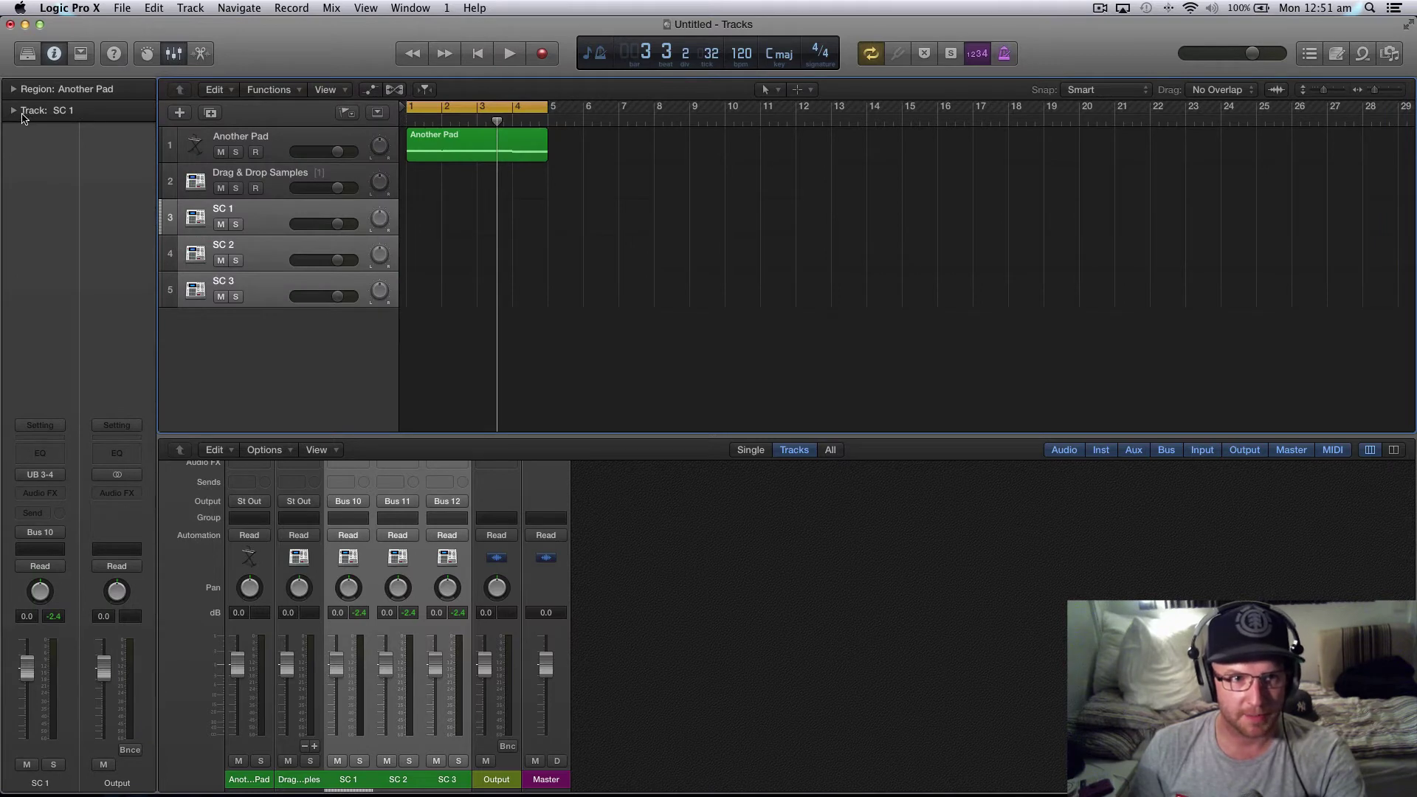
{"action": "left_click", "coordinate": [14, 111]}
{"action": "left_click", "coordinate": [88, 135]}
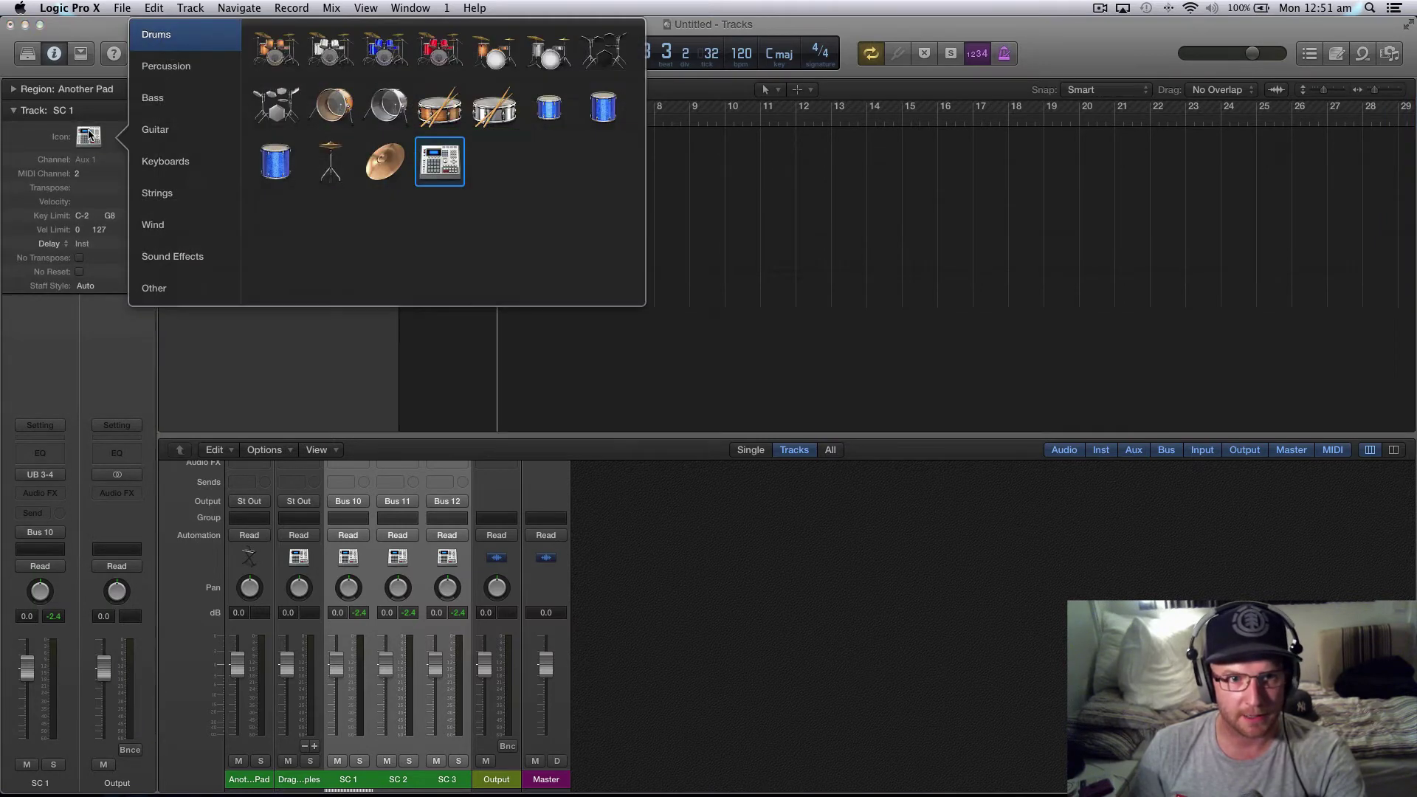
{"action": "left_click", "coordinate": [162, 291]}
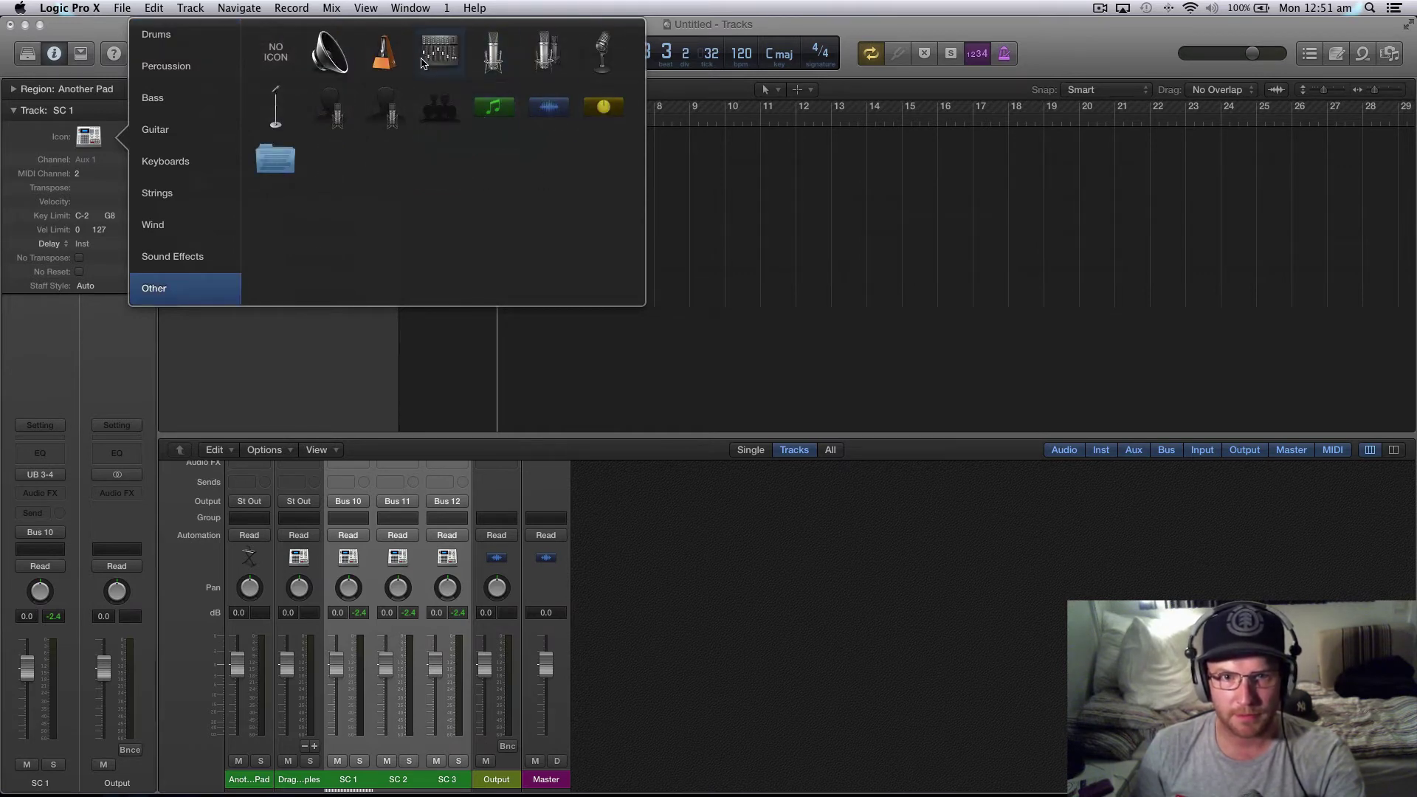
{"action": "left_click", "coordinate": [273, 162]}
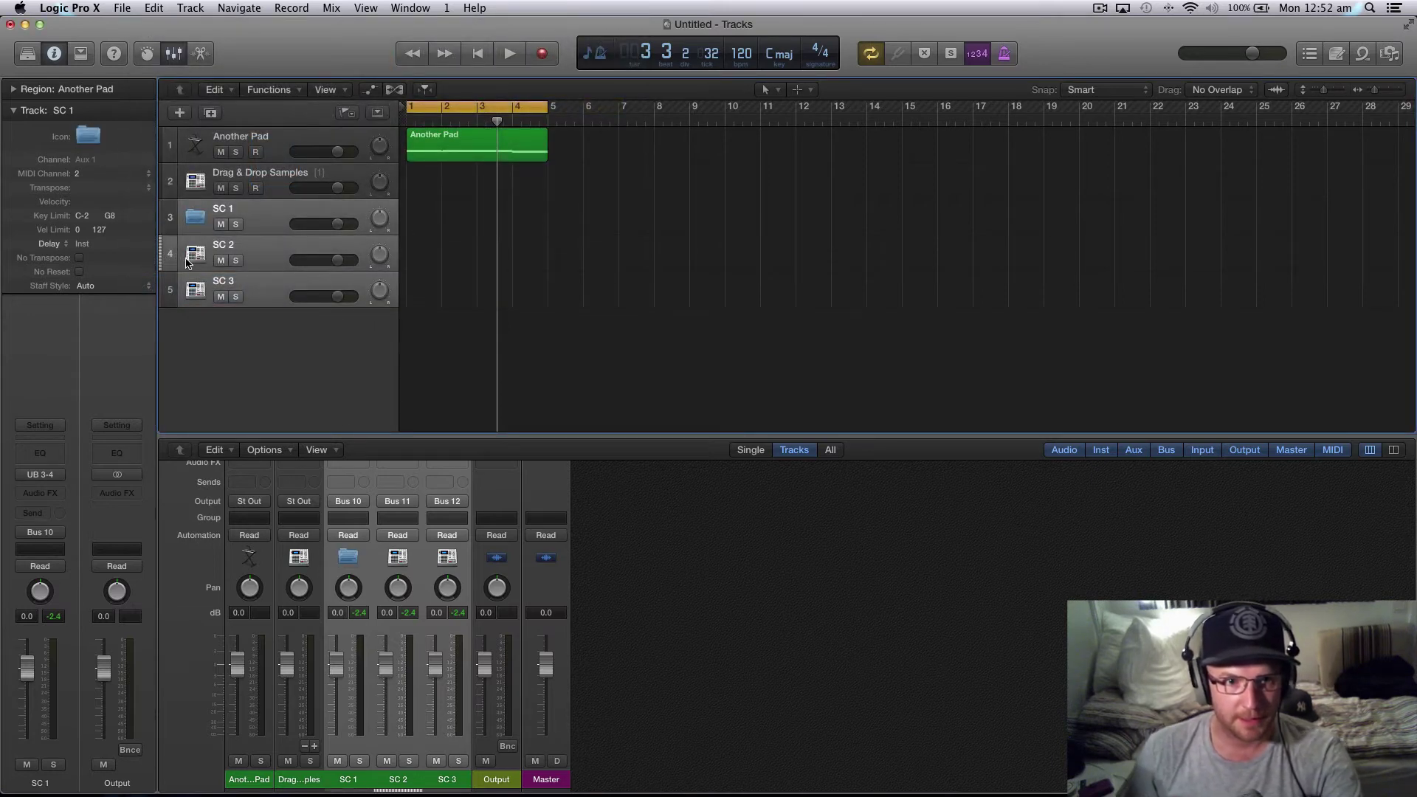
- Give SC 2 and SC 3 the blue folder icon as well
{"action": "left_click", "coordinate": [187, 263]}
{"action": "left_click", "coordinate": [90, 137]}
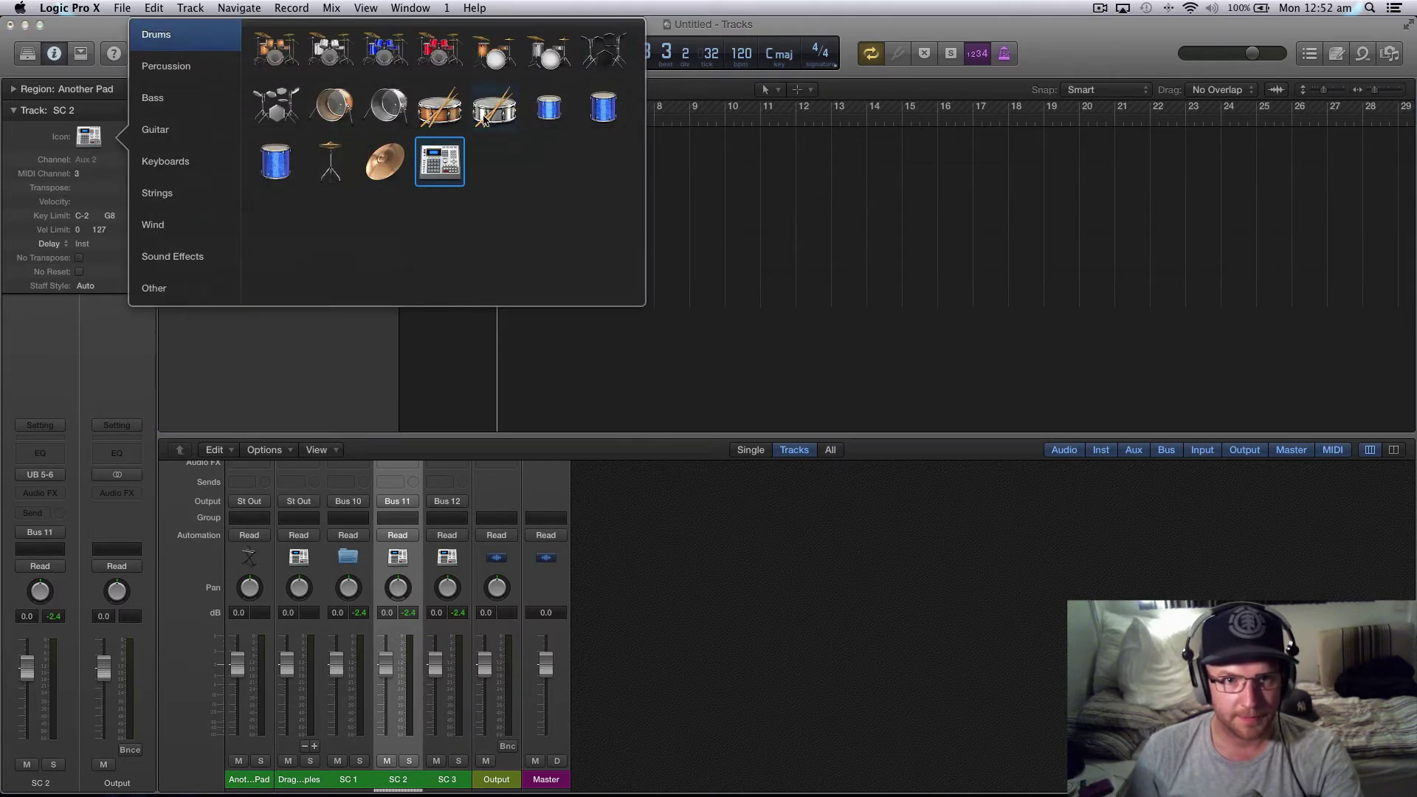
{"action": "left_click", "coordinate": [169, 288]}
{"action": "left_click", "coordinate": [293, 162]}
{"action": "left_click", "coordinate": [196, 295]}
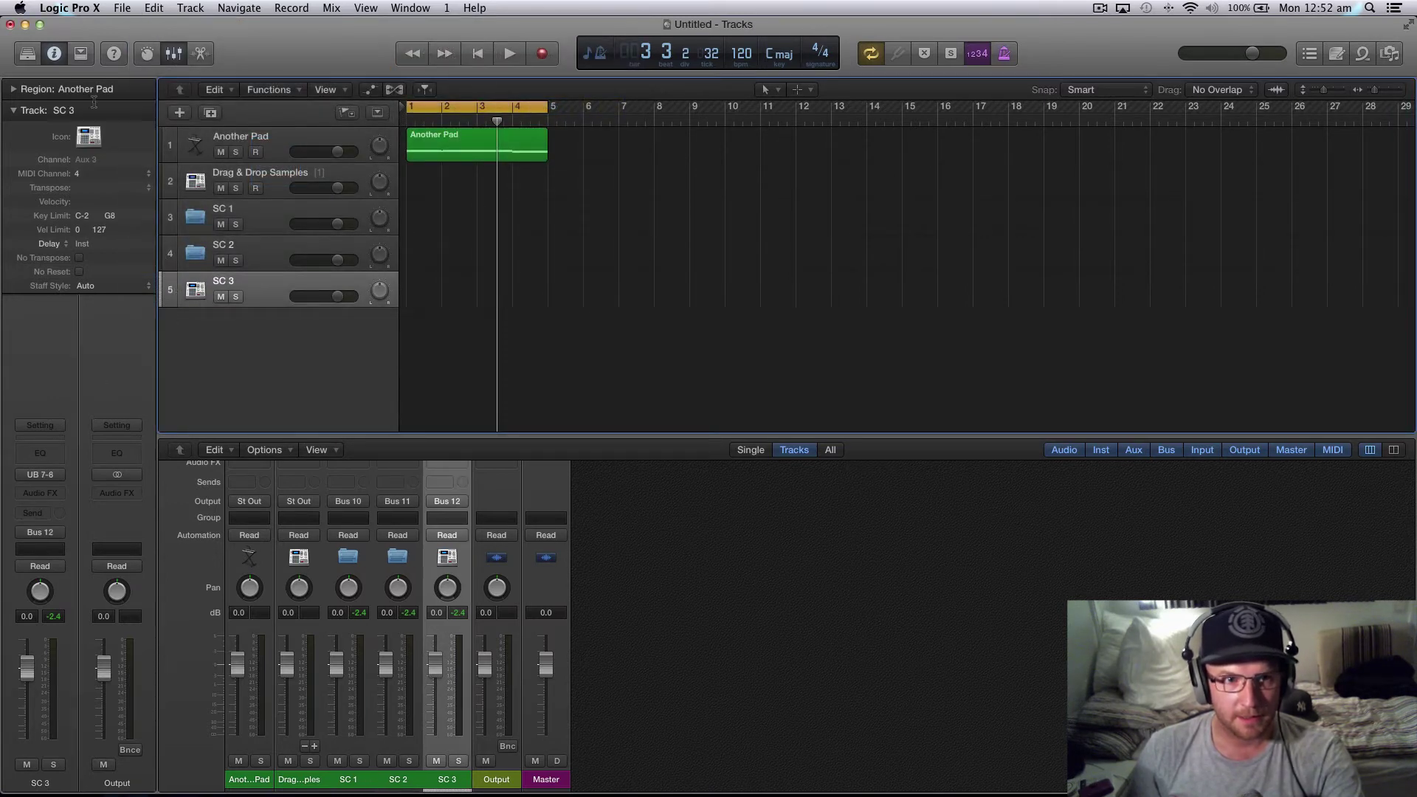
{"action": "left_click", "coordinate": [89, 137]}
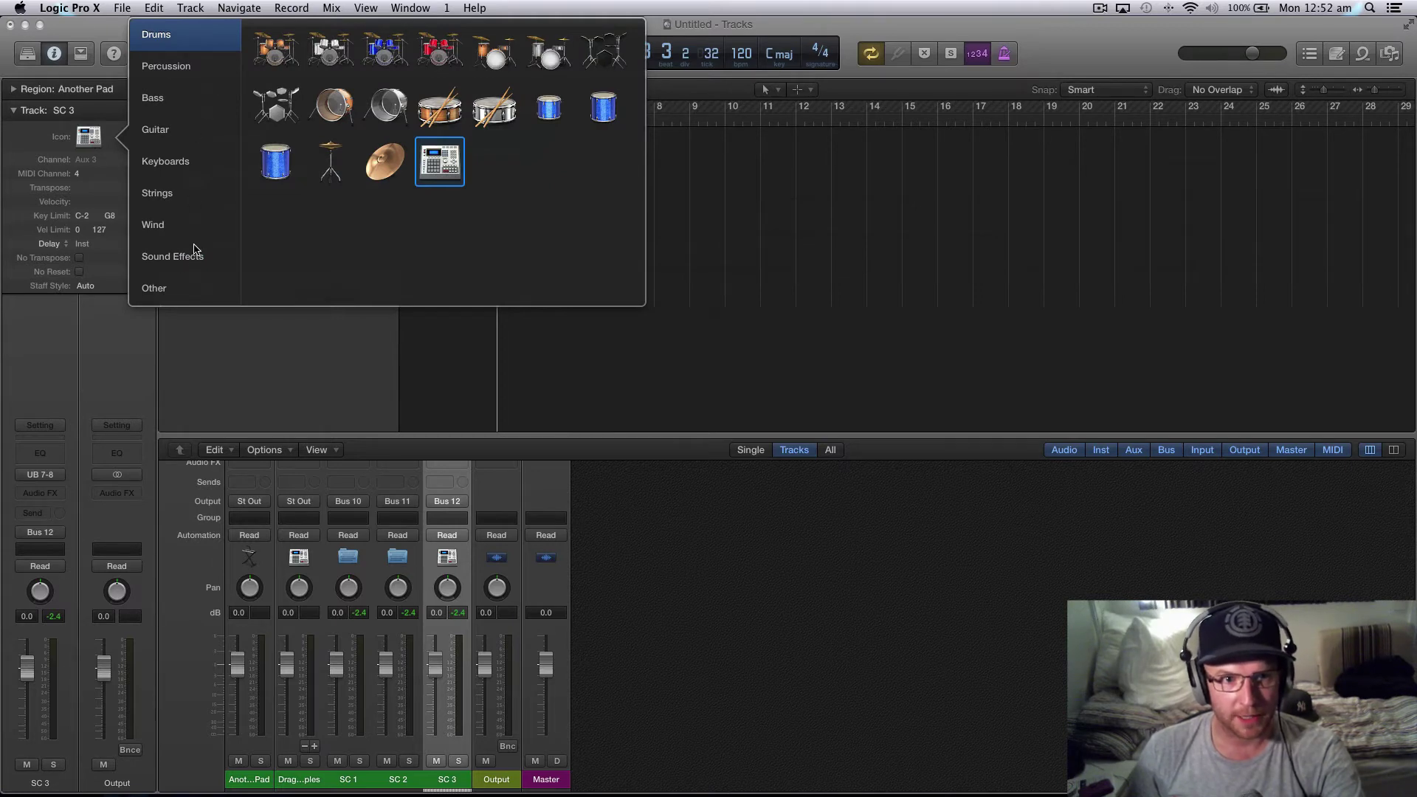
{"action": "mouse_move", "coordinate": [190, 286]}
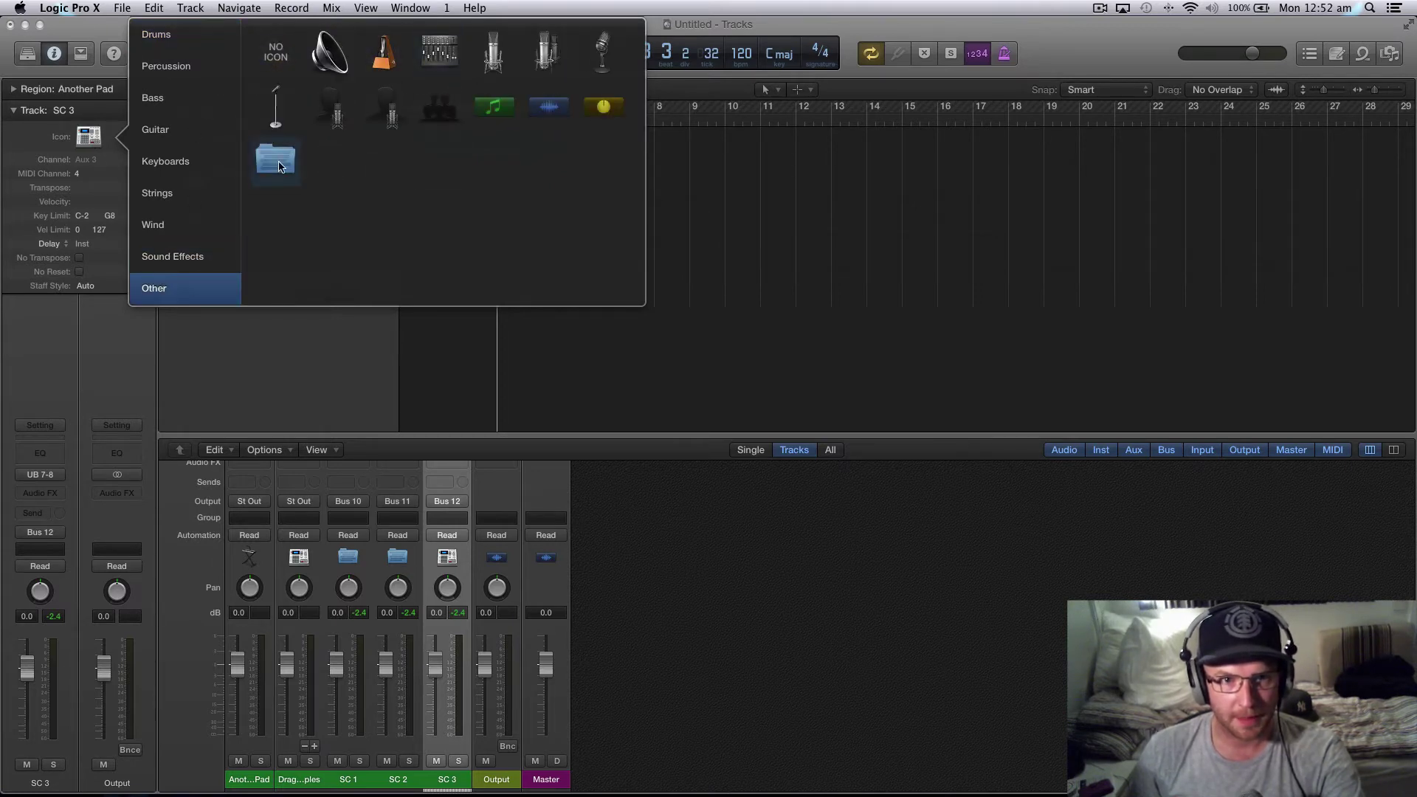
{"action": "left_click", "coordinate": [279, 165]}
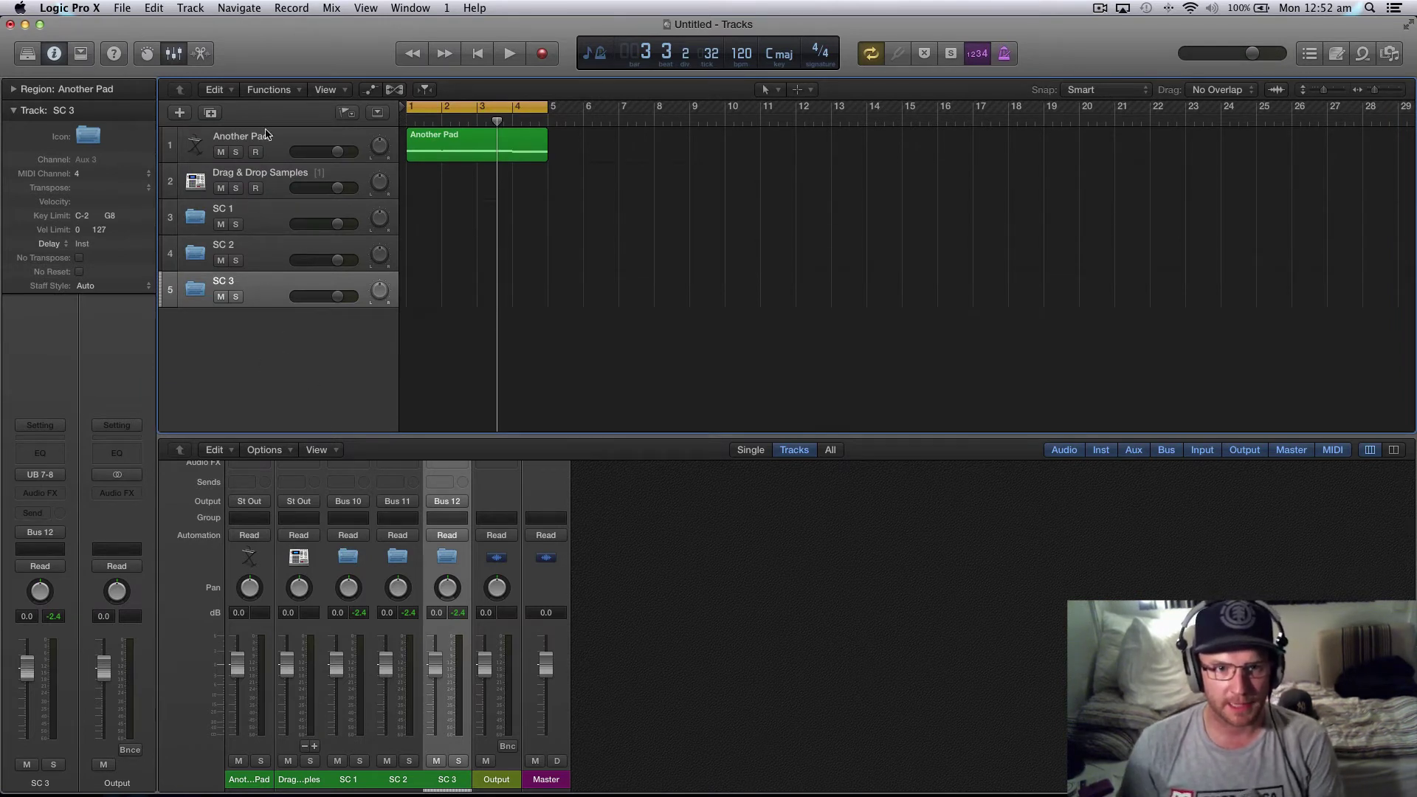
- Select the Drag & Drop Samples track, open its Ultrabeat and select the Sample 01 voice
{"action": "left_click", "coordinate": [267, 225]}
{"action": "scroll", "coordinate": [661, 591], "scroll_direction": "up", "scroll_amount": 3}
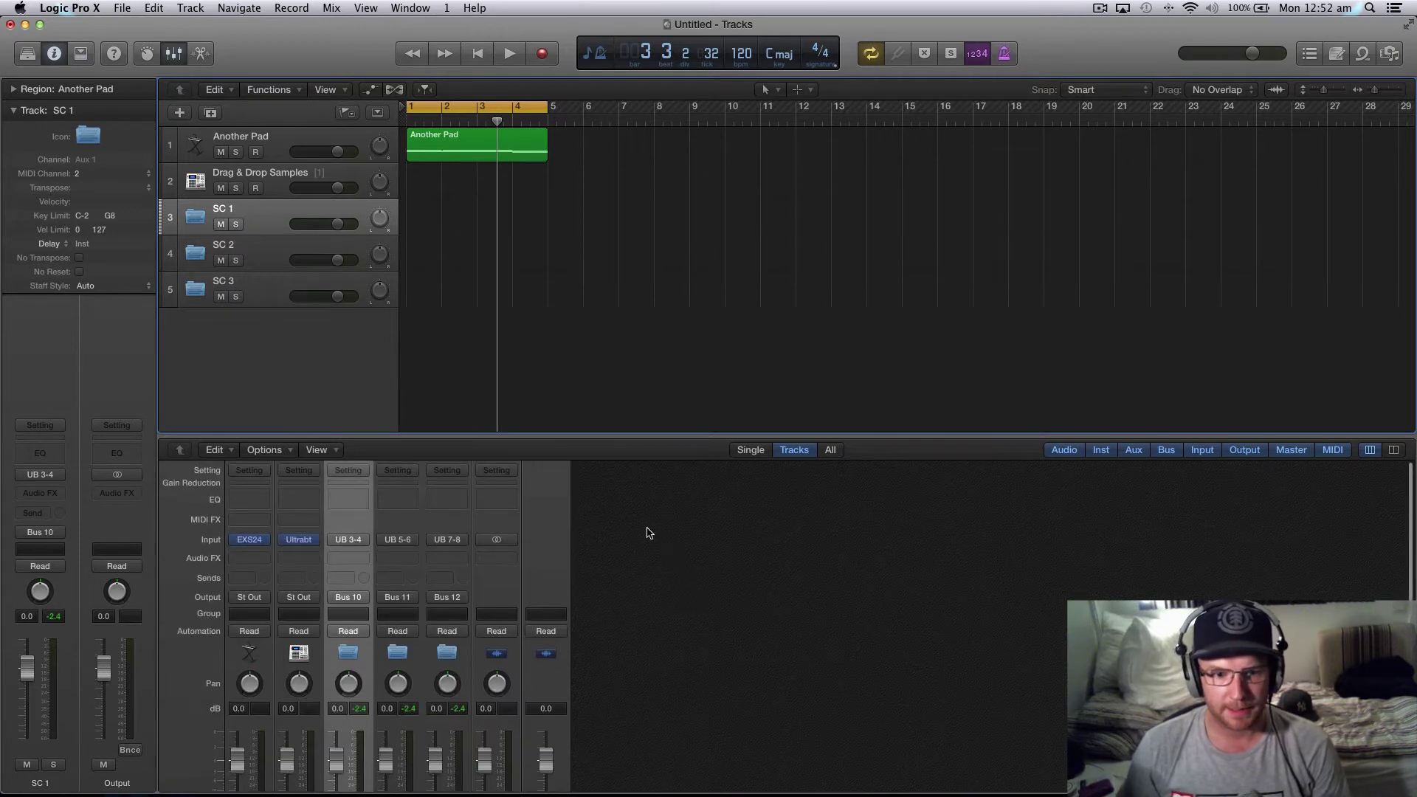
{"action": "scroll", "coordinate": [598, 655], "scroll_direction": "down", "scroll_amount": 3}
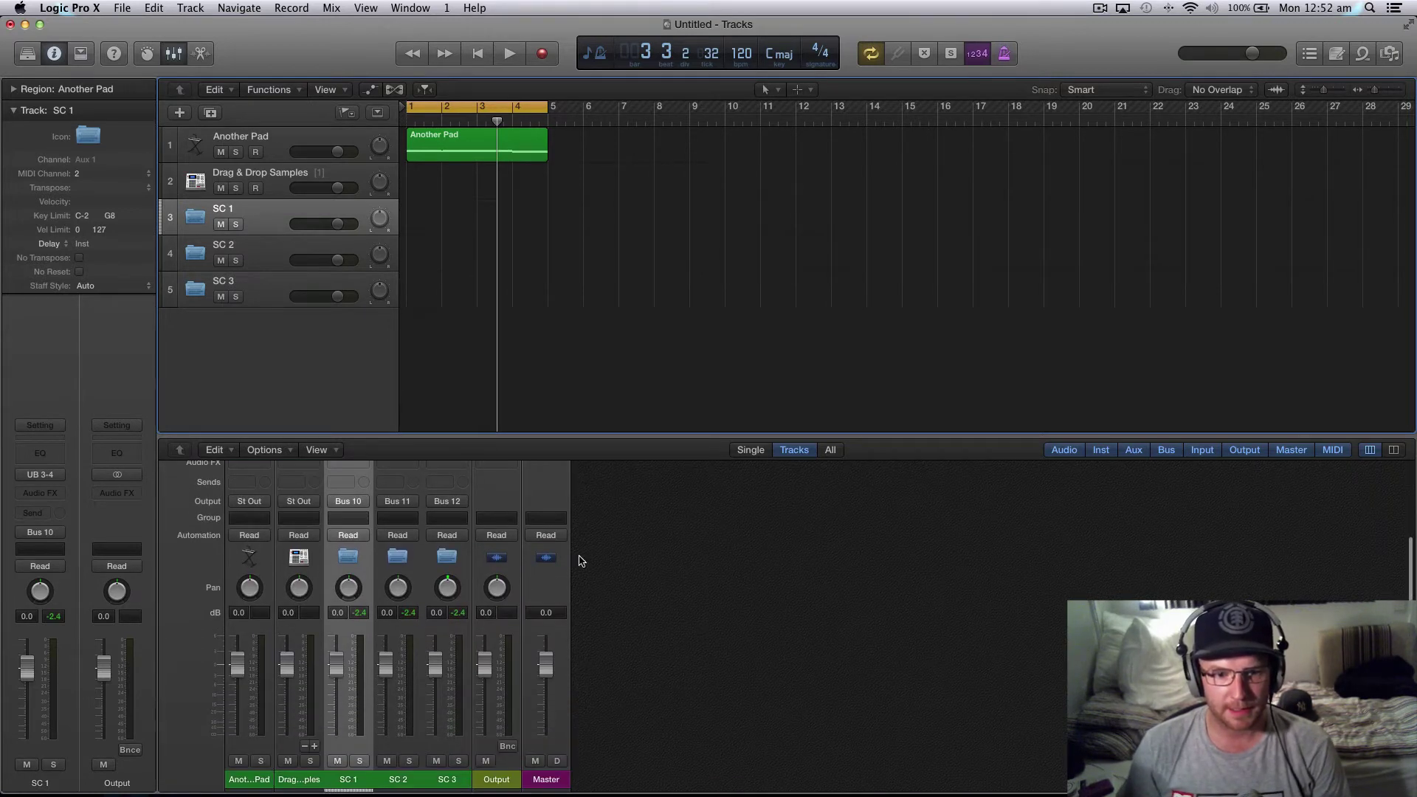
{"action": "left_click", "coordinate": [218, 174]}
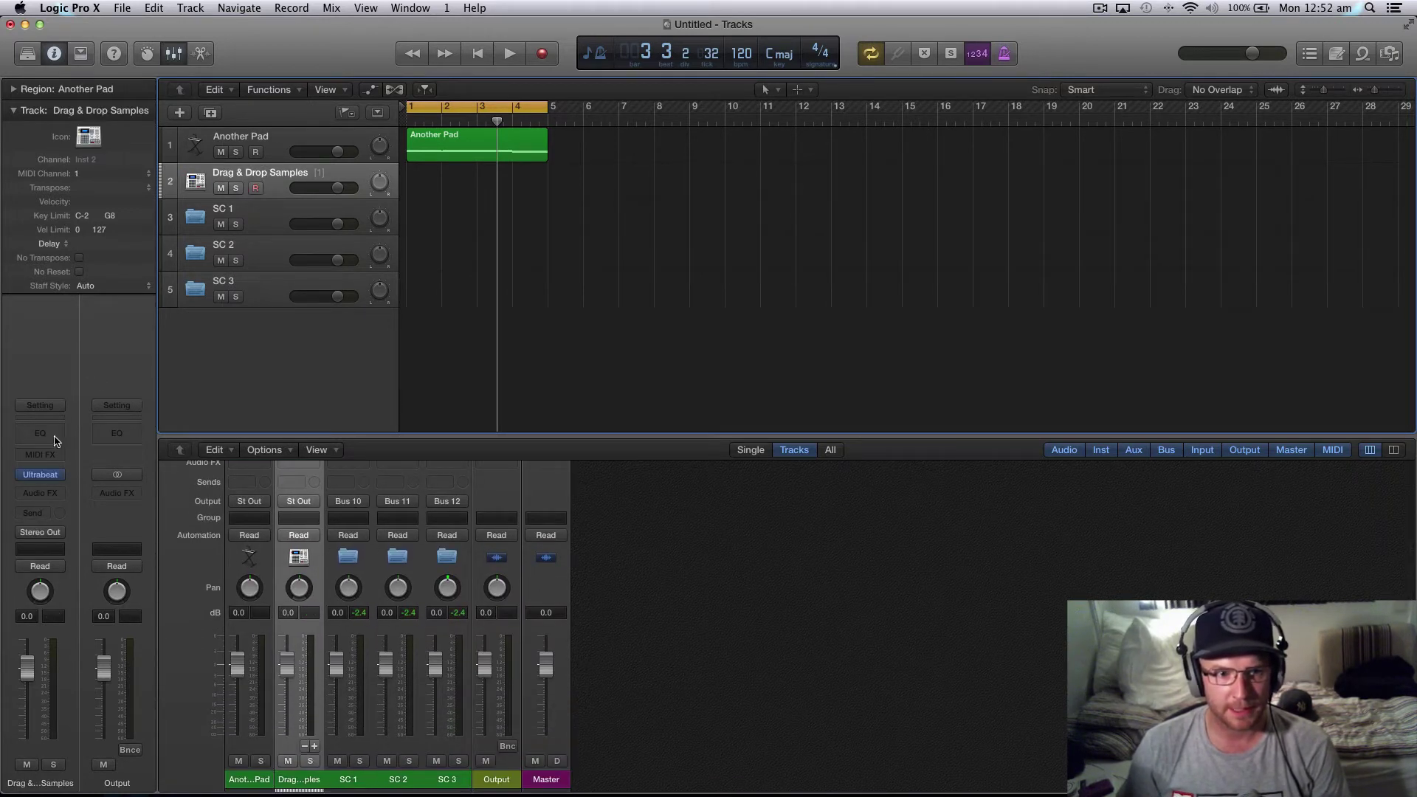
{"action": "left_click", "coordinate": [40, 475]}
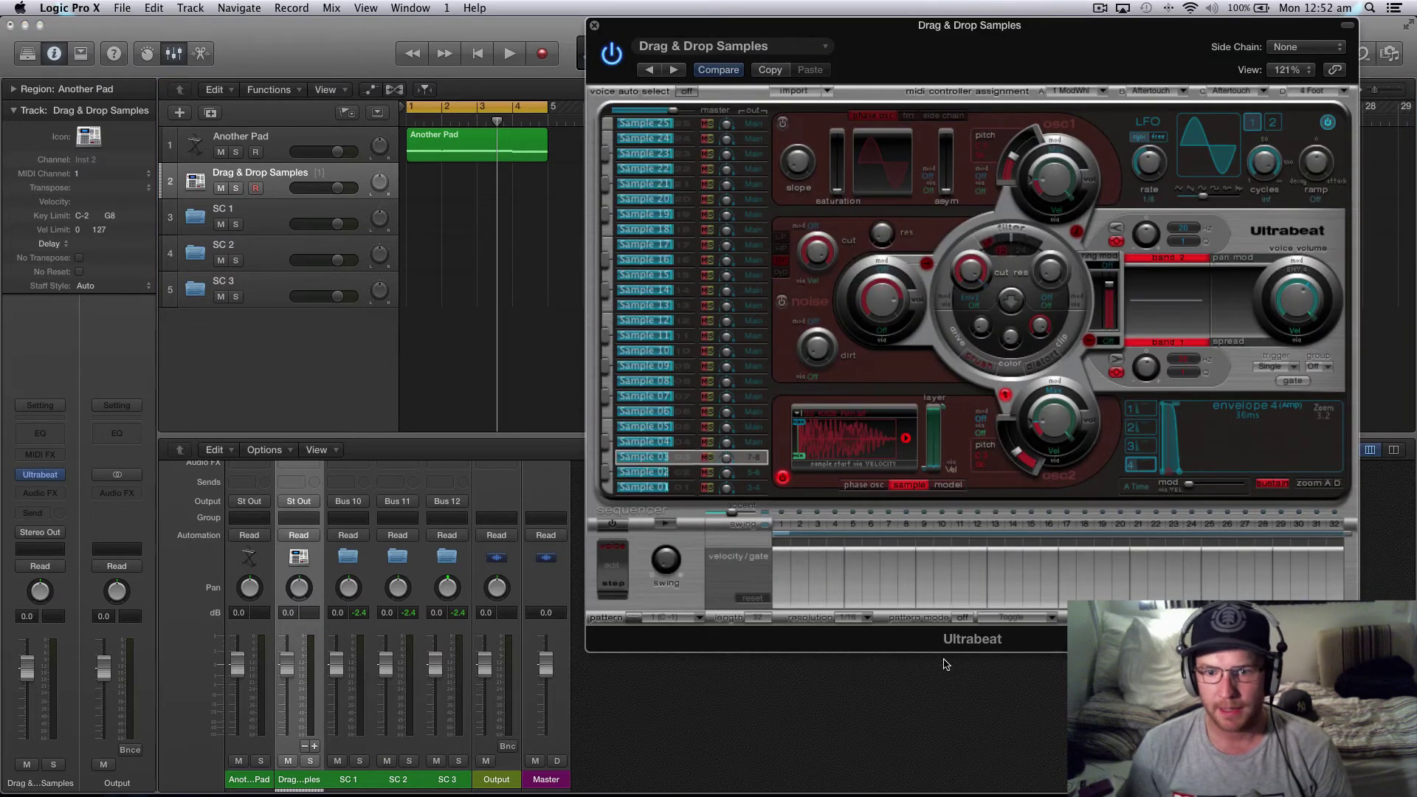
{"action": "left_click", "coordinate": [639, 489]}
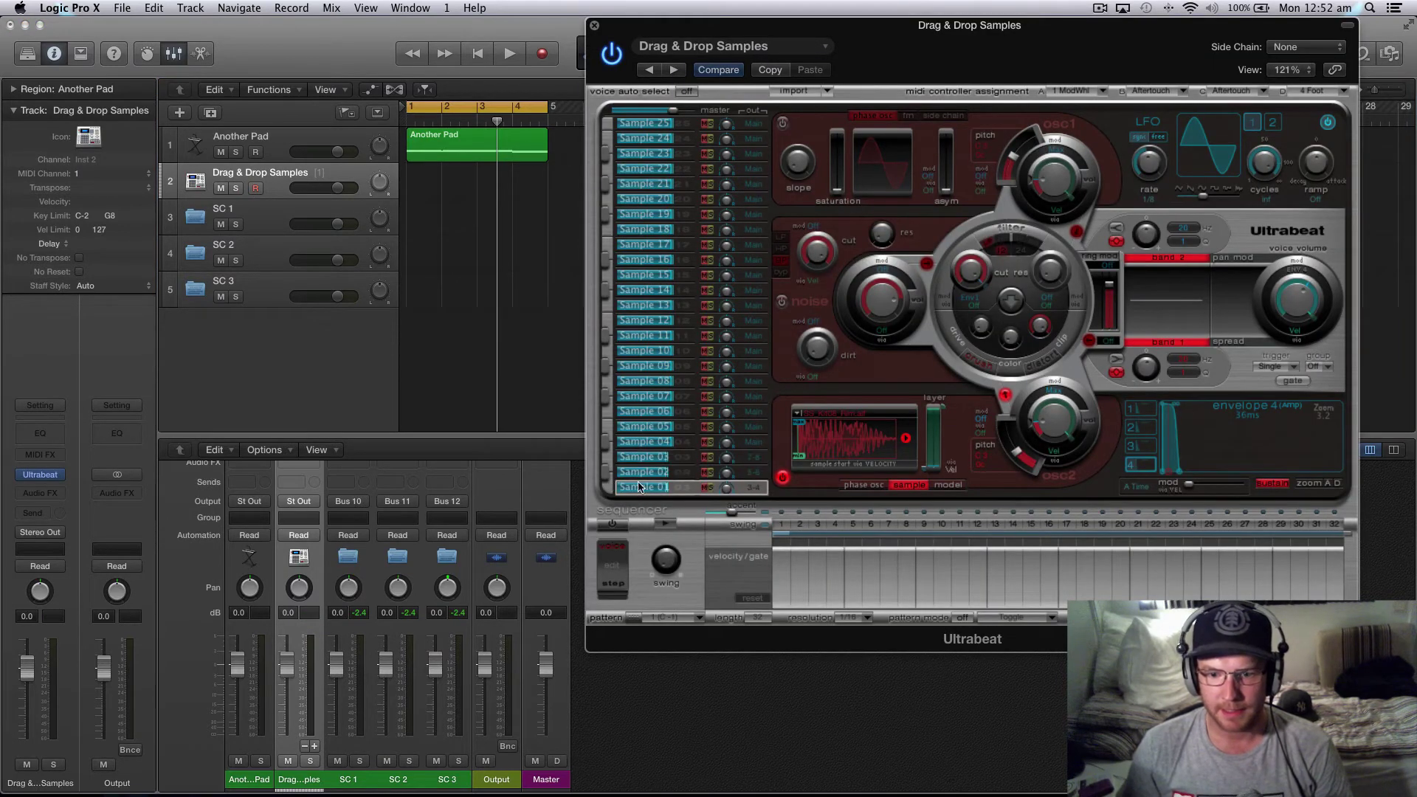
{"action": "scroll", "coordinate": [641, 709], "scroll_direction": "up", "scroll_amount": 3}
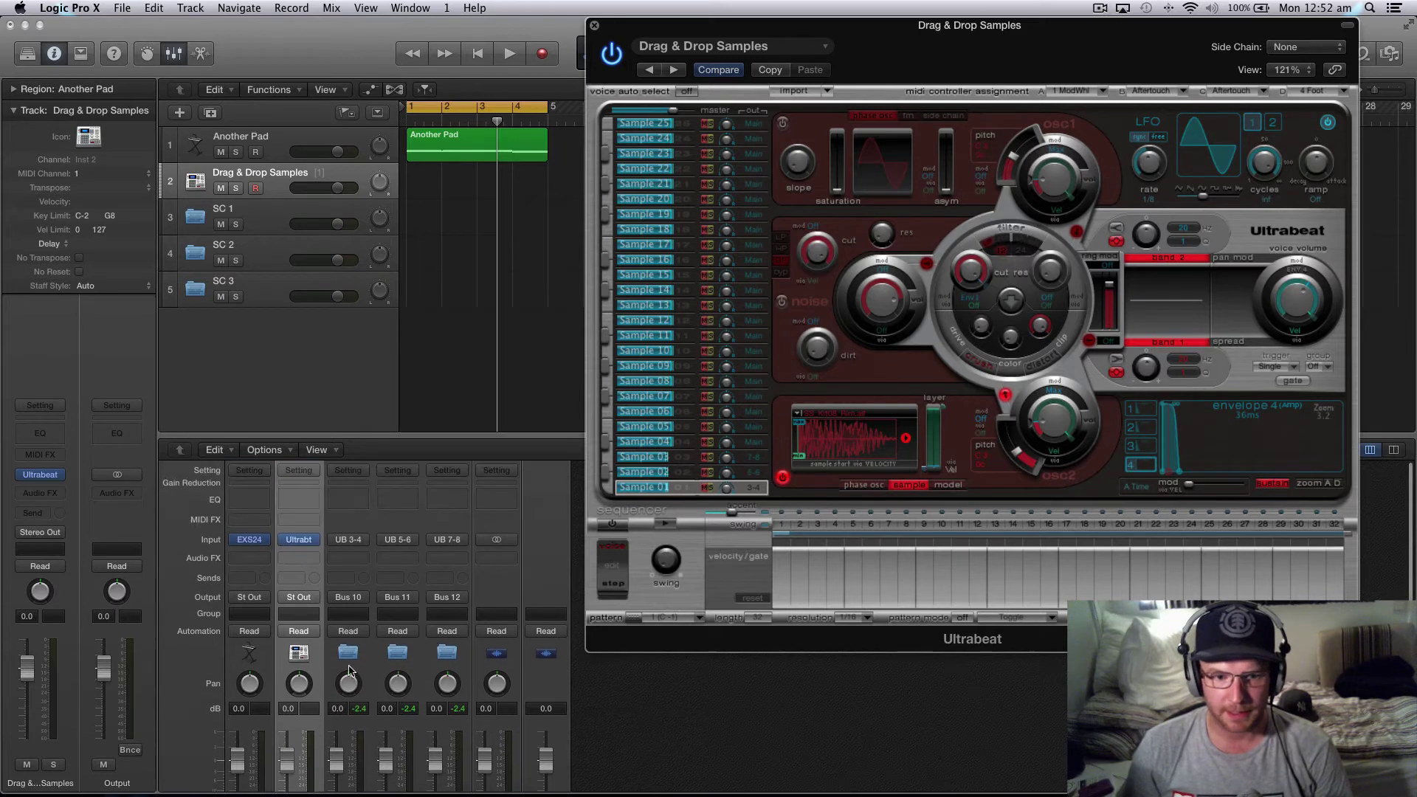
{"action": "scroll", "coordinate": [600, 695], "scroll_direction": "down", "scroll_amount": 2}
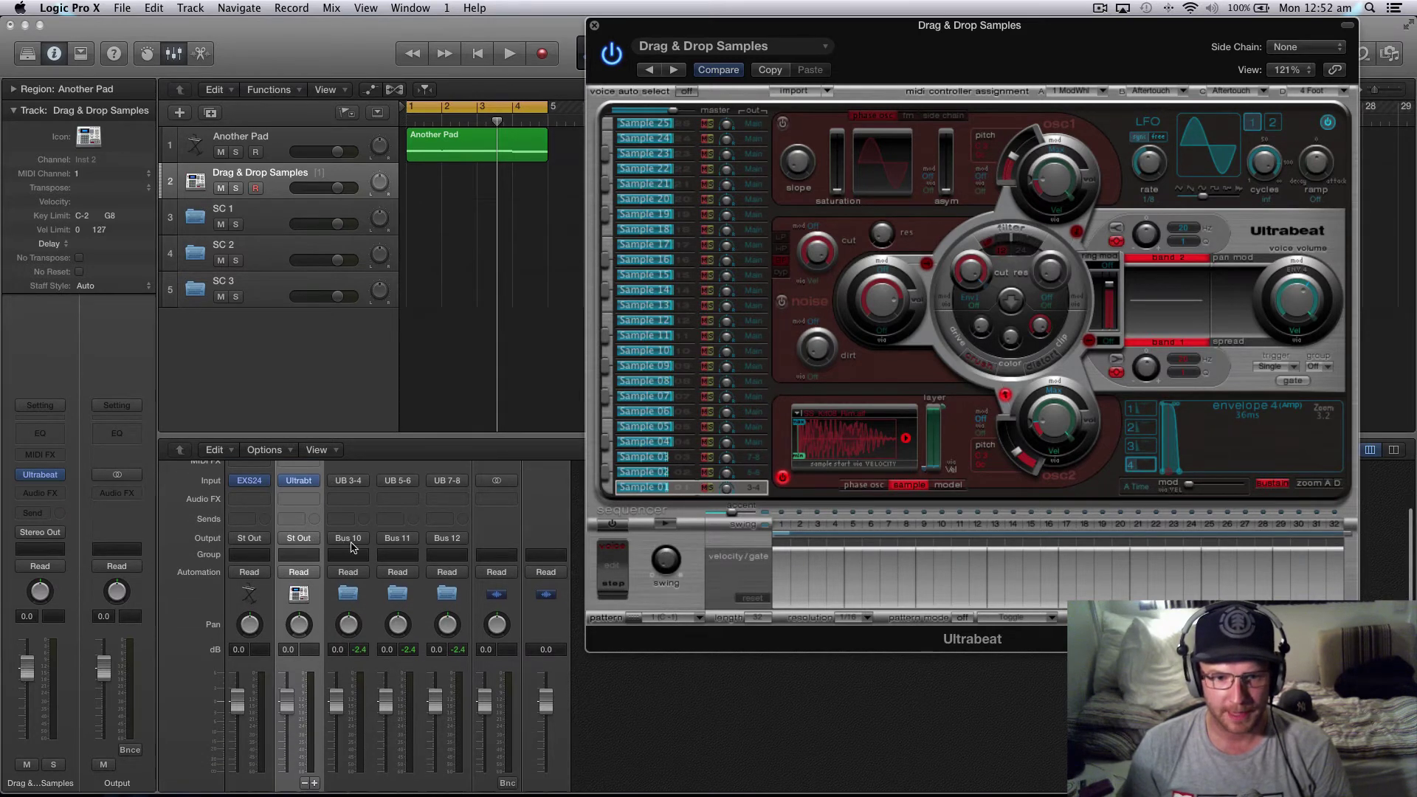
{"action": "scroll", "coordinate": [643, 739], "scroll_direction": "down", "scroll_amount": 2}
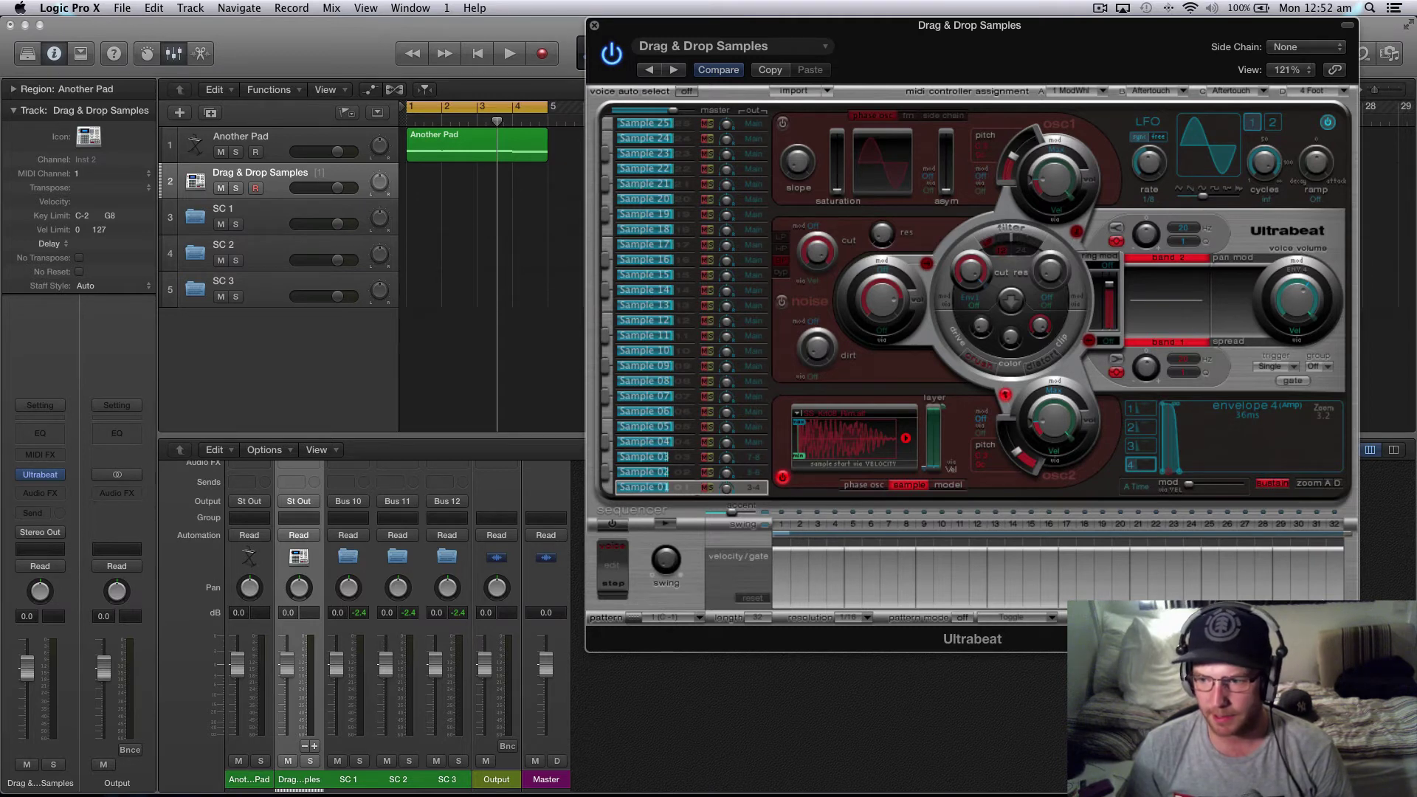
- Use Add Every Downbeat on Sample 01's step row, placing hits on steps 1, 5, 9 … 29
{"action": "left_click", "coordinate": [664, 523]}
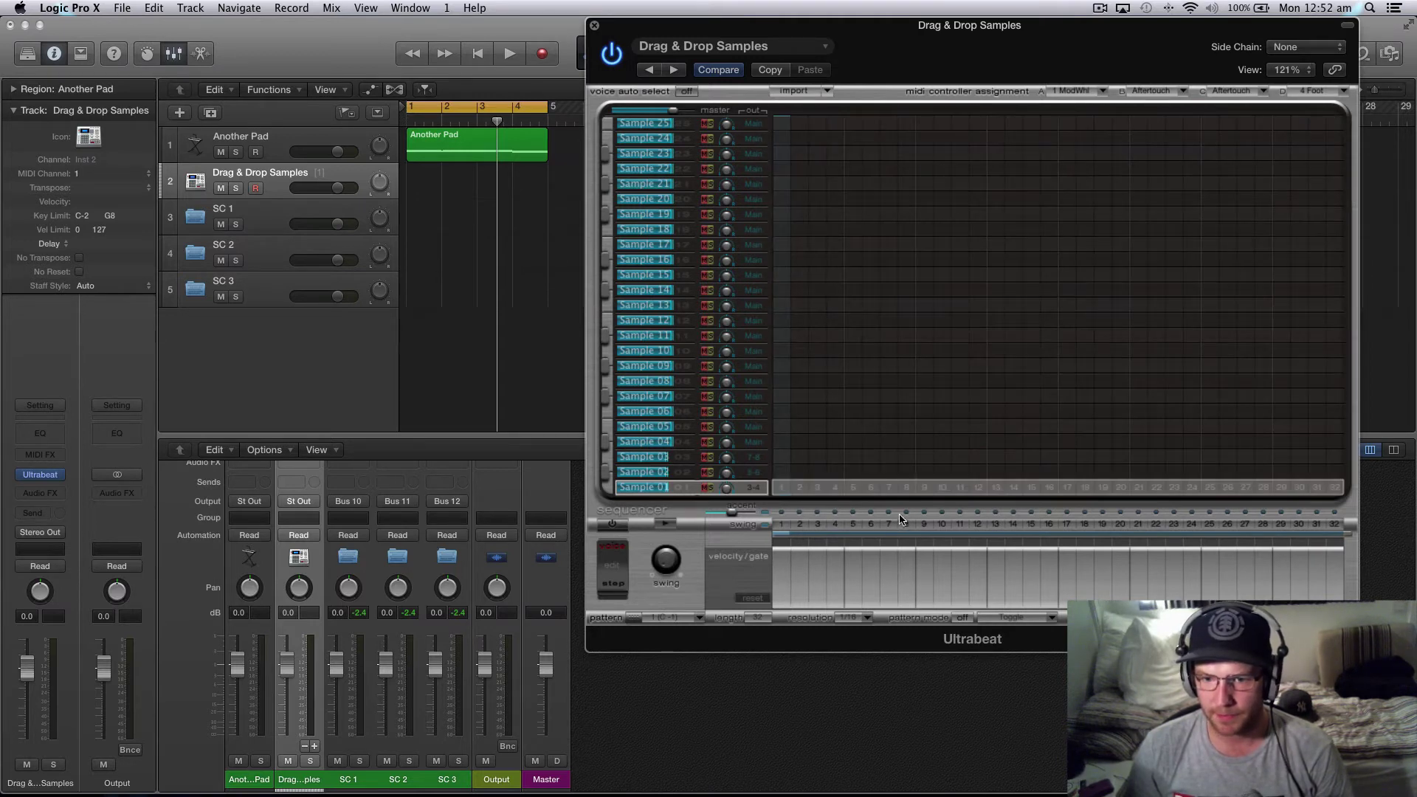
{"action": "right_click", "coordinate": [784, 493]}
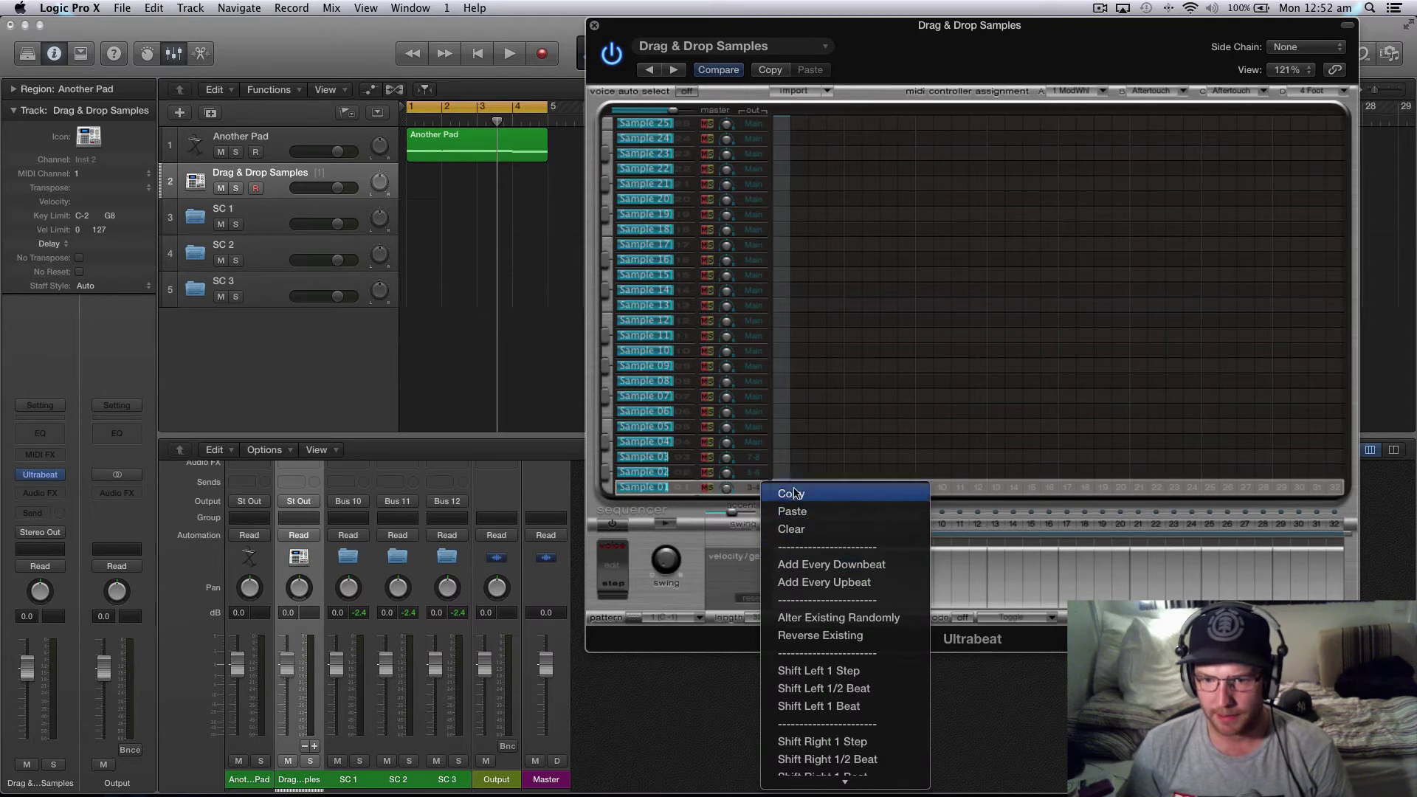
{"action": "left_click", "coordinate": [784, 497]}
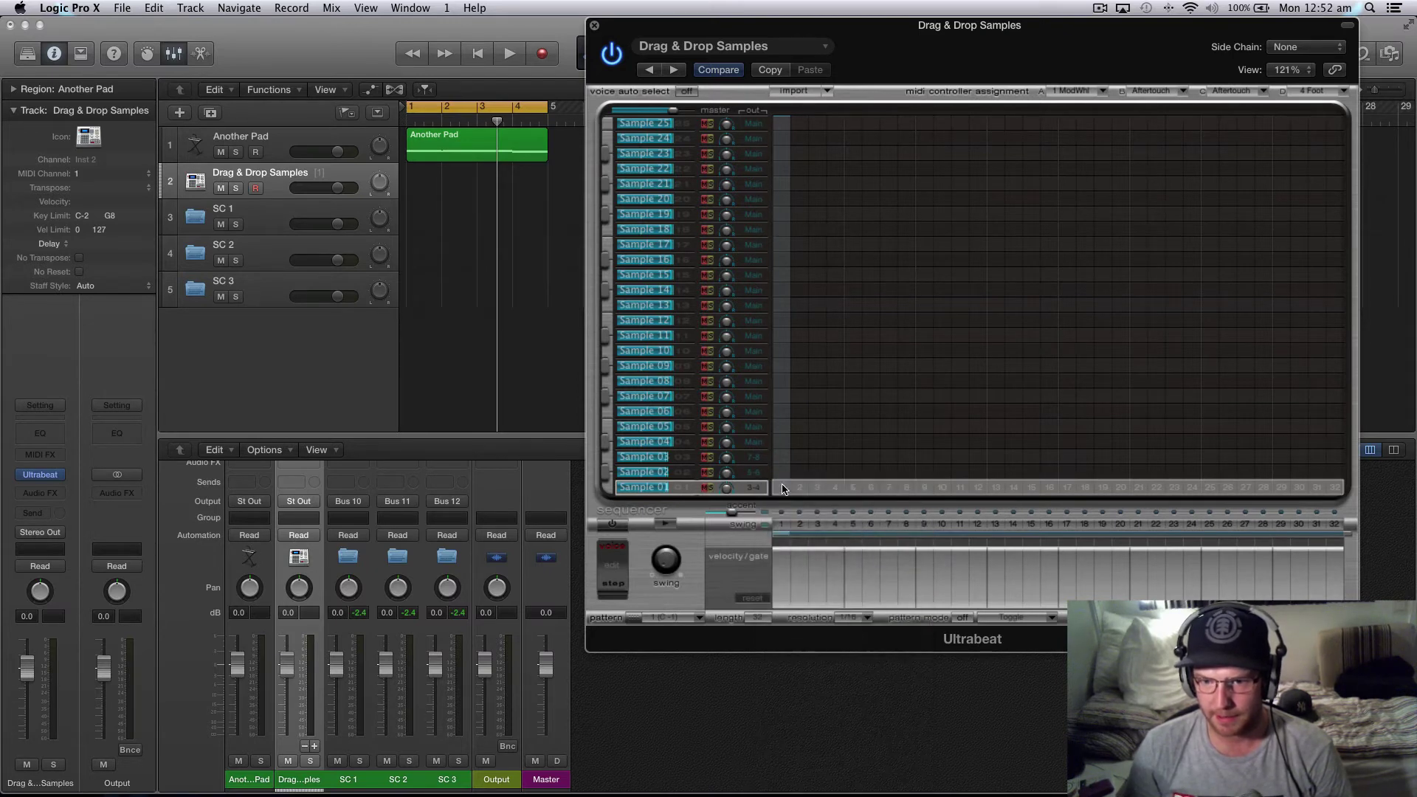
{"action": "right_click", "coordinate": [784, 490]}
{"action": "left_click", "coordinate": [805, 569]}
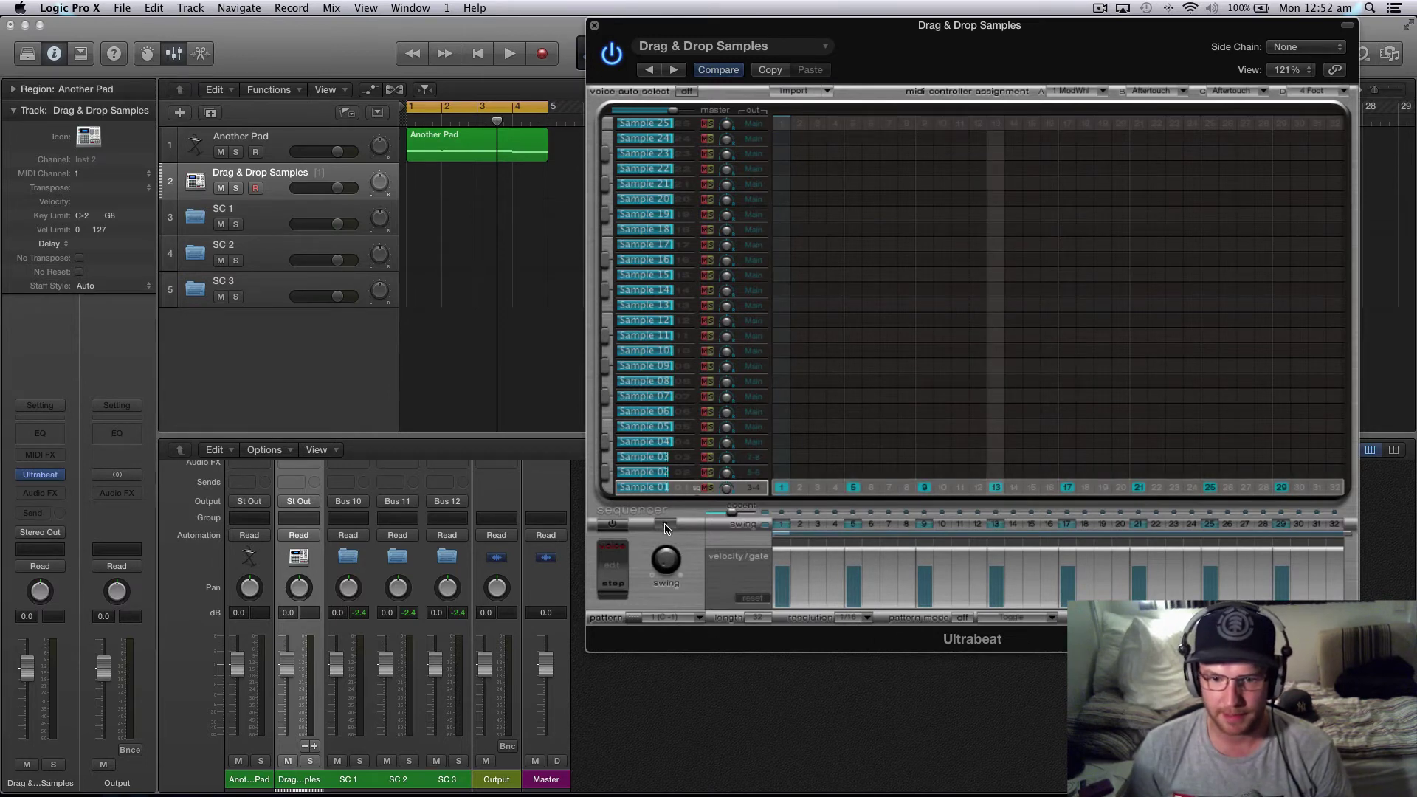
- Enable Ultrabeat's step sequencer during playback so SC 1 peaks at -4.1 dB, then stop and close
{"action": "left_click", "coordinate": [595, 27]}
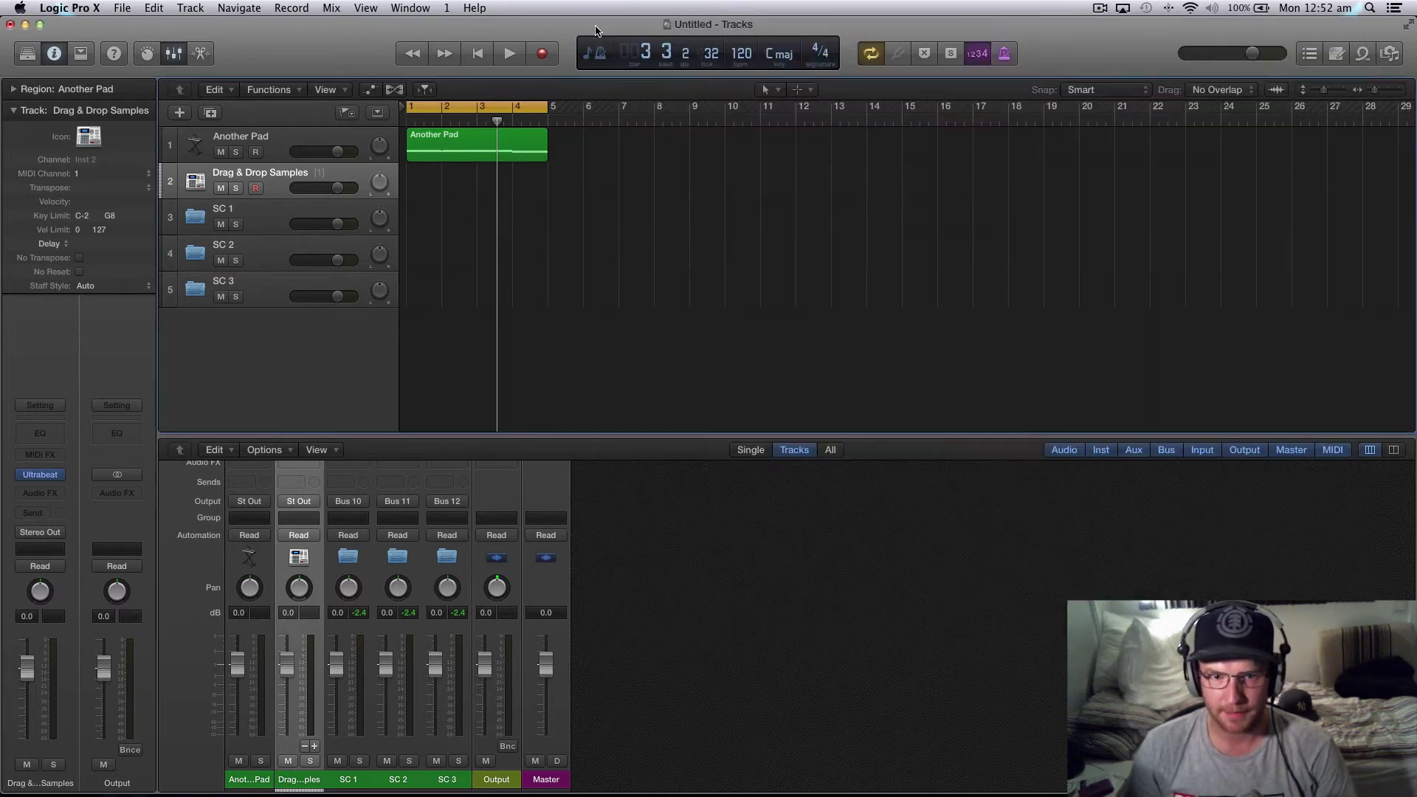
{"action": "key", "text": "space"}
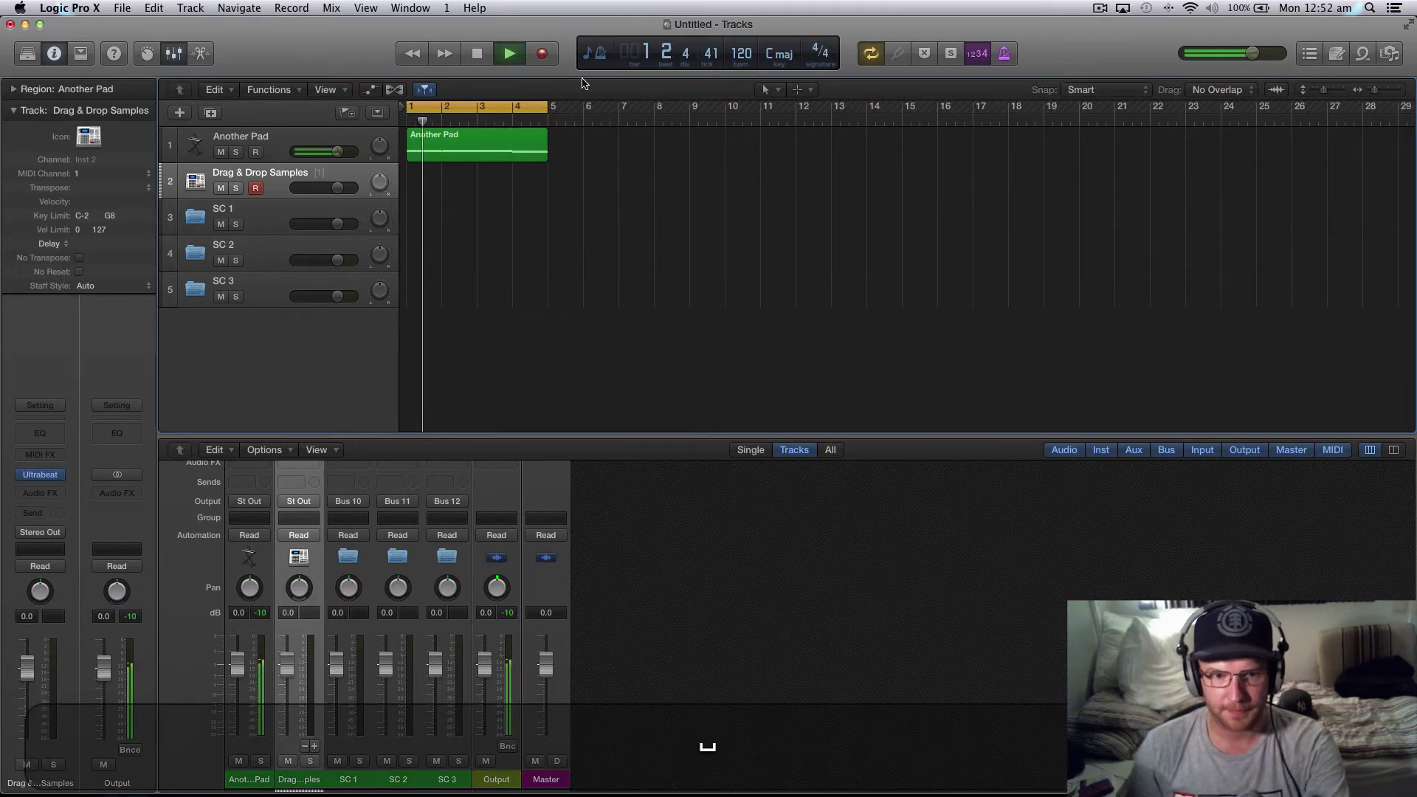
{"action": "left_click", "coordinate": [40, 475]}
{"action": "left_click", "coordinate": [613, 524]}
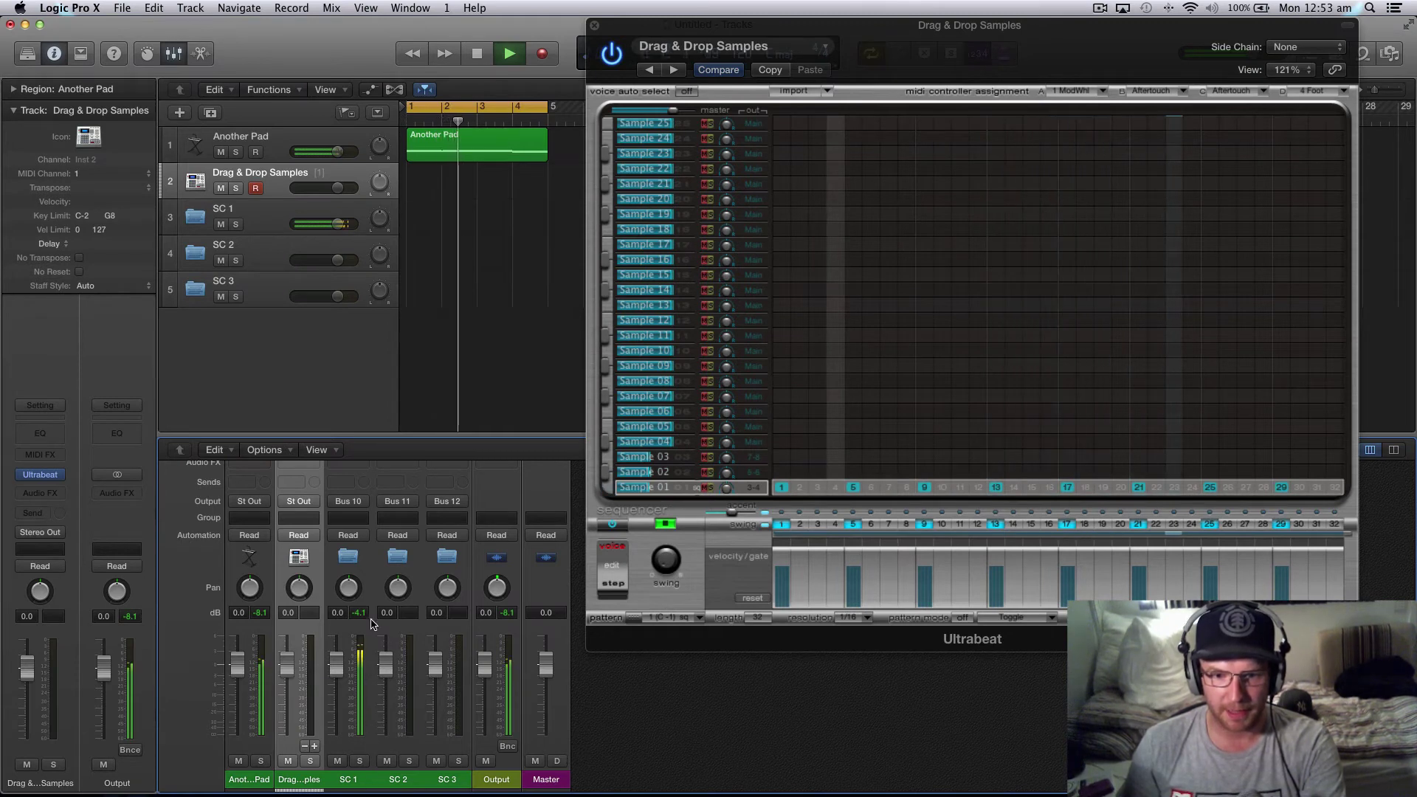
{"action": "key", "text": "space"}
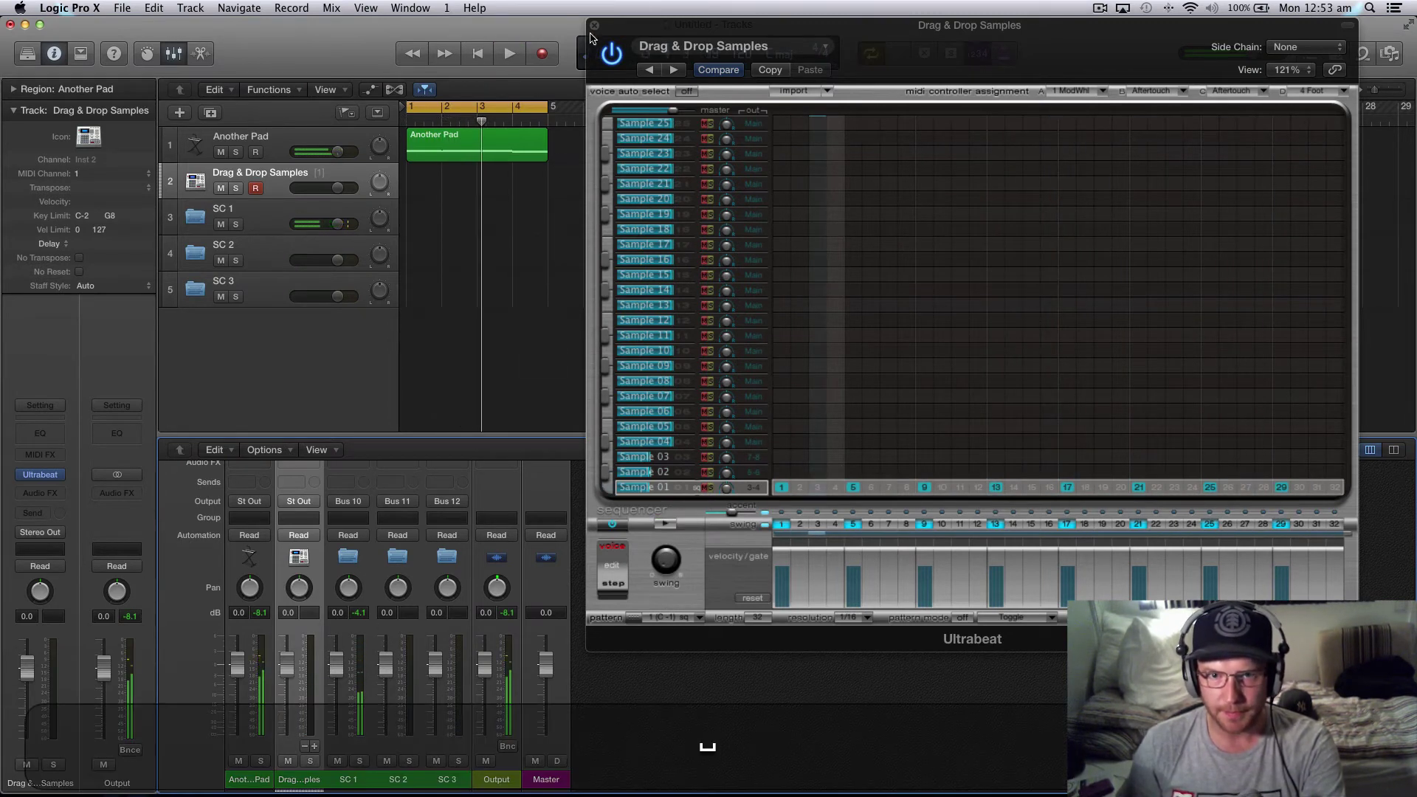
{"action": "key", "text": "super+w"}
- Insert a Compressor in an Audio FX slot on the Another Pad track
{"action": "left_click", "coordinate": [273, 147]}
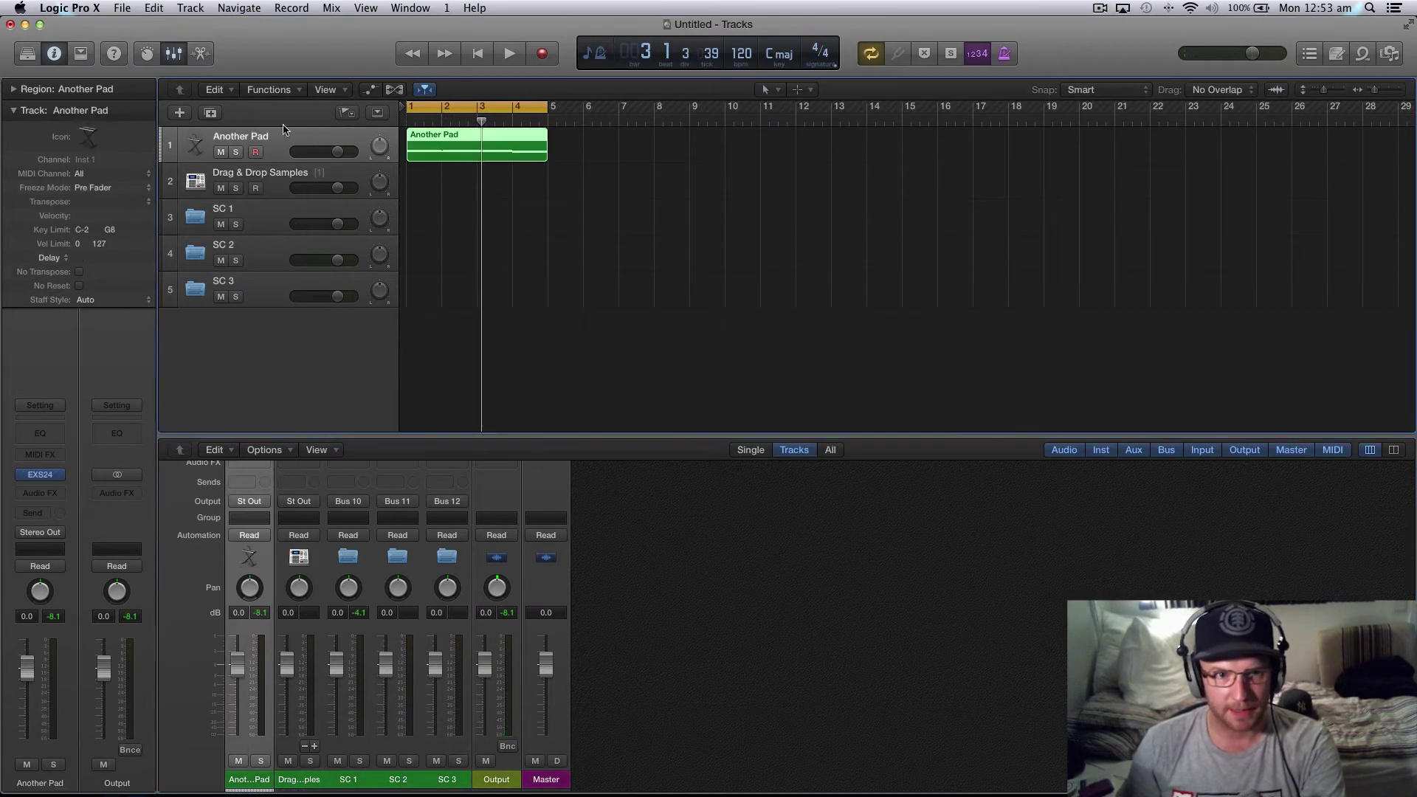
{"action": "left_click", "coordinate": [47, 493]}
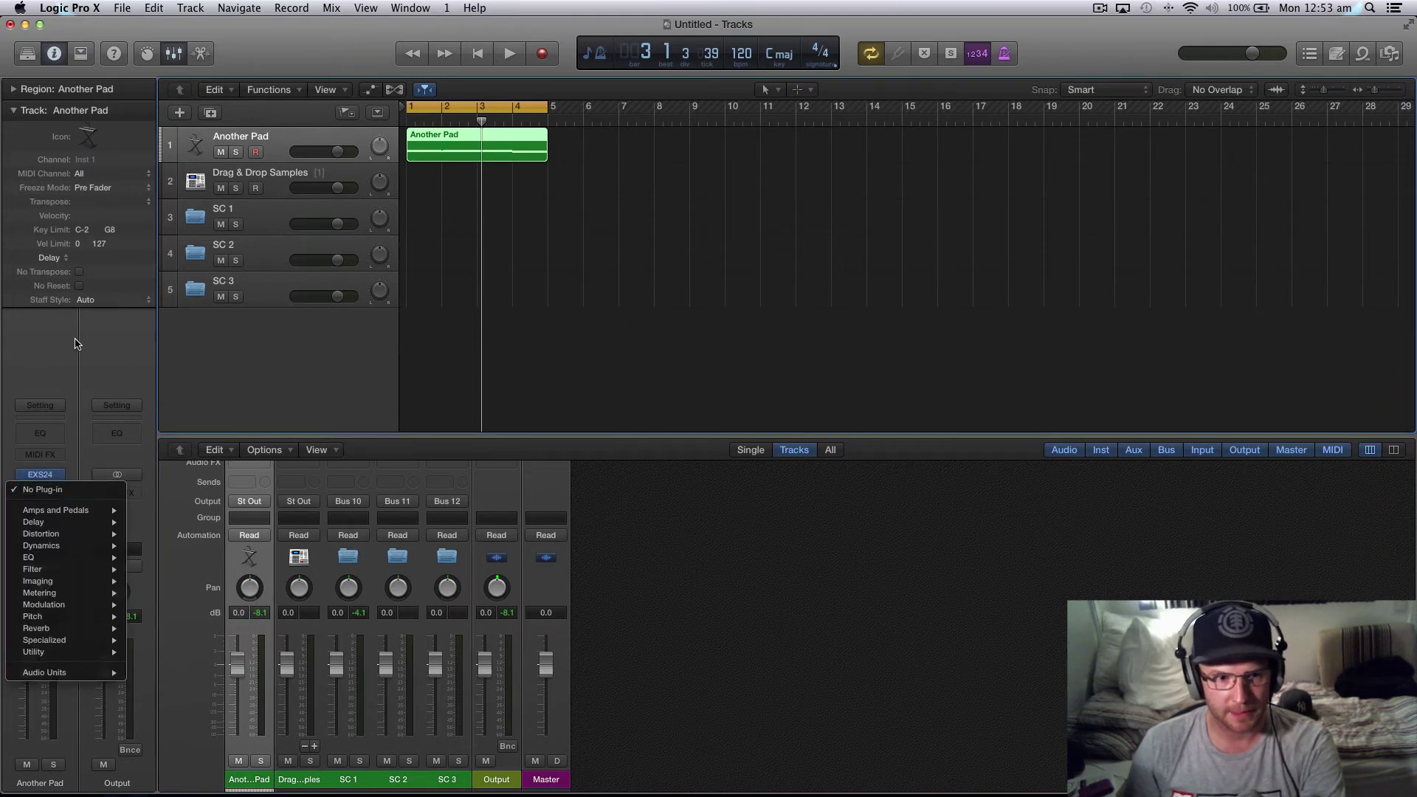
{"action": "left_click", "coordinate": [77, 342]}
{"action": "left_click", "coordinate": [14, 111]}
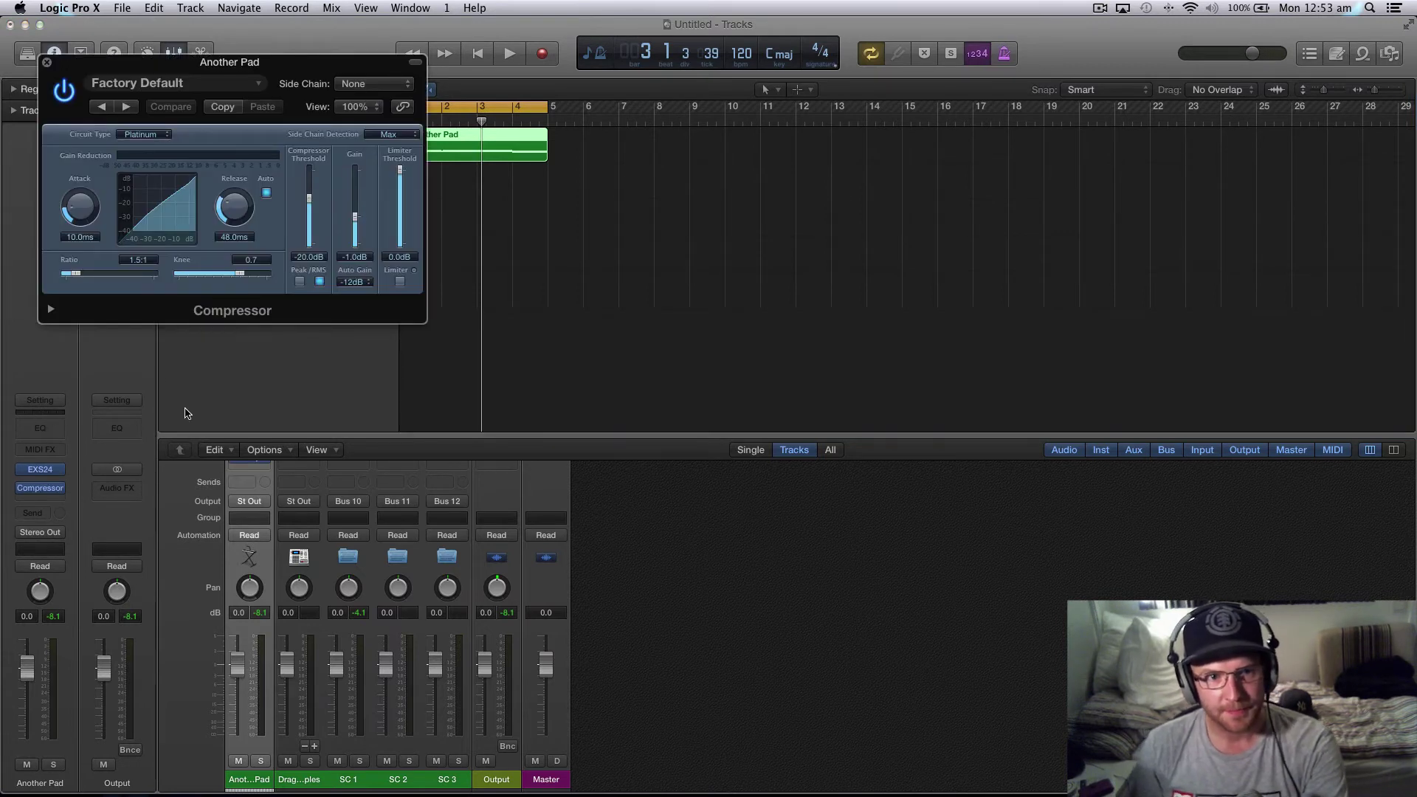
- Set the Compressor to Auto Gain Off, 0 ms attack, -24 dB threshold and Vintage VCA circuit
{"action": "left_click", "coordinate": [357, 283]}
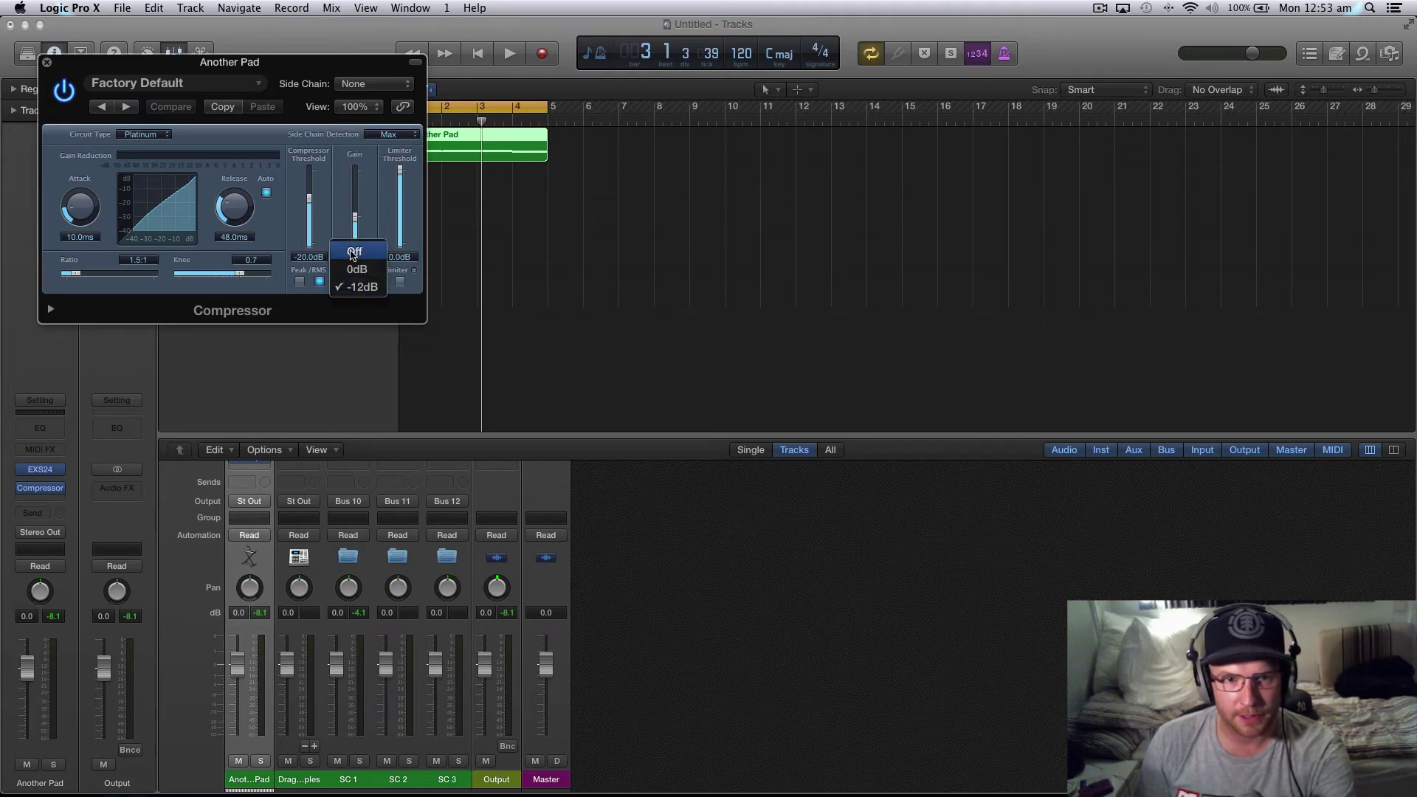
{"action": "left_click", "coordinate": [353, 260]}
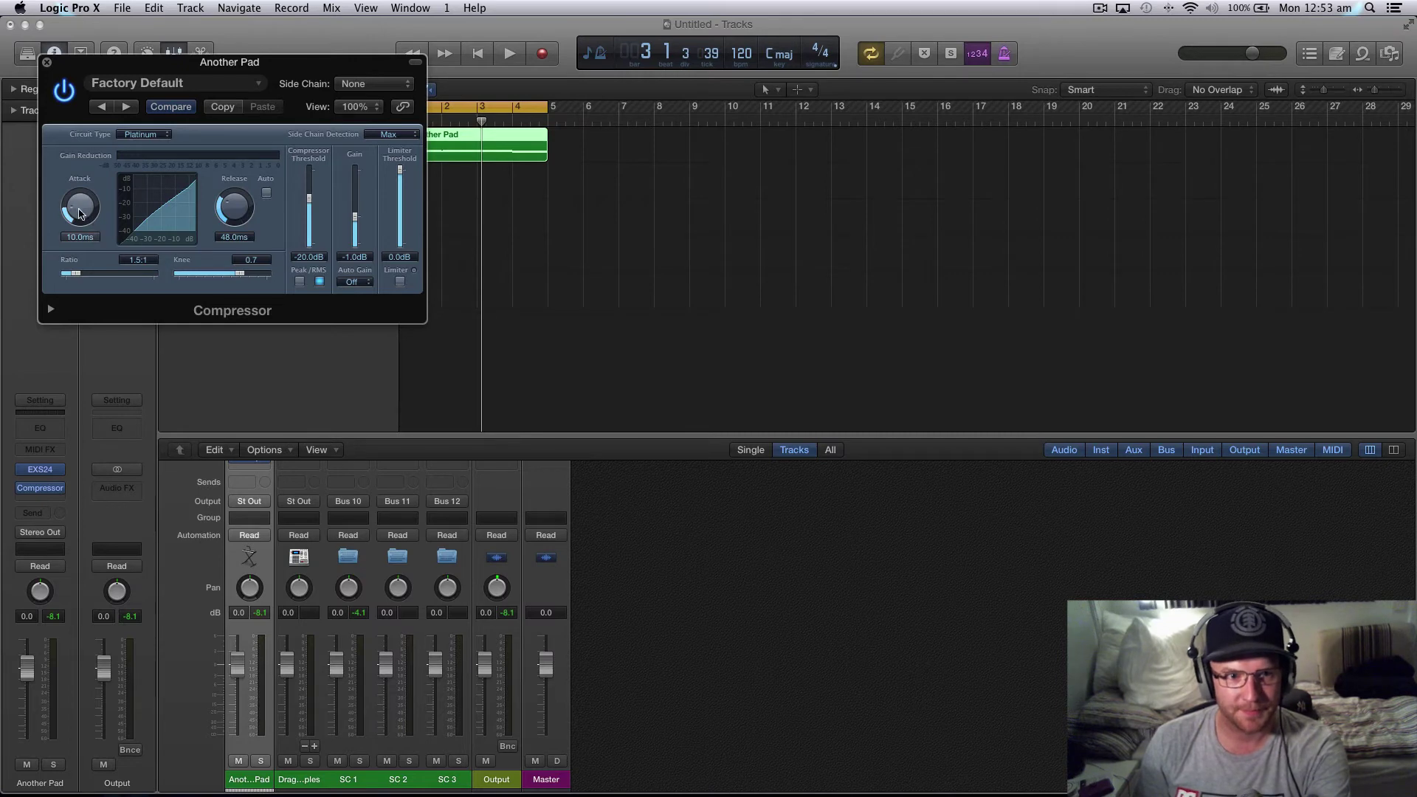
{"action": "left_click_drag", "start_coordinate": [83, 229], "coordinate": [91, 215]}
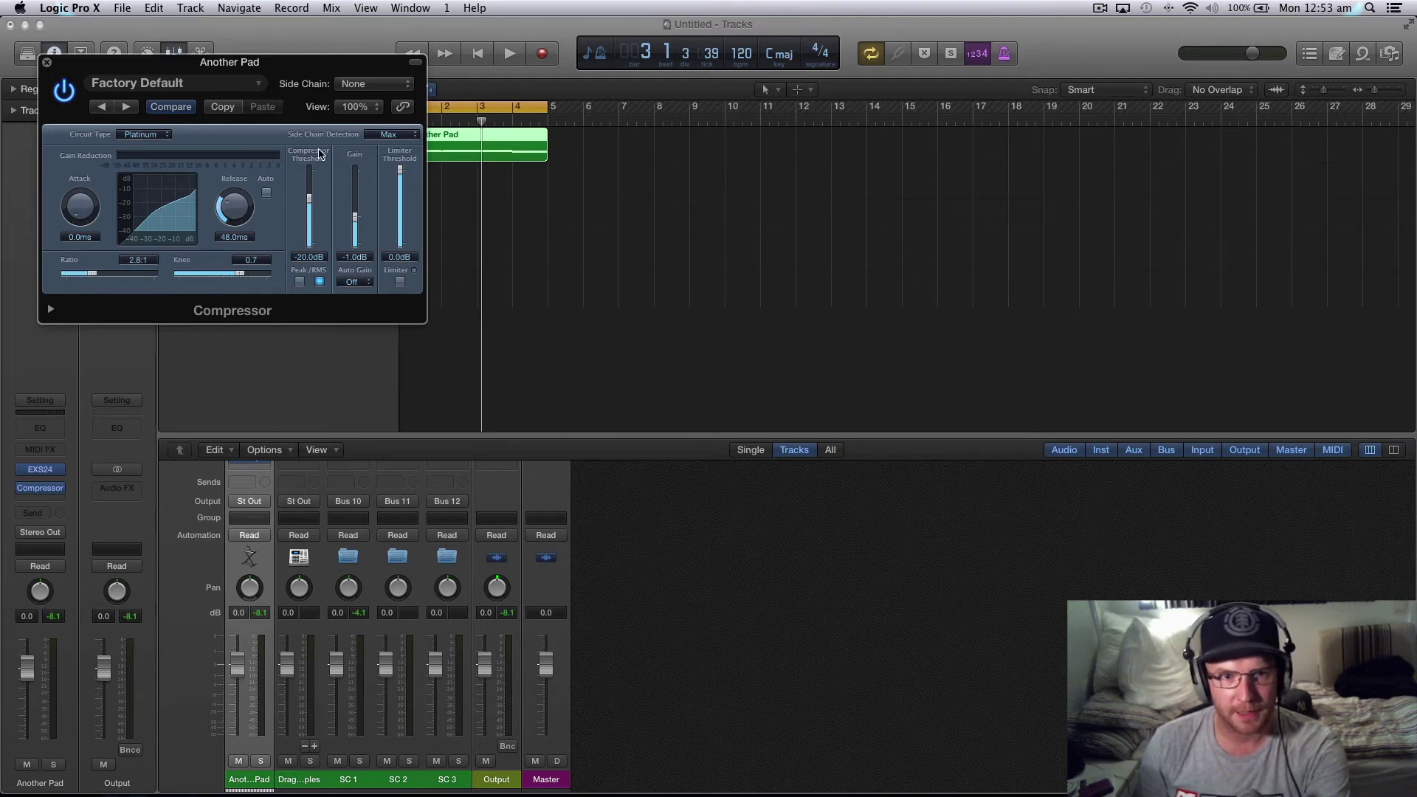
{"action": "left_click_drag", "start_coordinate": [310, 206], "coordinate": [310, 207]}
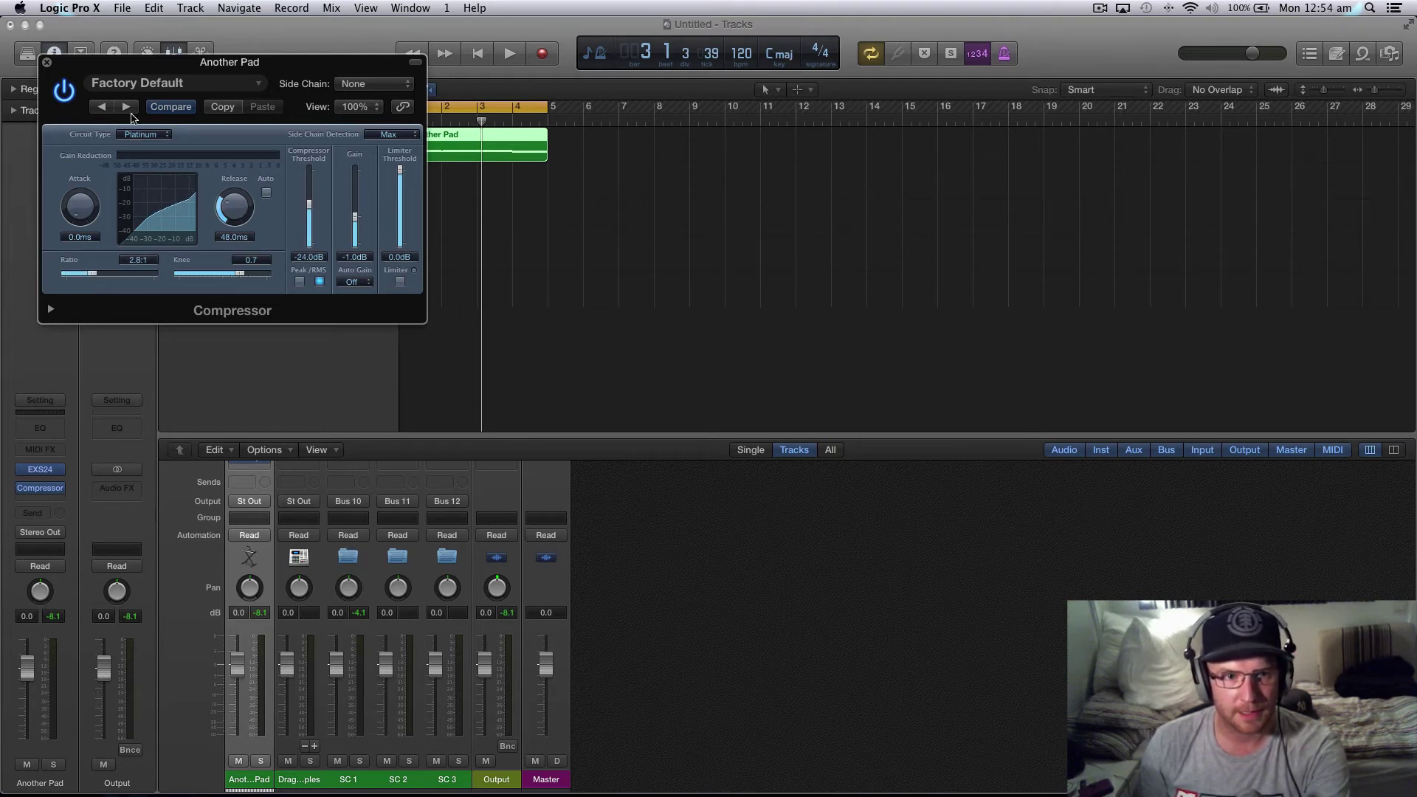
{"action": "left_click", "coordinate": [157, 137]}
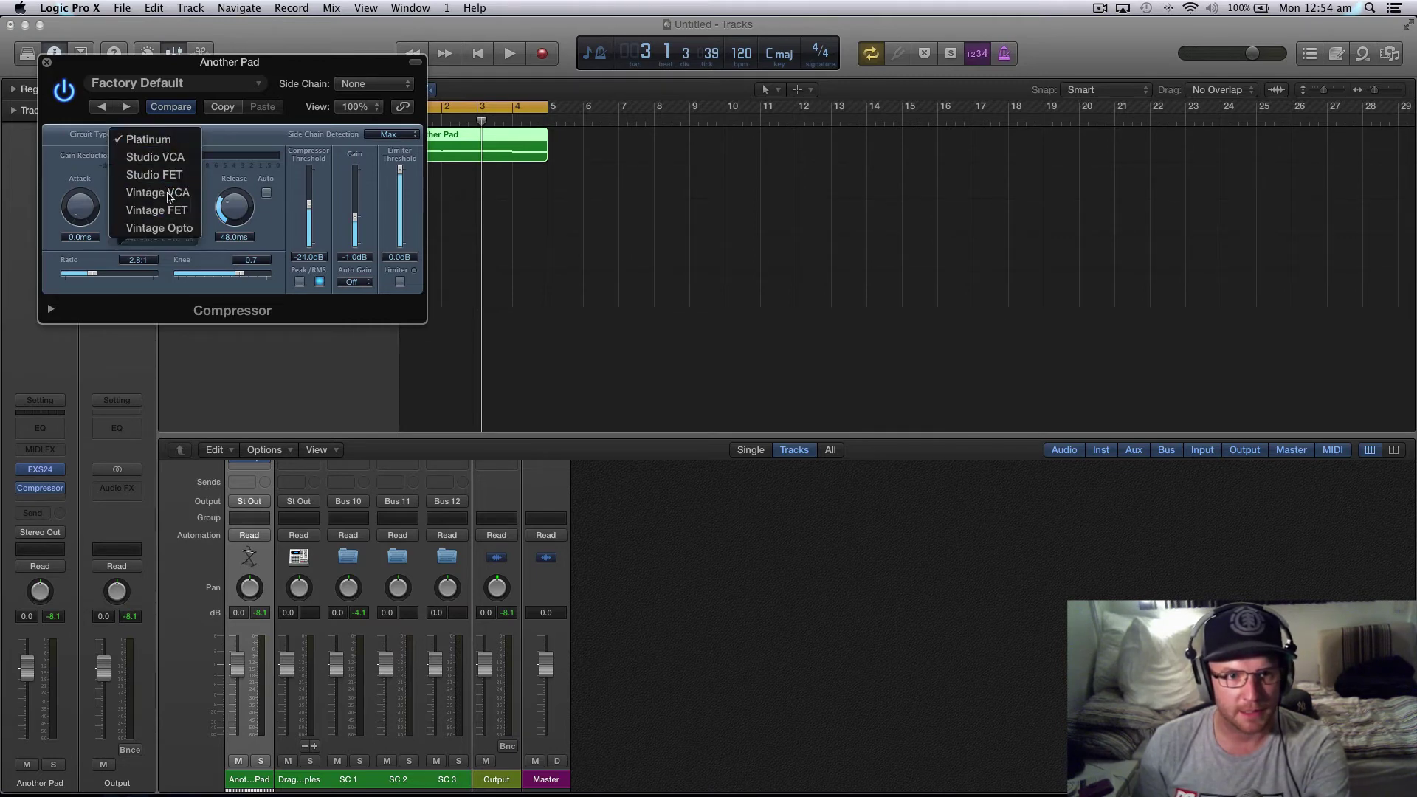
{"action": "left_click", "coordinate": [201, 198]}
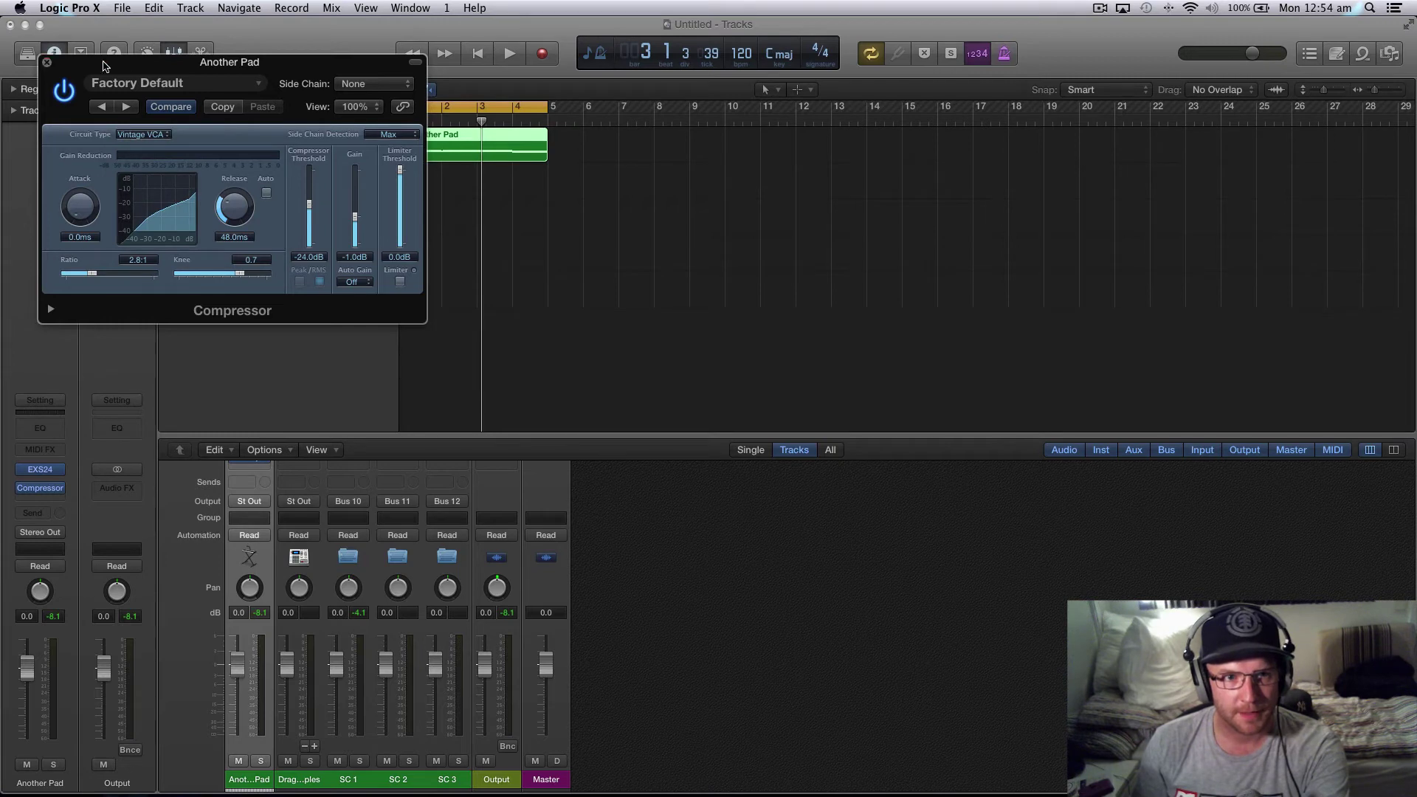
- Set the Compressor's side chain source to Bus 10
{"action": "left_click_drag", "start_coordinate": [125, 63], "coordinate": [821, 137]}
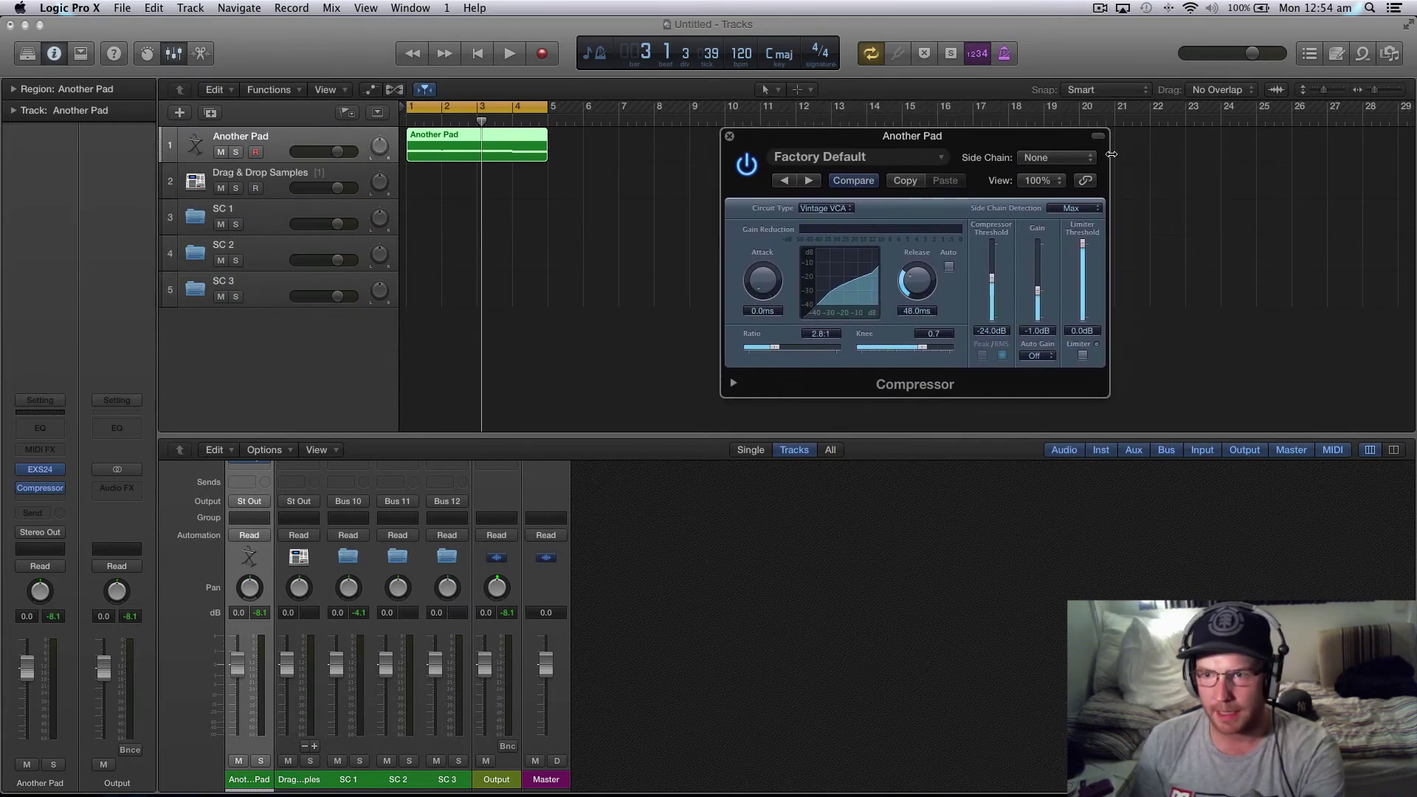
{"action": "left_click", "coordinate": [1092, 159]}
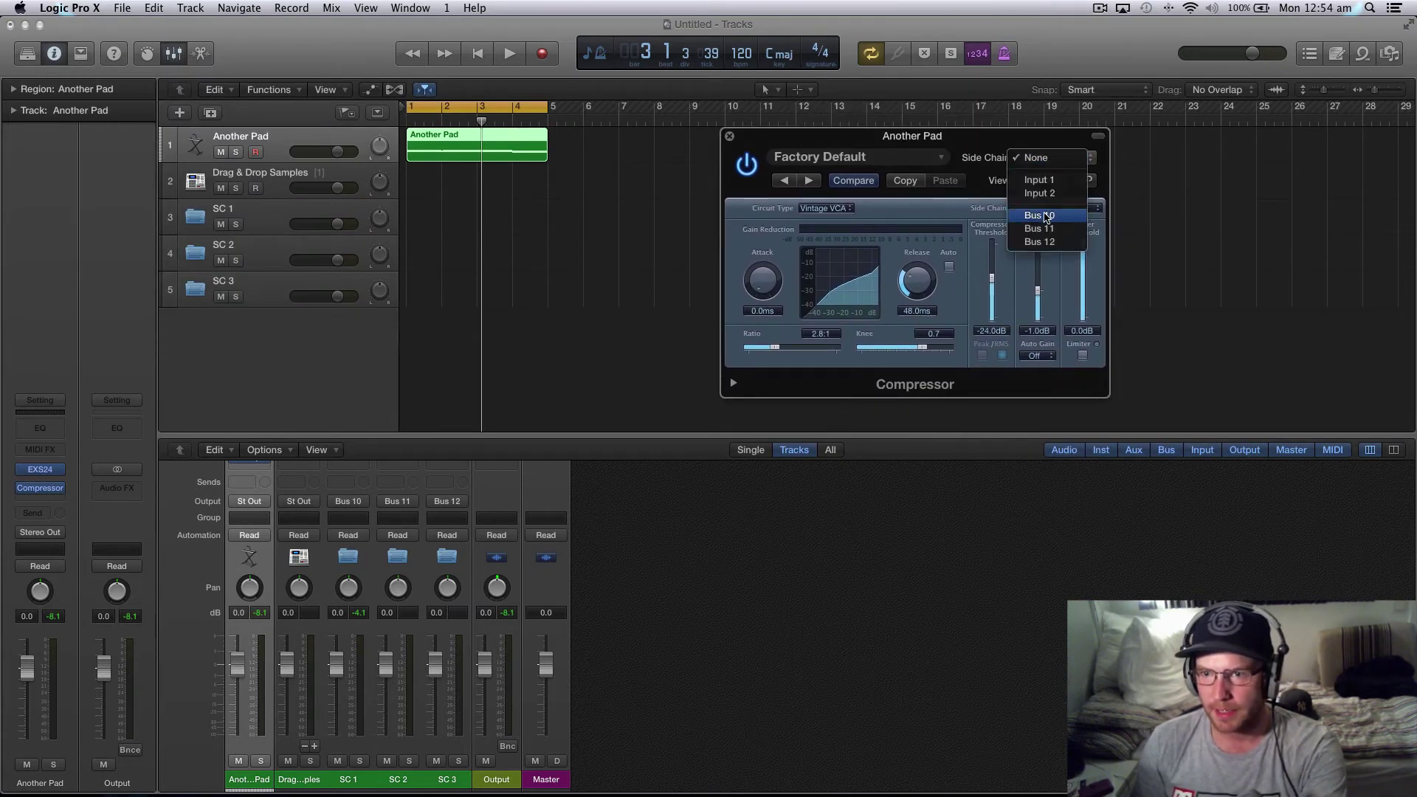
{"action": "left_click", "coordinate": [999, 148]}
{"action": "left_click", "coordinate": [1059, 161]}
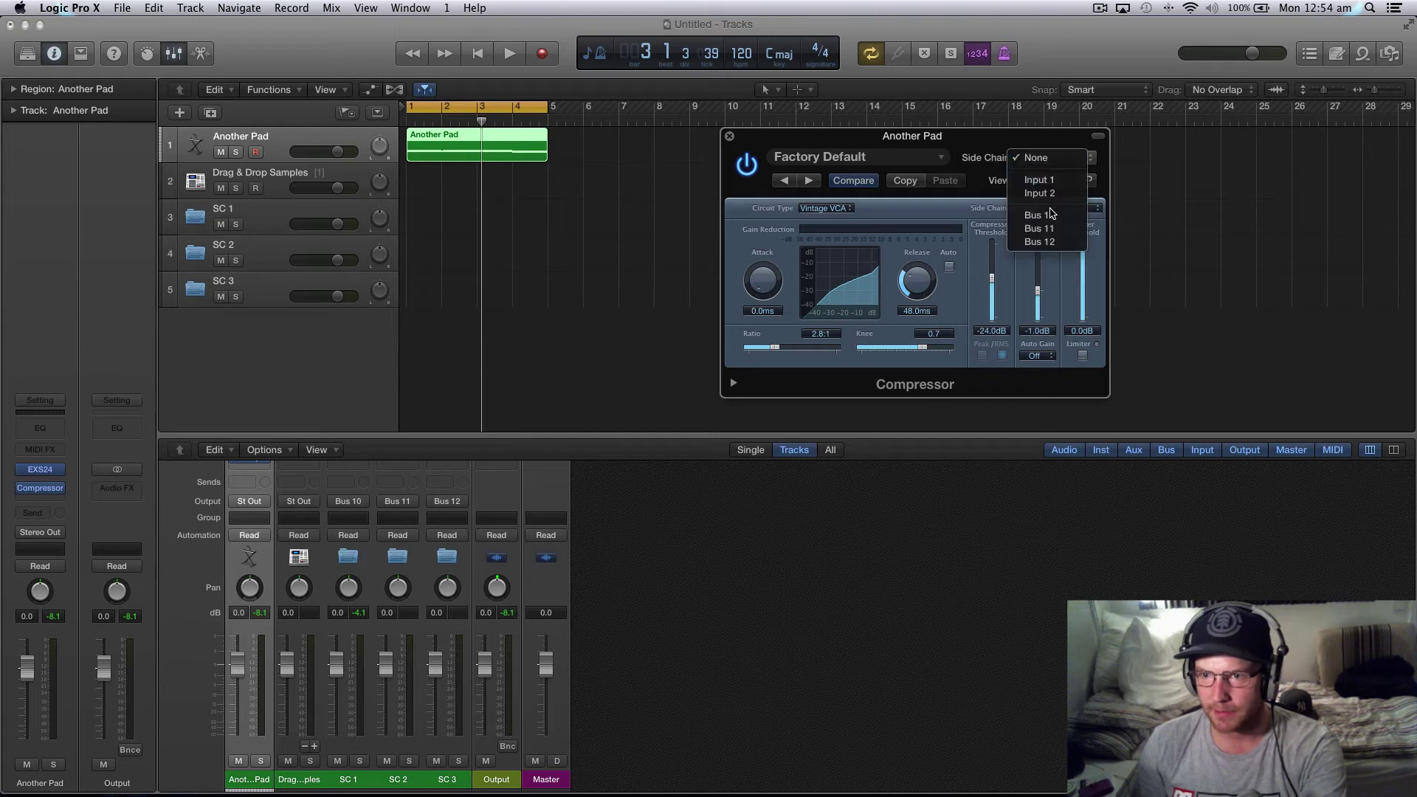
{"action": "left_click", "coordinate": [1045, 216]}
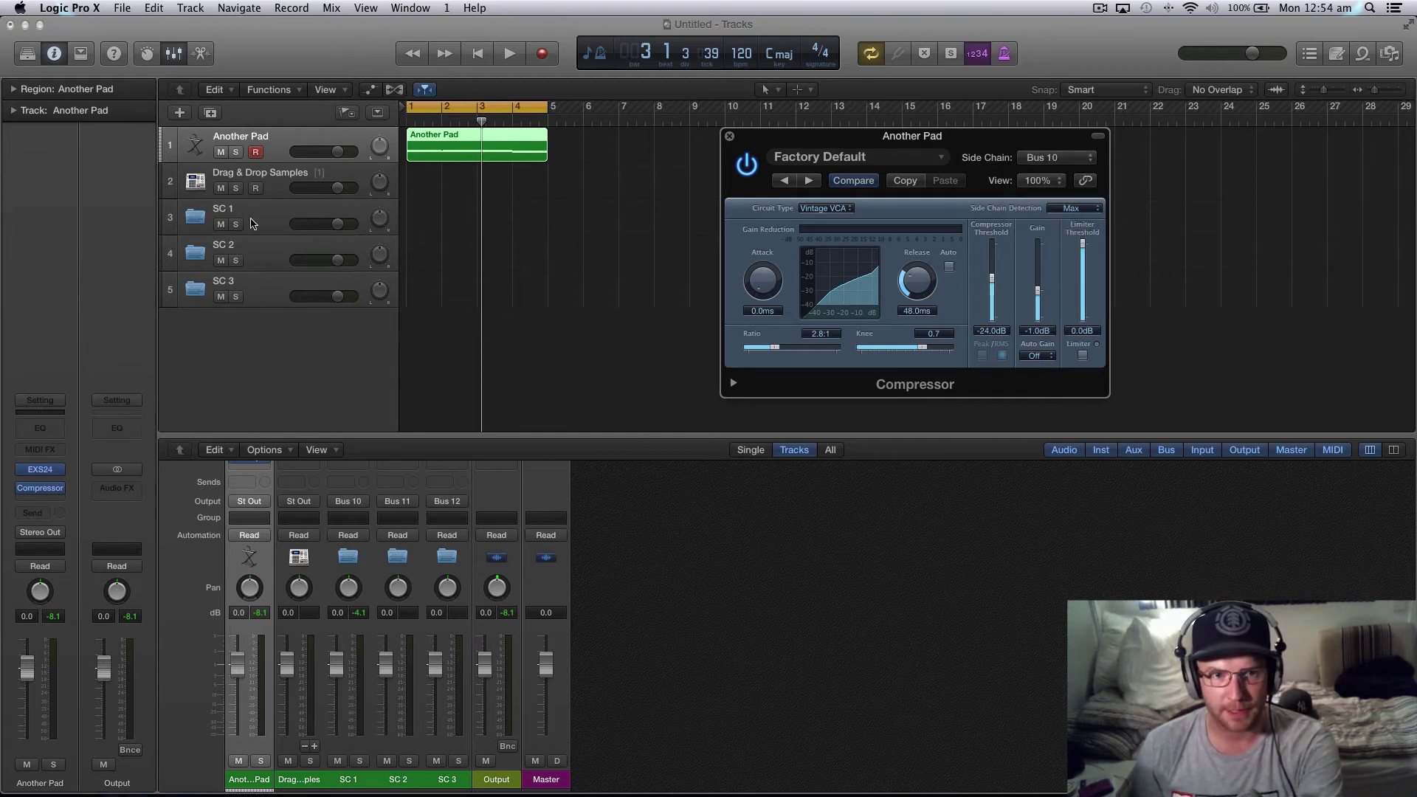
- During playback, tune the pad compressor to -26 dB threshold, 5.4:1 ratio and 100 ms release
{"action": "key", "text": "space"}
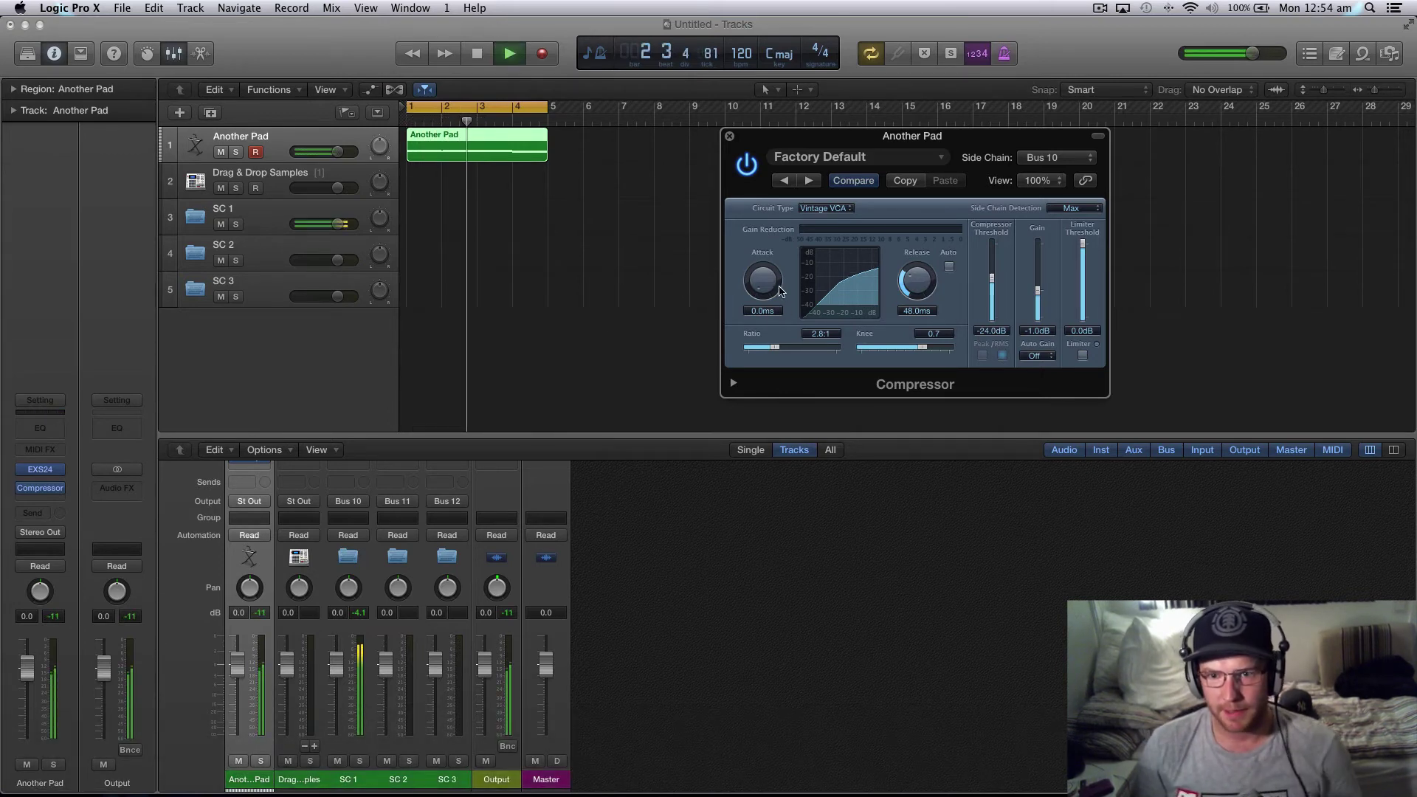
{"action": "left_click_drag", "start_coordinate": [773, 288], "coordinate": [773, 278]}
{"action": "mouse_move", "coordinate": [928, 289]}
{"action": "left_mouse_down"}
{"action": "mouse_move", "coordinate": [912, 247]}
{"action": "mouse_move", "coordinate": [914, 268]}
{"action": "left_mouse_up"}
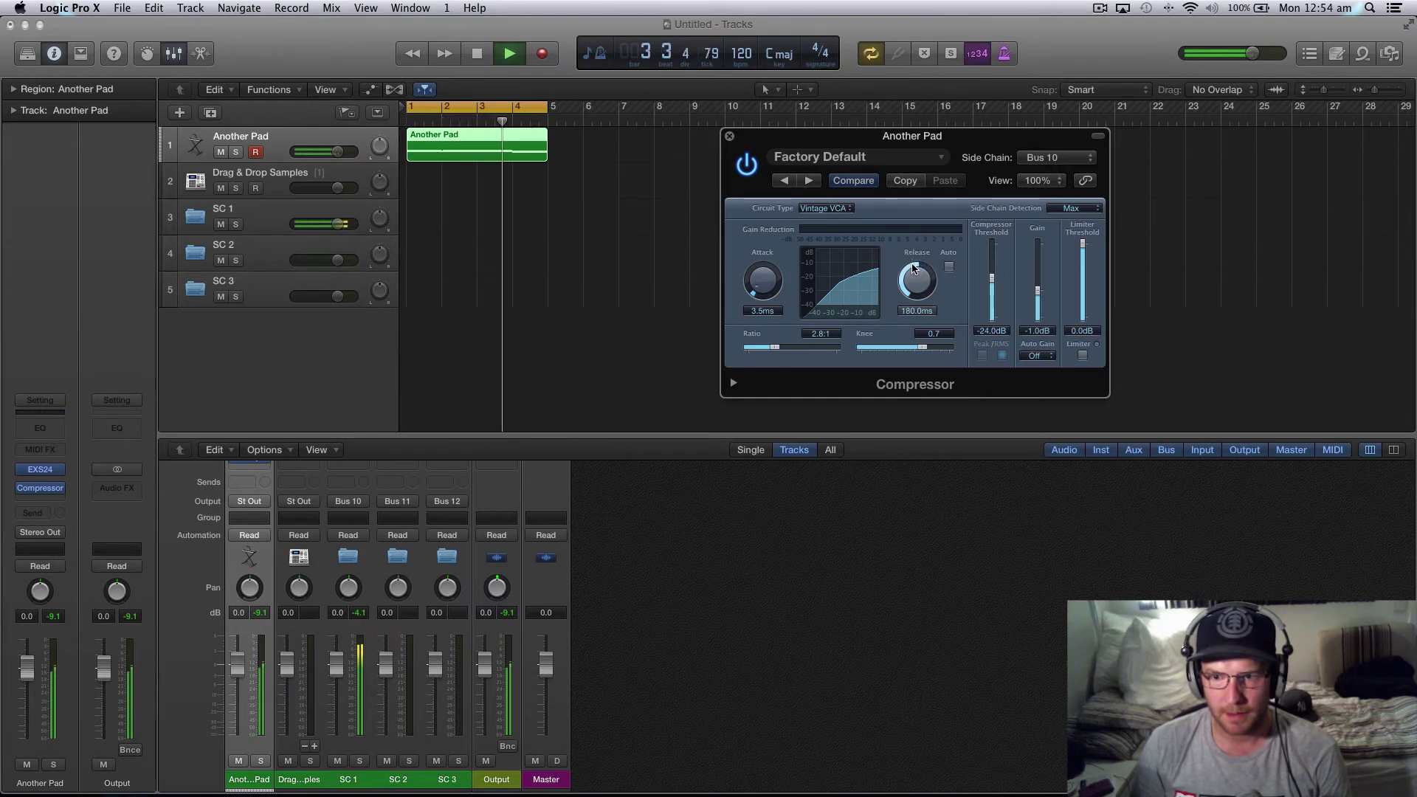
{"action": "mouse_move", "coordinate": [992, 278]}
{"action": "left_mouse_down"}
{"action": "mouse_move", "coordinate": [990, 299]}
{"action": "mouse_move", "coordinate": [987, 282]}
{"action": "left_mouse_up"}
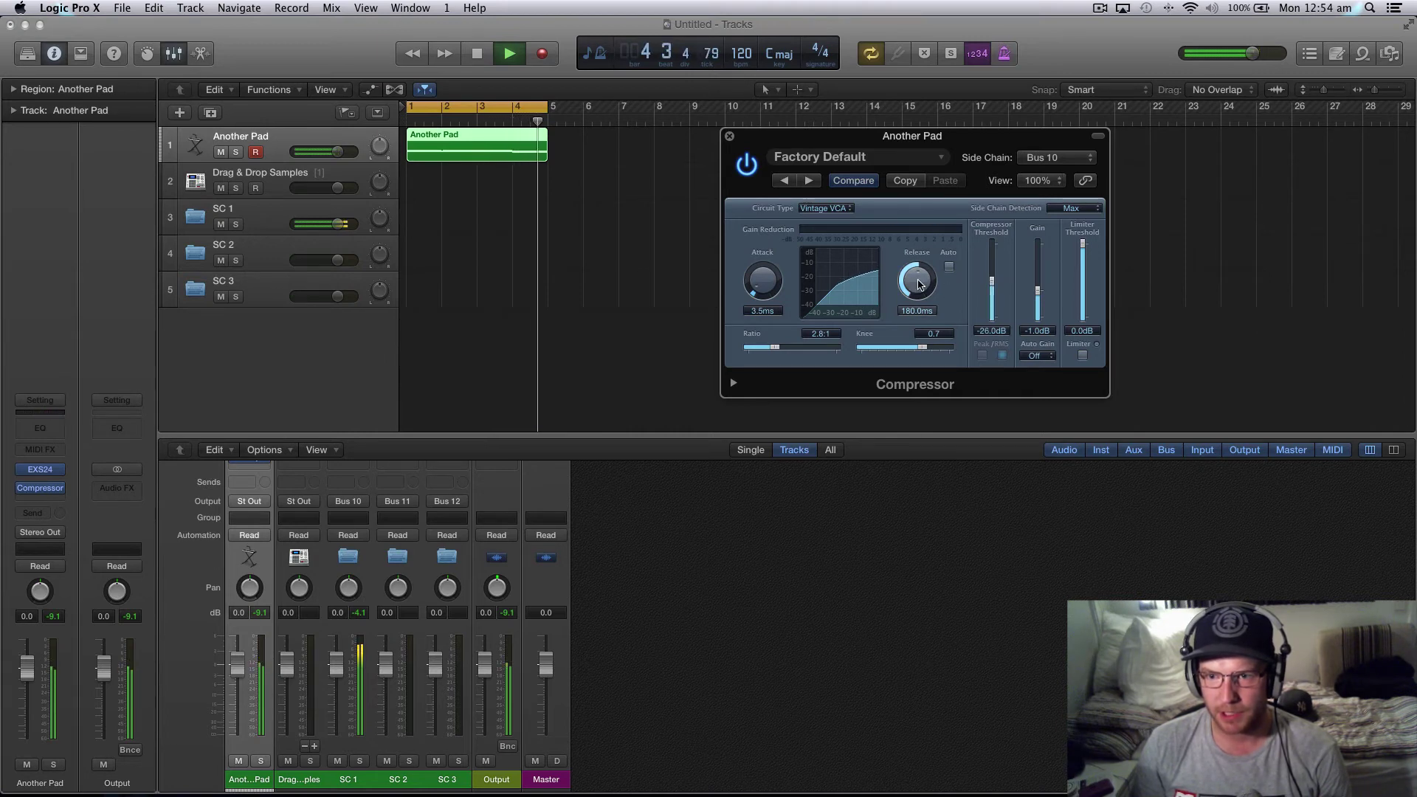
{"action": "left_click_drag", "start_coordinate": [919, 284], "coordinate": [861, 351]}
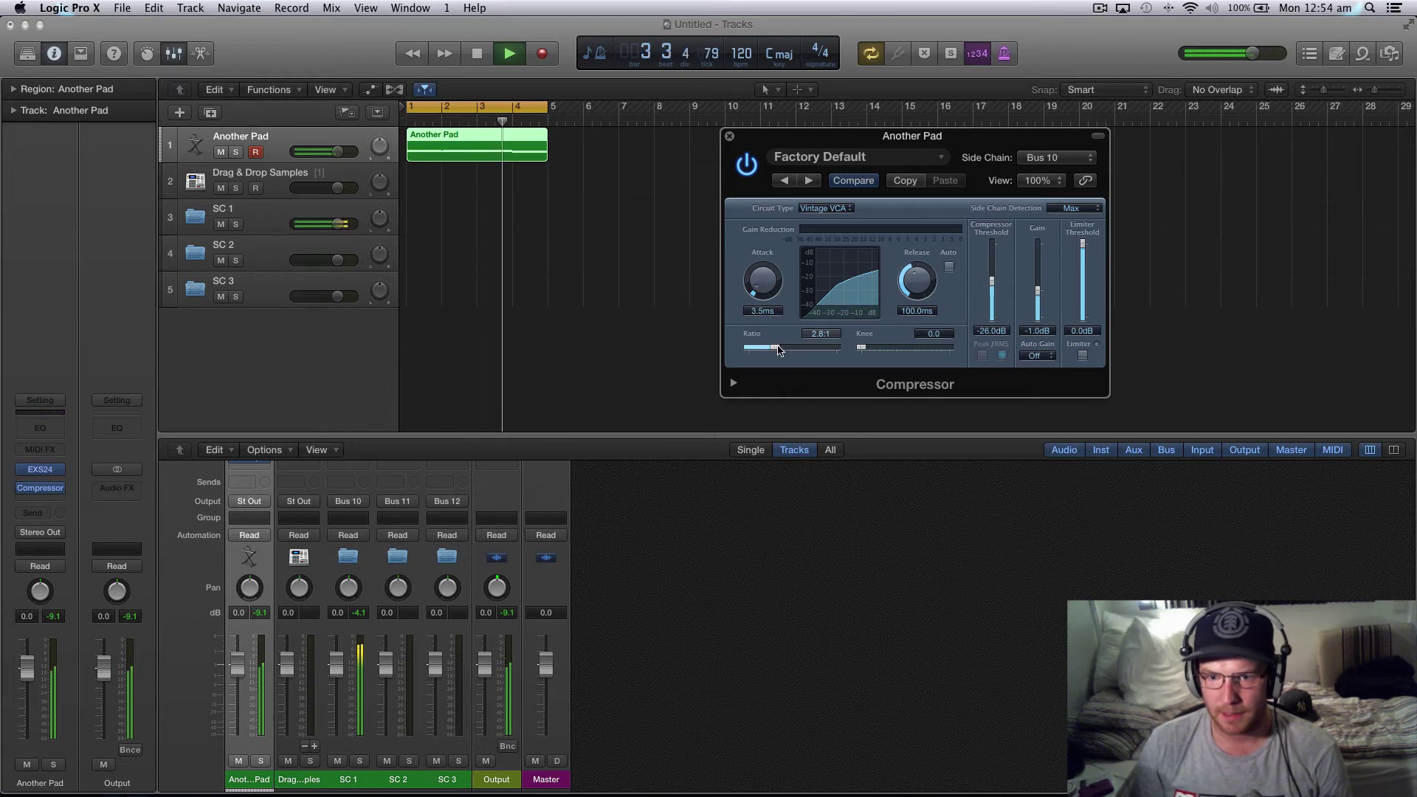
{"action": "left_click_drag", "start_coordinate": [780, 350], "coordinate": [791, 350]}
{"action": "left_click_drag", "start_coordinate": [769, 289], "coordinate": [769, 317]}
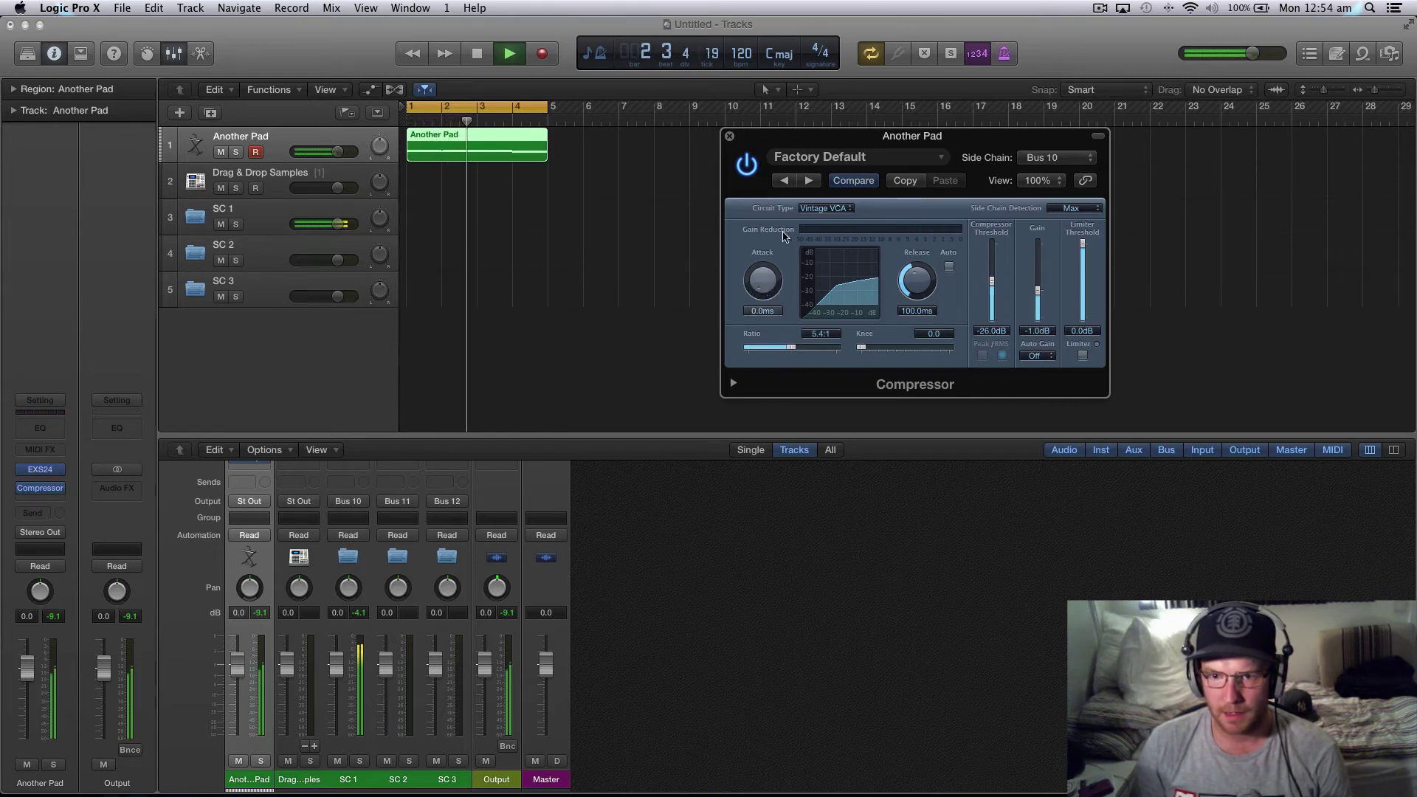
- Set Another Pad's compressor to Platinum, -28 dB threshold, 4.1:1 ratio, 290 ms release, -0.5 dB gain
{"action": "left_click", "coordinate": [823, 208]}
{"action": "left_click", "coordinate": [816, 155]}
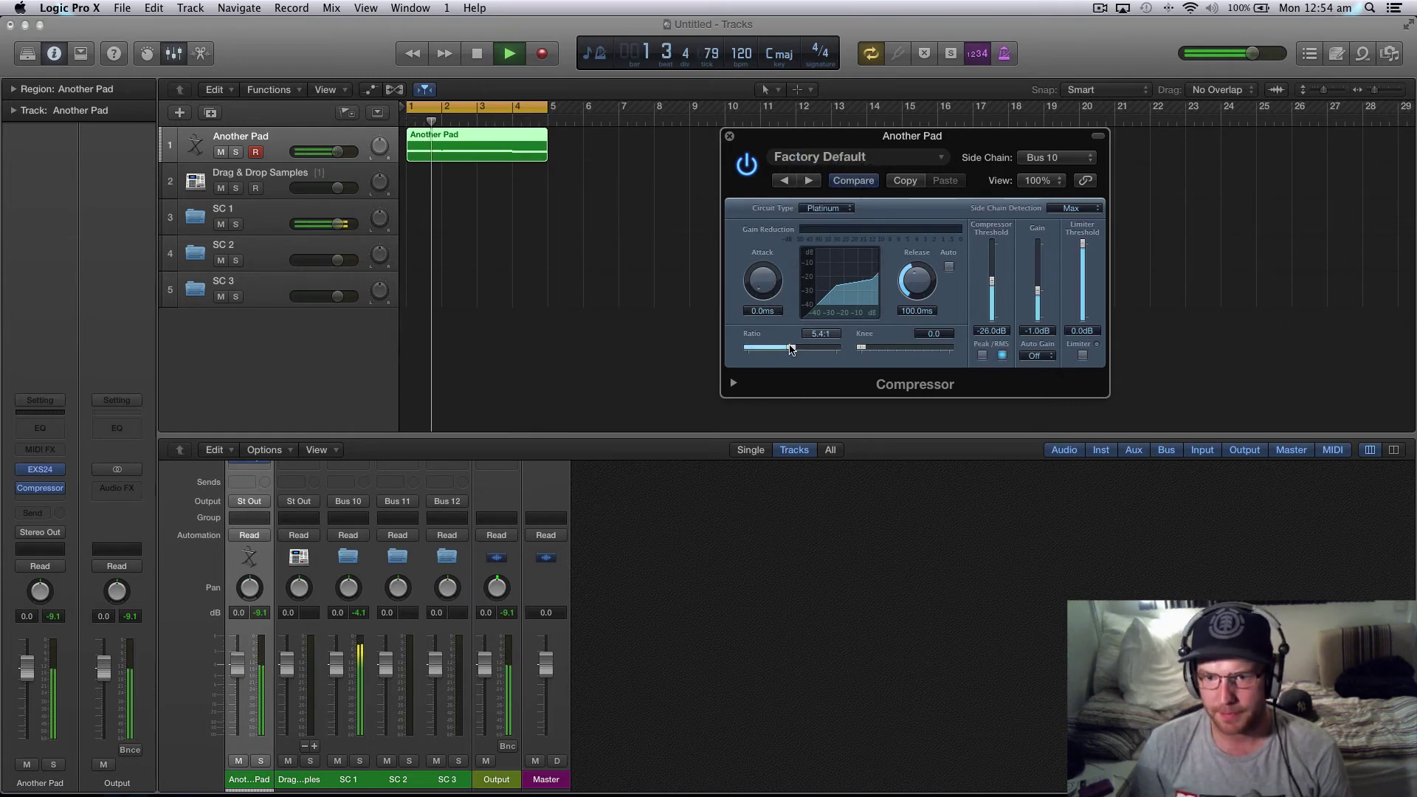
{"action": "mouse_move", "coordinate": [793, 342]}
{"action": "left_mouse_down"}
{"action": "mouse_move", "coordinate": [768, 350]}
{"action": "mouse_move", "coordinate": [818, 349]}
{"action": "mouse_move", "coordinate": [778, 350]}
{"action": "left_mouse_up"}
{"action": "left_click_drag", "start_coordinate": [993, 281], "coordinate": [993, 287]}
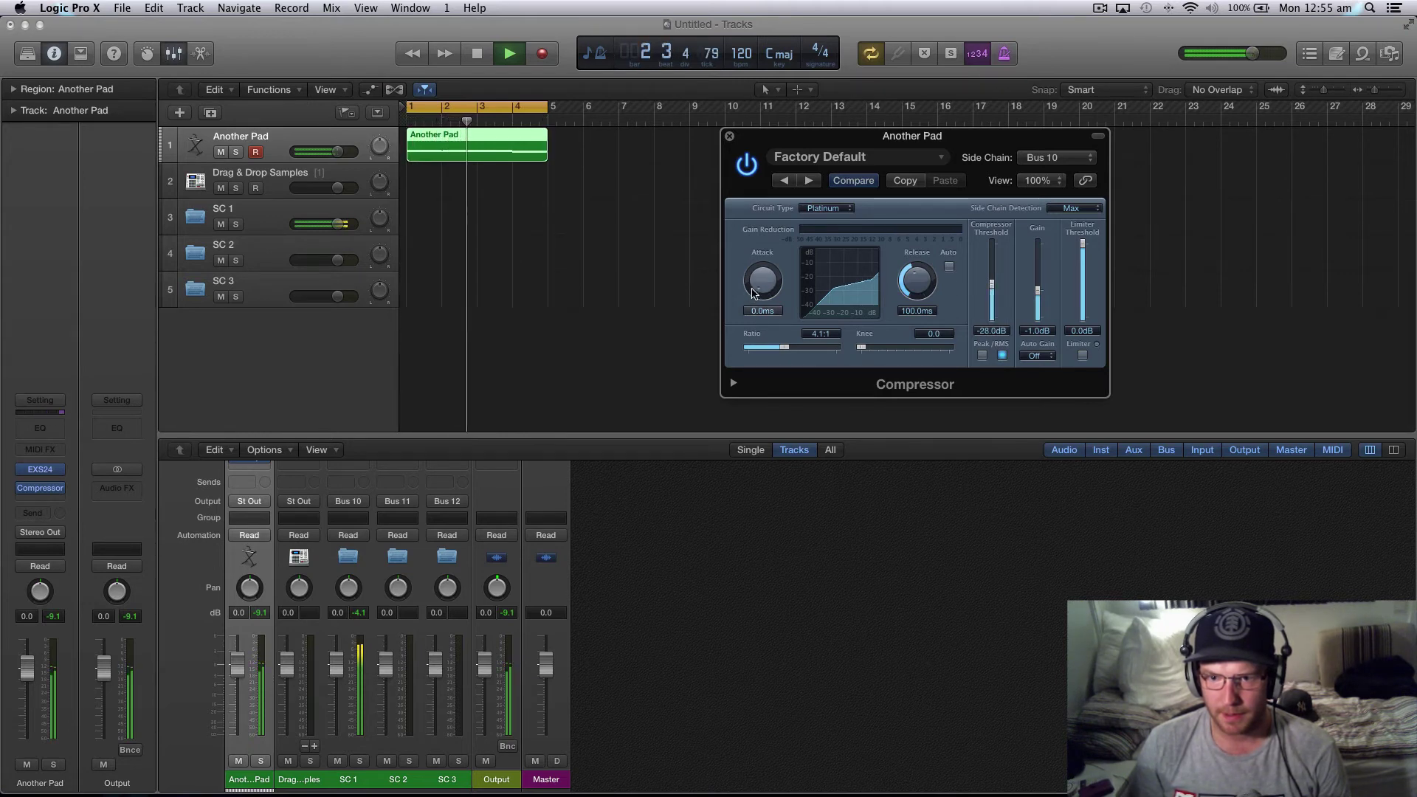
{"action": "mouse_move", "coordinate": [765, 290]}
{"action": "left_mouse_down"}
{"action": "mouse_move", "coordinate": [765, 275]}
{"action": "mouse_move", "coordinate": [773, 294]}
{"action": "left_mouse_up"}
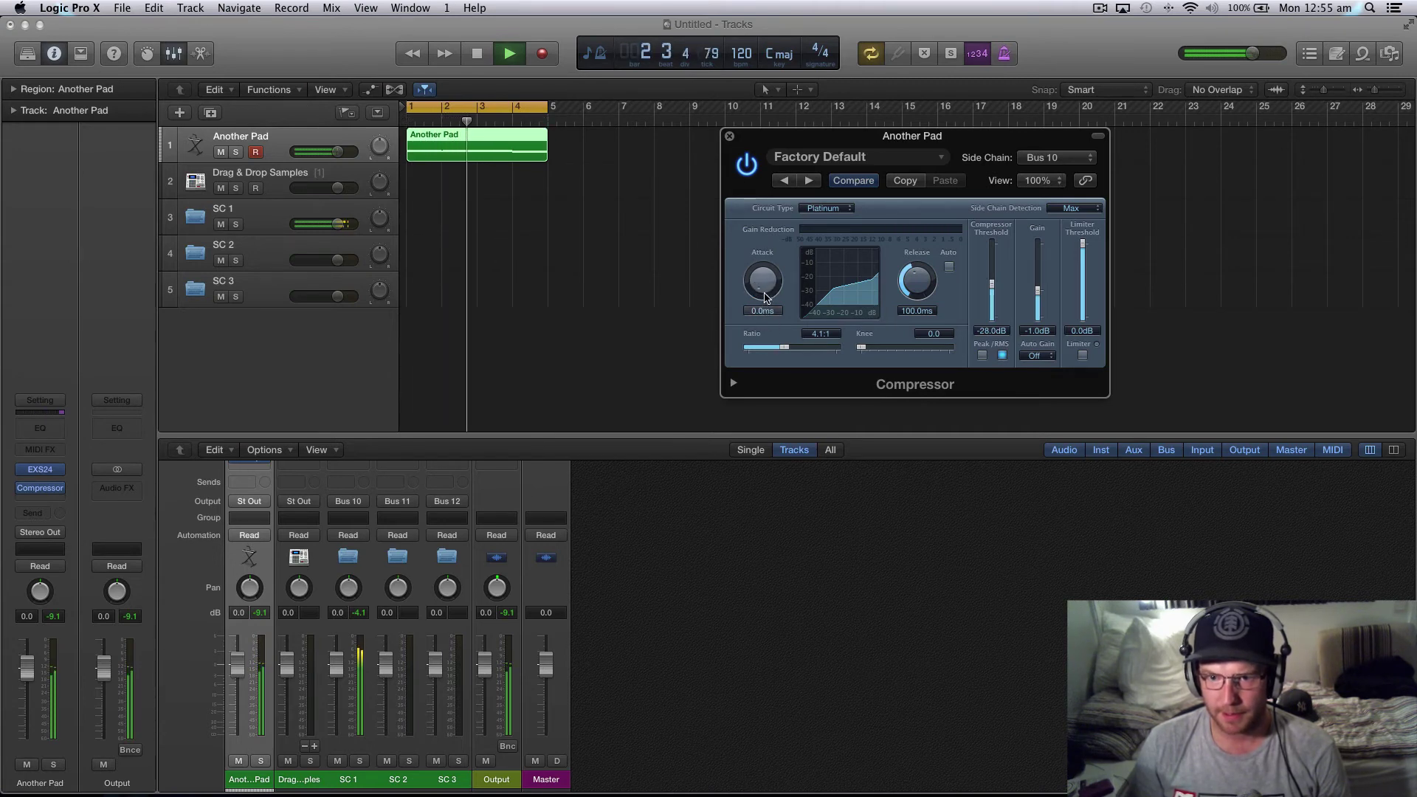
{"action": "left_click_drag", "start_coordinate": [920, 291], "coordinate": [922, 274]}
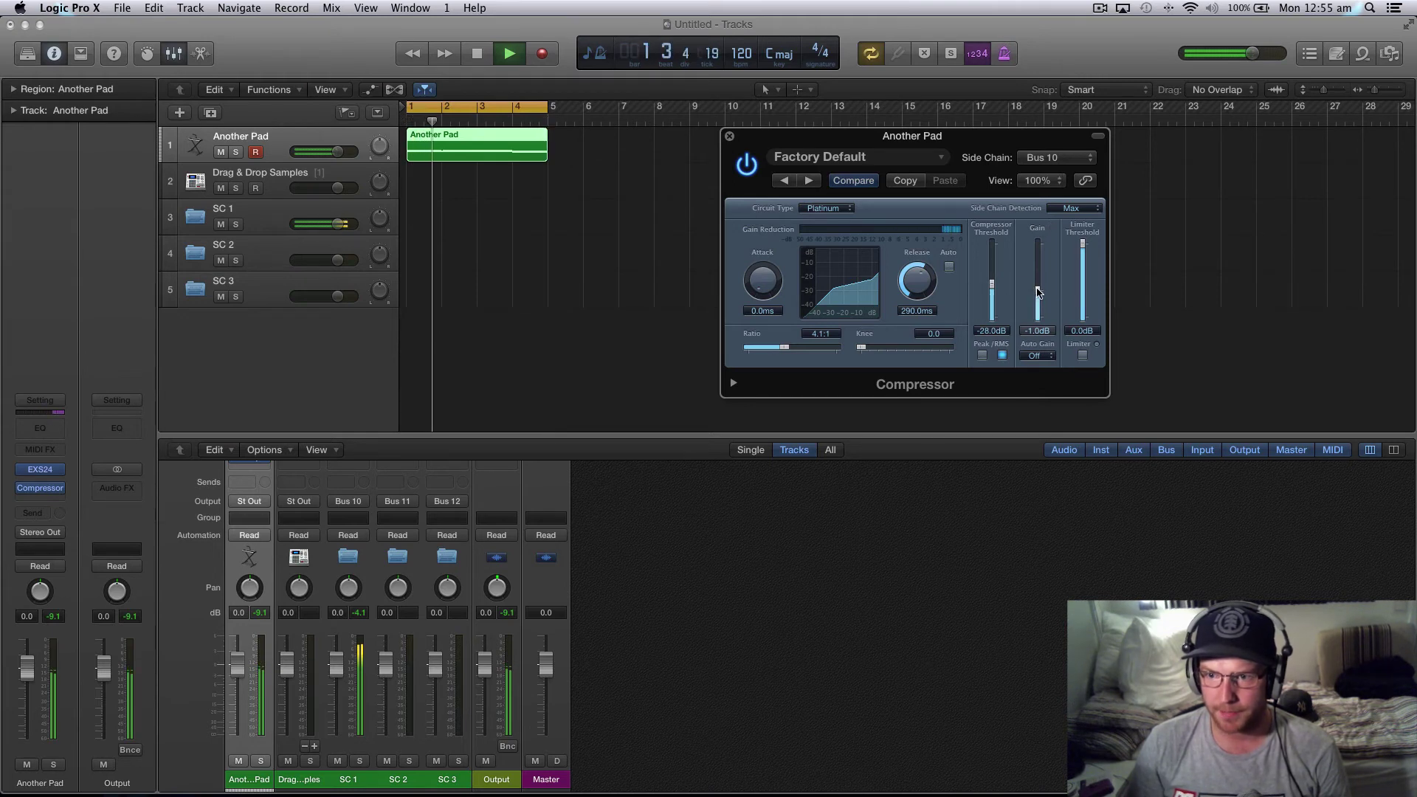
{"action": "left_click_drag", "start_coordinate": [1037, 292], "coordinate": [1041, 293]}
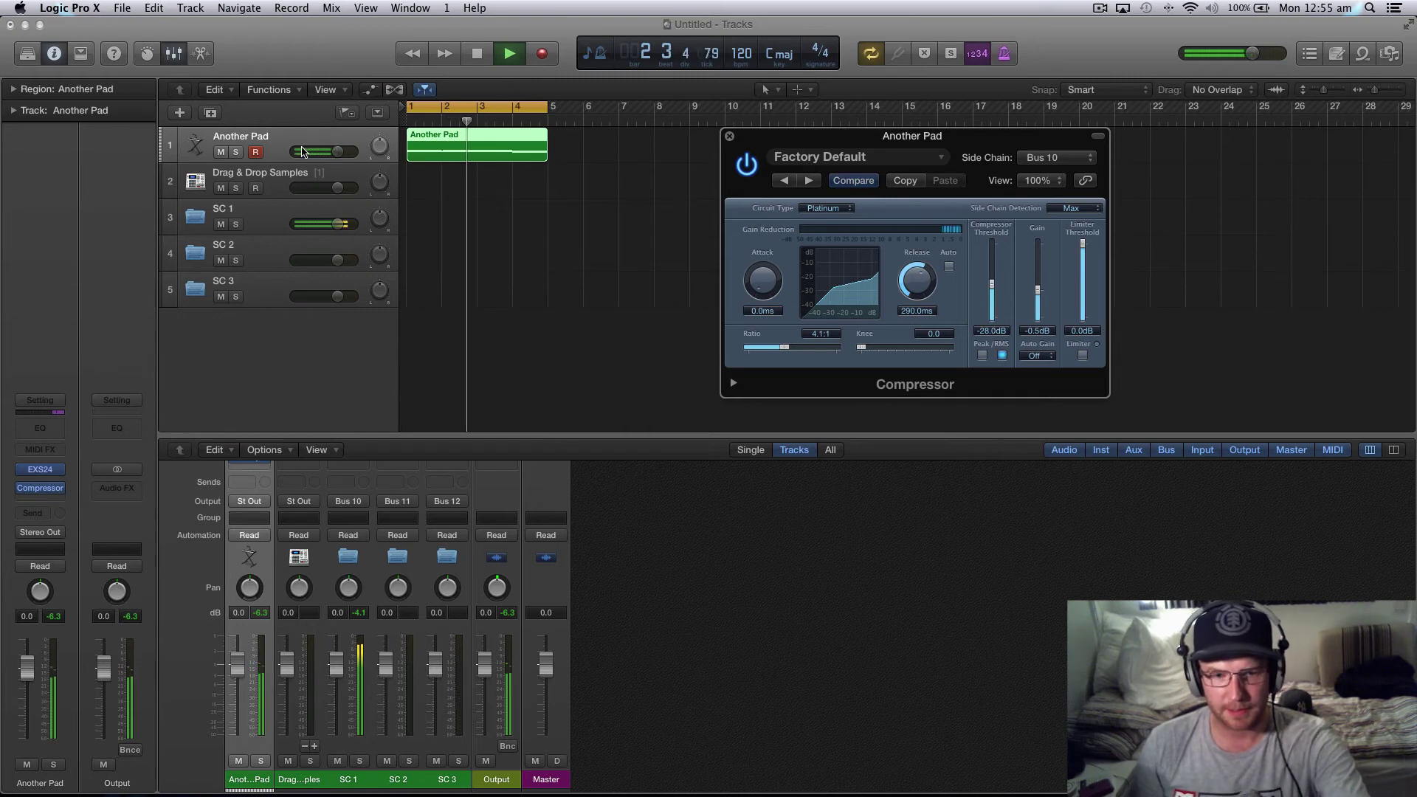
- Create a new software instrument track and stop playback
{"action": "left_click", "coordinate": [181, 113]}
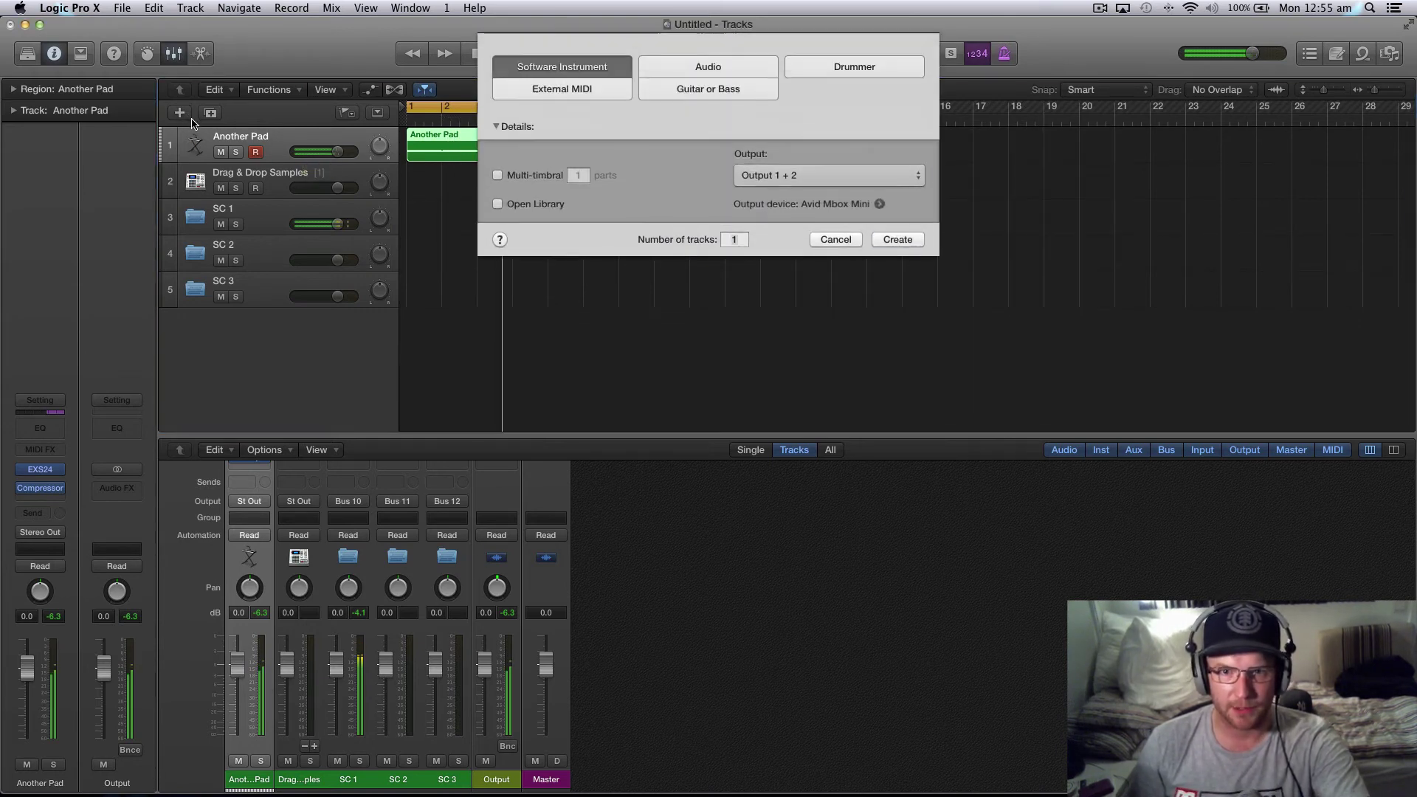
{"action": "left_click", "coordinate": [697, 68]}
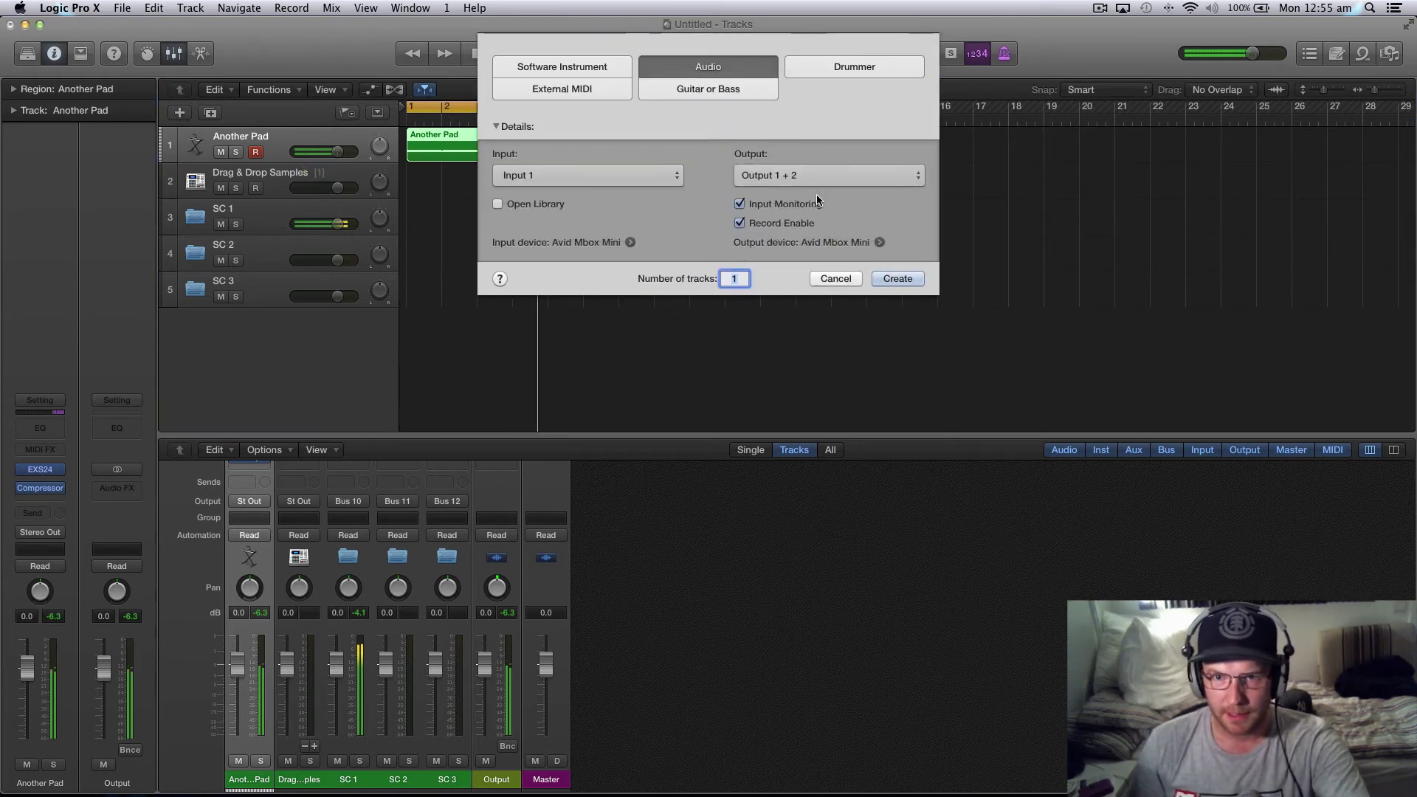
{"action": "left_click", "coordinate": [534, 67]}
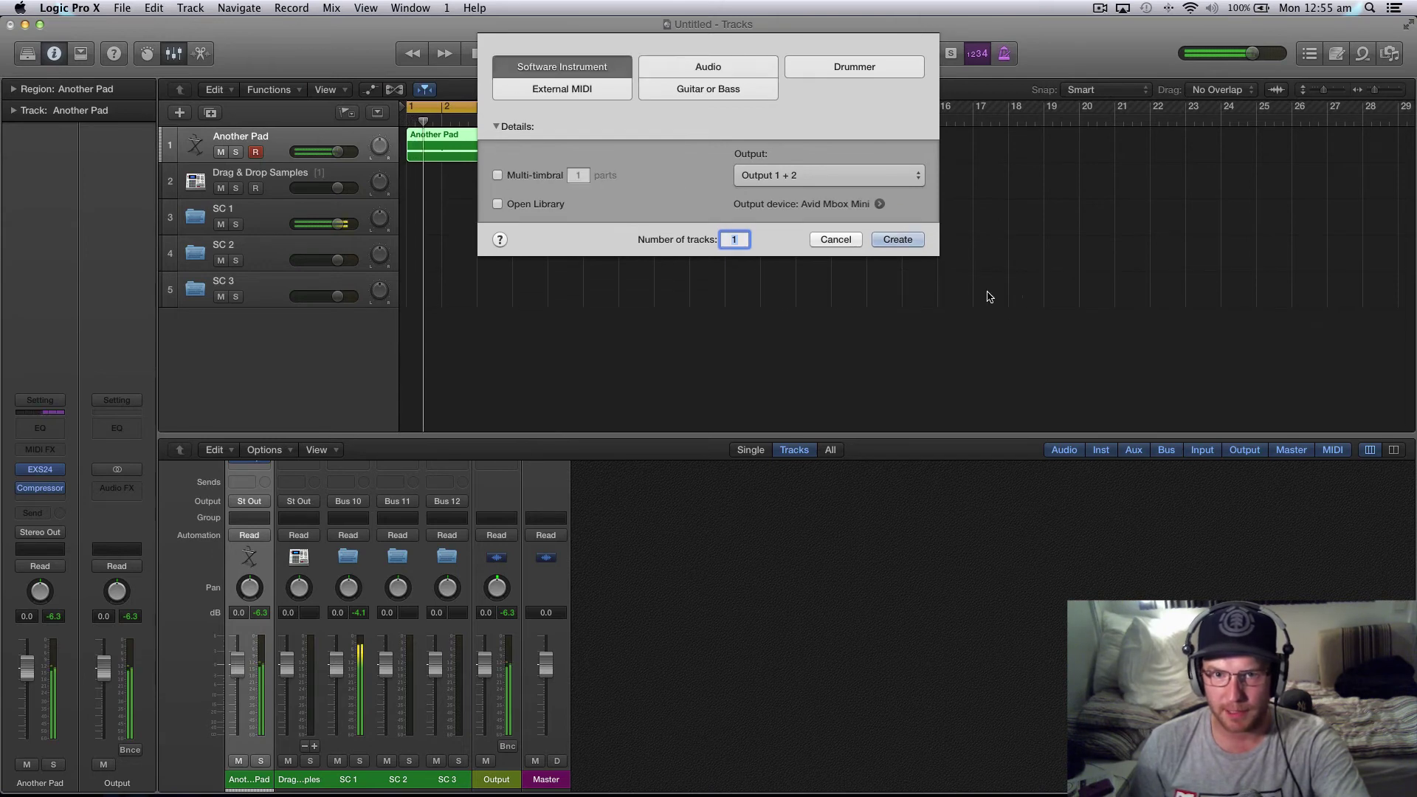
{"action": "left_click", "coordinate": [898, 238]}
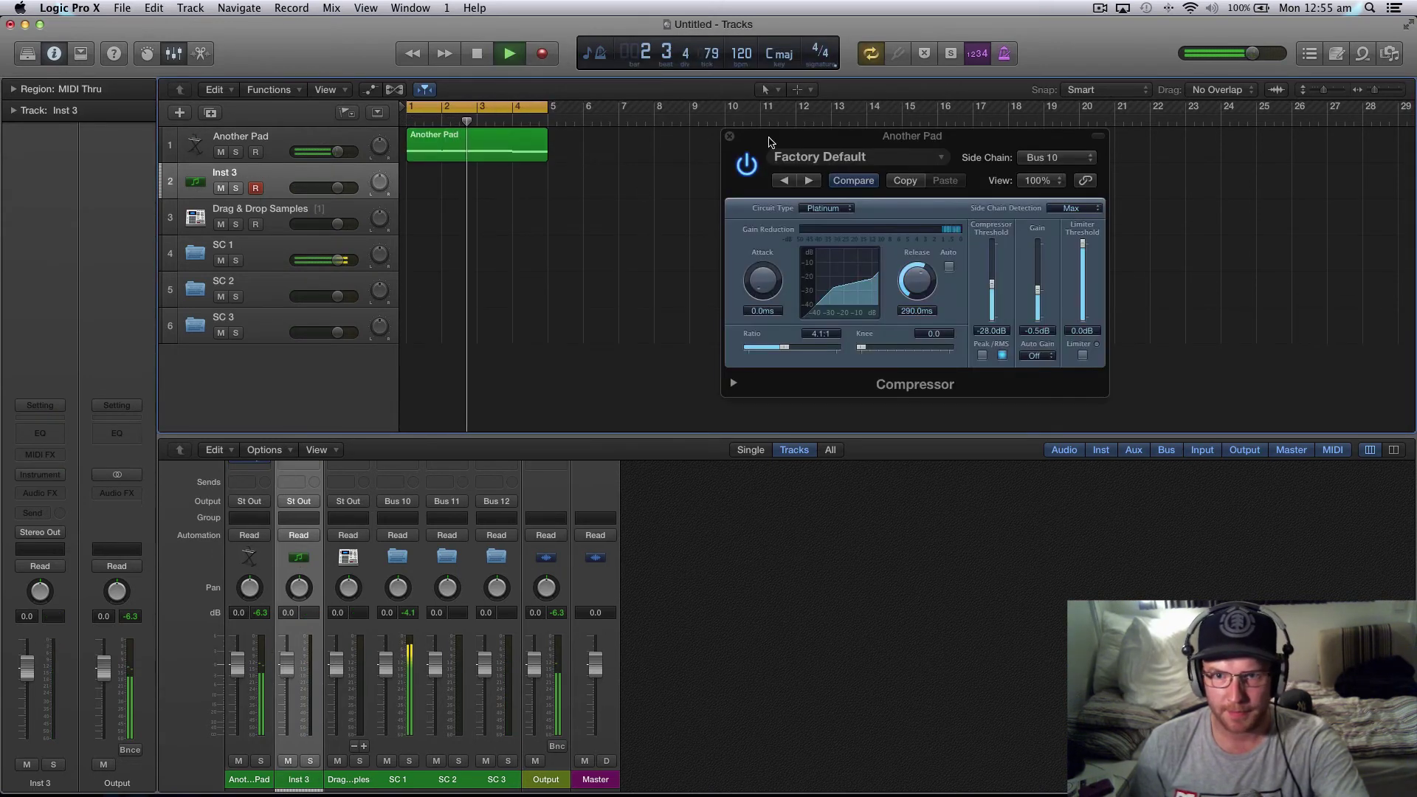
{"action": "left_click", "coordinate": [729, 139]}
{"action": "key", "text": "space"}
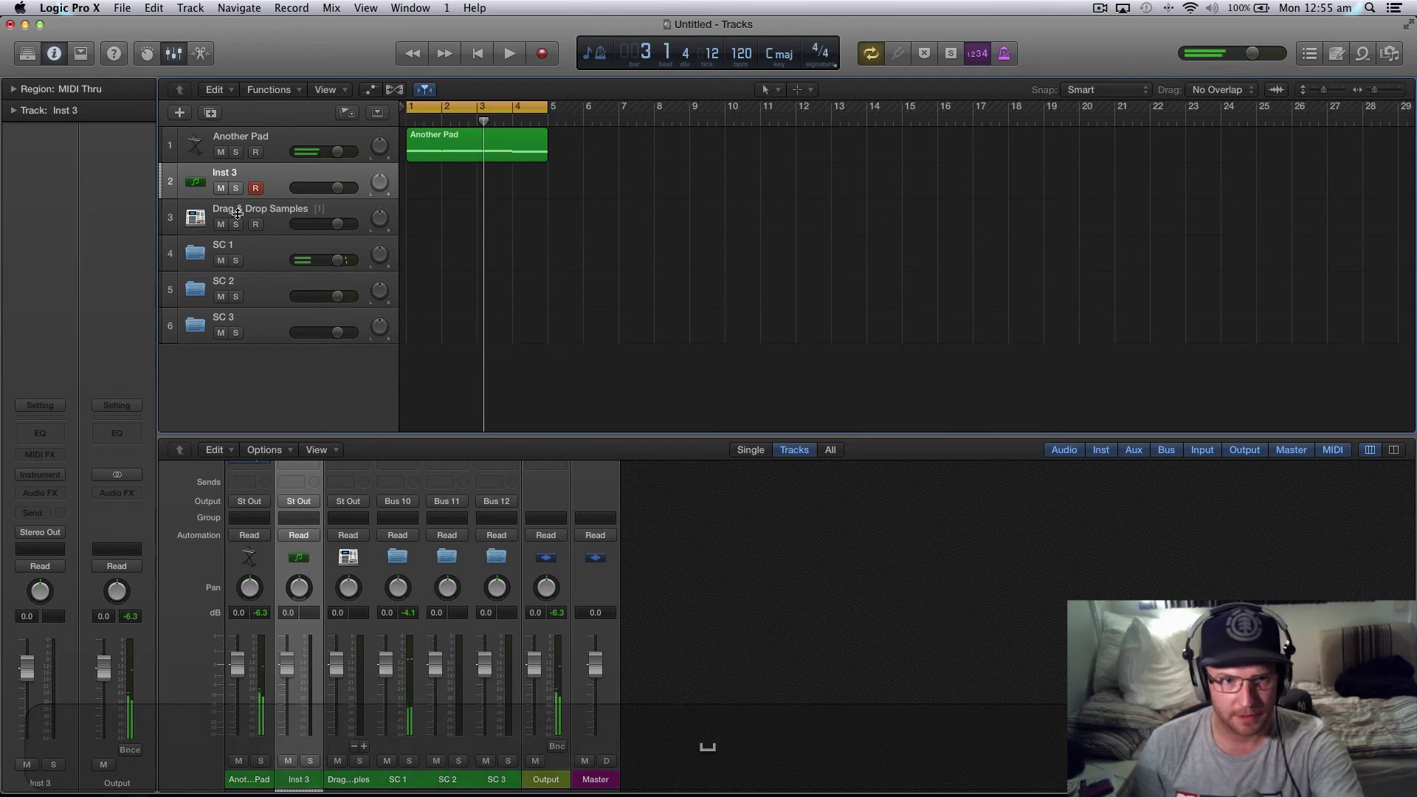
- Load the EXS24 (Stereo) sampler into the new track's instrument slot
{"action": "left_click", "coordinate": [44, 481]}
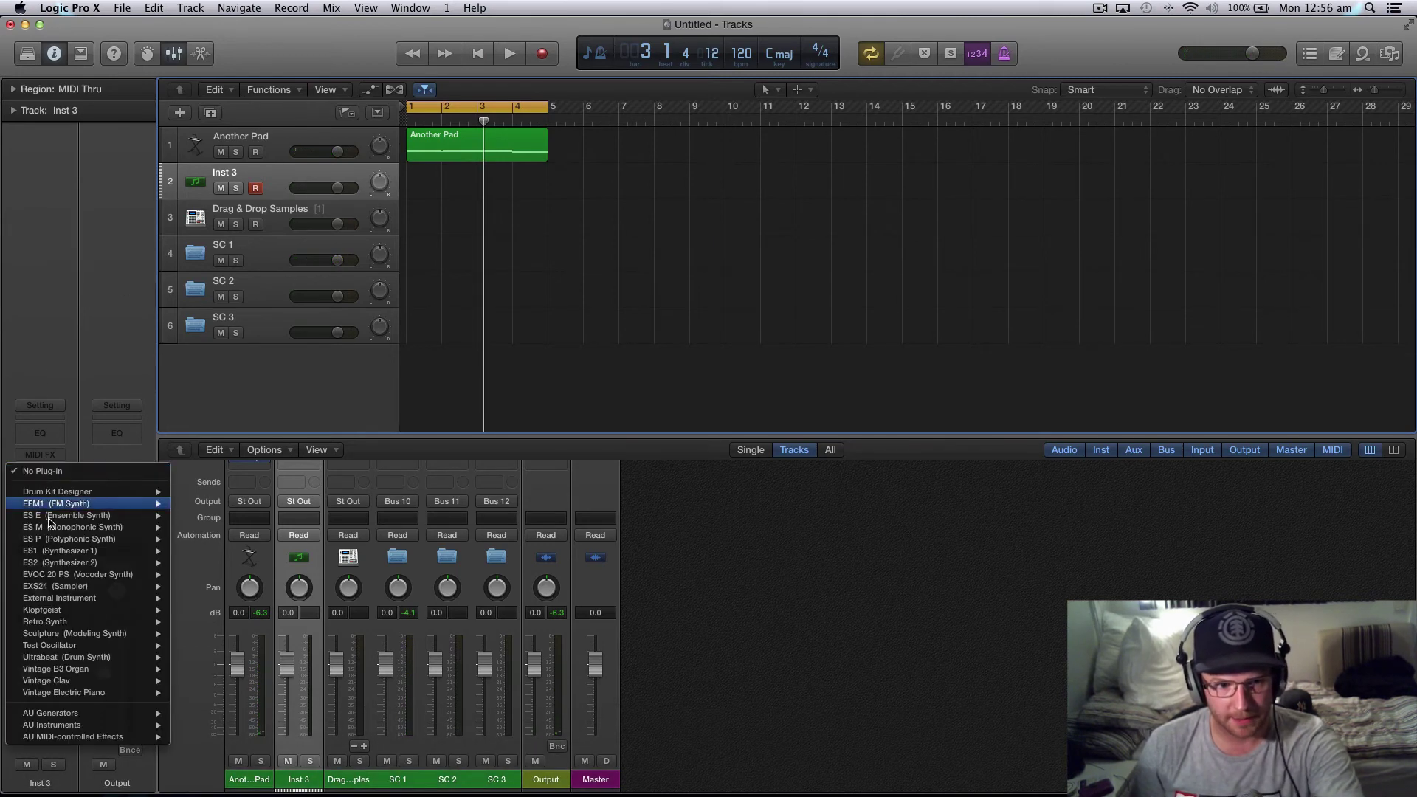
{"action": "mouse_move", "coordinate": [88, 586]}
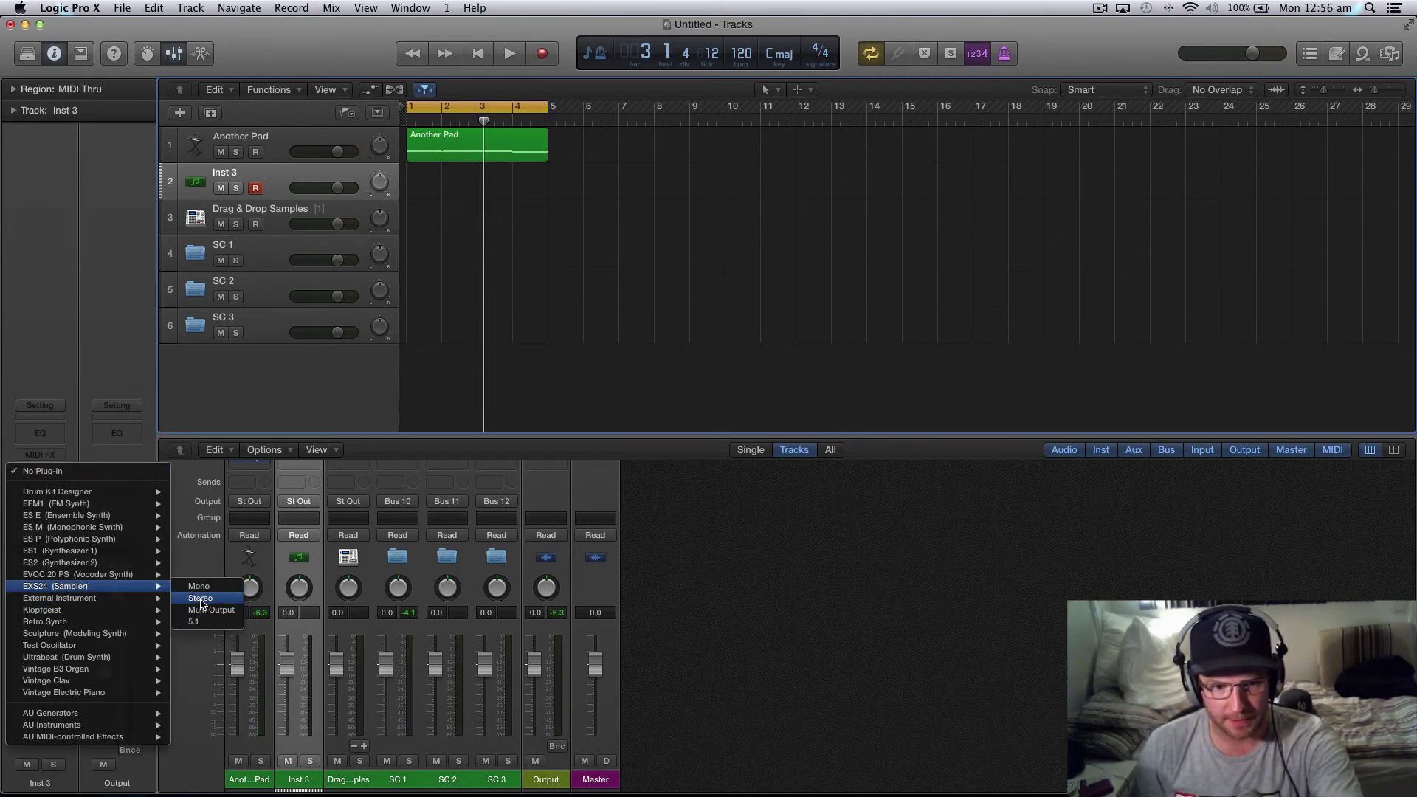
{"action": "left_click", "coordinate": [202, 600]}
- Load Synth Pads > Cold Mystery, then step forward to the Digital Pad preset
{"action": "left_click", "coordinate": [598, 141]}
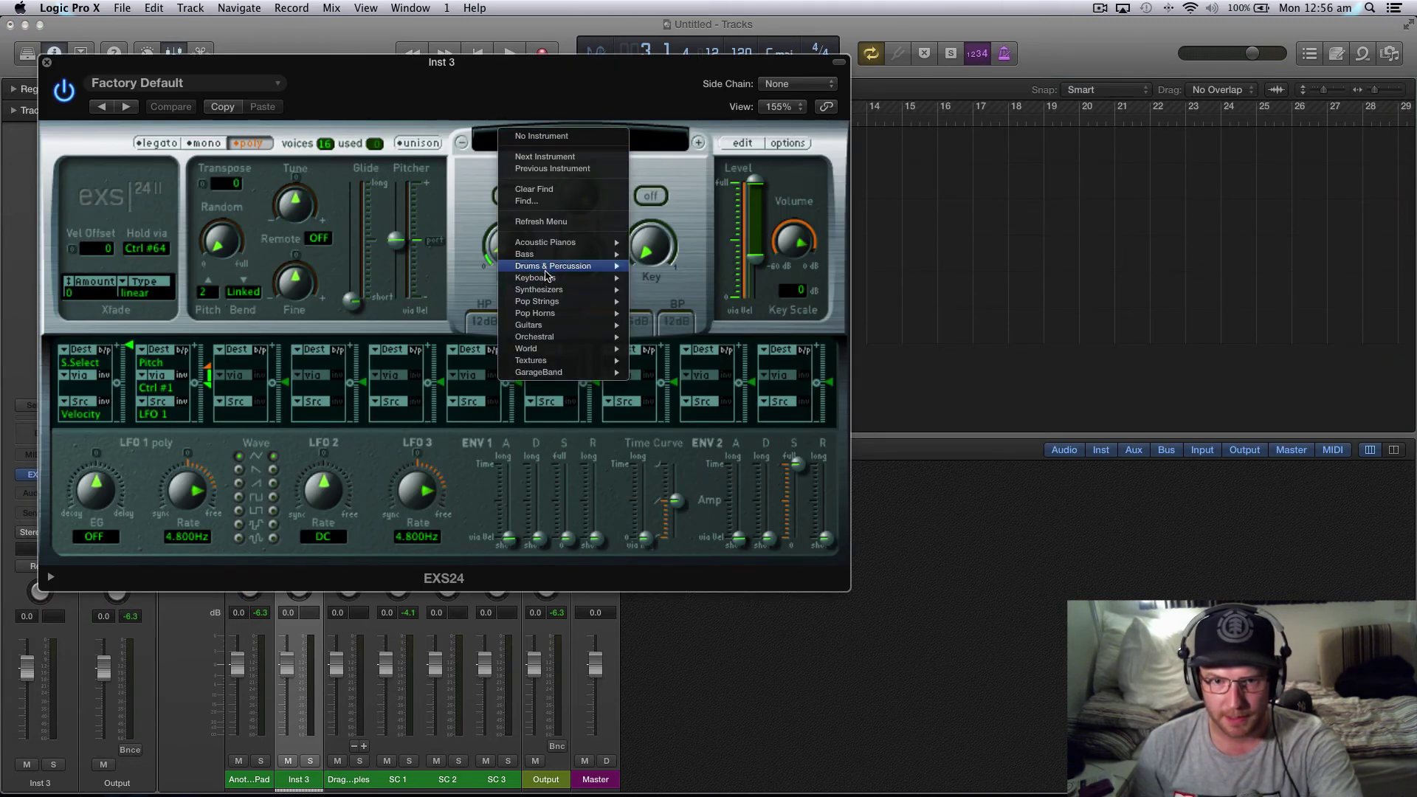
{"action": "mouse_move", "coordinate": [547, 259]}
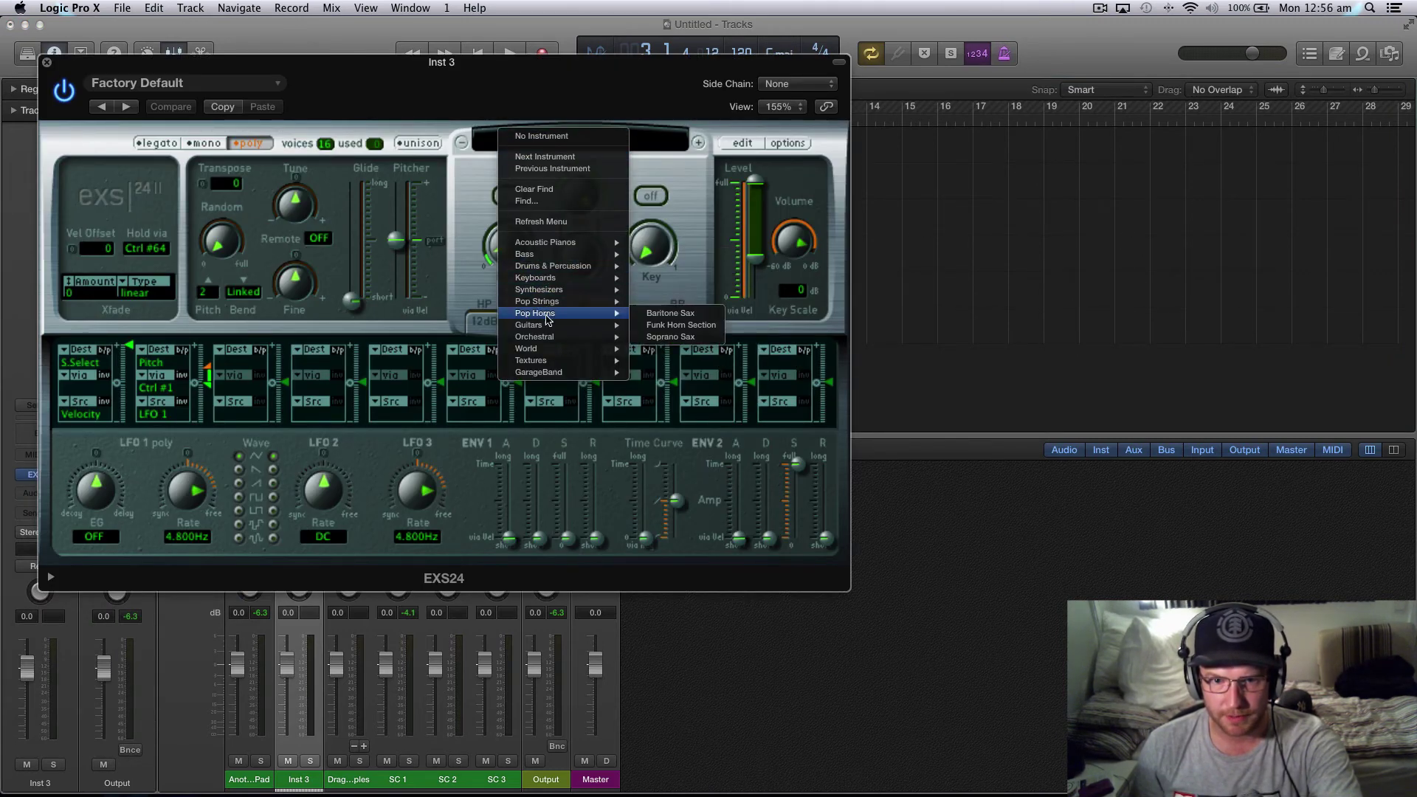
{"action": "mouse_move", "coordinate": [544, 292]}
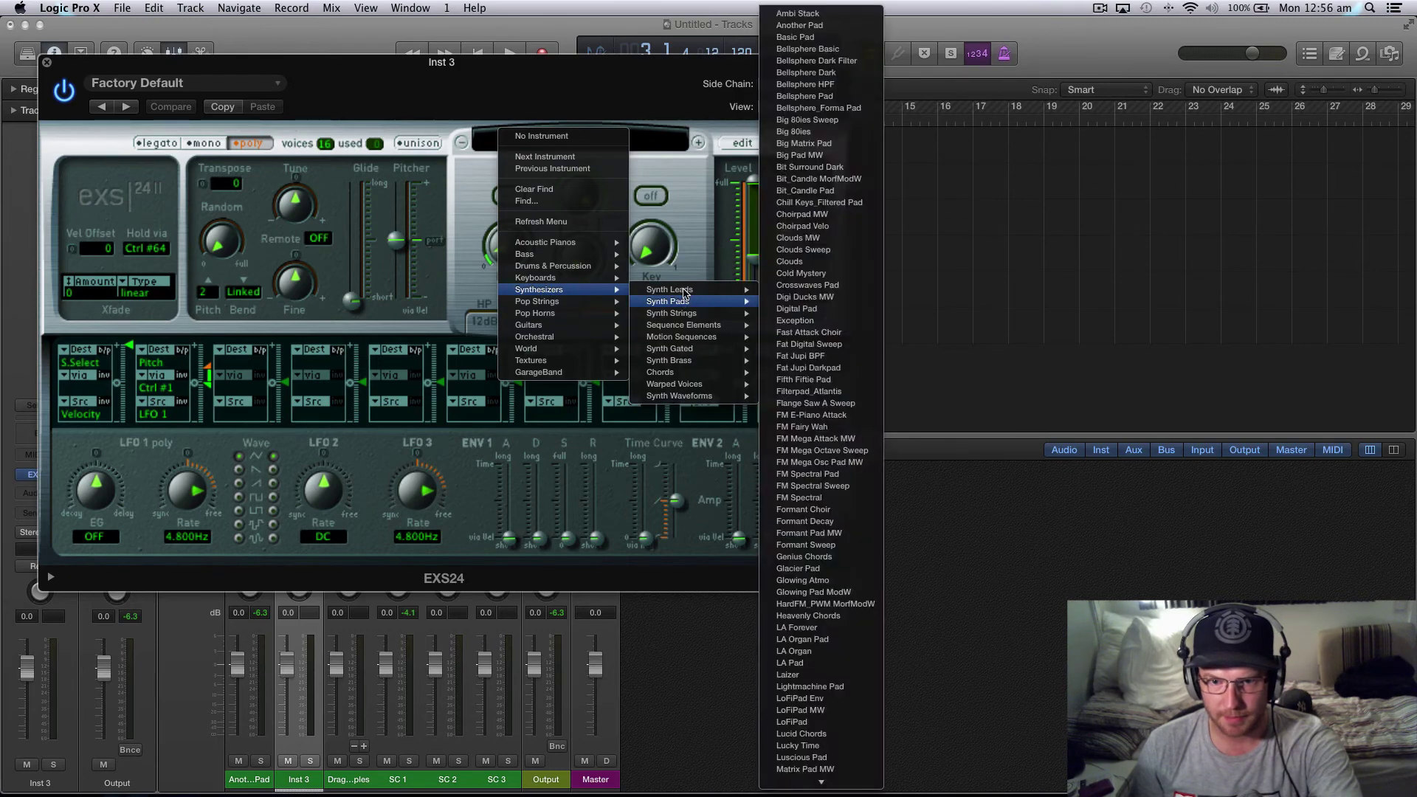
{"action": "mouse_move", "coordinate": [688, 302]}
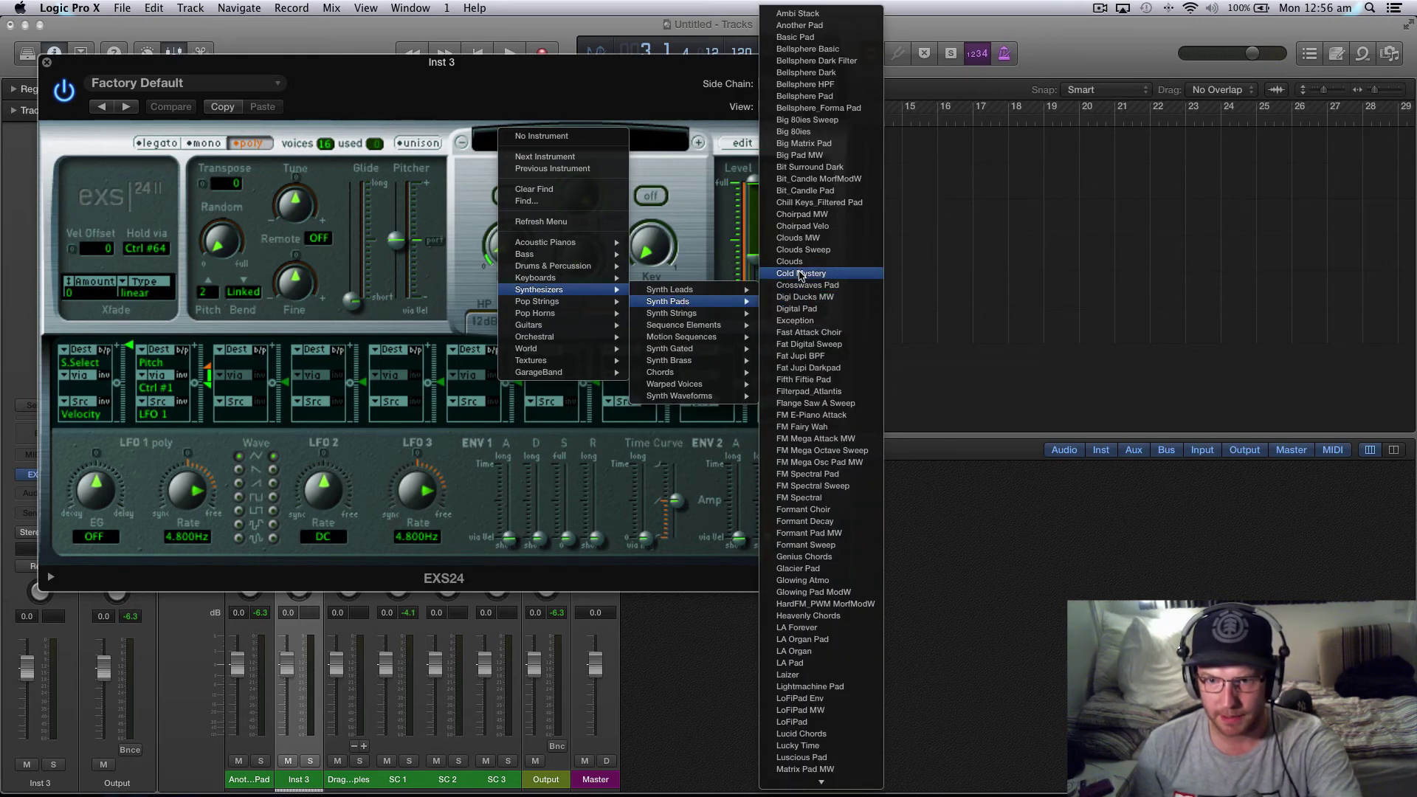
{"action": "left_click", "coordinate": [799, 274]}
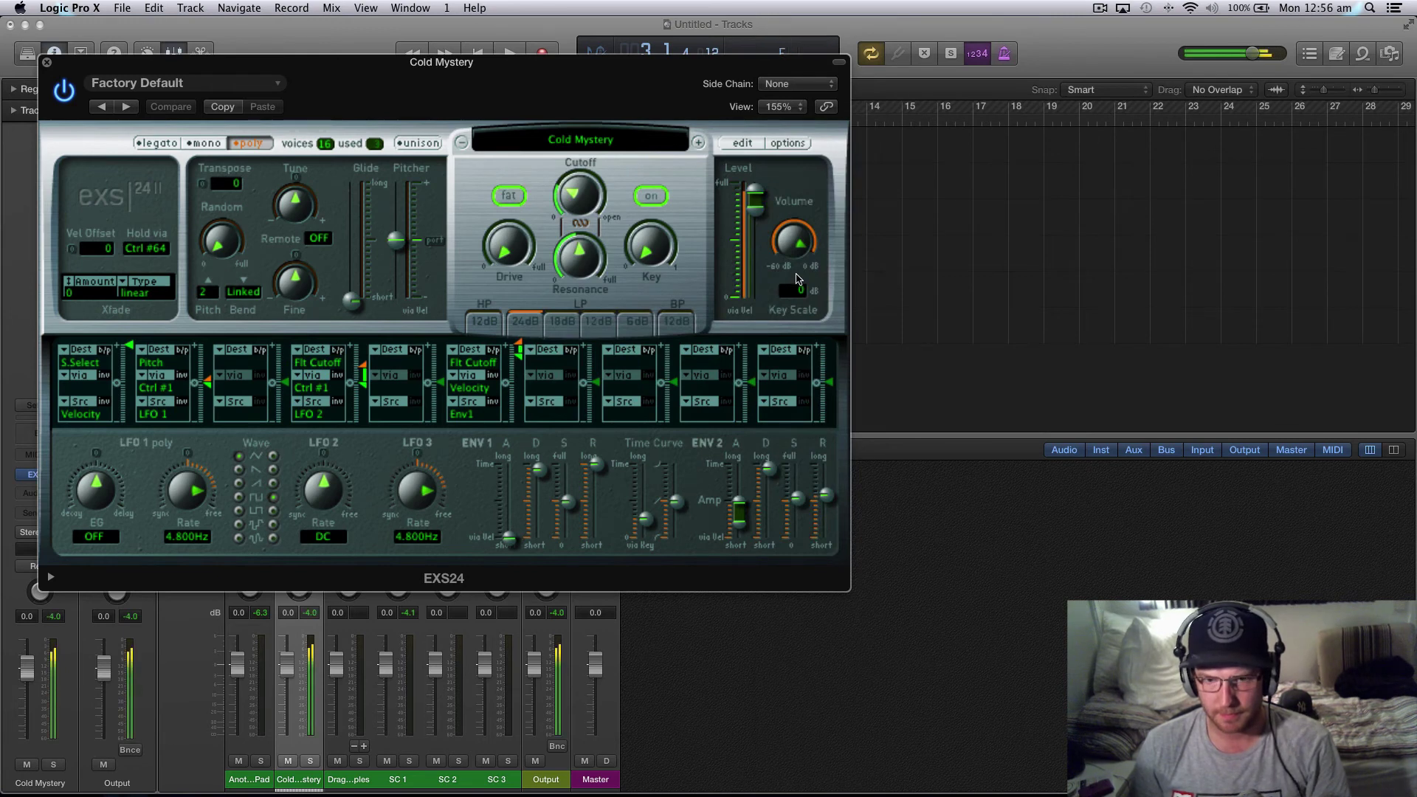
{"action": "left_click", "coordinate": [698, 143]}
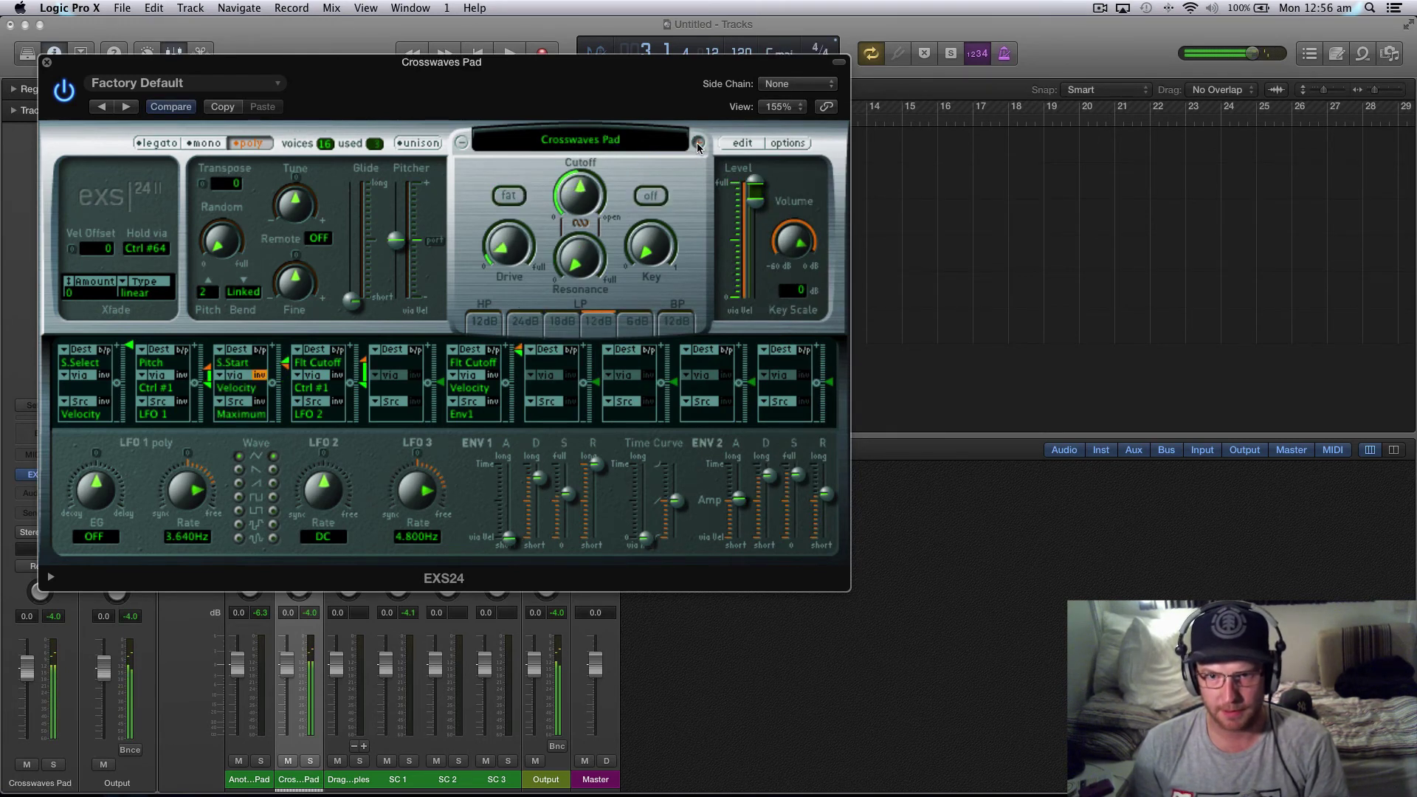
{"action": "left_click", "coordinate": [698, 144]}
{"action": "left_click", "coordinate": [697, 144]}
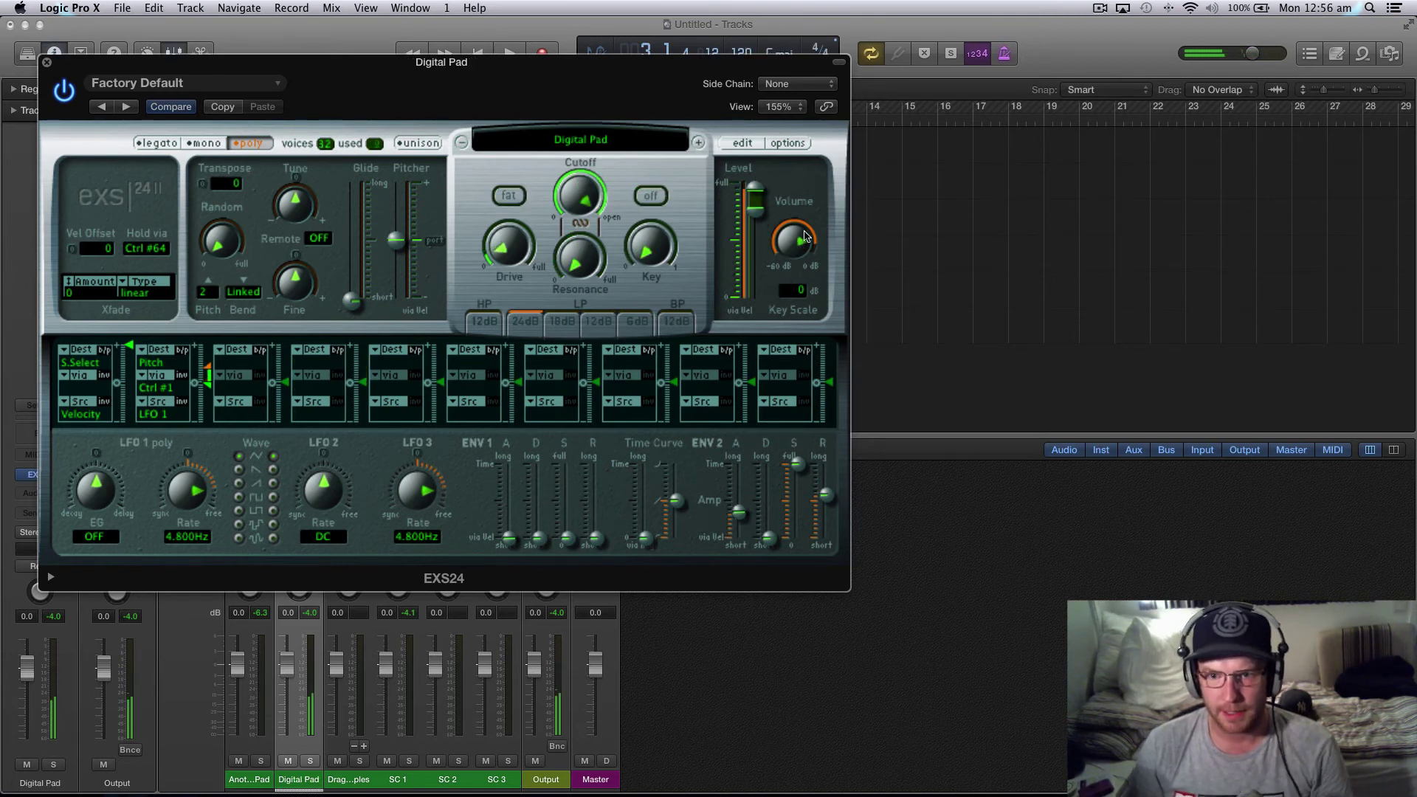
{"action": "left_click", "coordinate": [45, 62]}
- Copy the Another Pad region onto the Digital Pad track and open its notes
{"action": "left_click", "coordinate": [464, 152]}
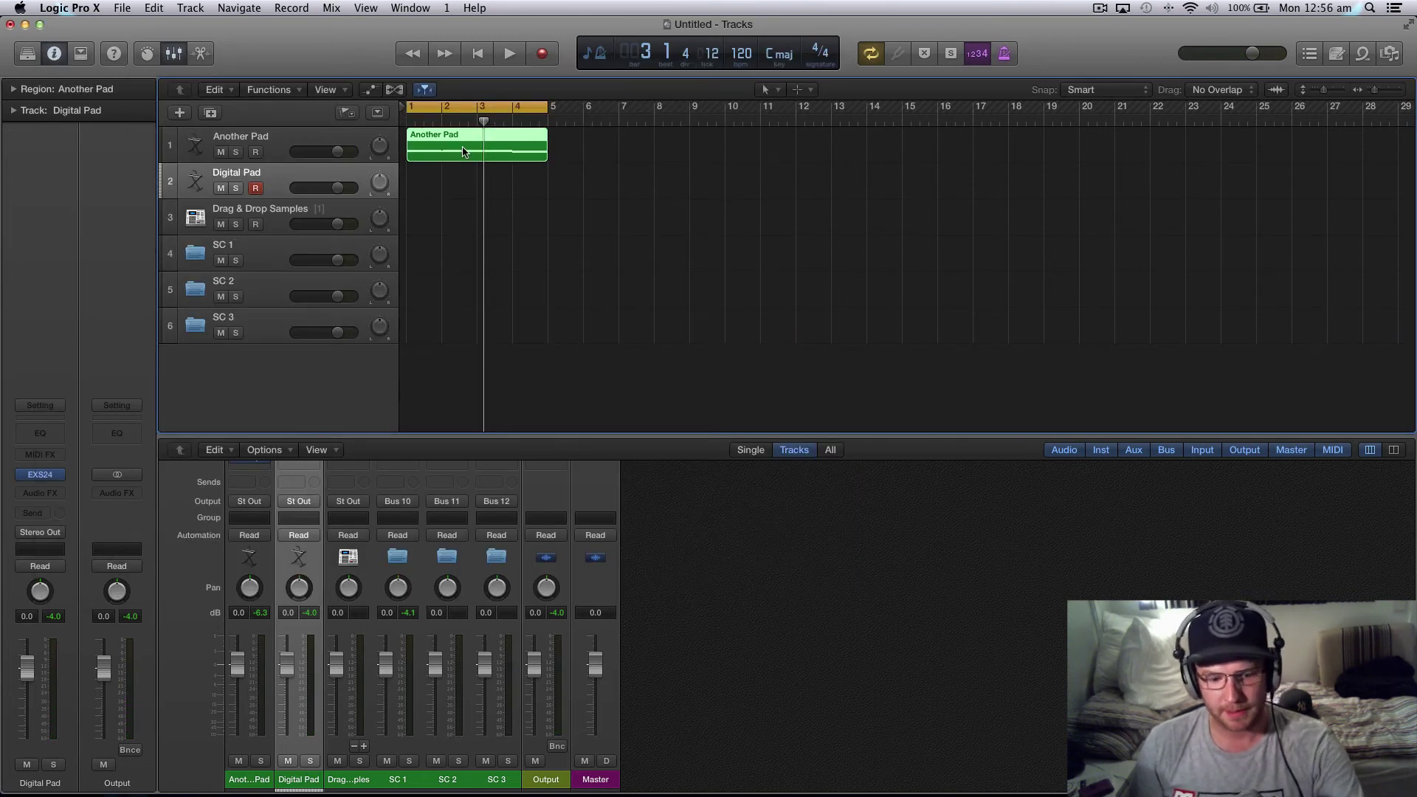
{"action": "left_click_drag", "start_coordinate": [464, 152], "coordinate": [473, 185]}
{"action": "double_click", "coordinate": [473, 186]}
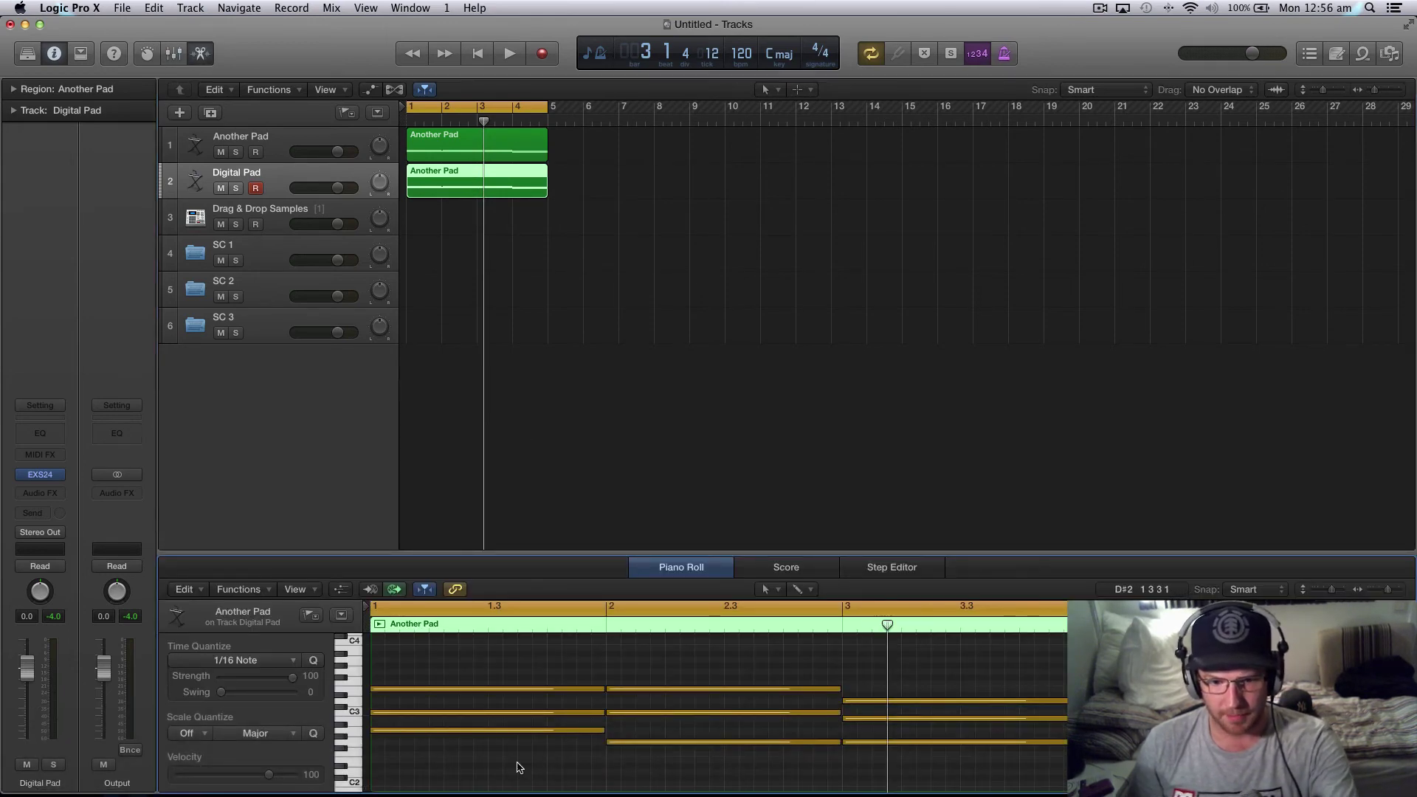
- Transpose all the copied notes up one octave and audition both pads
{"action": "key", "text": "super+a"}
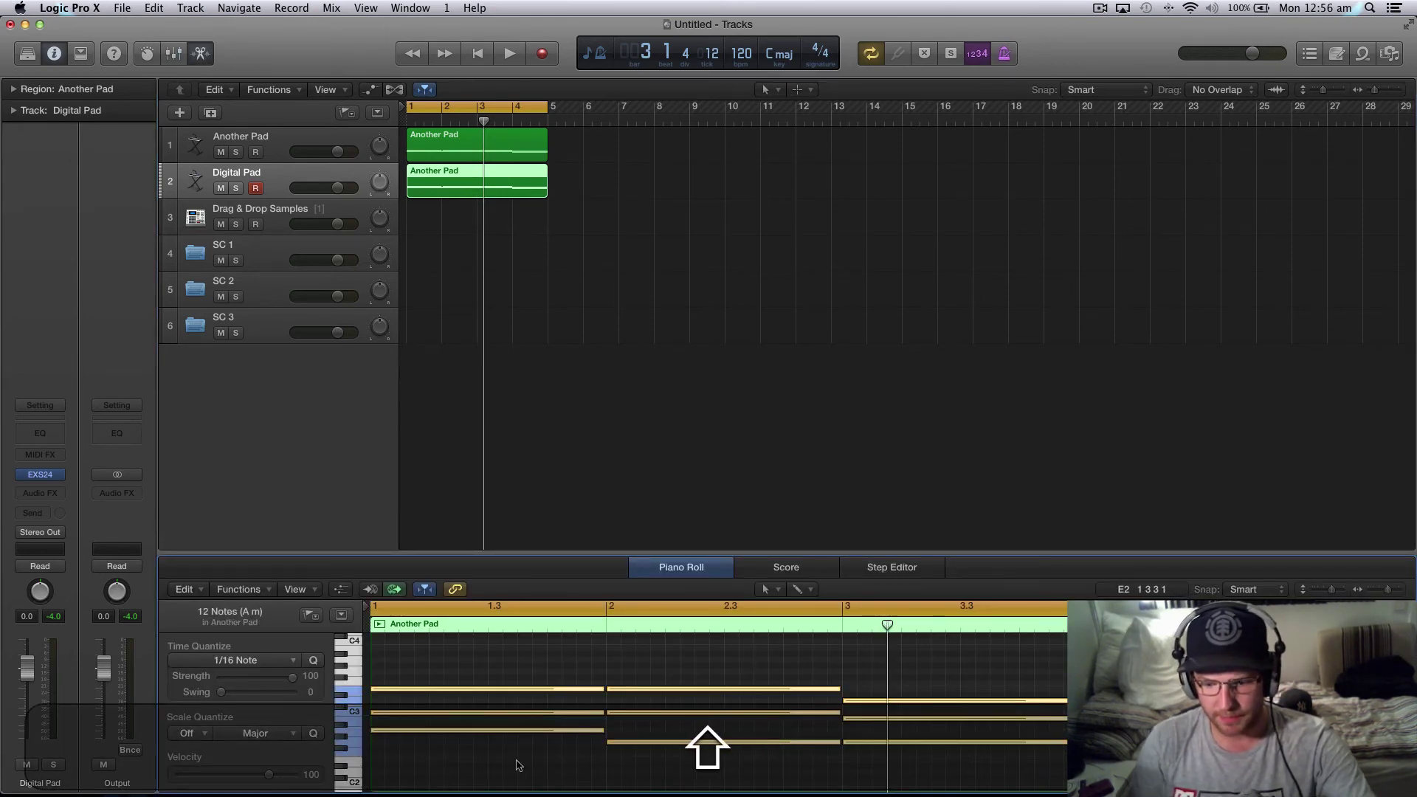
{"action": "key", "text": "alt+shift+Up"}
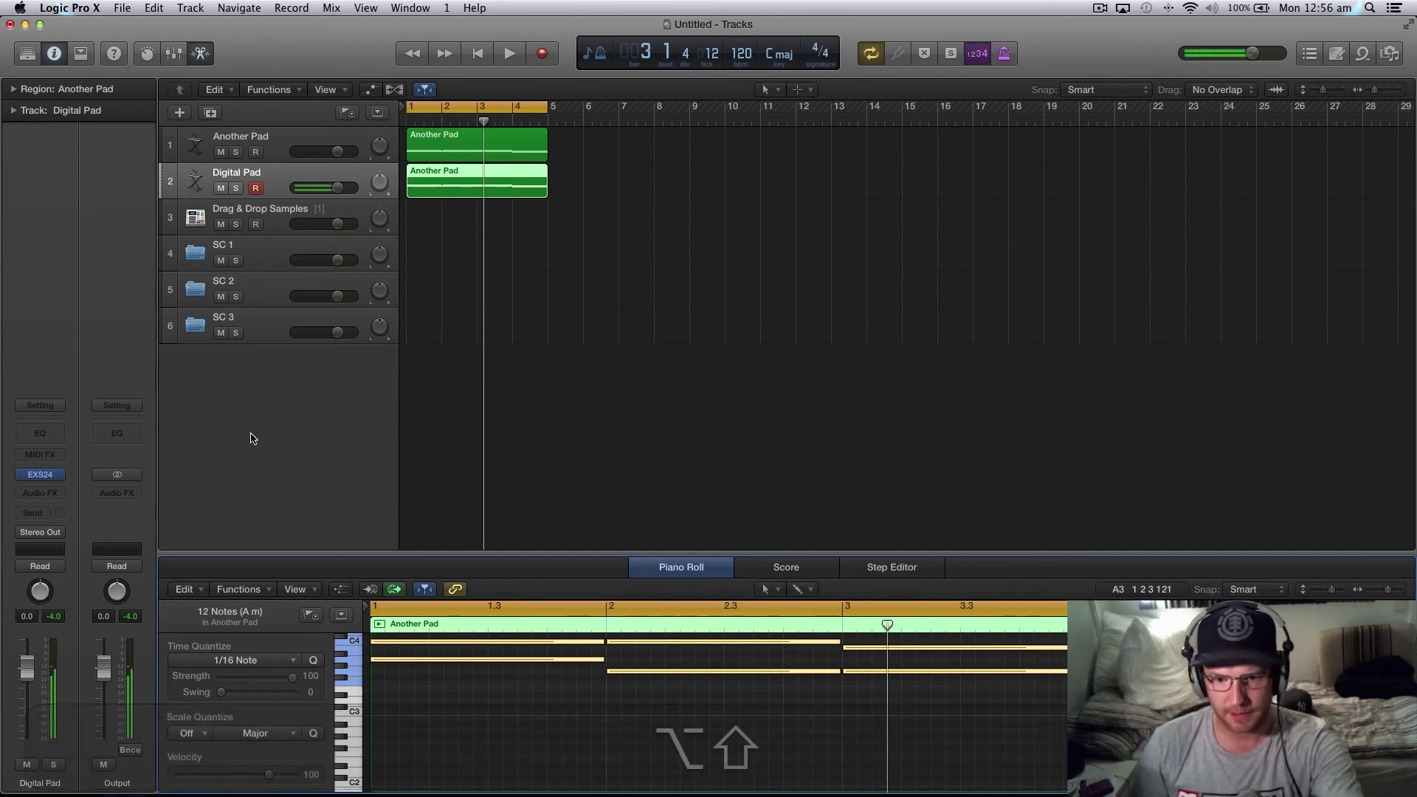
{"action": "key", "text": "space"}
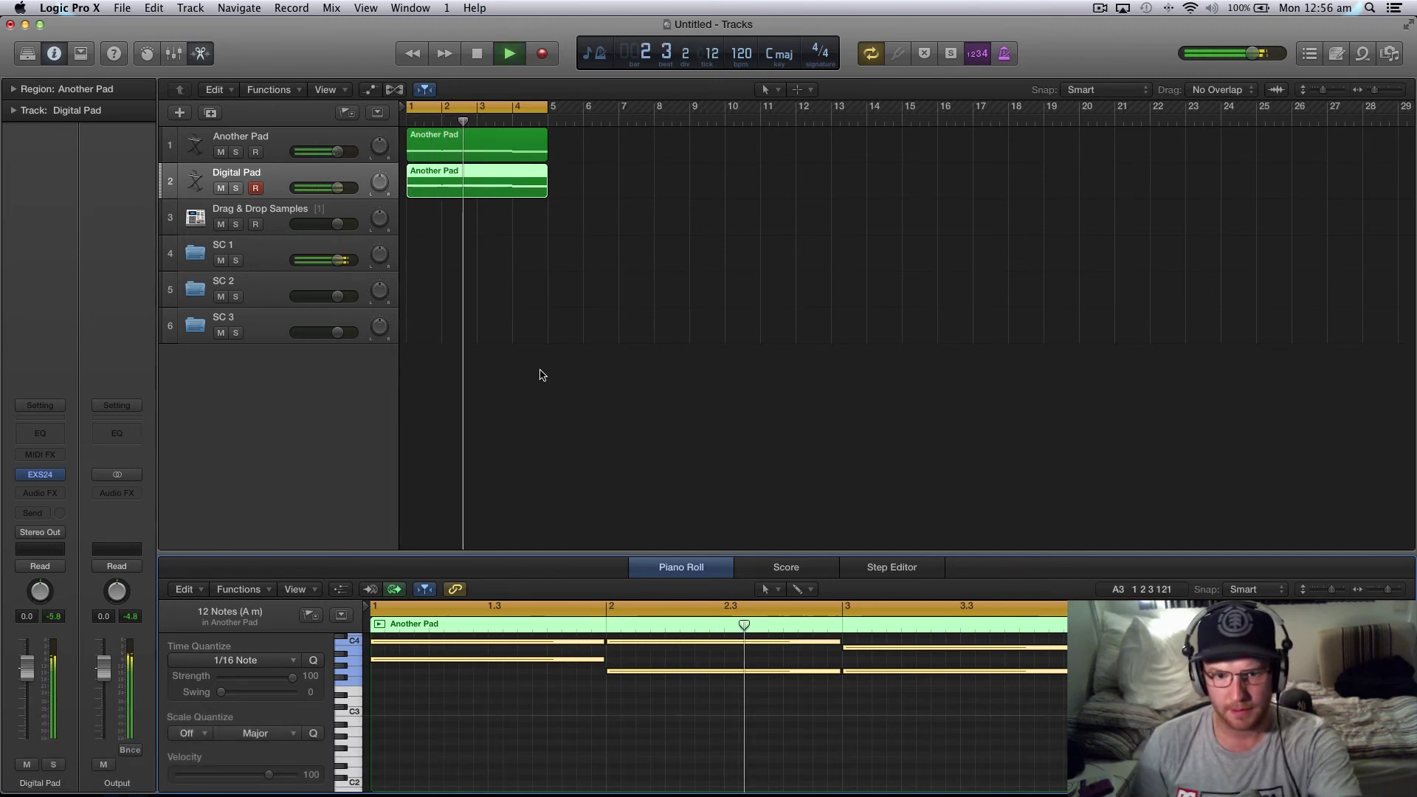
{"action": "key", "text": "space"}
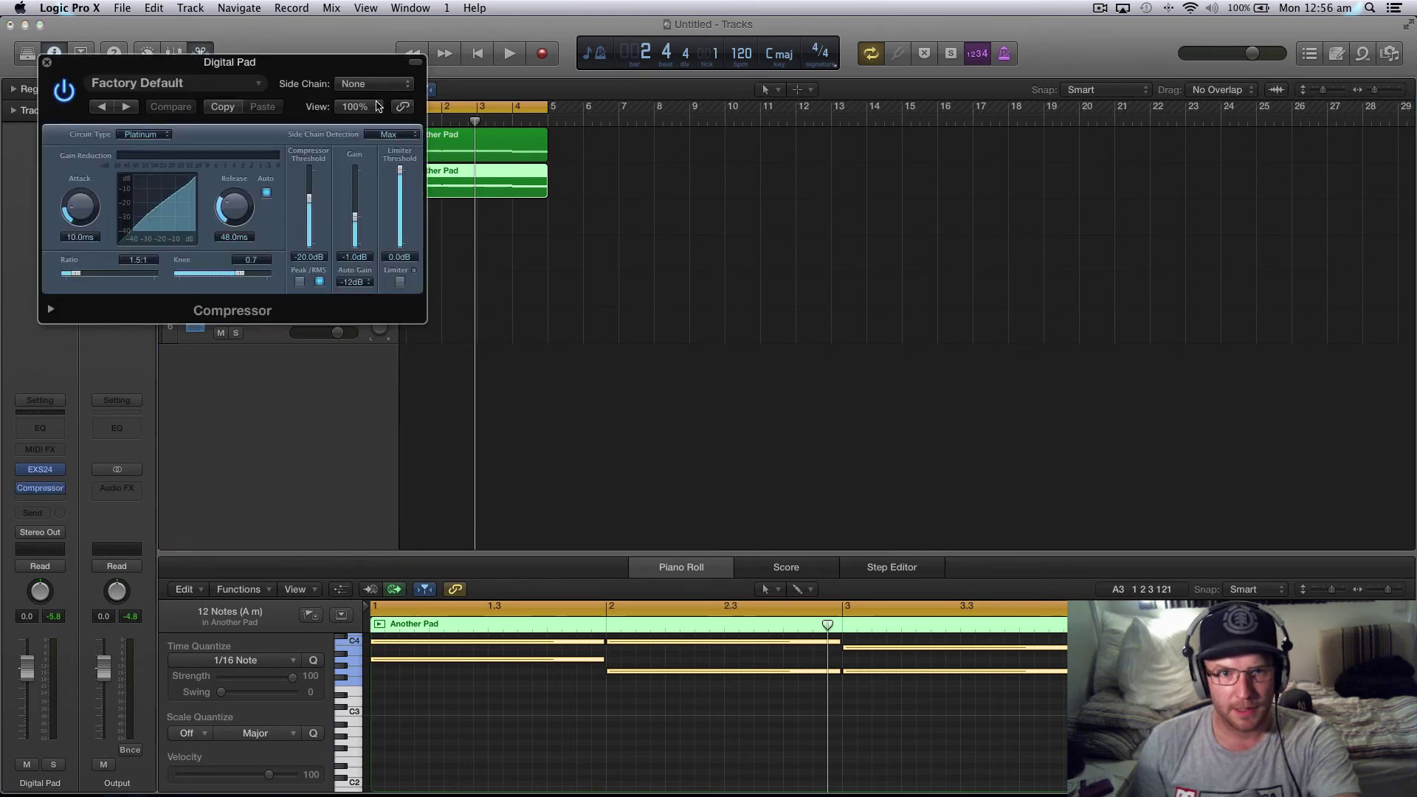
- Key Digital Pad's compressor side chain from Bus 11, then select the Drag & Drop Samples track
{"action": "left_click", "coordinate": [375, 83]}
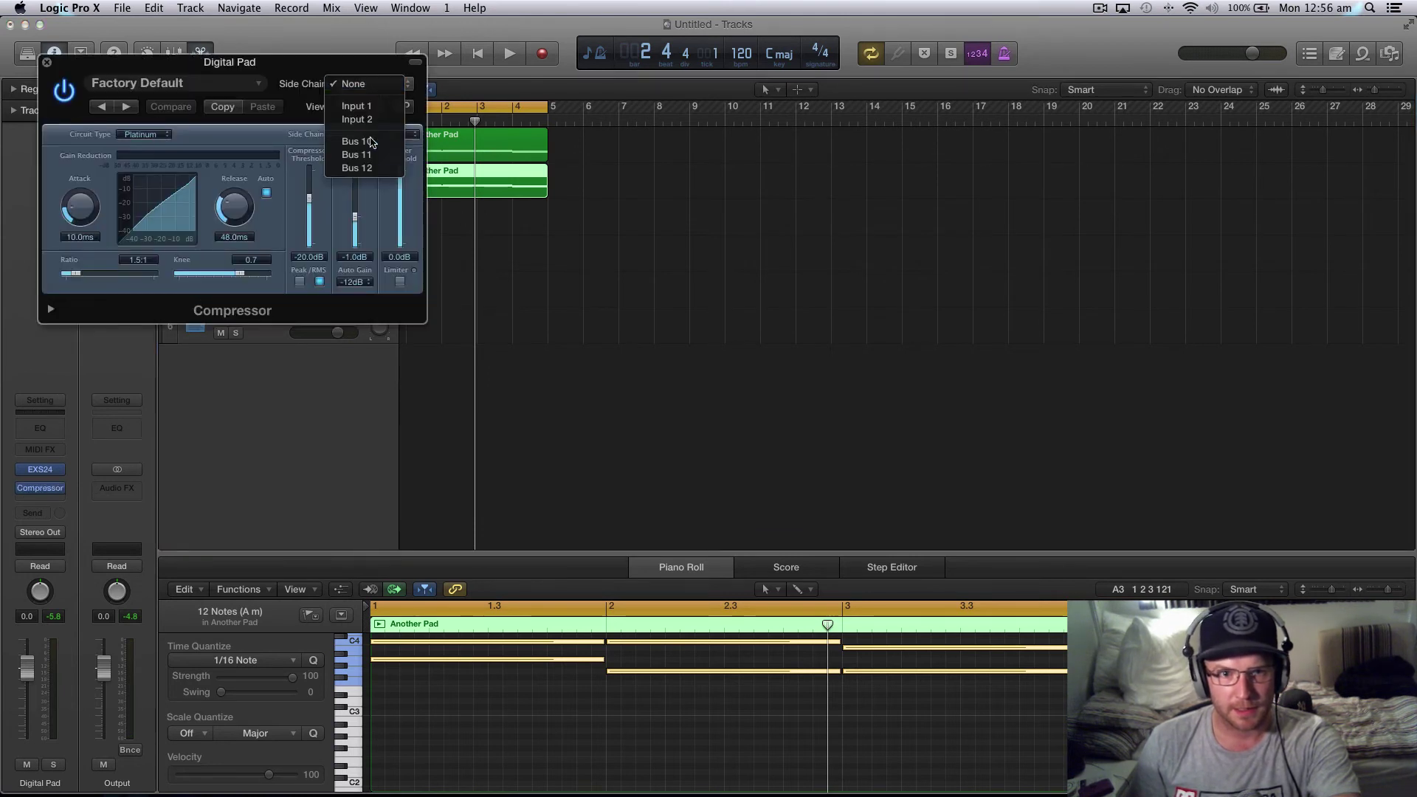
{"action": "left_click", "coordinate": [369, 162]}
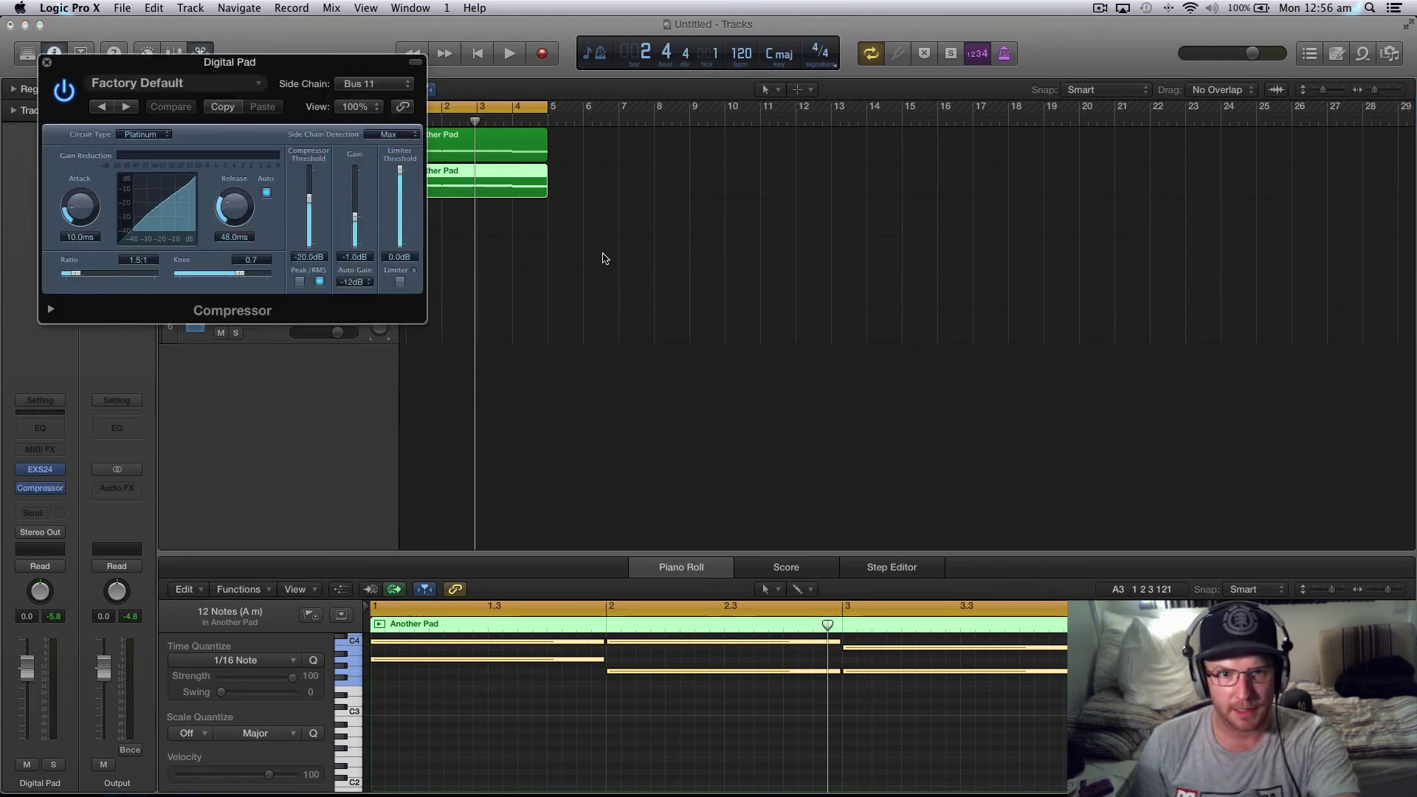
{"action": "left_click", "coordinate": [45, 63]}
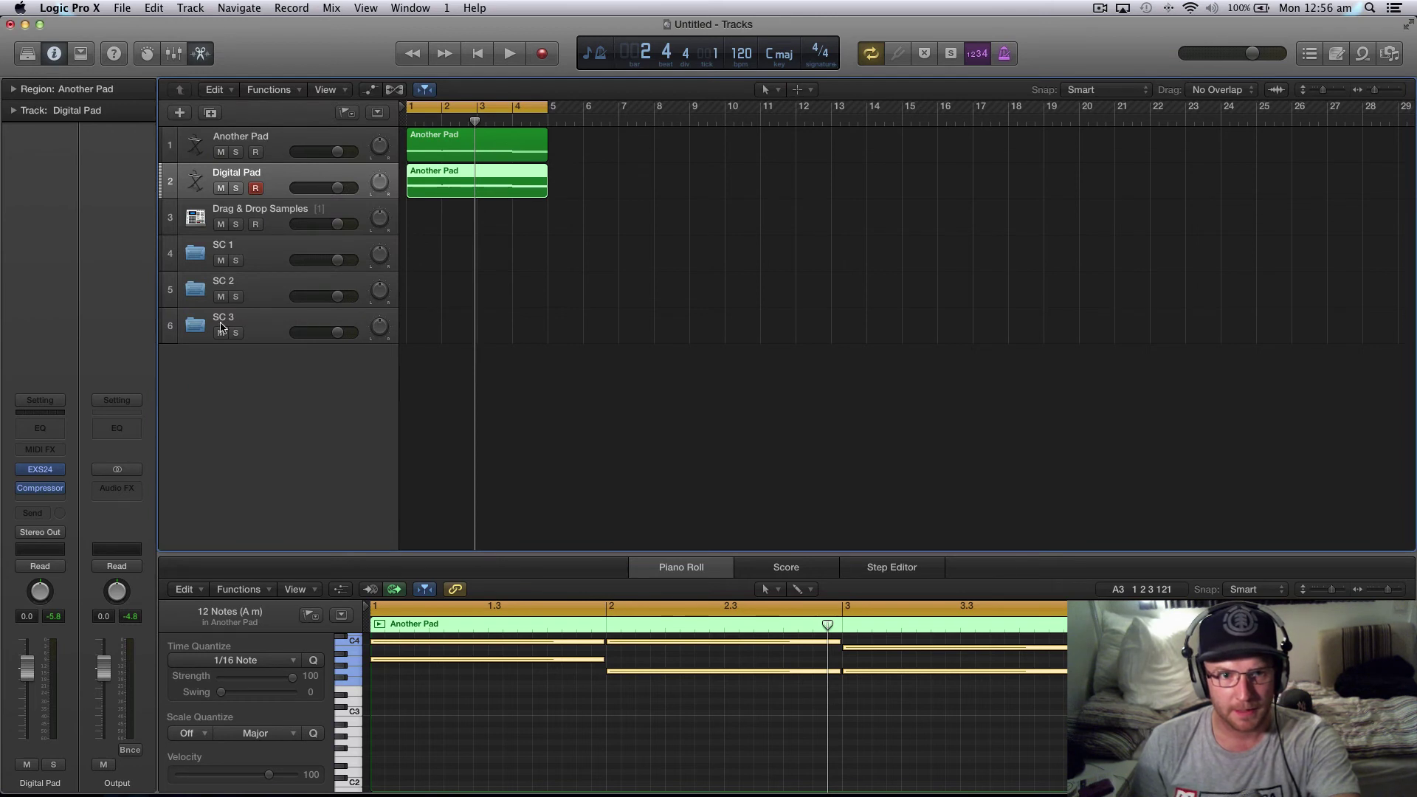
{"action": "key", "text": "space"}
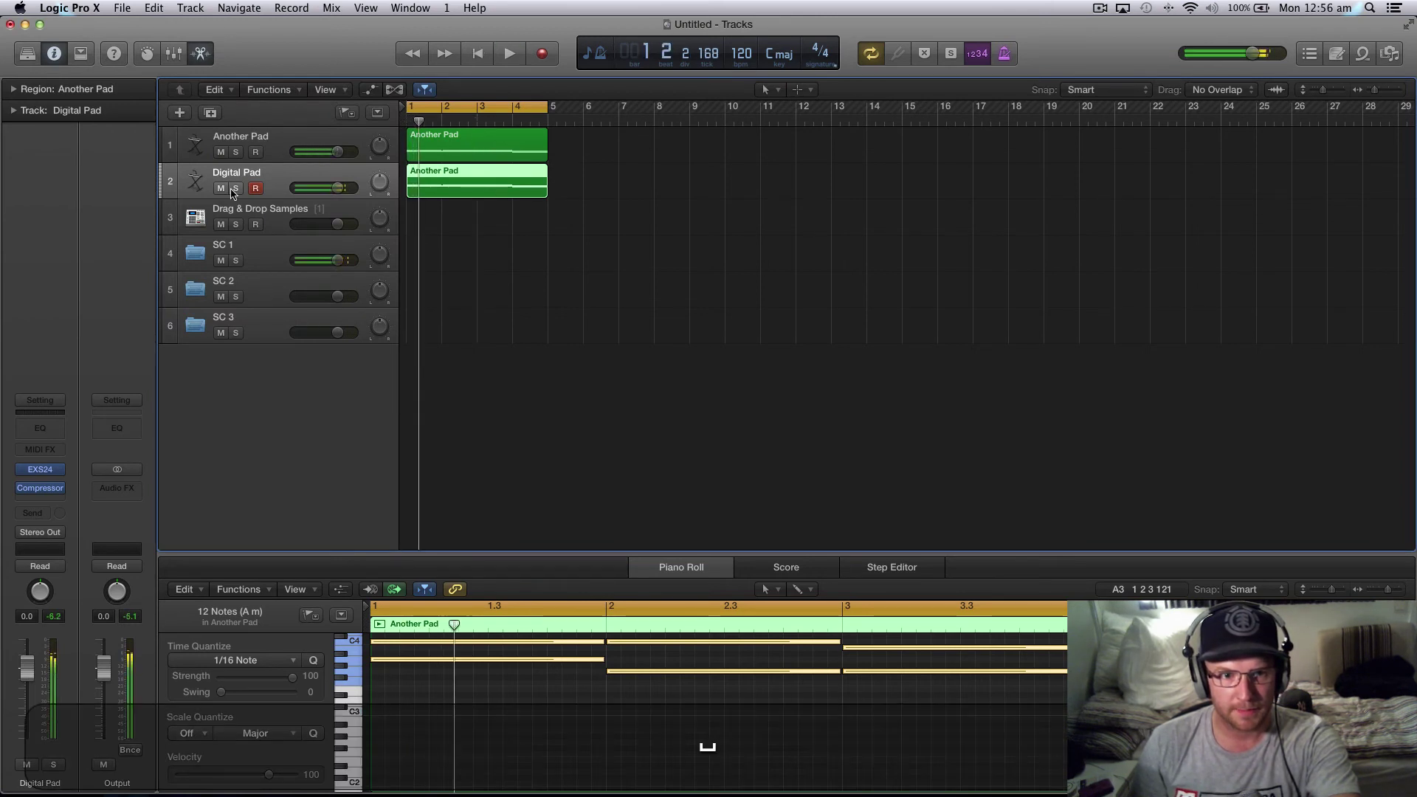
{"action": "left_click", "coordinate": [268, 222]}
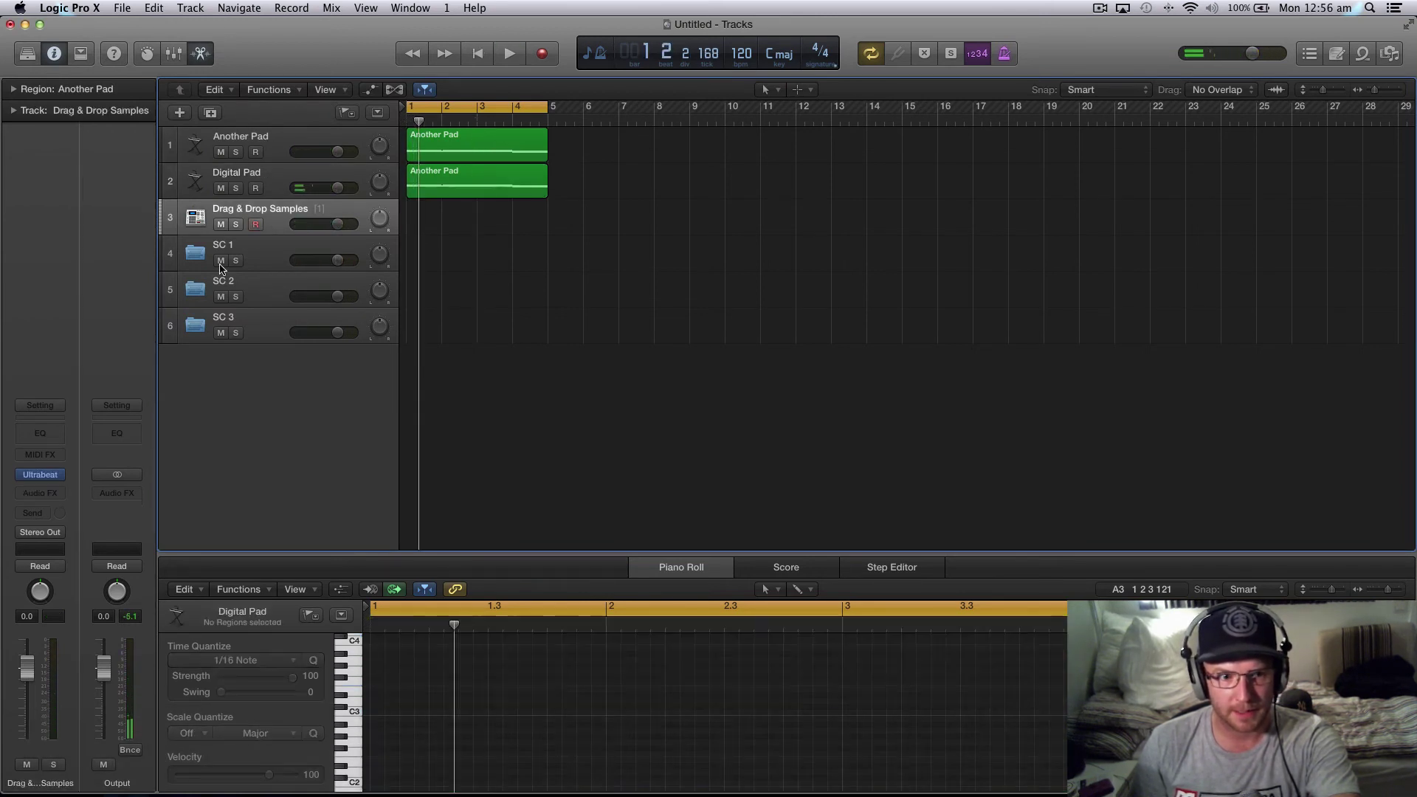
- Make Ultrabeat's Sample 02 hit on every upbeat, then close the Ultrabeat window
{"action": "left_click", "coordinate": [40, 476]}
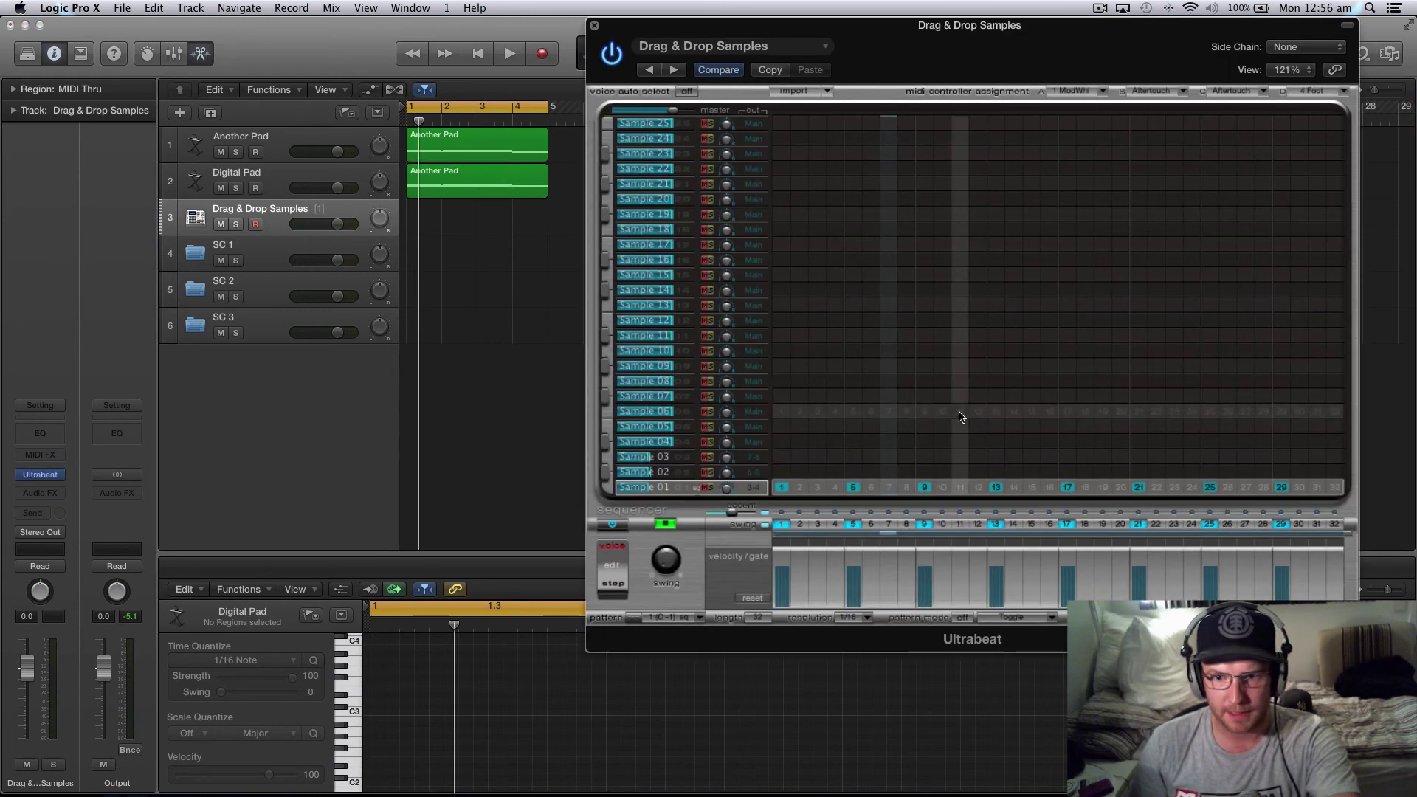
{"action": "right_click", "coordinate": [781, 473]}
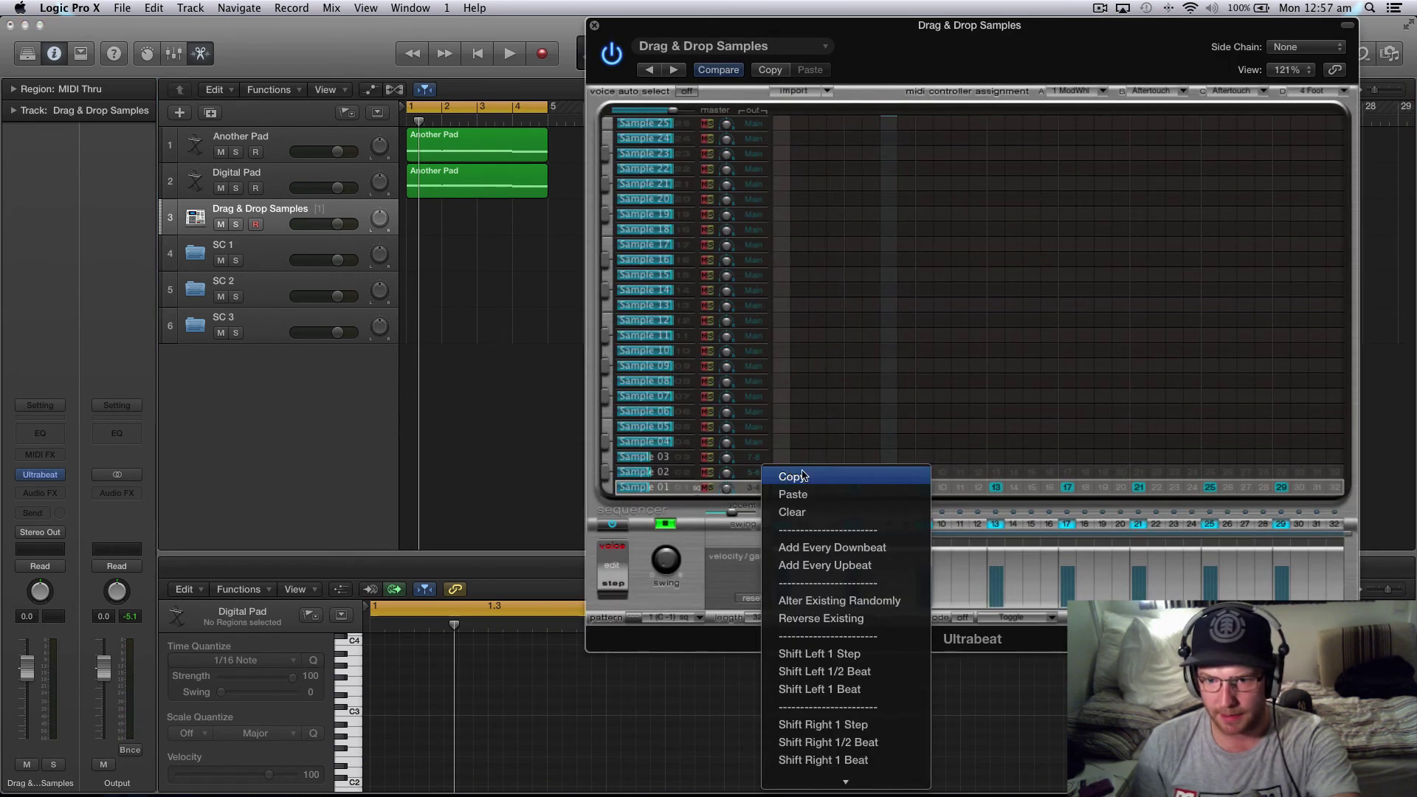
{"action": "left_click", "coordinate": [820, 565]}
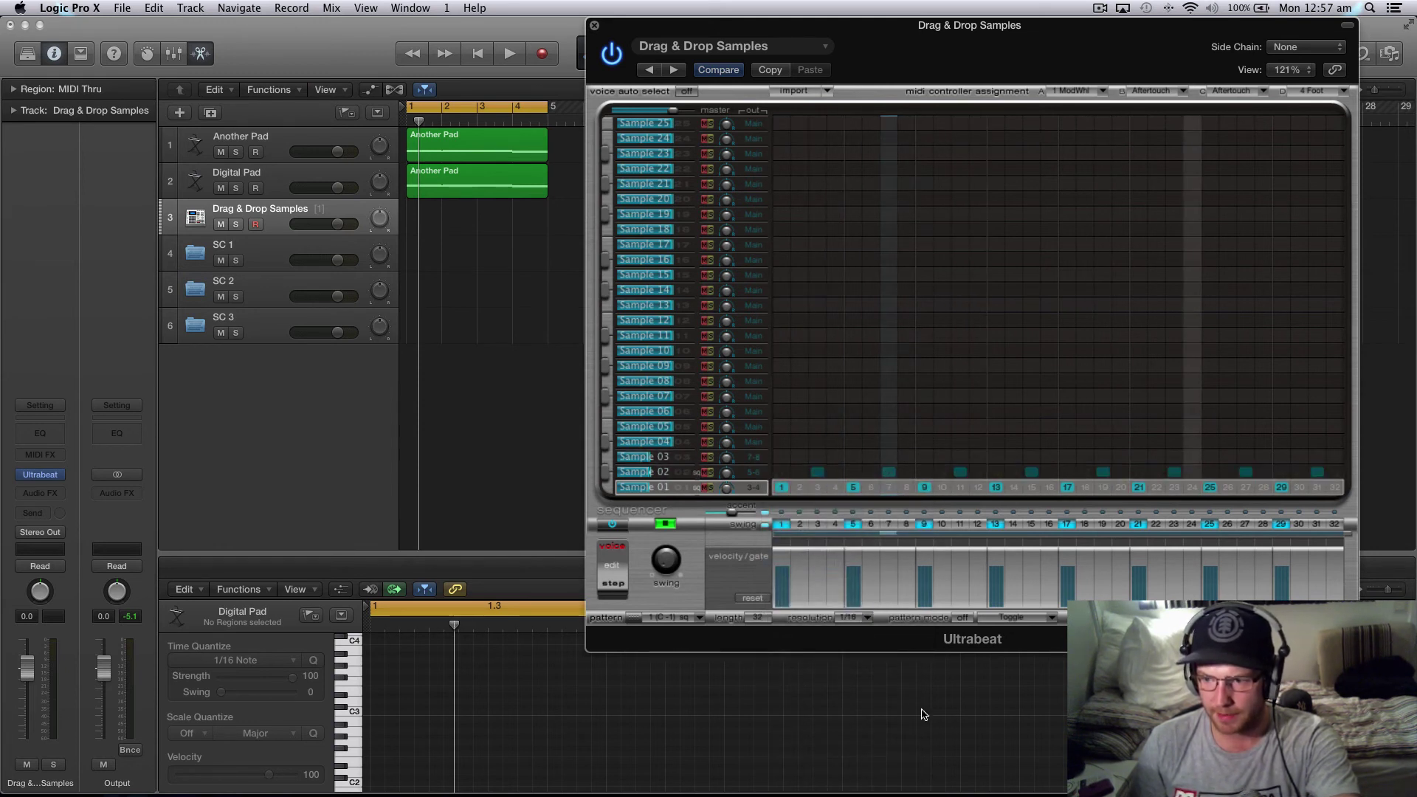
{"action": "left_click", "coordinate": [595, 27]}
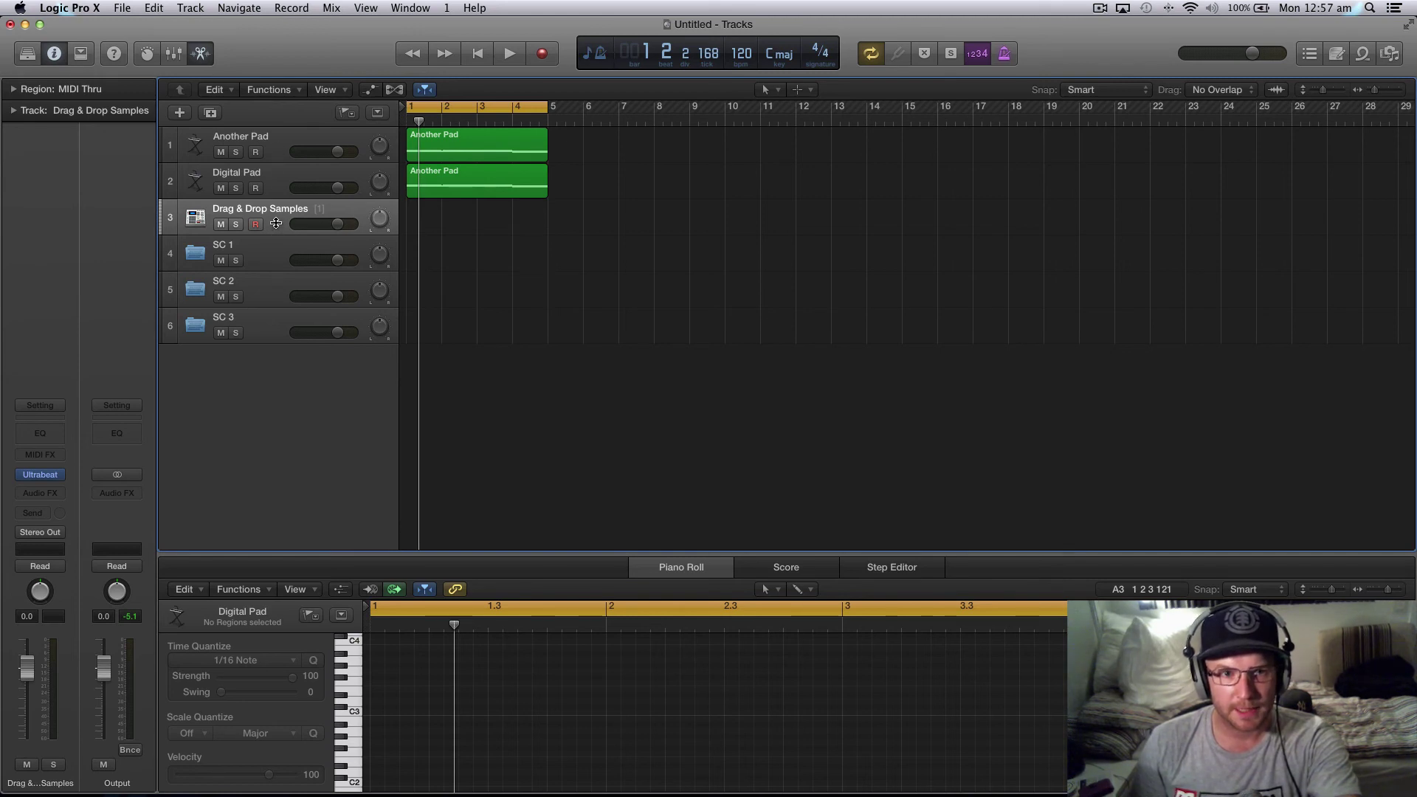
- Turn Digital Pad's compressor auto gain off with 110 ms release and save it as default
{"action": "left_click", "coordinate": [277, 181]}
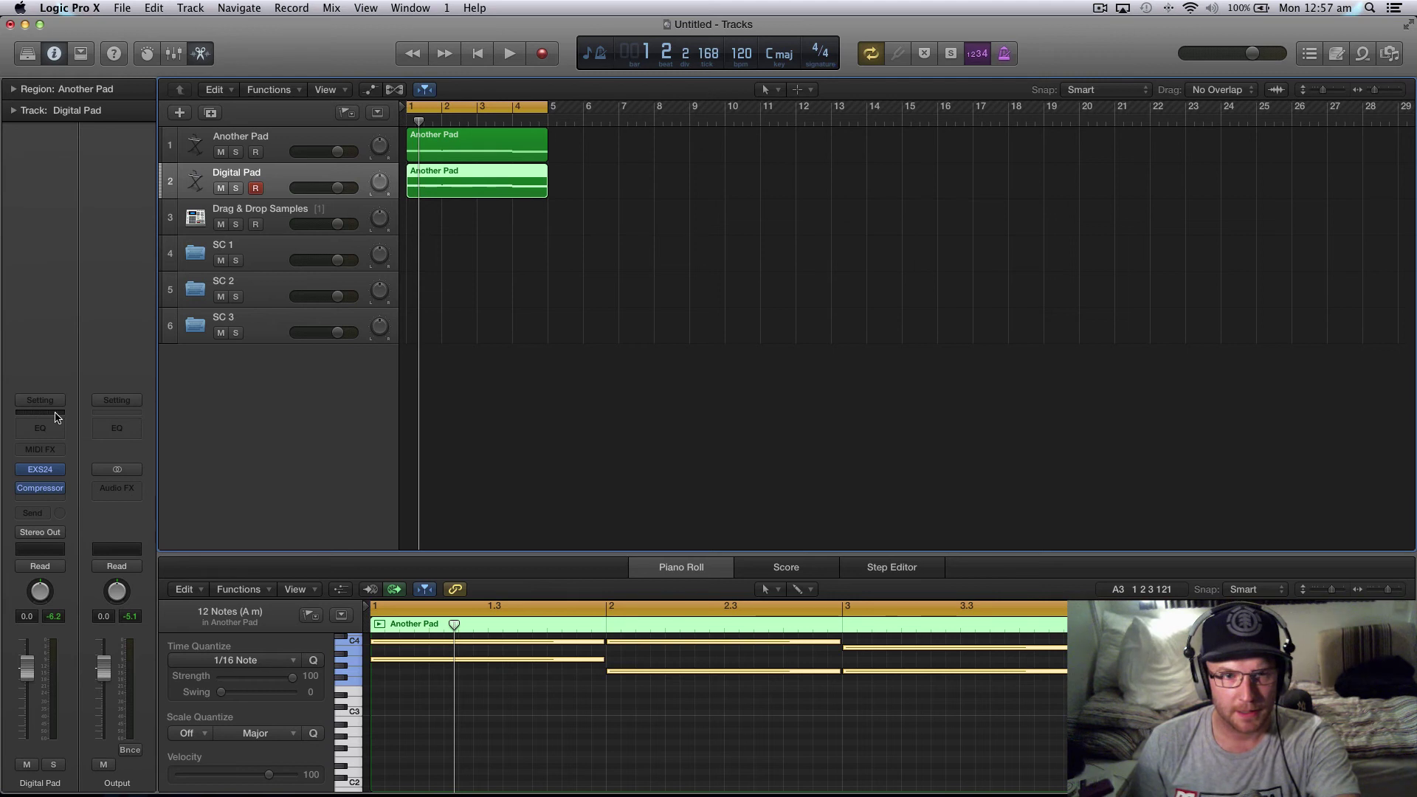
{"action": "key", "text": "v"}
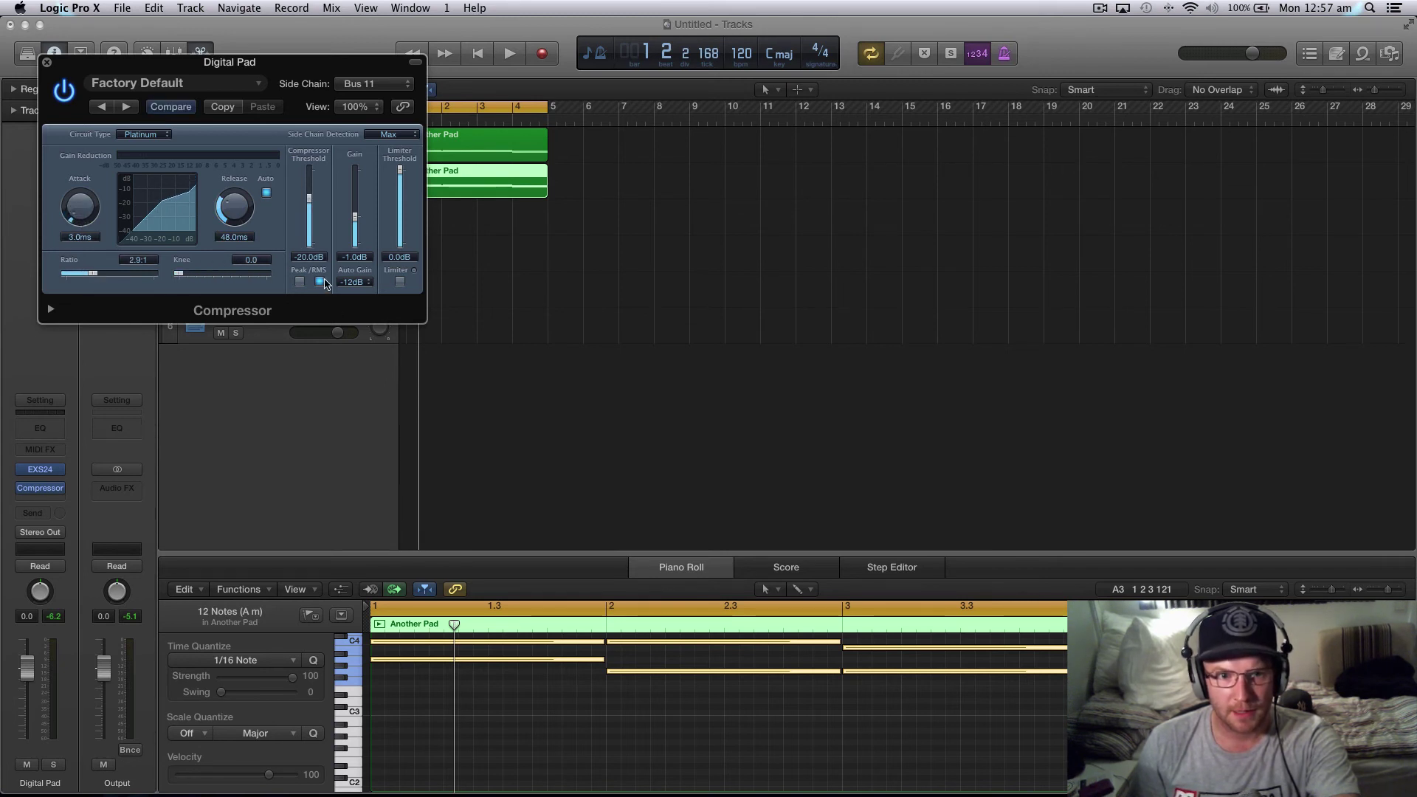
{"action": "left_click", "coordinate": [353, 282]}
{"action": "left_click", "coordinate": [358, 247]}
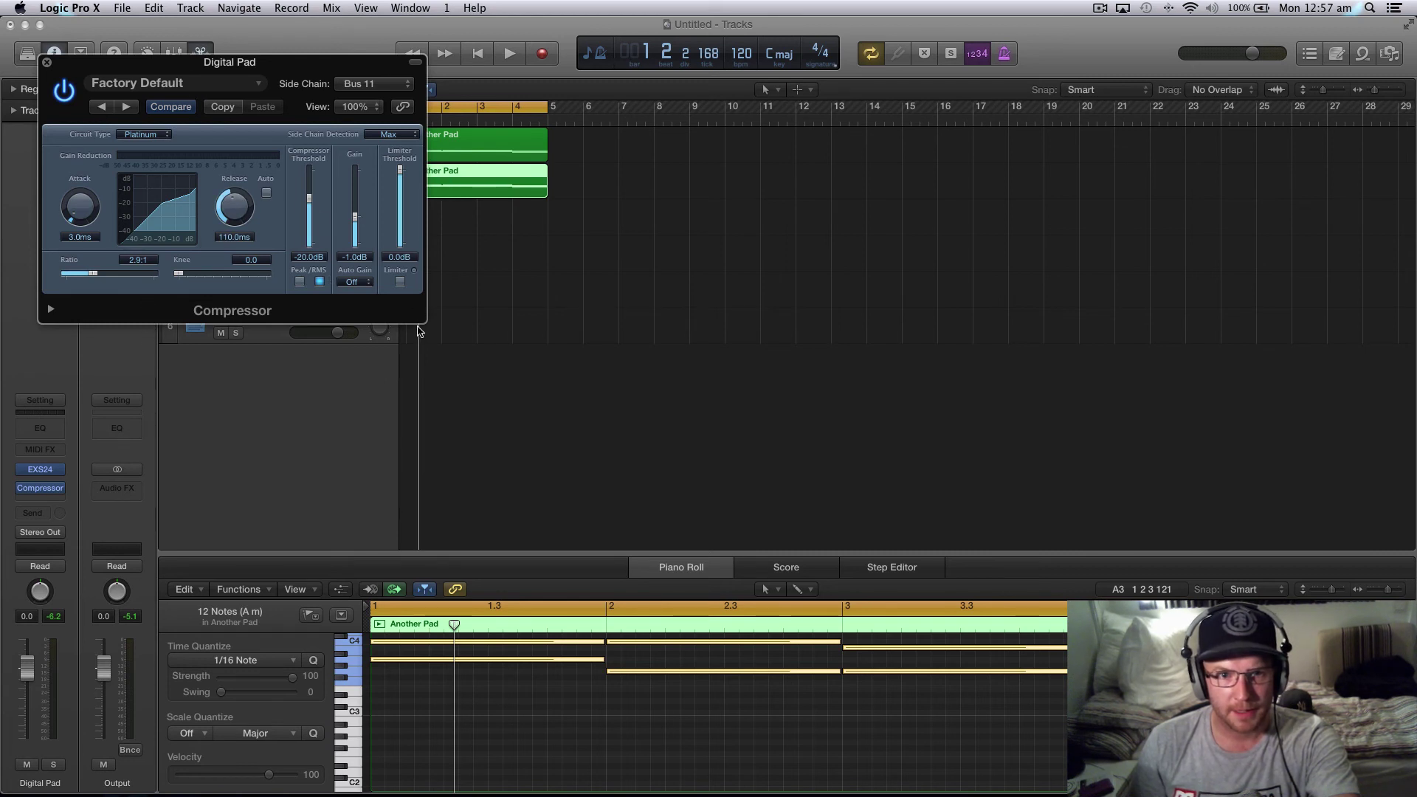
{"action": "left_click", "coordinate": [146, 86]}
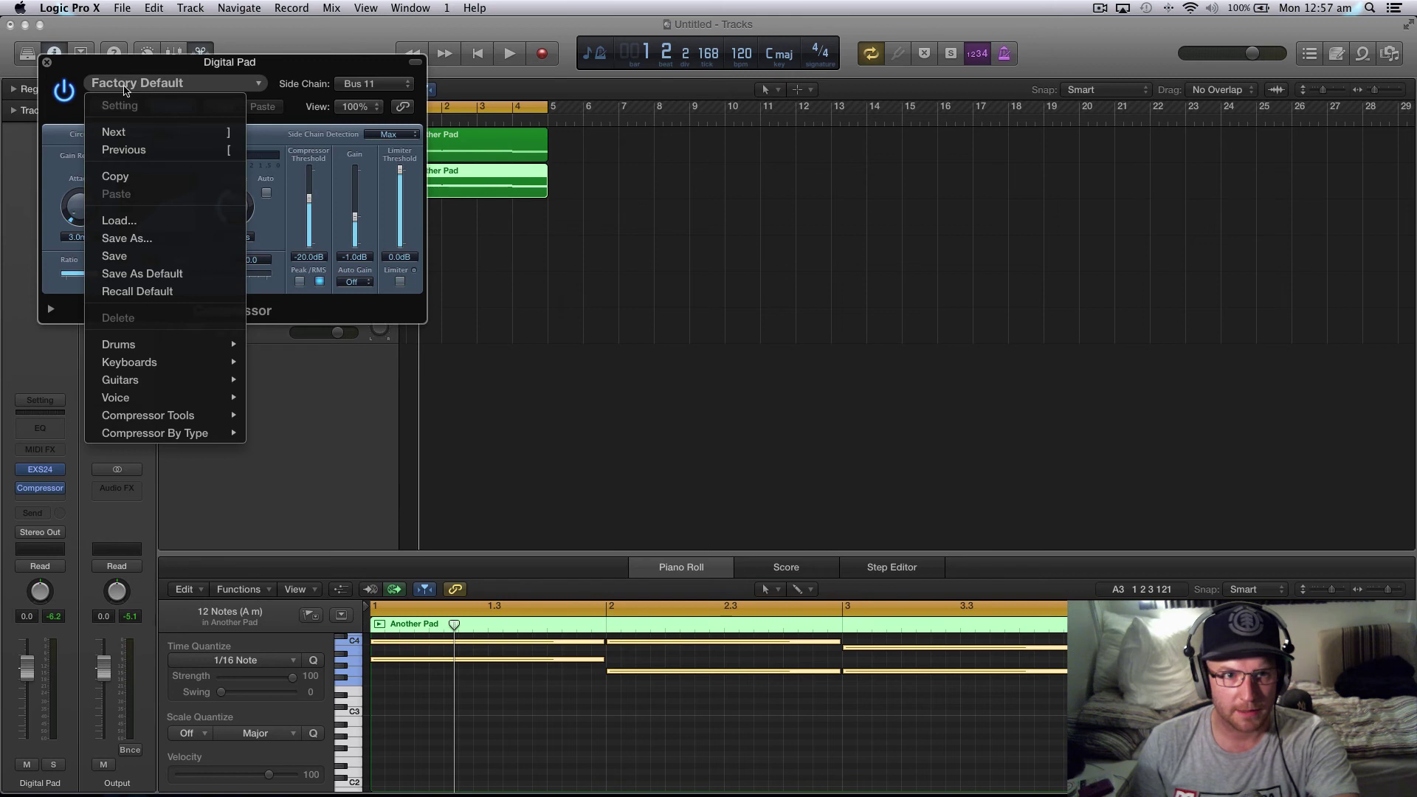
{"action": "left_click", "coordinate": [144, 275]}
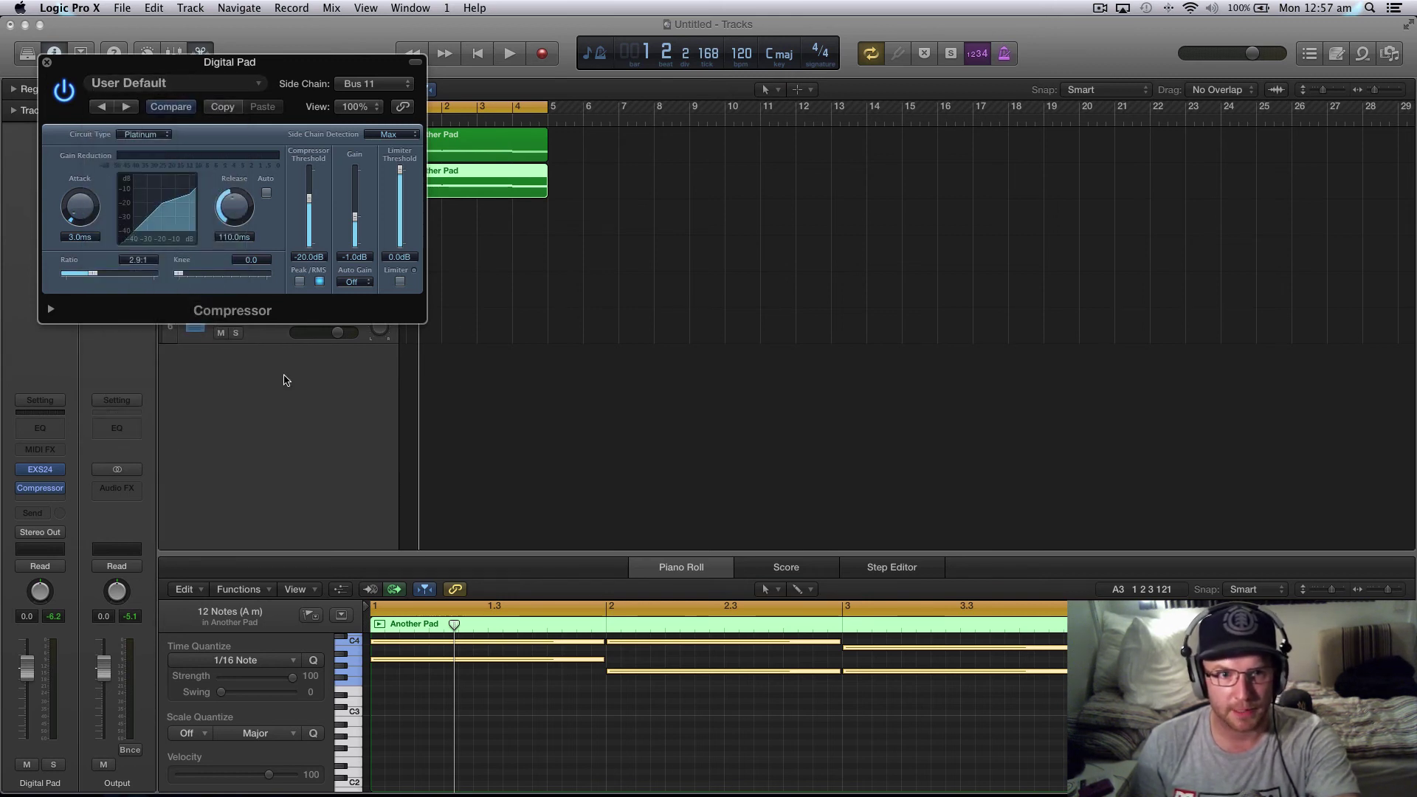
{"action": "left_click_drag", "start_coordinate": [187, 66], "coordinate": [839, 210]}
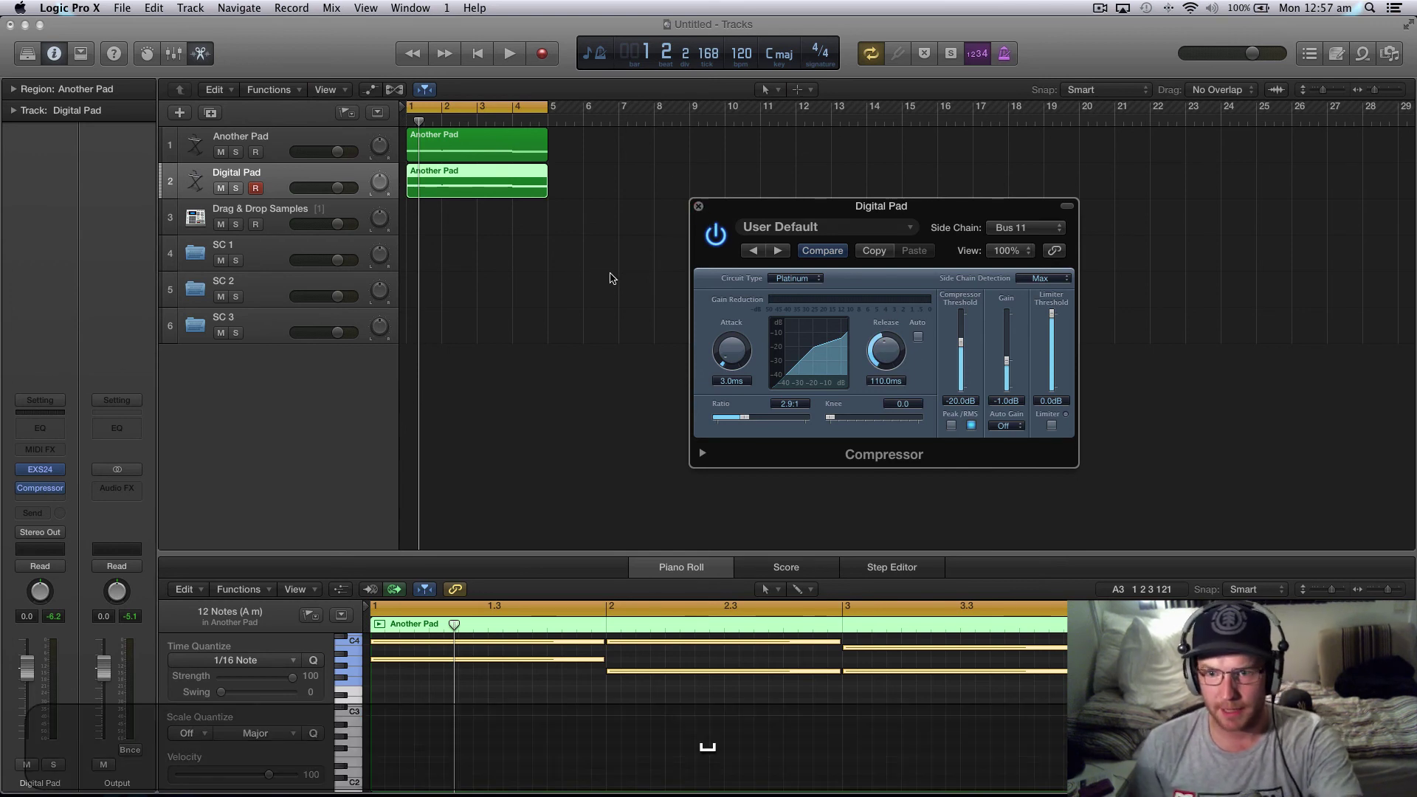
- Solo Digital Pad and SC 2 while auditioning the pads
{"action": "key", "text": "space"}
{"action": "left_click", "coordinate": [236, 188]}
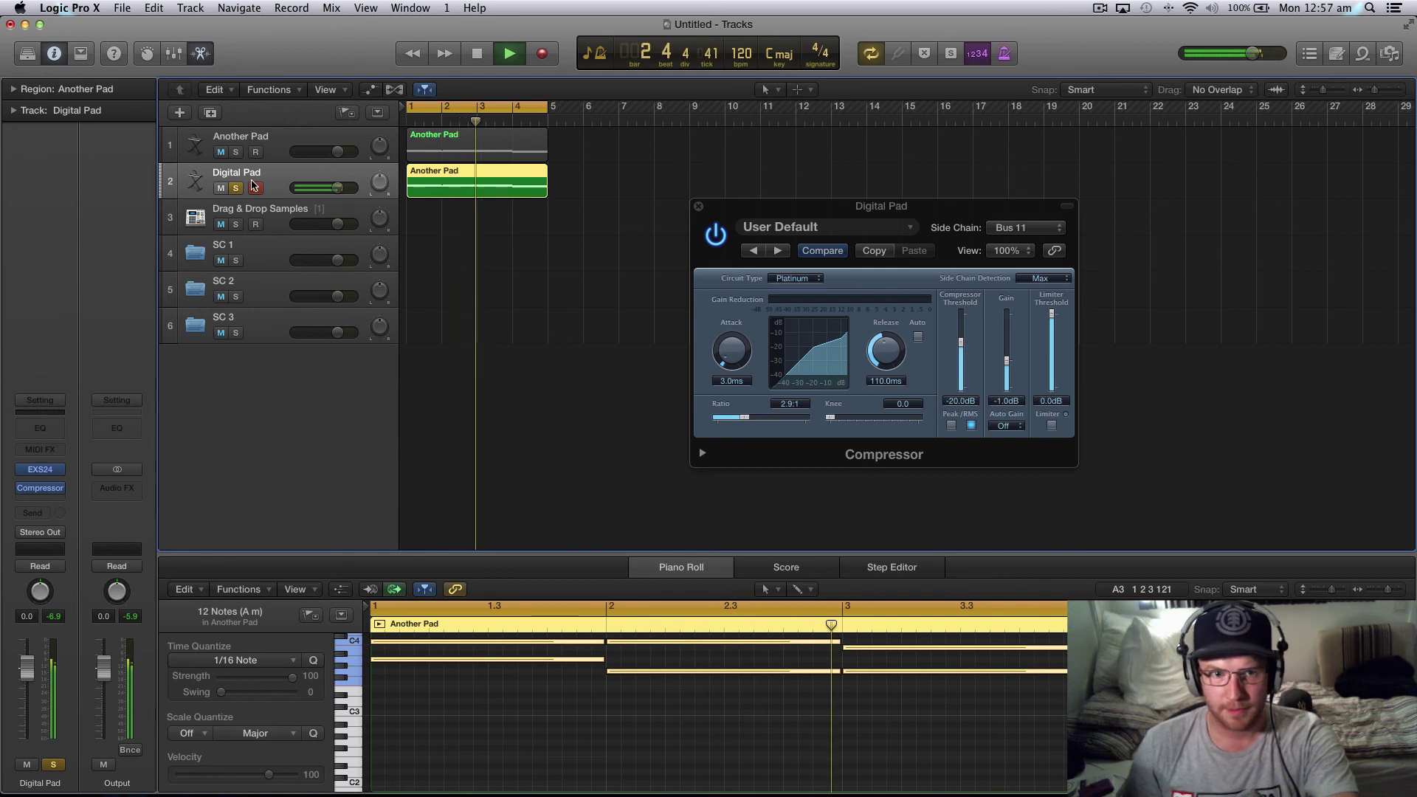
{"action": "key", "text": "space"}
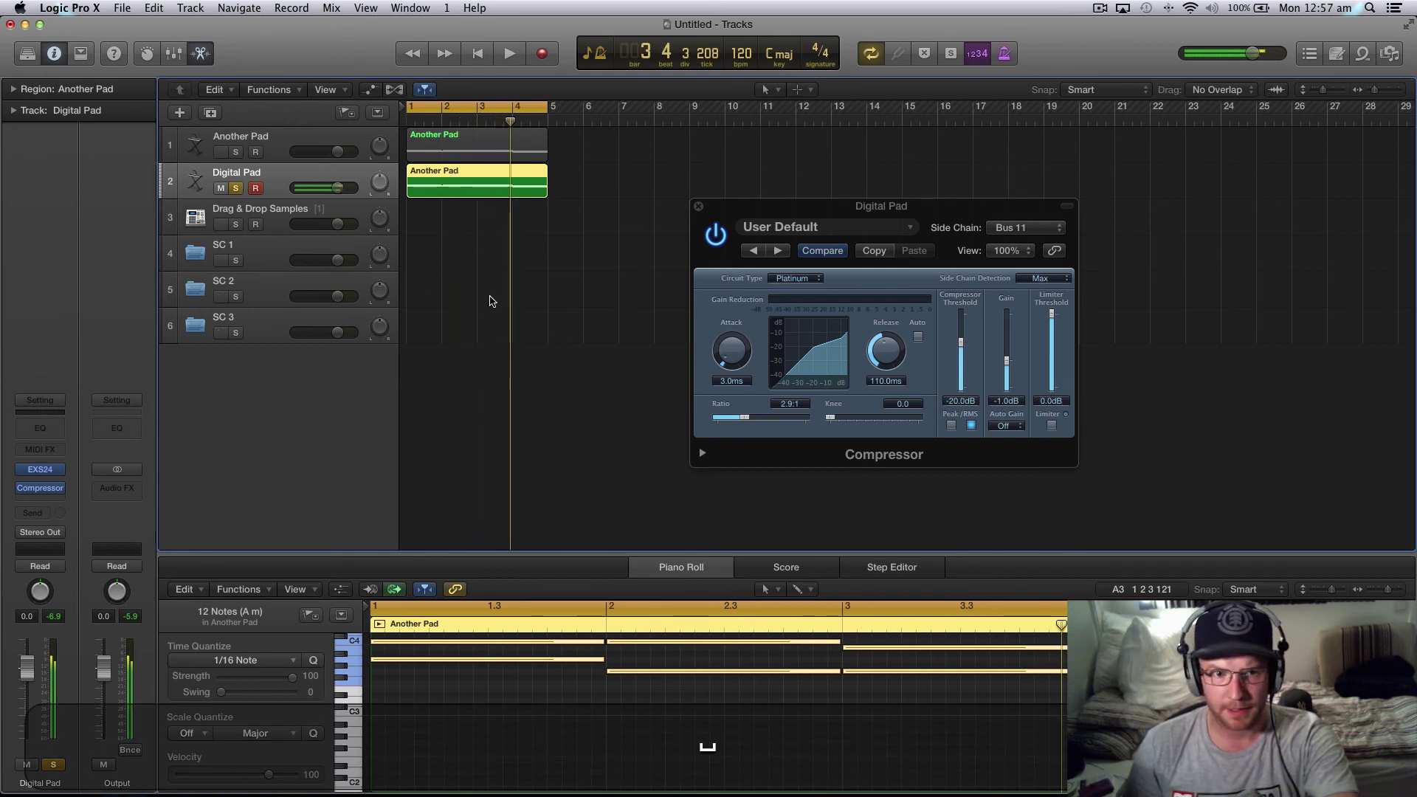
{"action": "left_click", "coordinate": [236, 296]}
{"action": "key", "text": "space"}
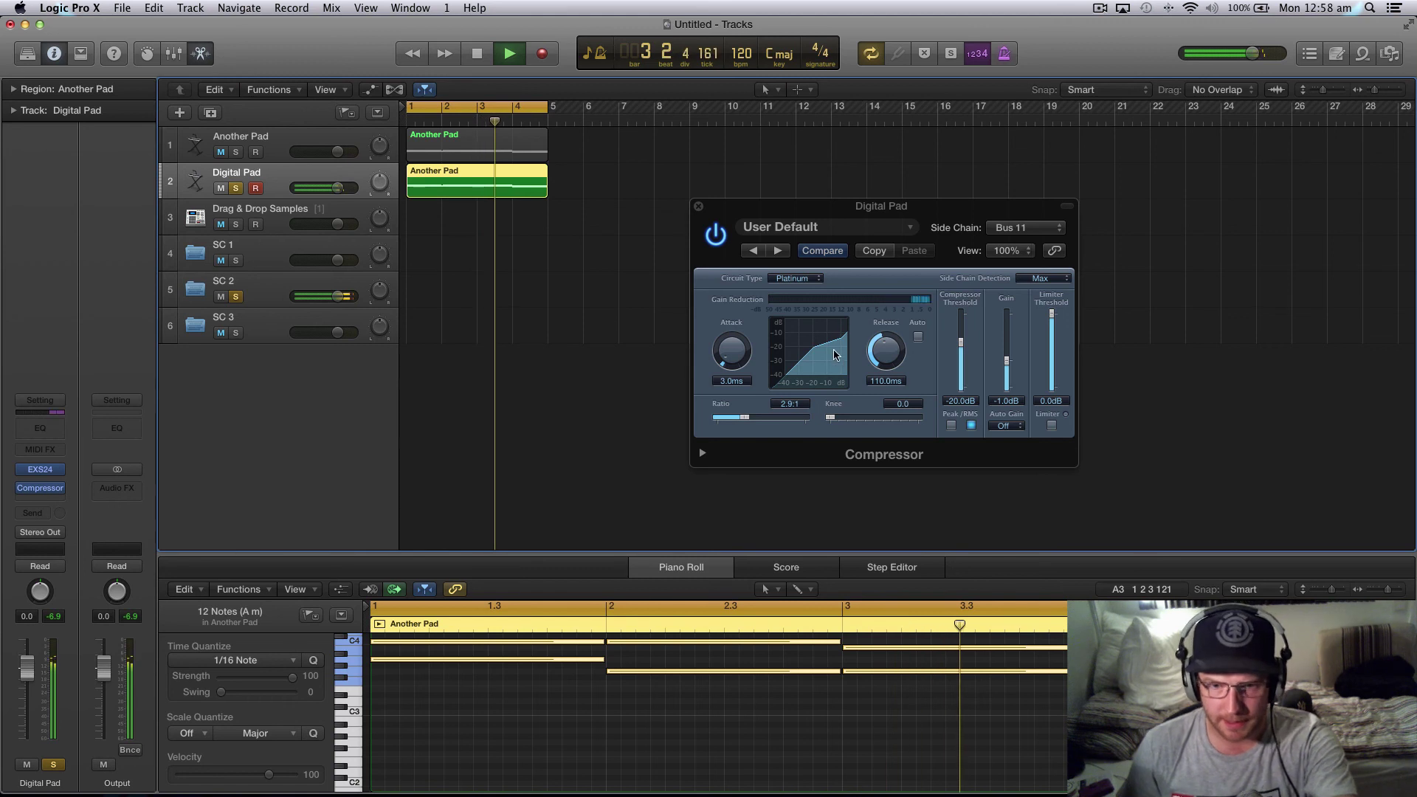
{"action": "key", "text": "space"}
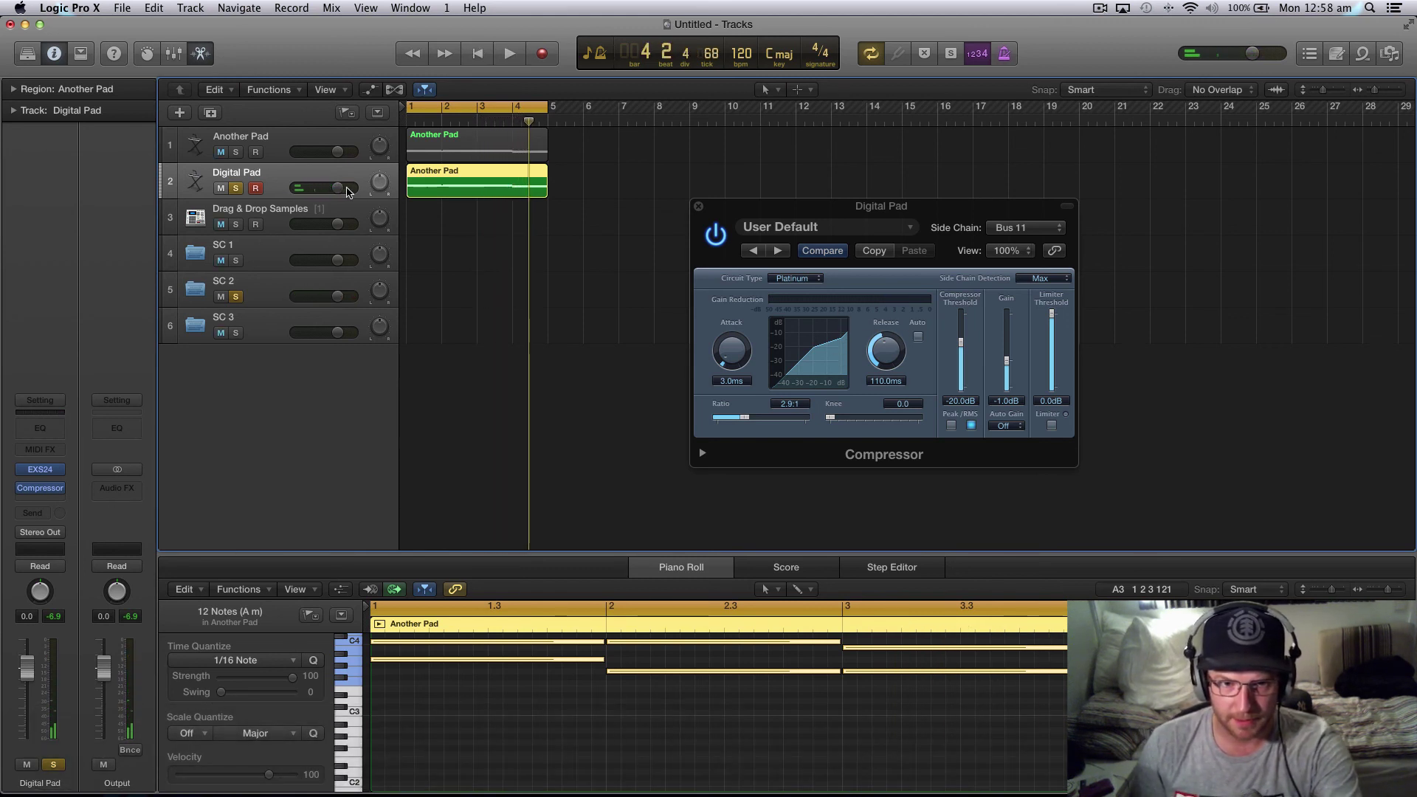
- Lower Digital Pad to -5.1 dB, solo Another Pad and SC 1, and lower SC 2 slightly
{"action": "left_click_drag", "start_coordinate": [347, 191], "coordinate": [333, 191]}
{"action": "key", "text": "space"}
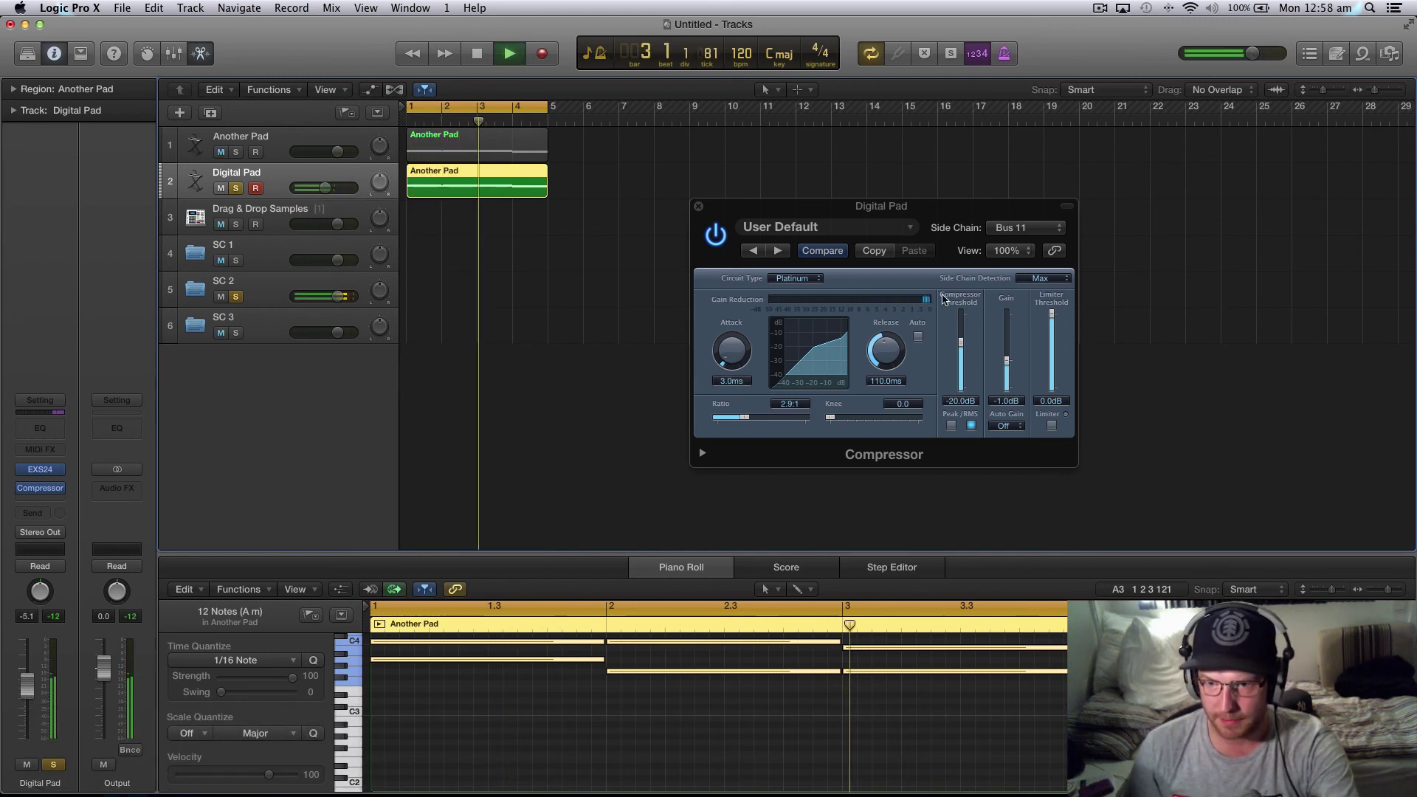
{"action": "left_click", "coordinate": [237, 153]}
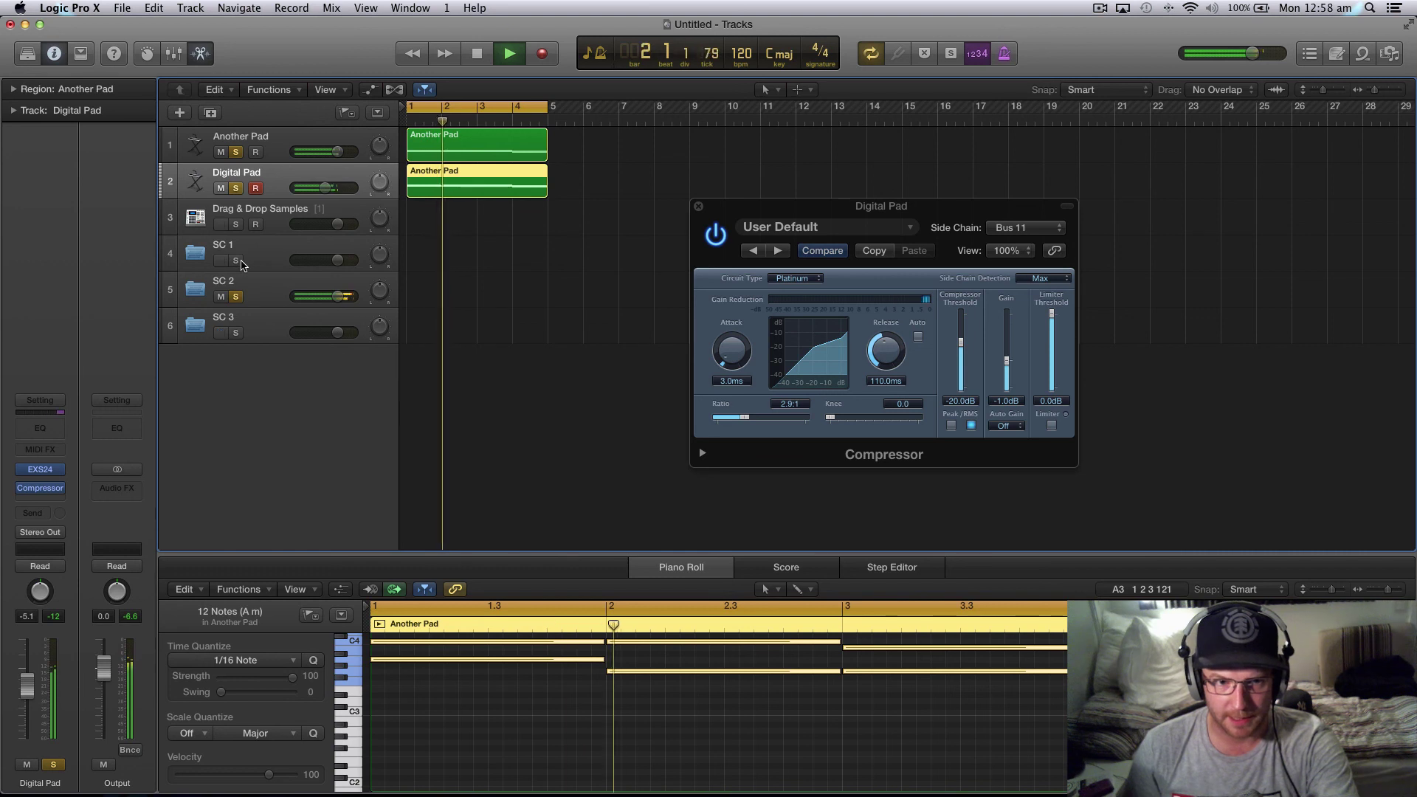
{"action": "left_click", "coordinate": [237, 261]}
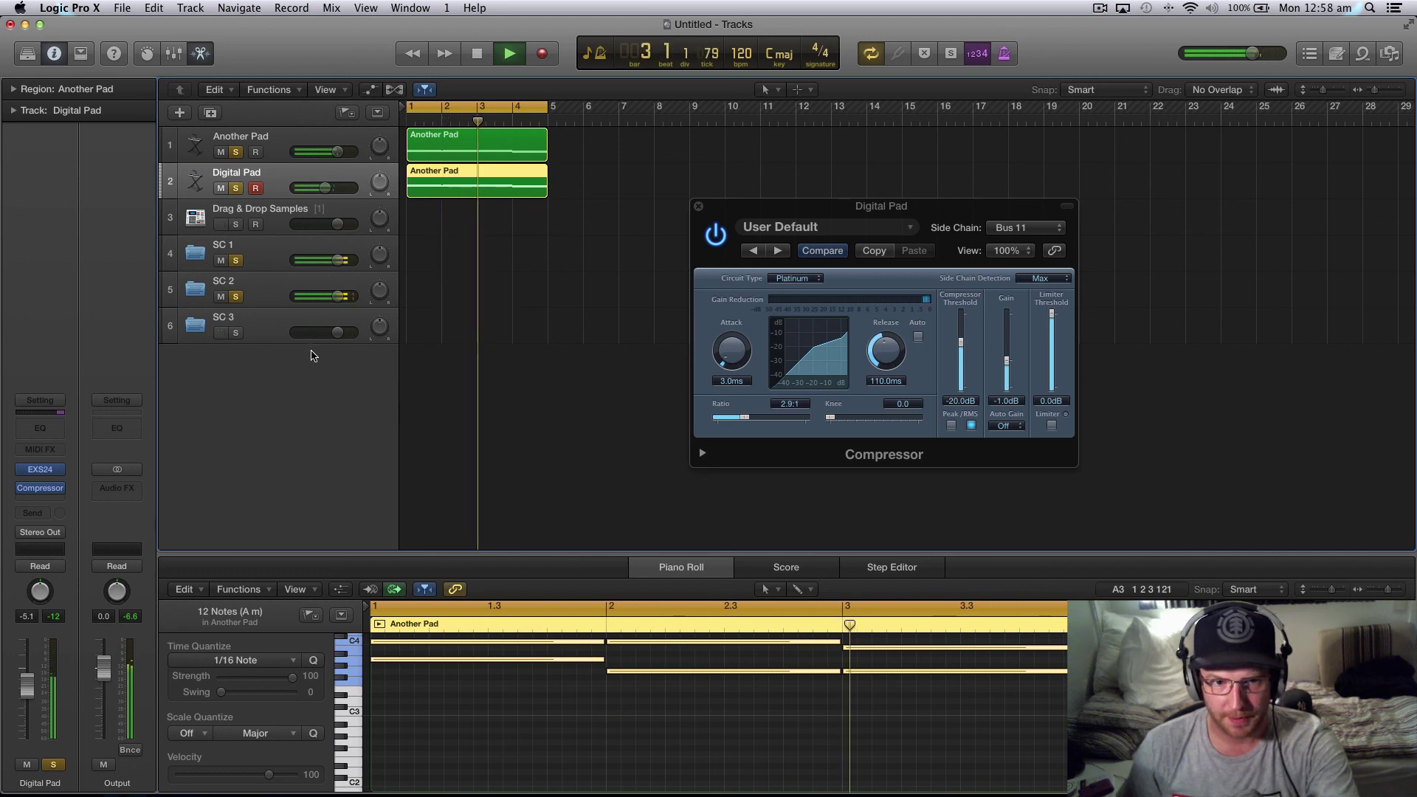
{"action": "left_click_drag", "start_coordinate": [338, 296], "coordinate": [328, 296]}
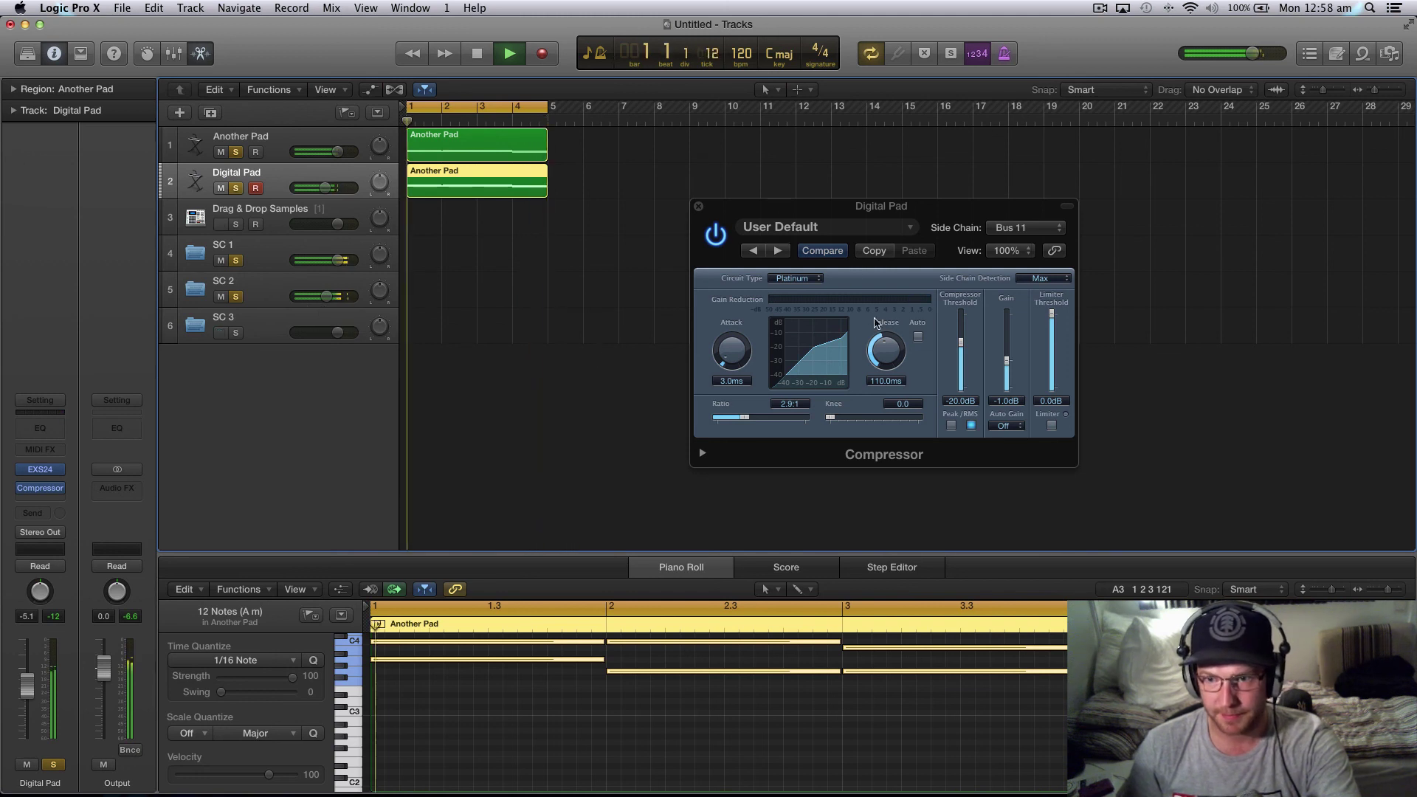
{"action": "key", "text": "space"}
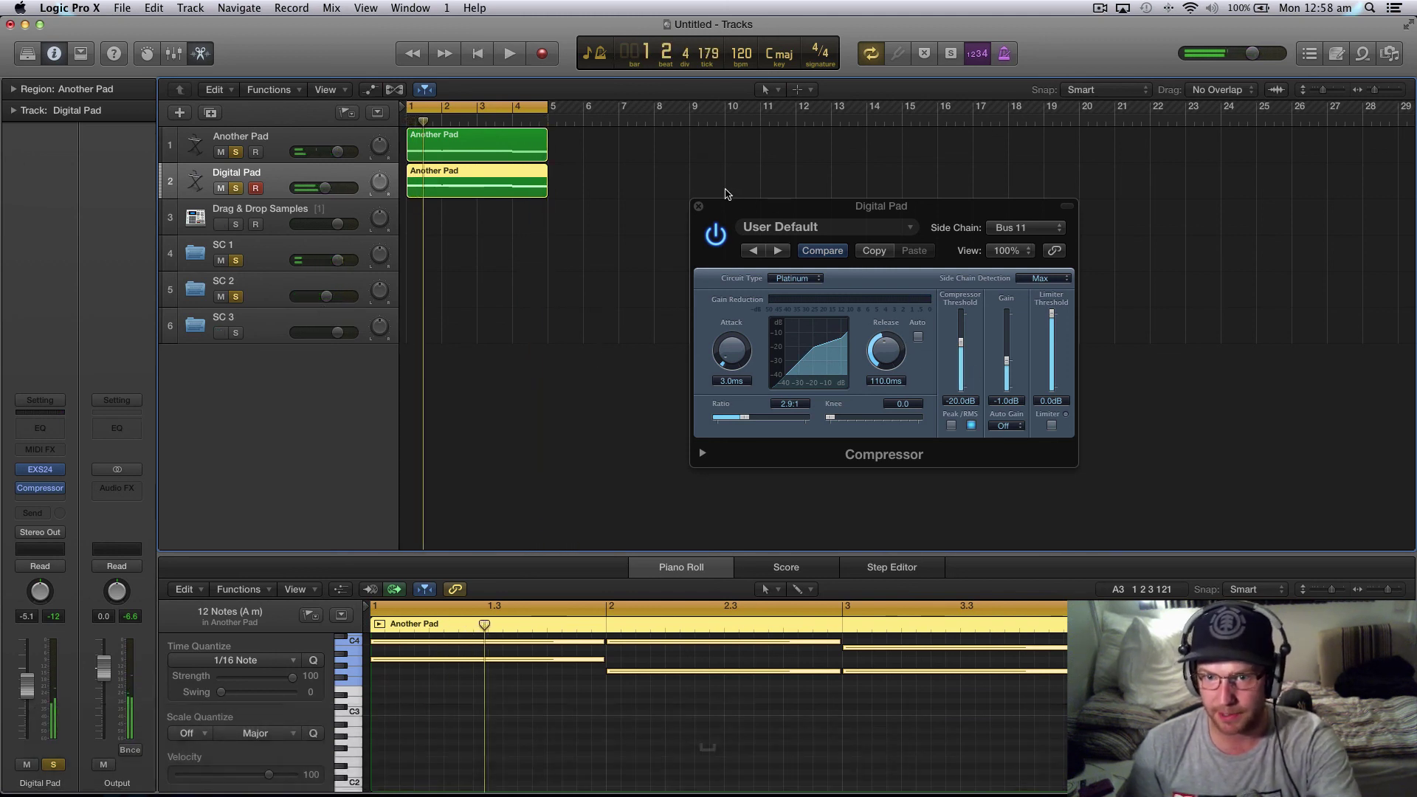
{"action": "left_click", "coordinate": [699, 206]}
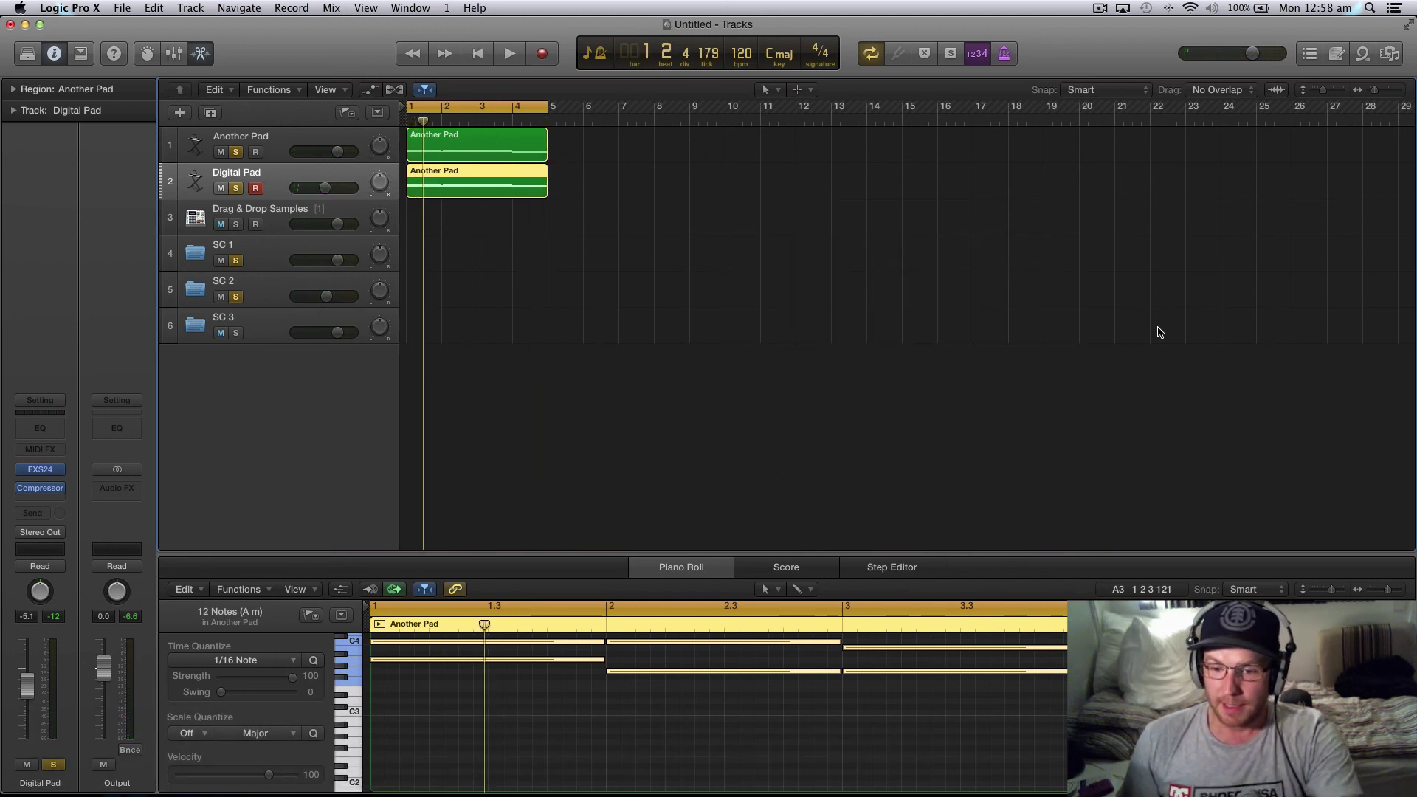
- Enlarge the Piano Roll and open Ultrabeat on the Drag & Drop Samples track
{"action": "scroll", "coordinate": [711, 734], "scroll_direction": "up", "scroll_amount": 4}
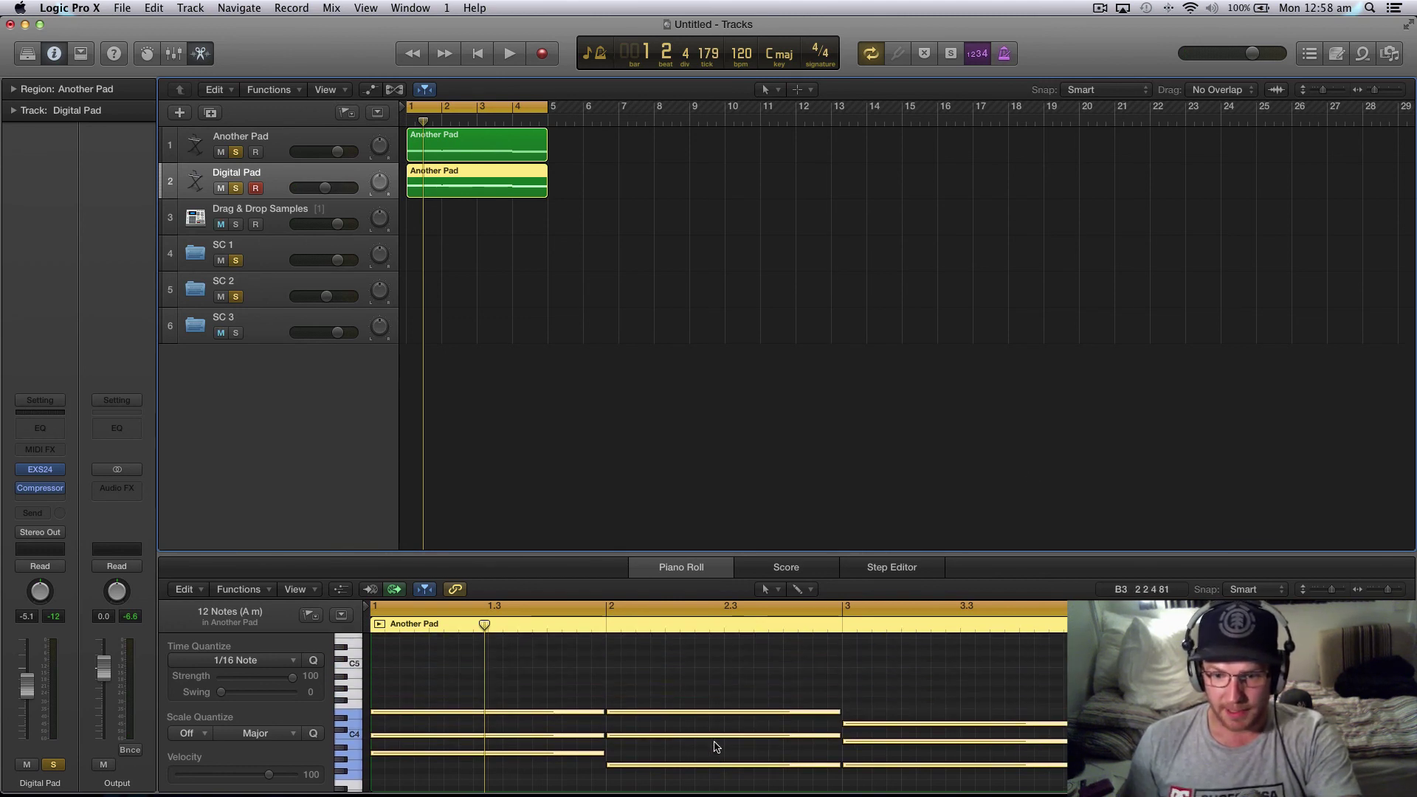
{"action": "scroll", "coordinate": [715, 738], "scroll_direction": "down", "scroll_amount": 1}
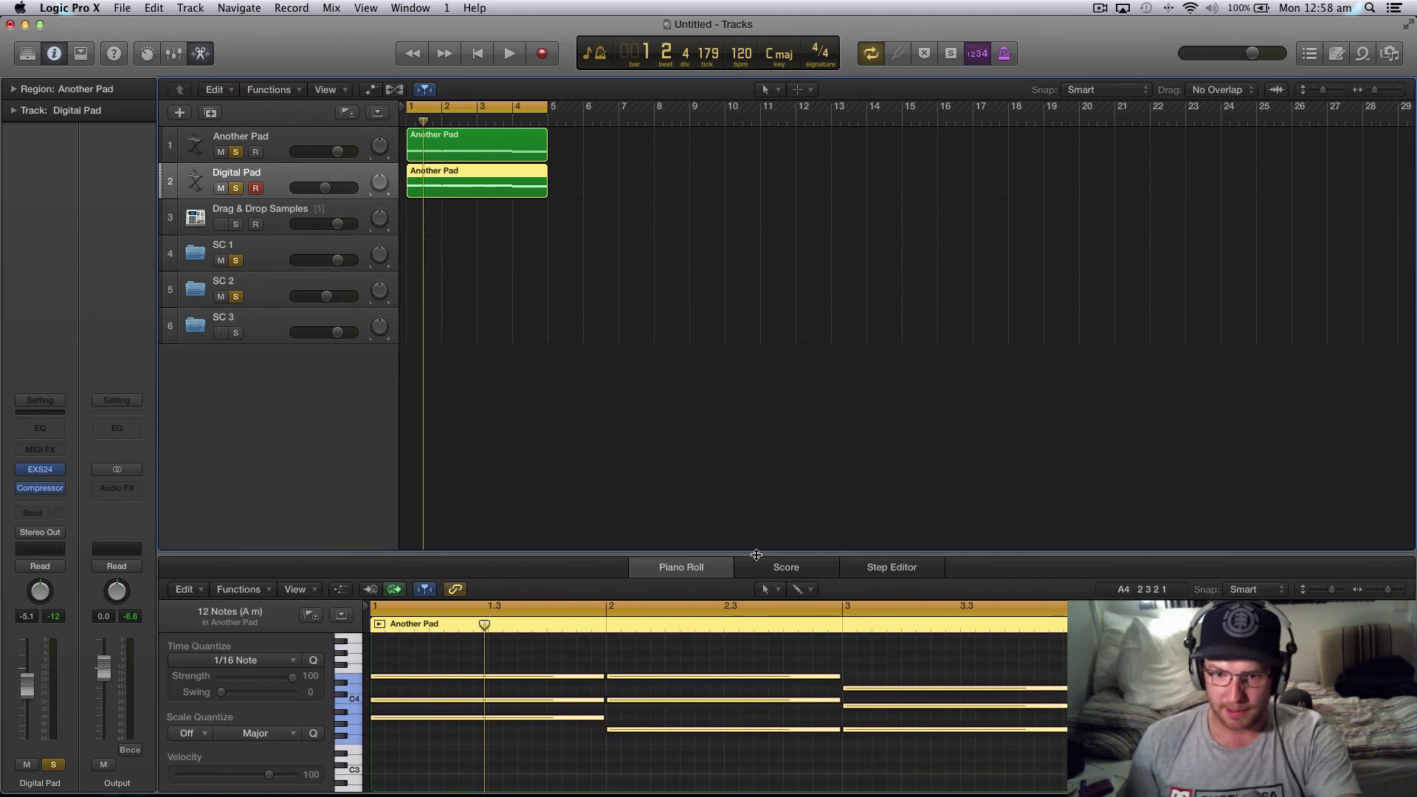
{"action": "left_click_drag", "start_coordinate": [757, 554], "coordinate": [756, 386]}
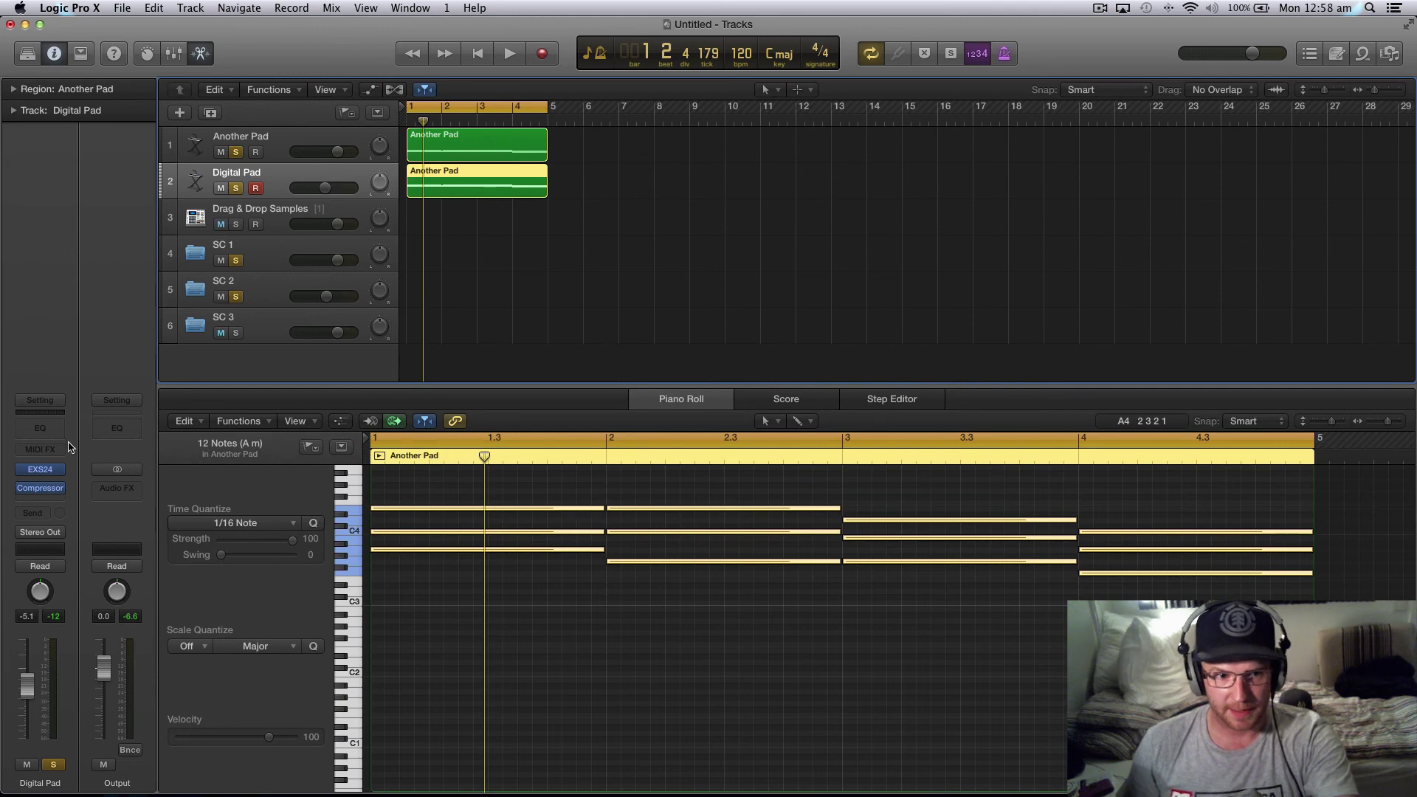
{"action": "left_click", "coordinate": [284, 216]}
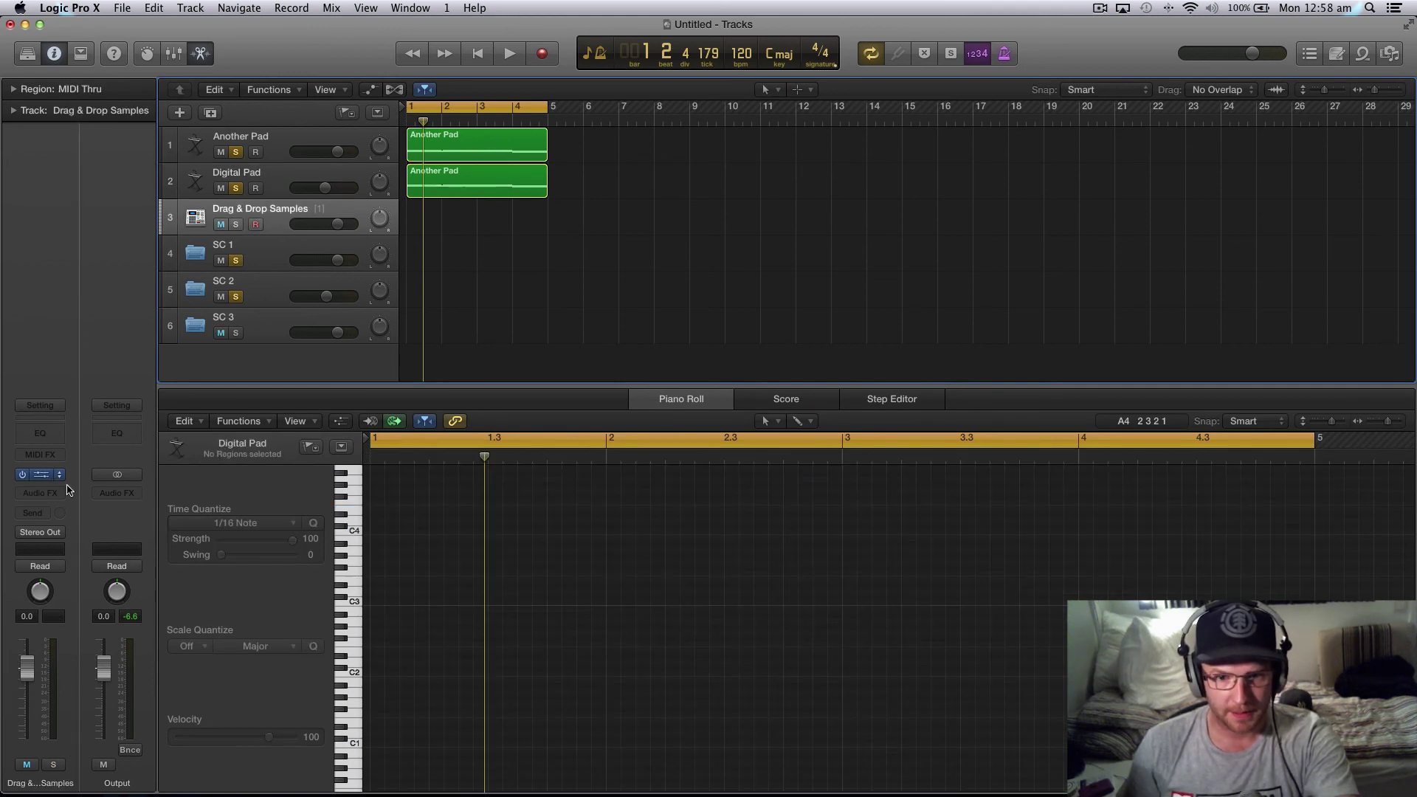
{"action": "key", "text": "v"}
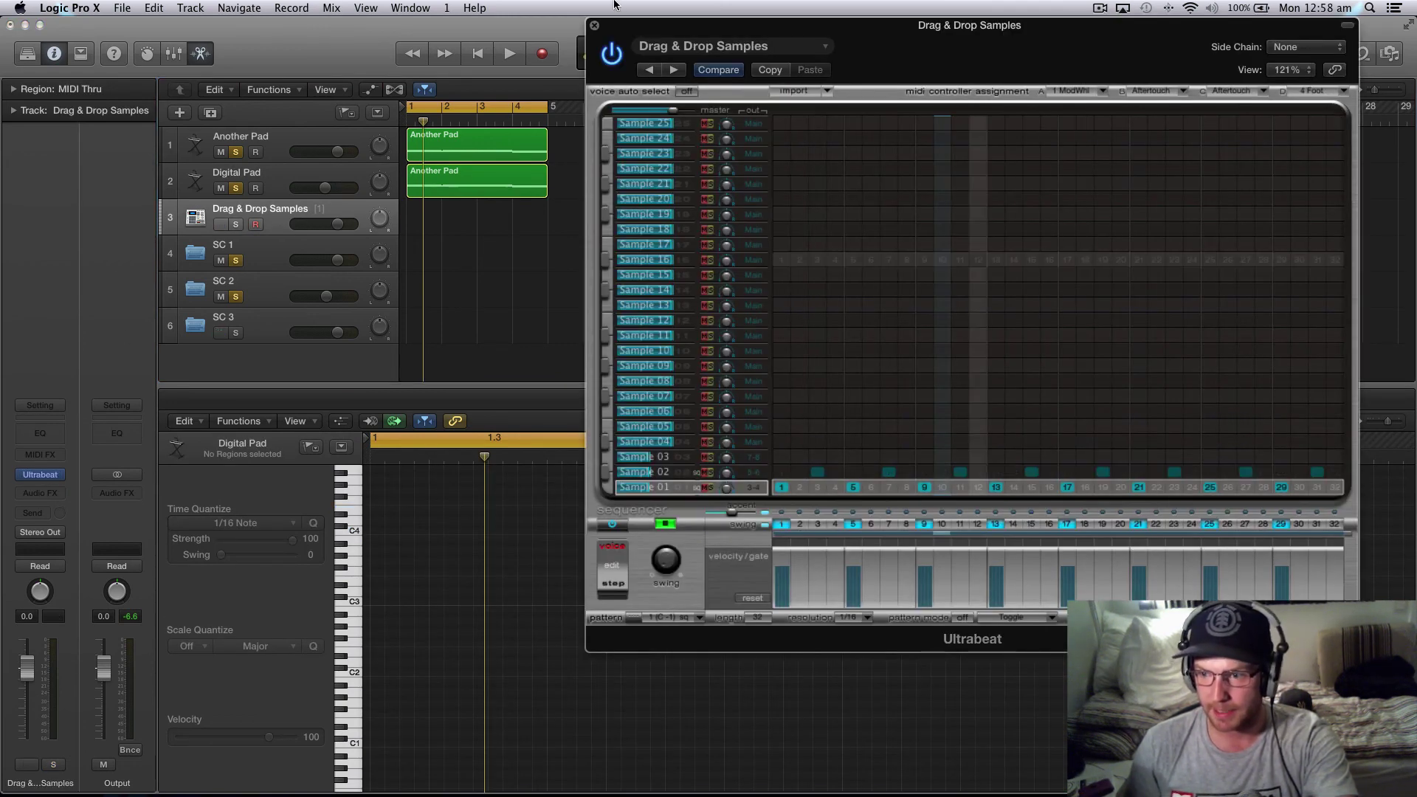
- Place the Ultrabeat pattern on SC 1, trim it to eight evenly spaced C1 notes, and close Ultrabeat
{"action": "mouse_move", "coordinate": [720, 32]}
{"action": "left_mouse_down"}
{"action": "mouse_move", "coordinate": [784, 34]}
{"action": "mouse_move", "coordinate": [726, 33]}
{"action": "left_mouse_up"}
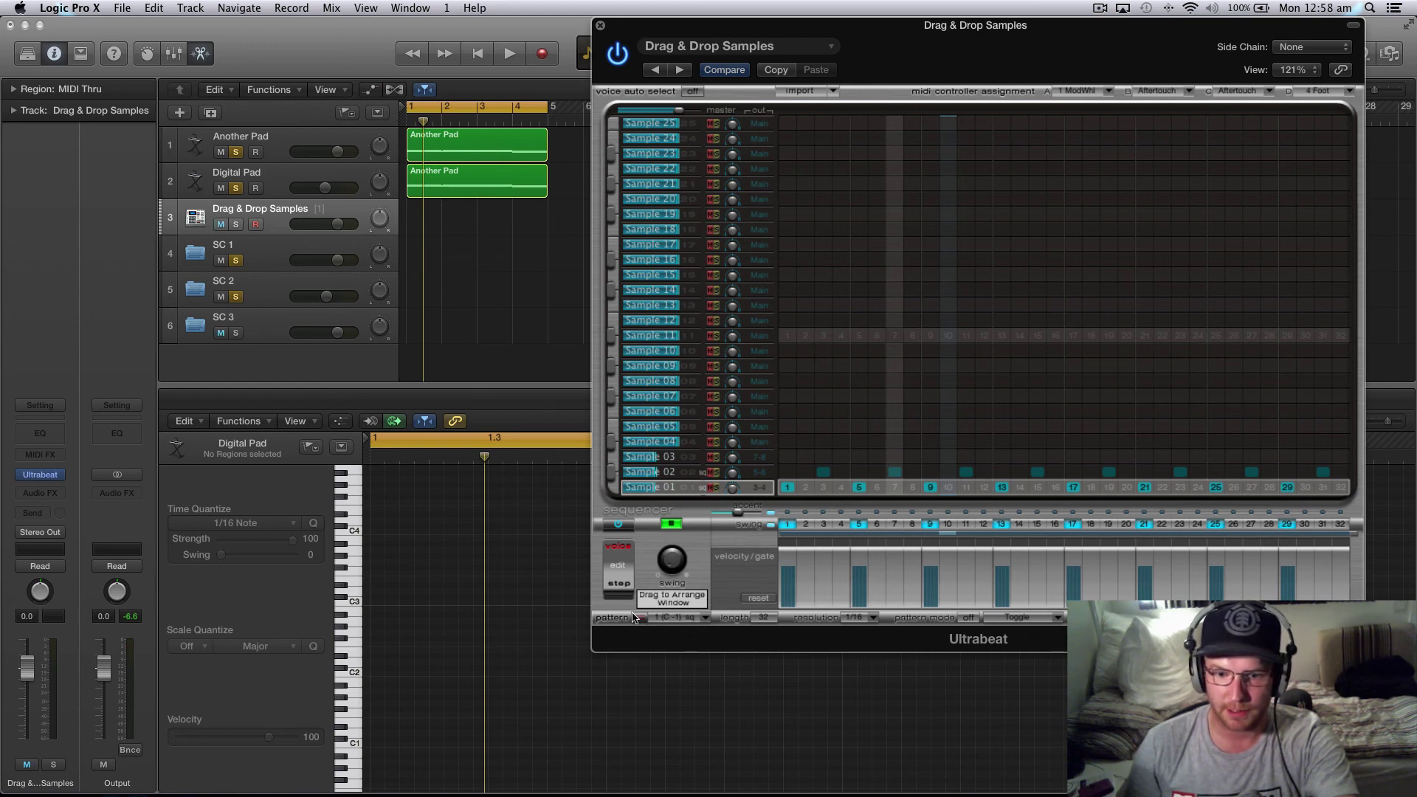
{"action": "left_click_drag", "start_coordinate": [416, 253], "coordinate": [416, 255]}
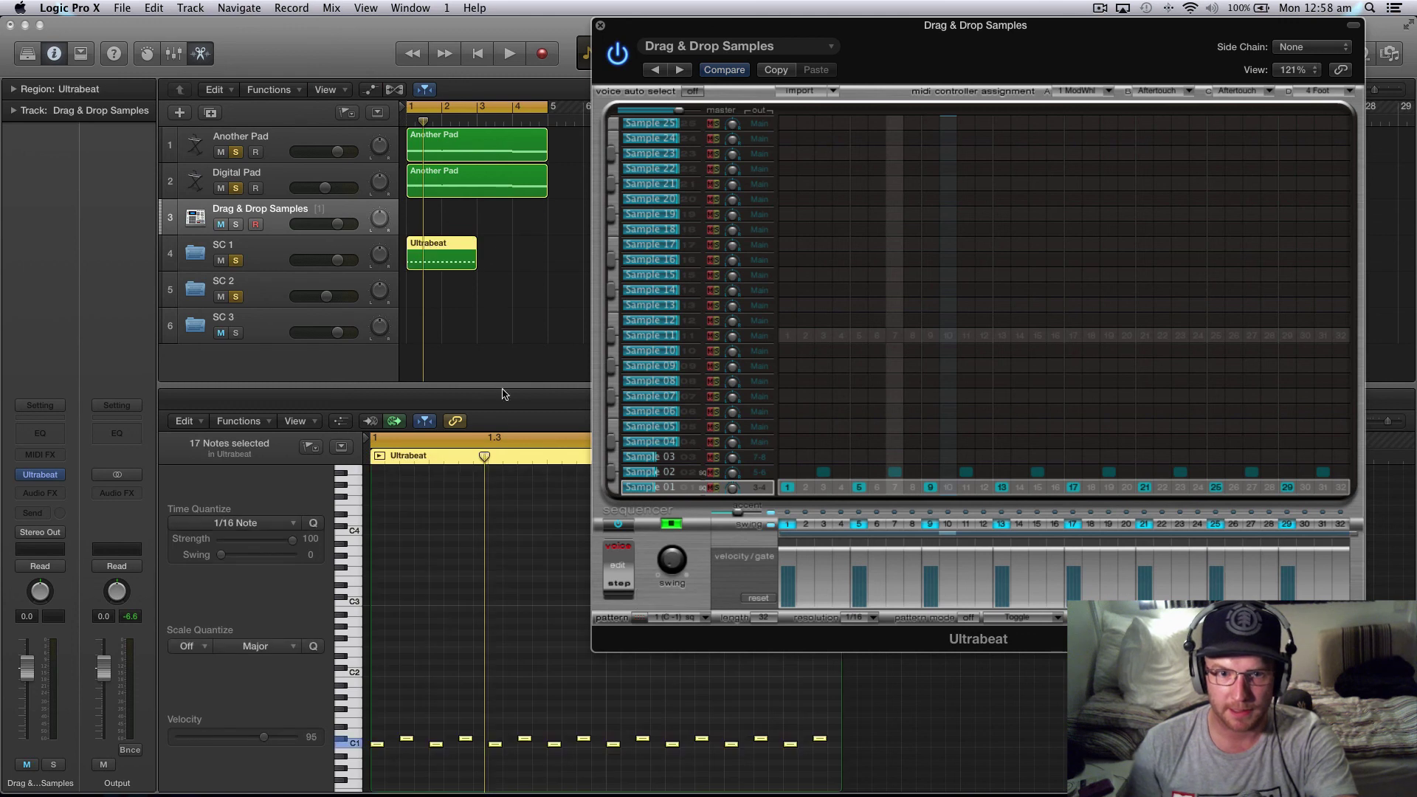
{"action": "key", "text": "ctrl+m"}
{"action": "left_click", "coordinate": [339, 737]}
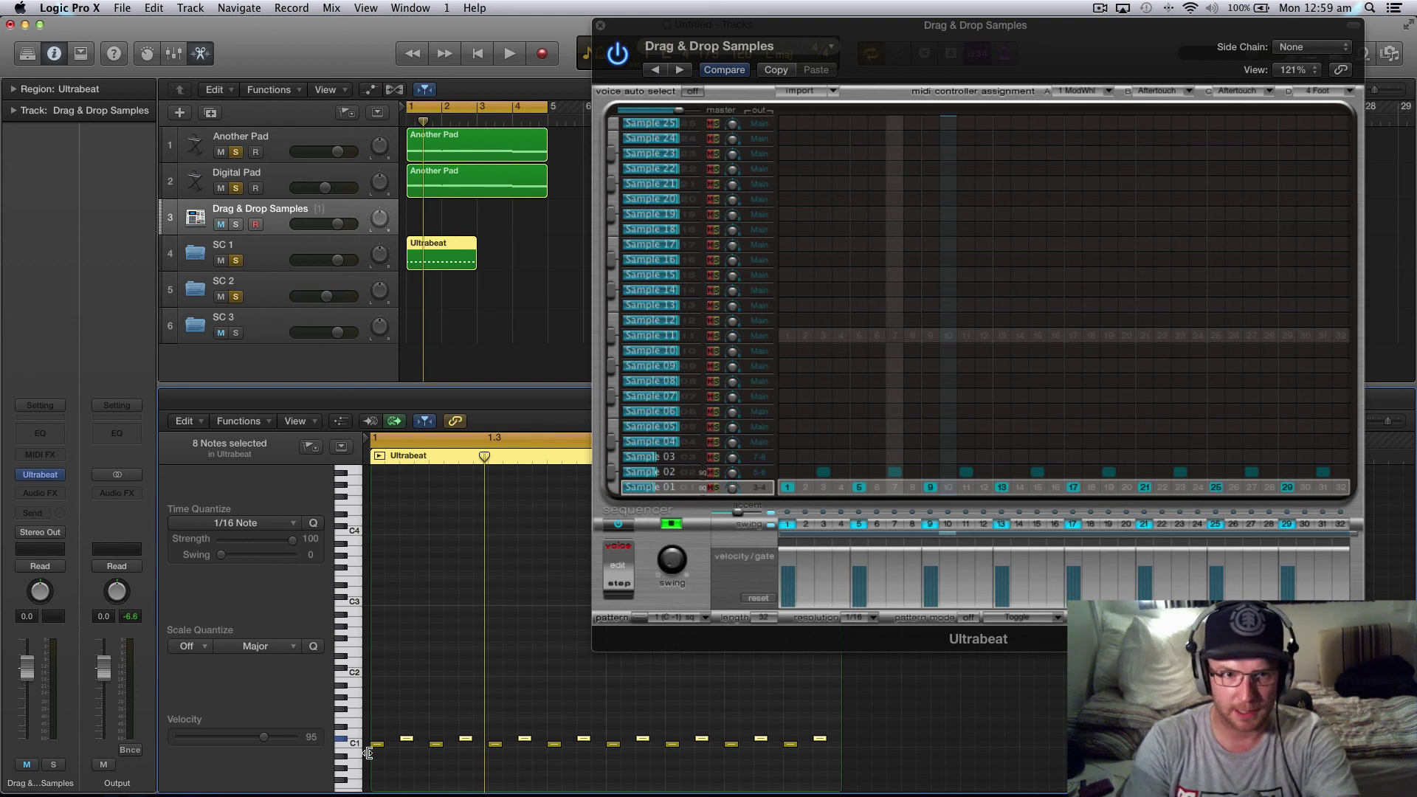
{"action": "key", "text": "BackSpace"}
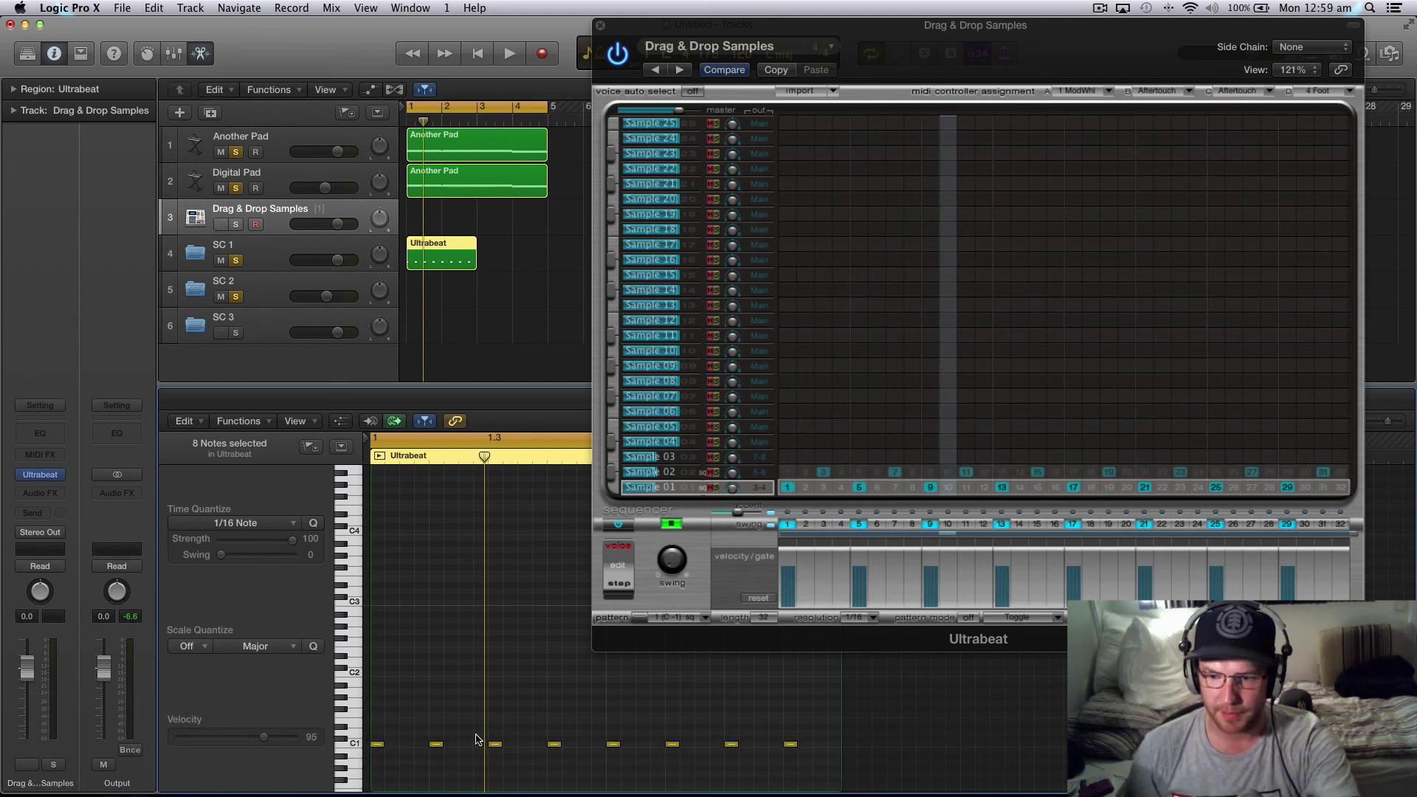
{"action": "left_click", "coordinate": [600, 26]}
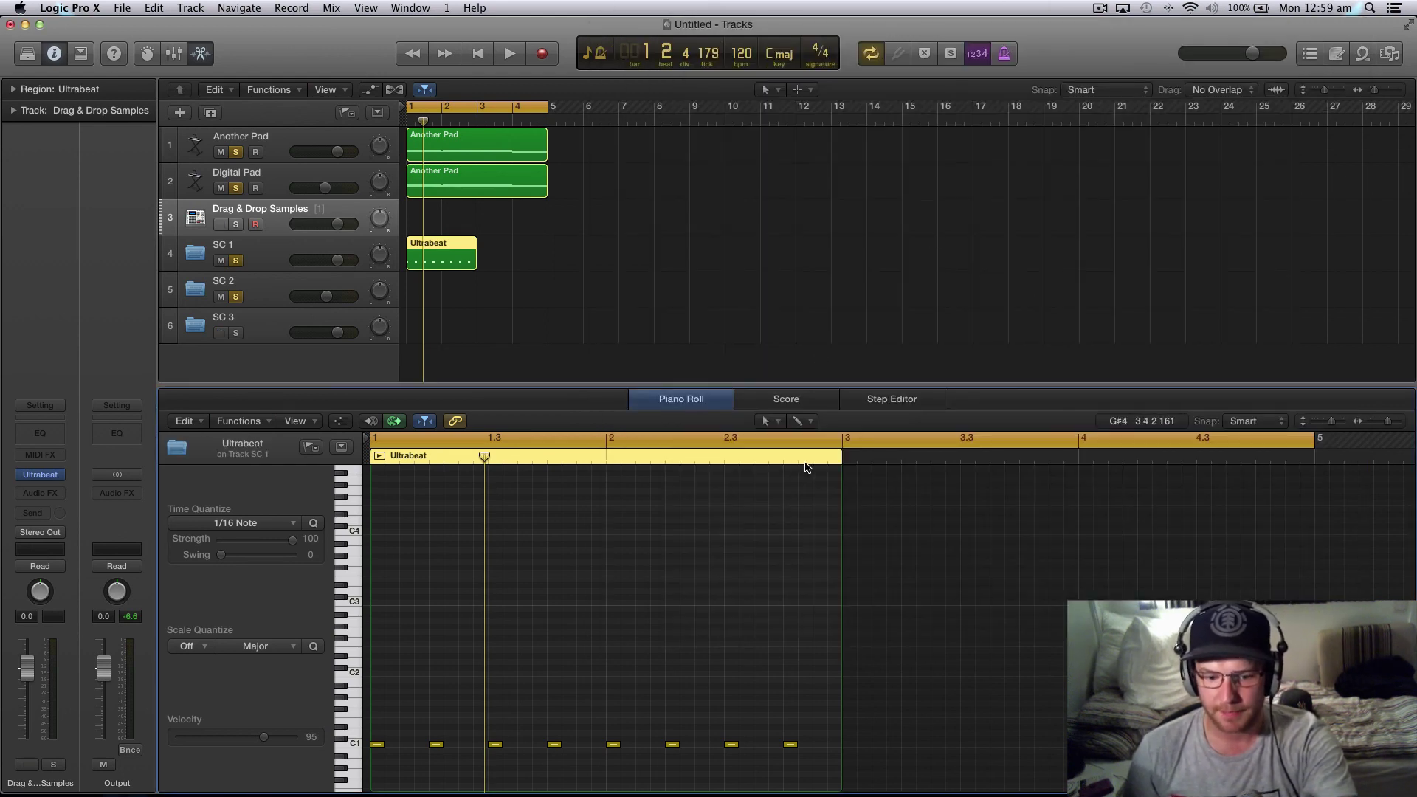